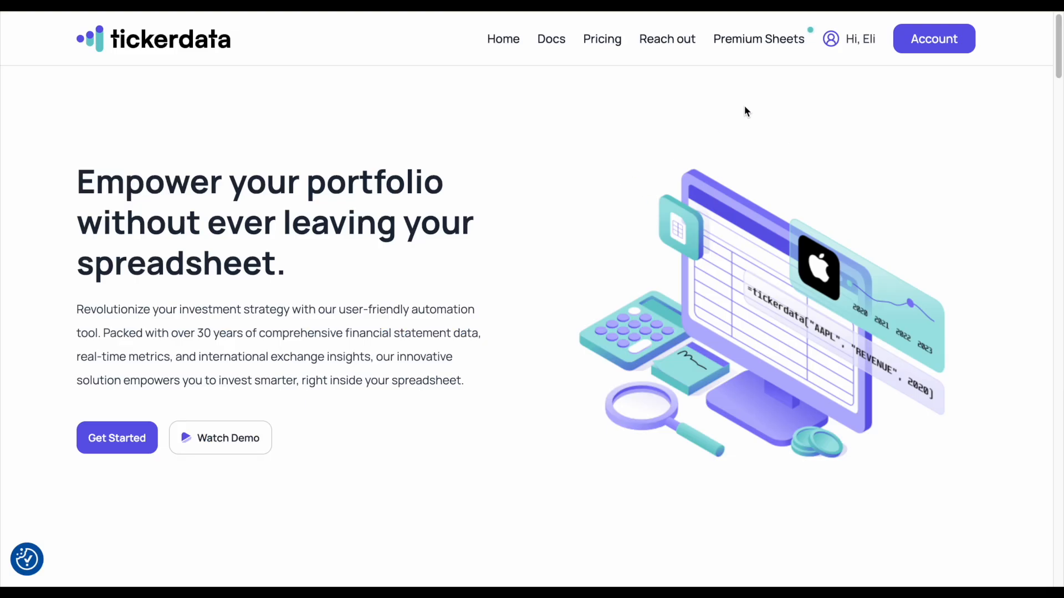
# - Find the Tickerdata Portfolio Tracker among the premium sheets and go to its spreadsheet
pyautogui.click(755, 40)
pyautogui.scroll(-8, 700, 168)
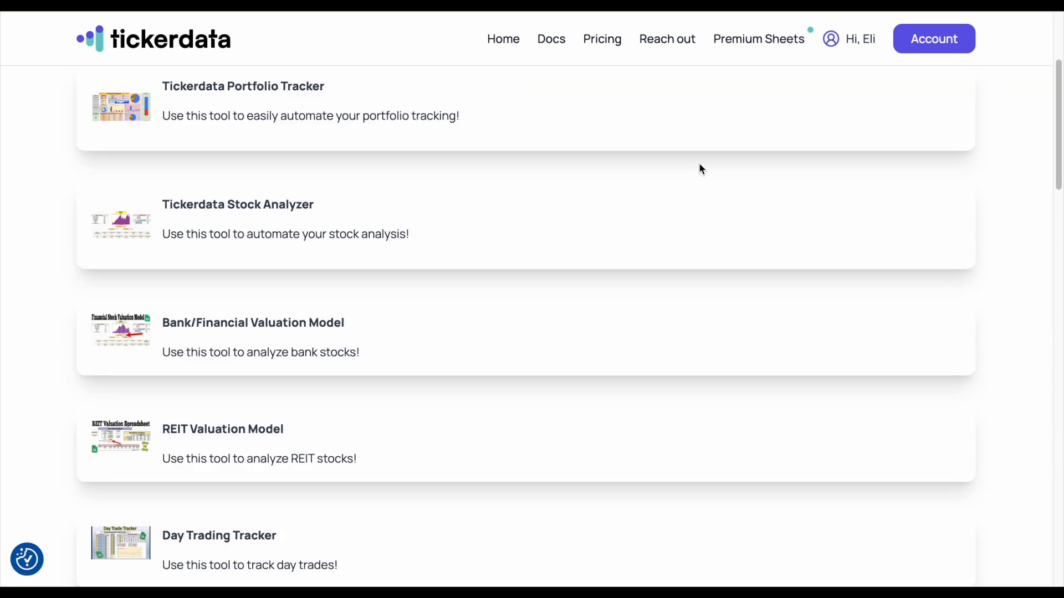
pyautogui.scroll(-15, 699, 190)
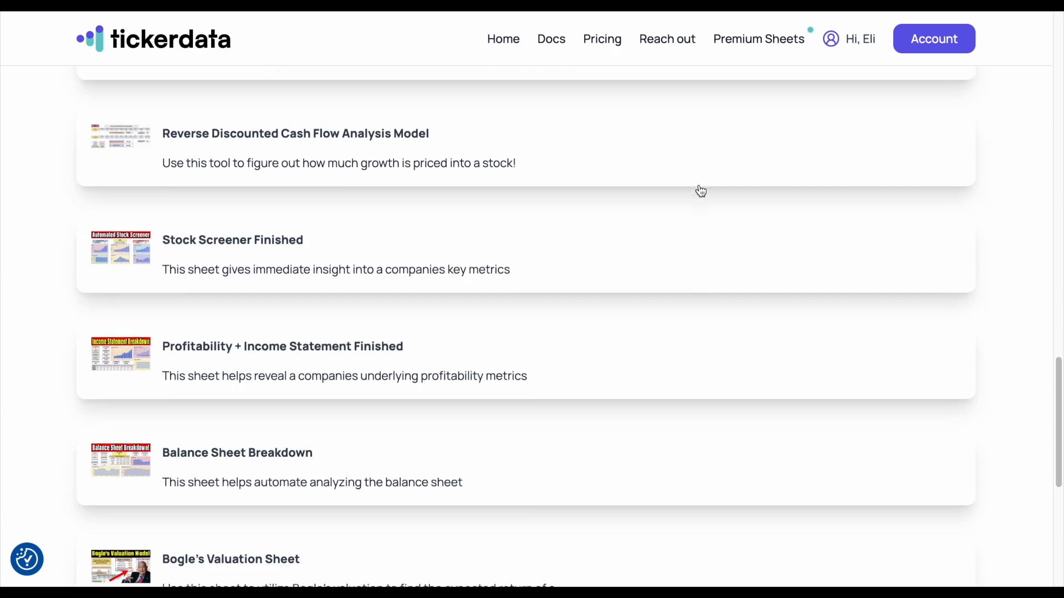
pyautogui.scroll(20, 699, 190)
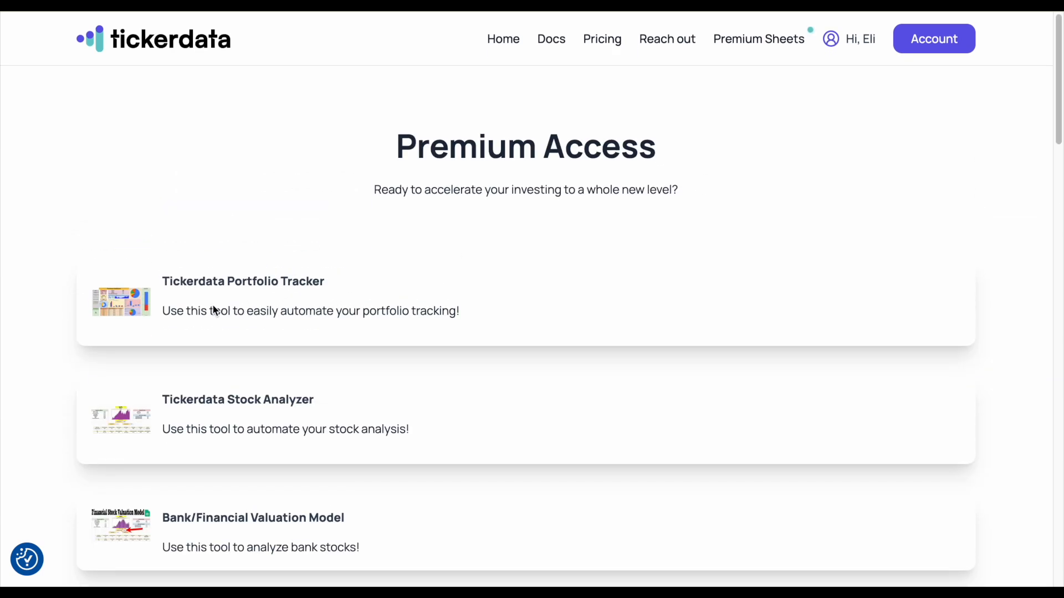
pyautogui.click(291, 315)
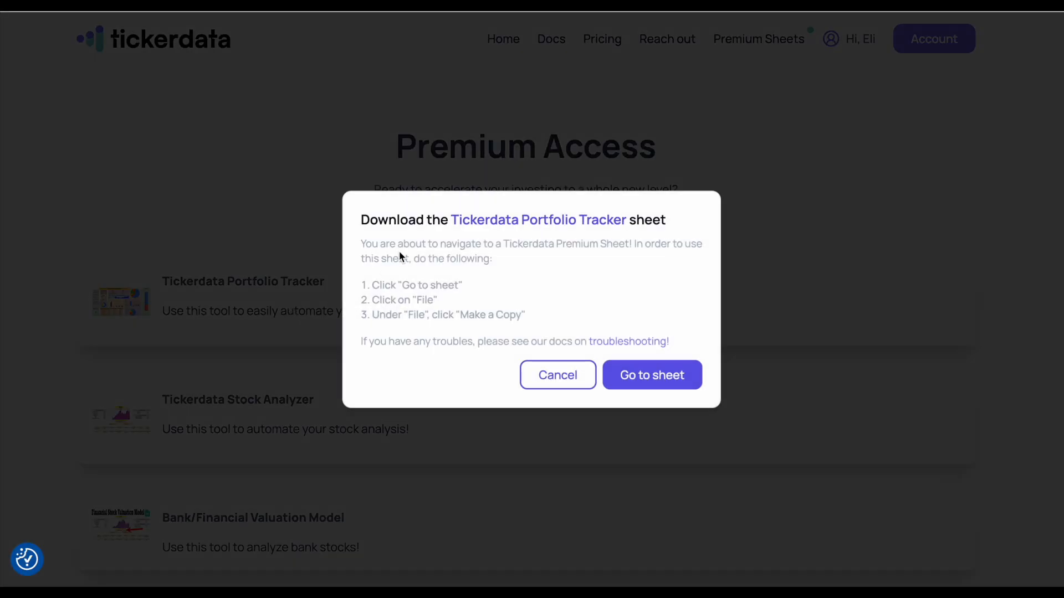
pyautogui.click(648, 378)
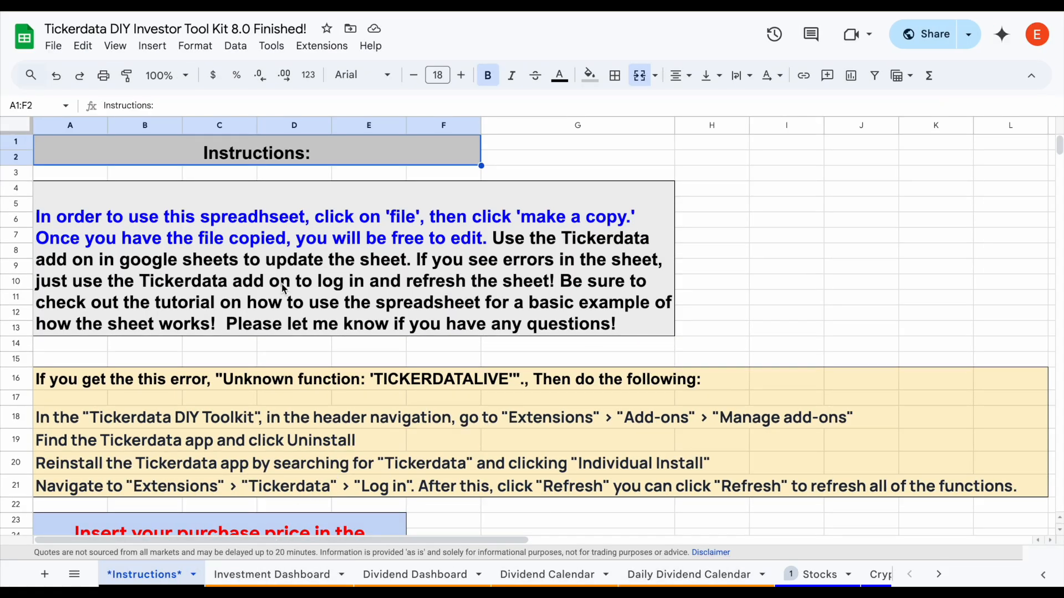
# - Make a copy of the Tickerdata DIY Investor Tool Kit 8.0 spreadsheet under the default name
pyautogui.click(55, 46)
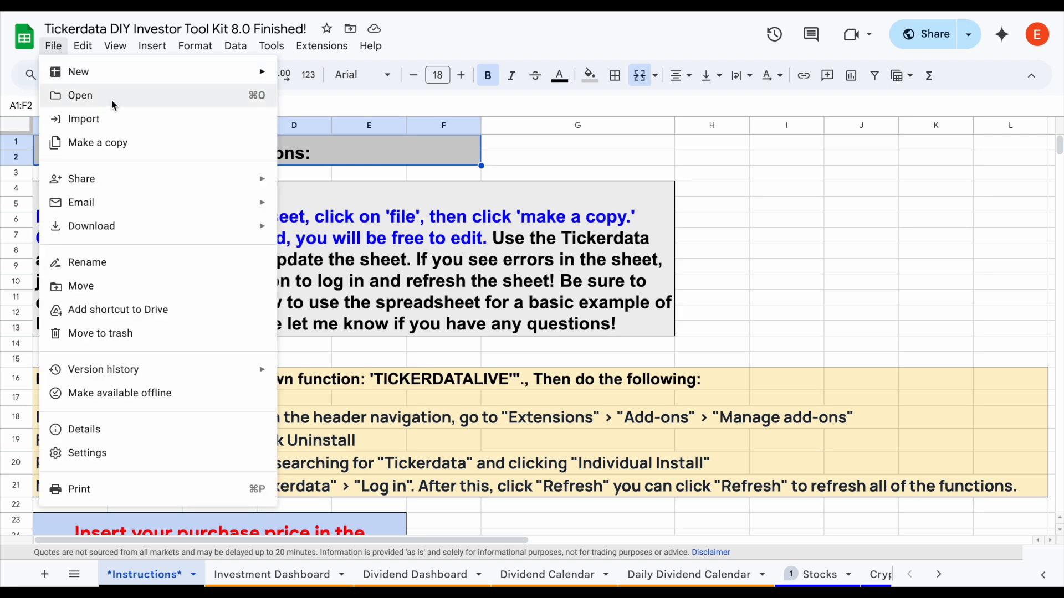
pyautogui.click(134, 144)
pyautogui.click(616, 446)
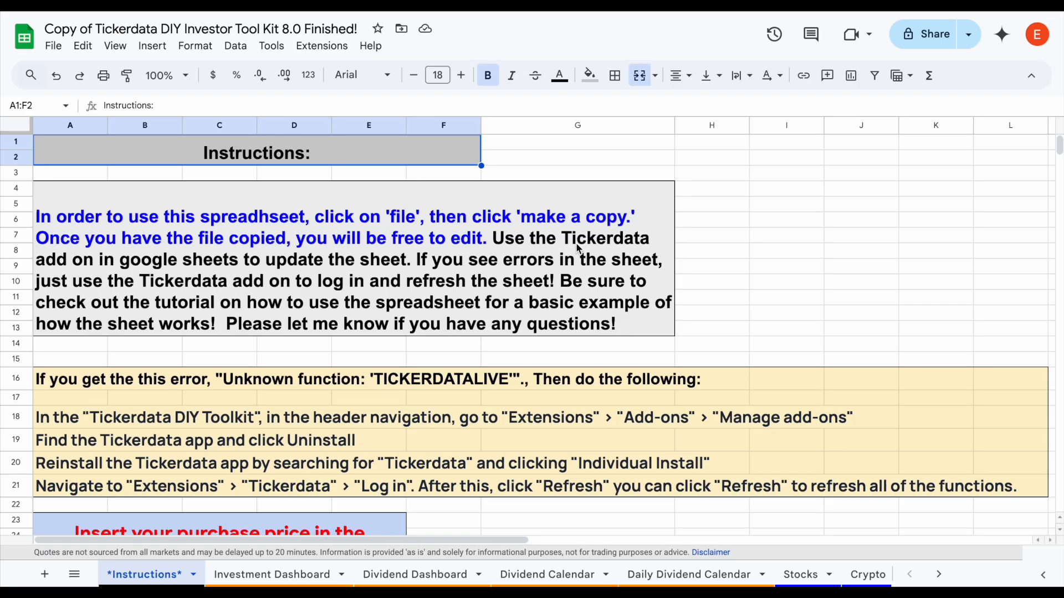
# - Inspect the Portfolio Value cell and the error cells on the Investment Dashboard sheet
pyautogui.click(287, 571)
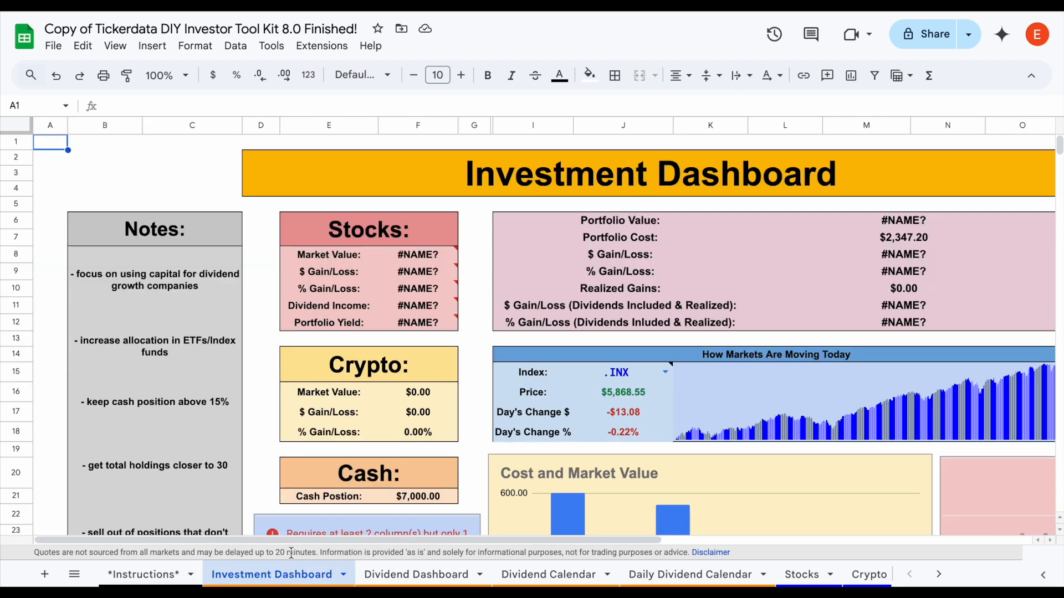
pyautogui.hscroll(5, 467, 384)
pyautogui.click(502, 222)
pyautogui.click(514, 223)
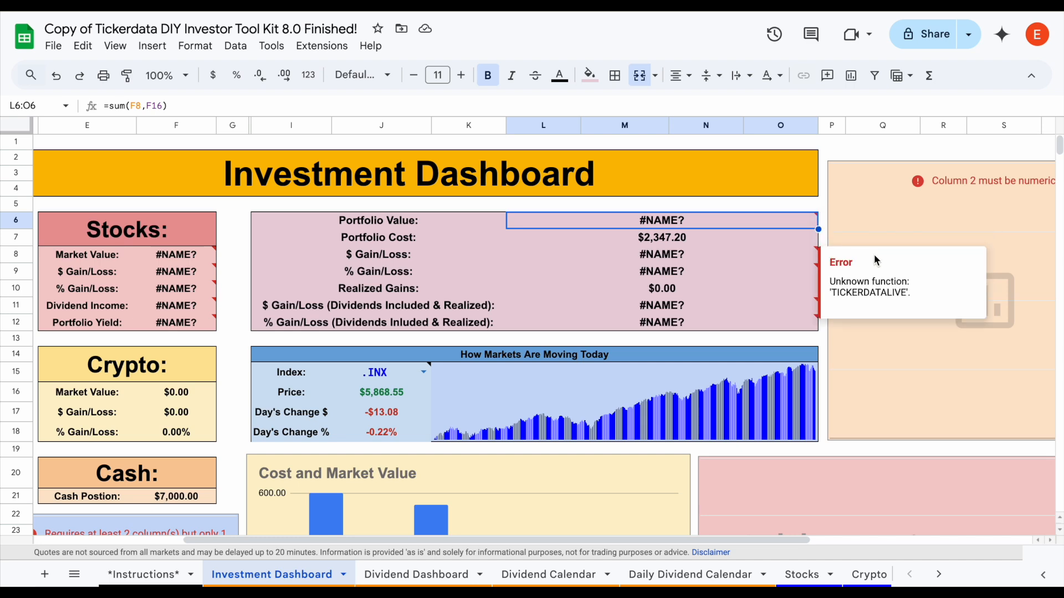
# - Go to the Stocks sheet and set the zoom to 70%
pyautogui.click(802, 574)
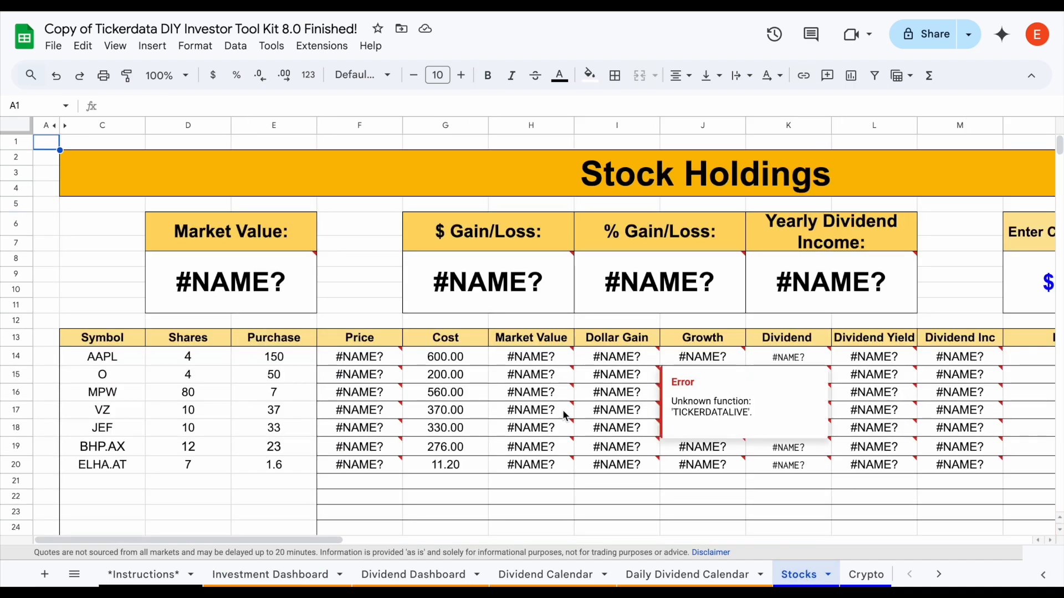
pyautogui.click(166, 80)
pyautogui.write('70')
pyautogui.press('Return')
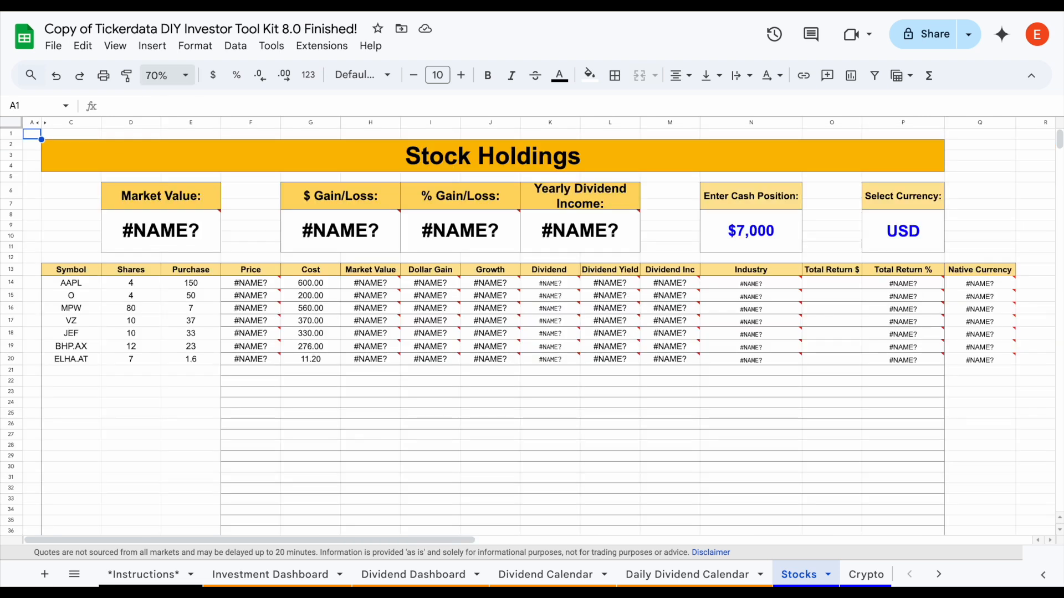
# - Log in to the Tickerdata add-on, refresh its data and return to the Stocks sheet
pyautogui.click(66, 207)
pyautogui.click(327, 47)
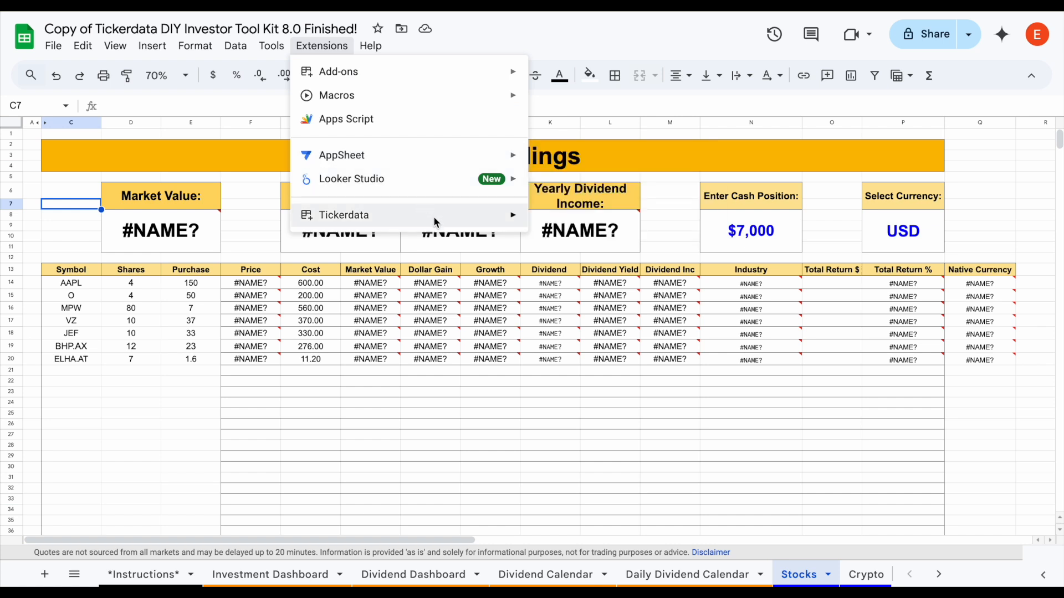
pyautogui.moveTo(433, 221)
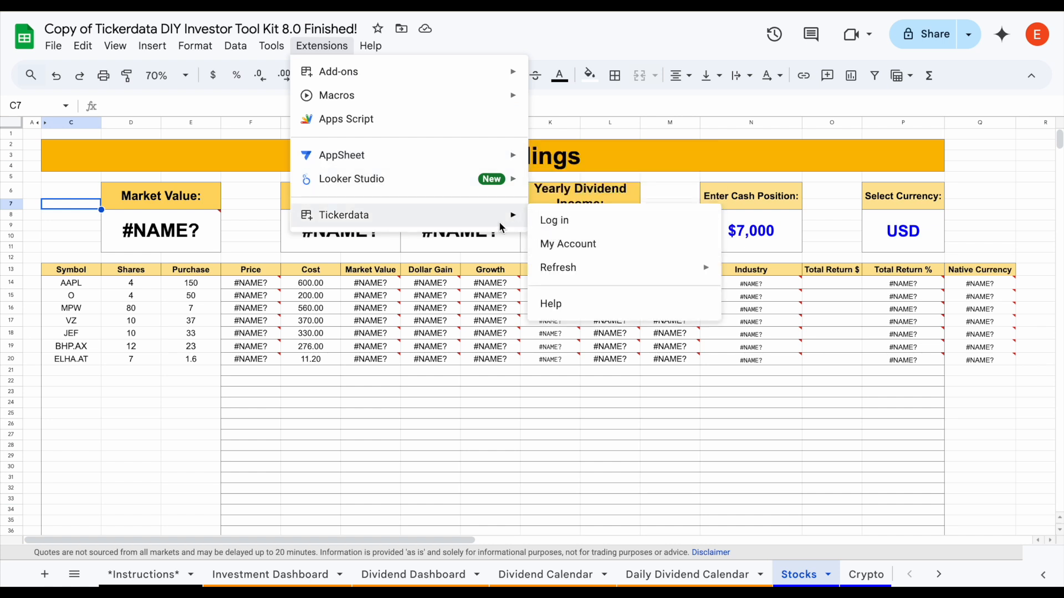
pyautogui.moveTo(493, 73)
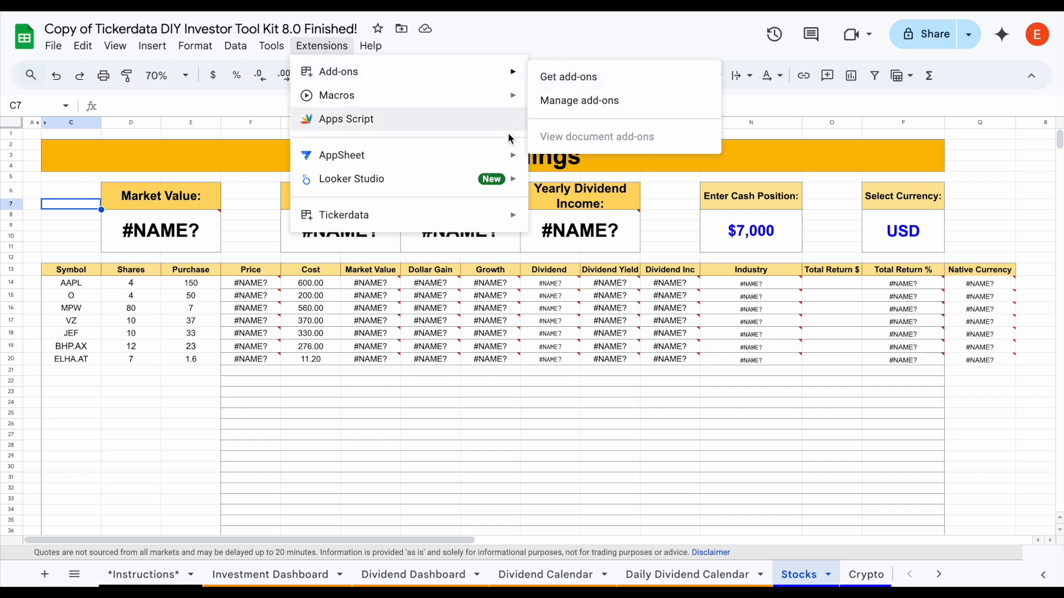
pyautogui.moveTo(486, 214)
pyautogui.click(556, 221)
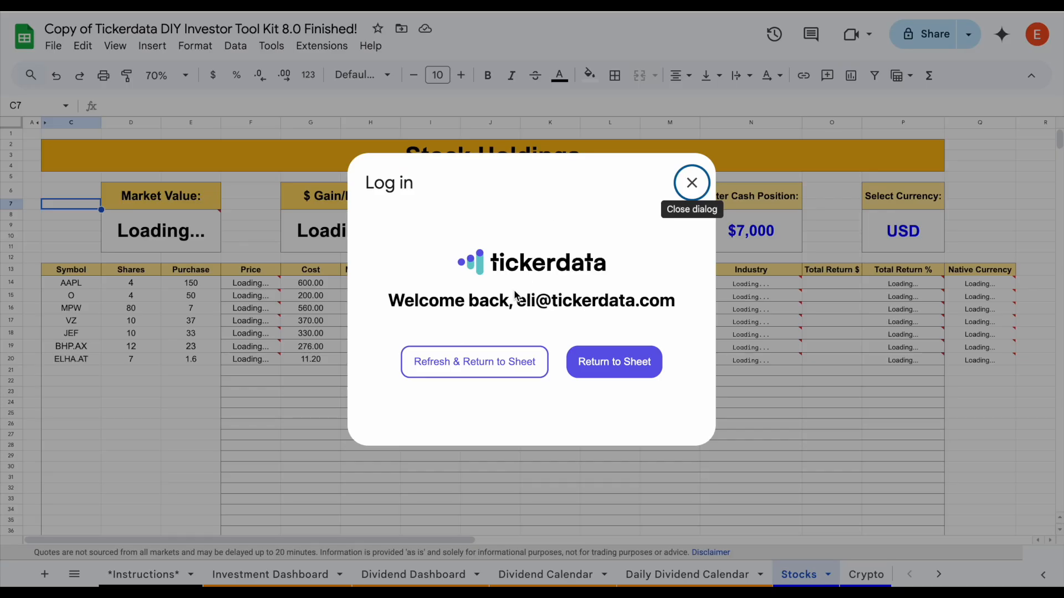
pyautogui.click(478, 363)
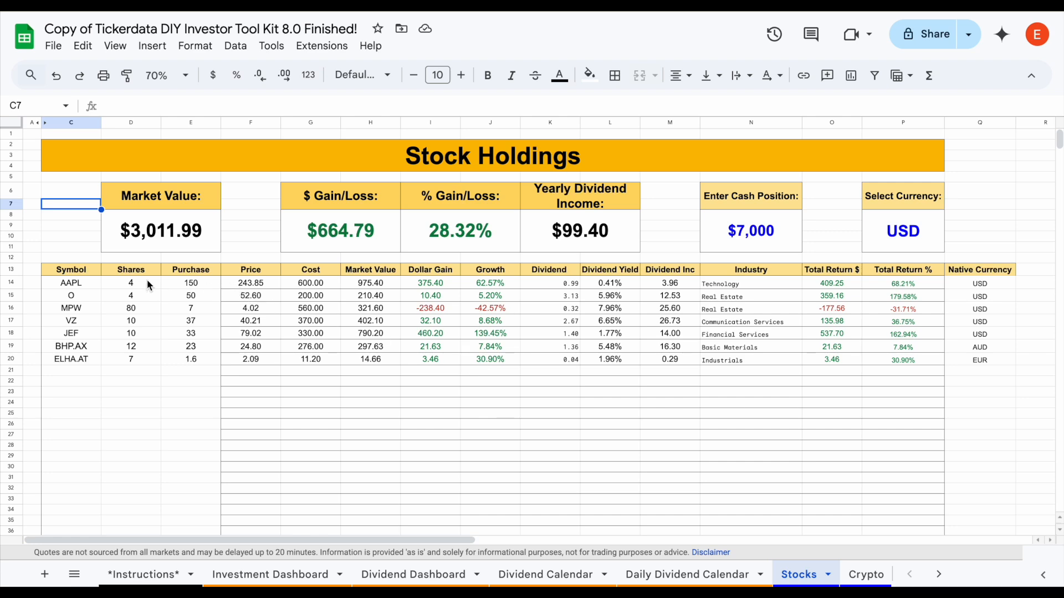
# - Review the calculated columns of the stock holdings and the charts on the Investment Dashboard
pyautogui.moveTo(237, 286); pyautogui.dragTo(938, 363)
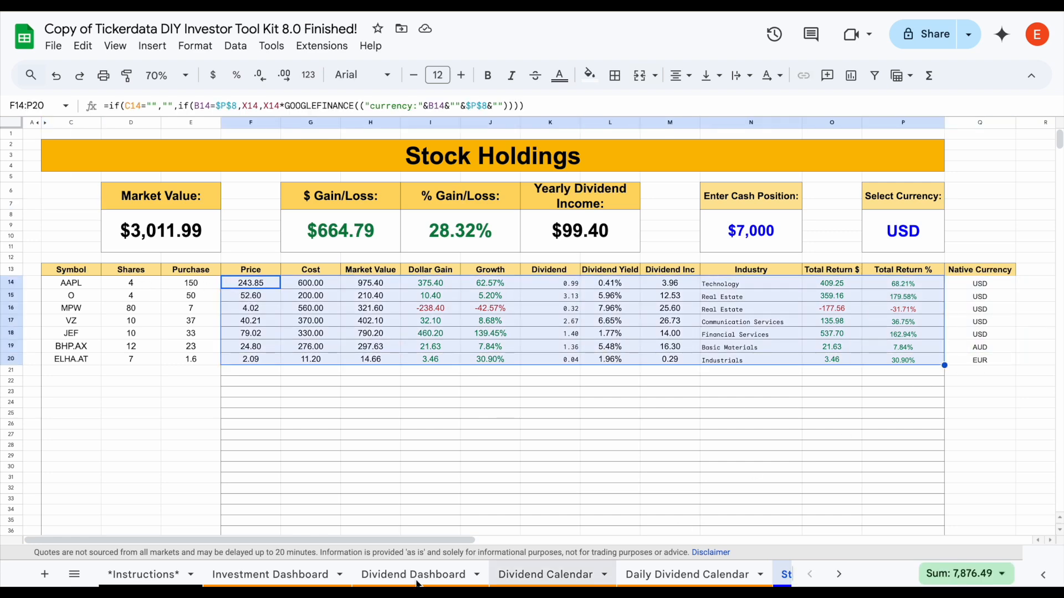
pyautogui.click(287, 572)
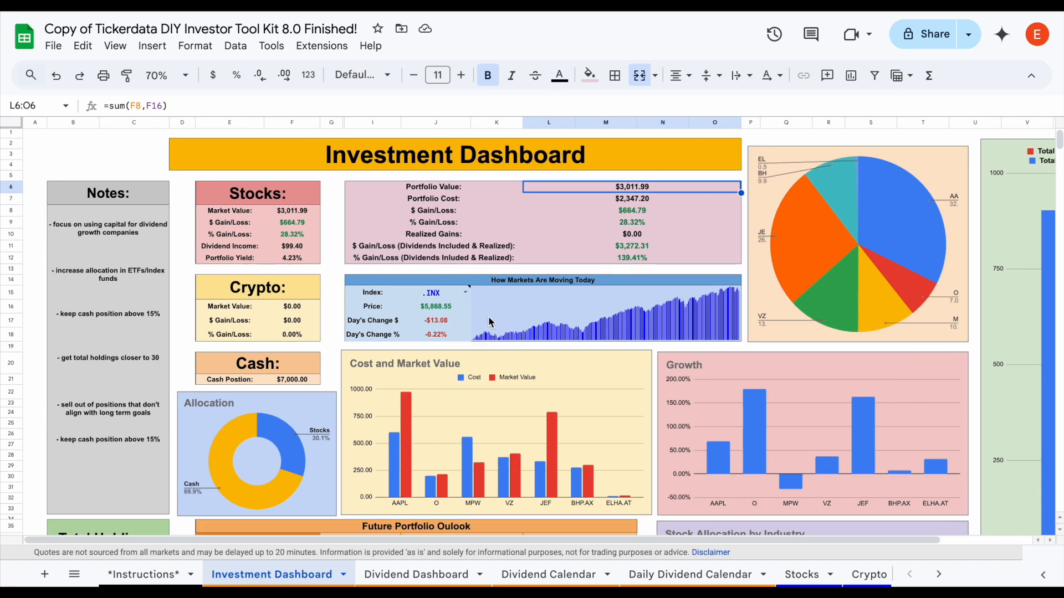
pyautogui.scroll(-1, 428, 244)
pyautogui.scroll(-2, 426, 242)
pyautogui.scroll(5, 433, 241)
pyautogui.hscroll(1, 610, 388)
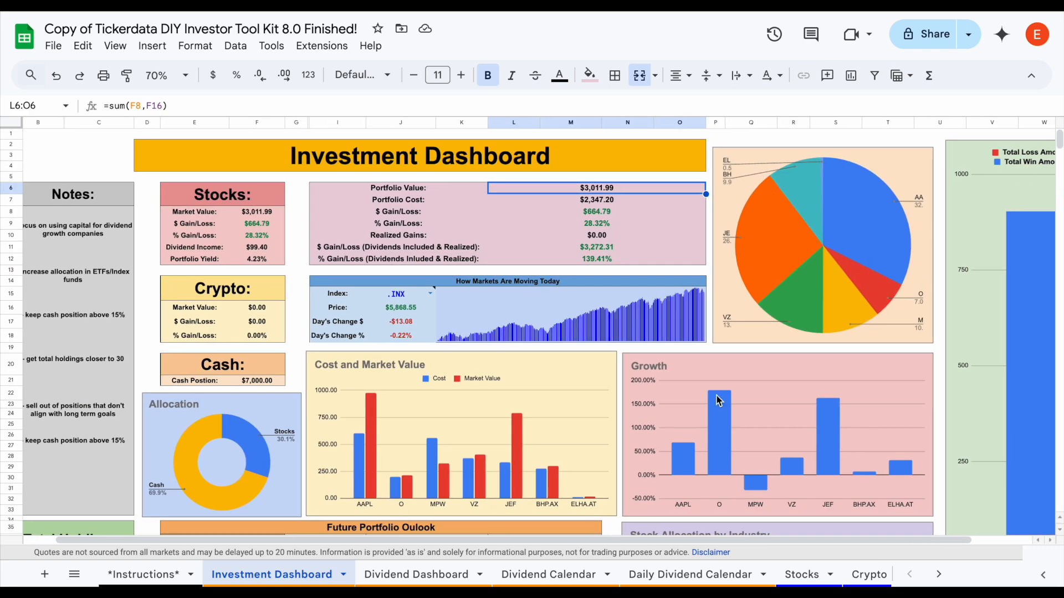
# - From the Stocks sheet, look through the Tickerdata add-on's commands and the options for managing add-ons
pyautogui.click(802, 574)
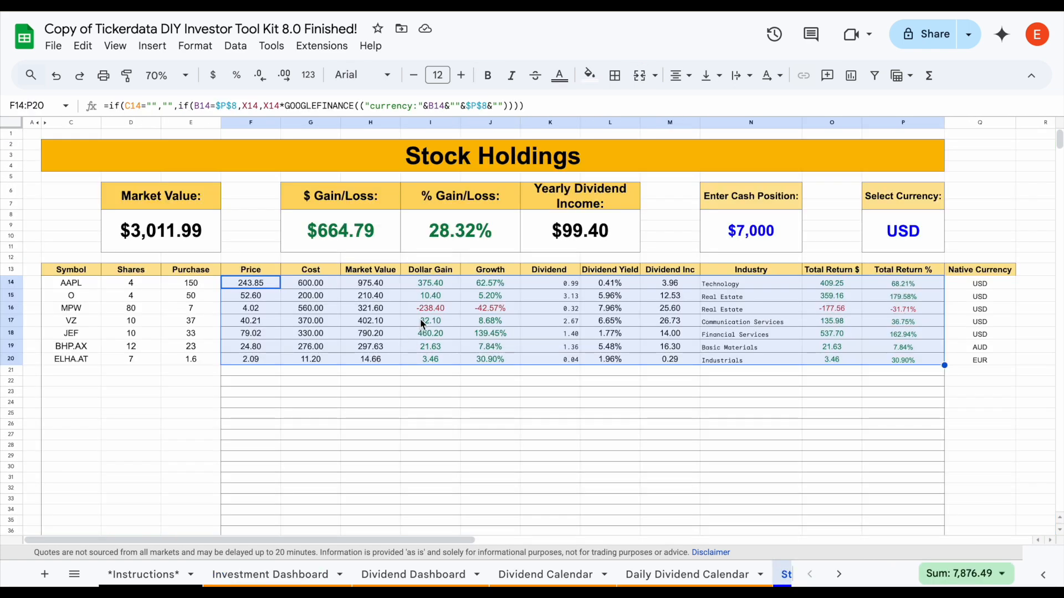
pyautogui.click(68, 216)
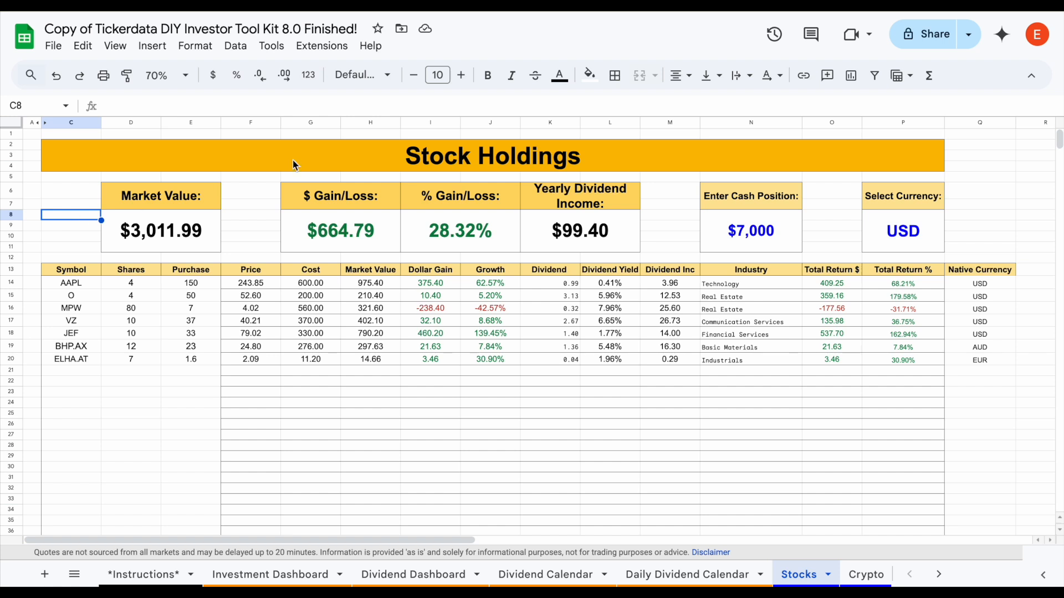
pyautogui.click(332, 48)
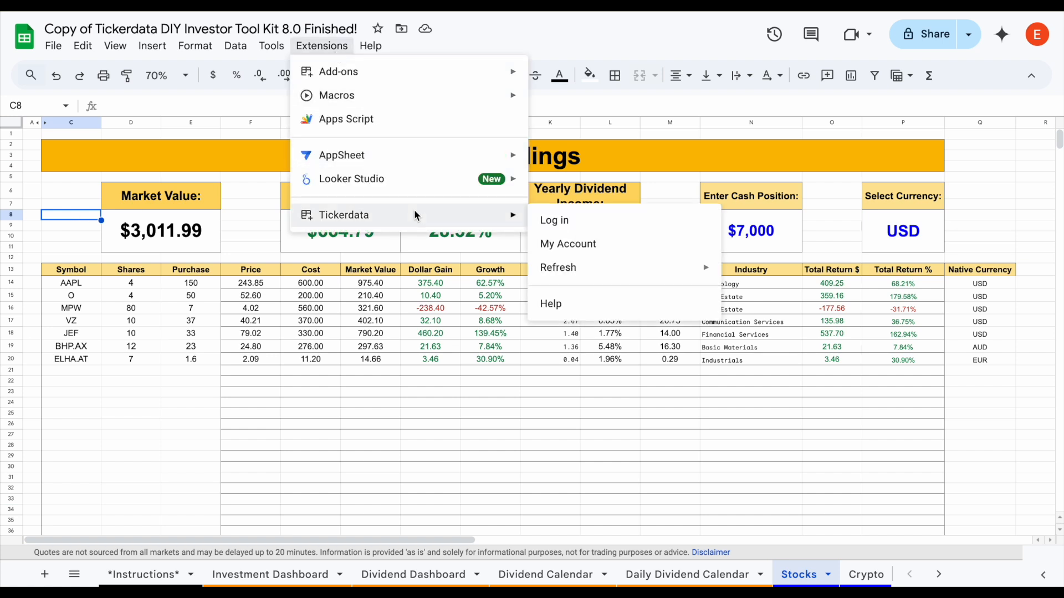
pyautogui.click(81, 206)
pyautogui.click(345, 49)
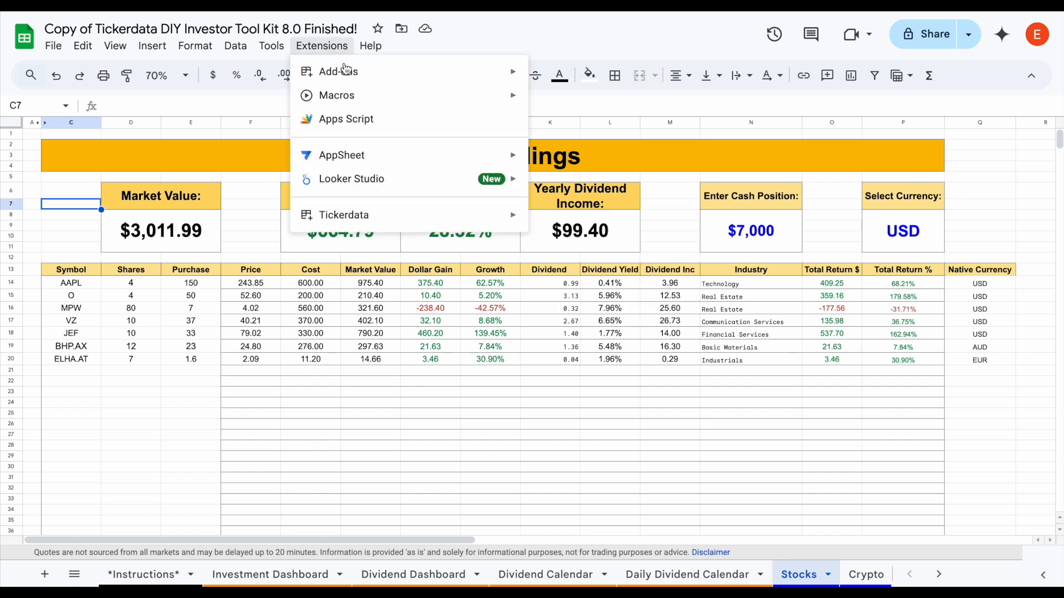
pyautogui.moveTo(371, 75)
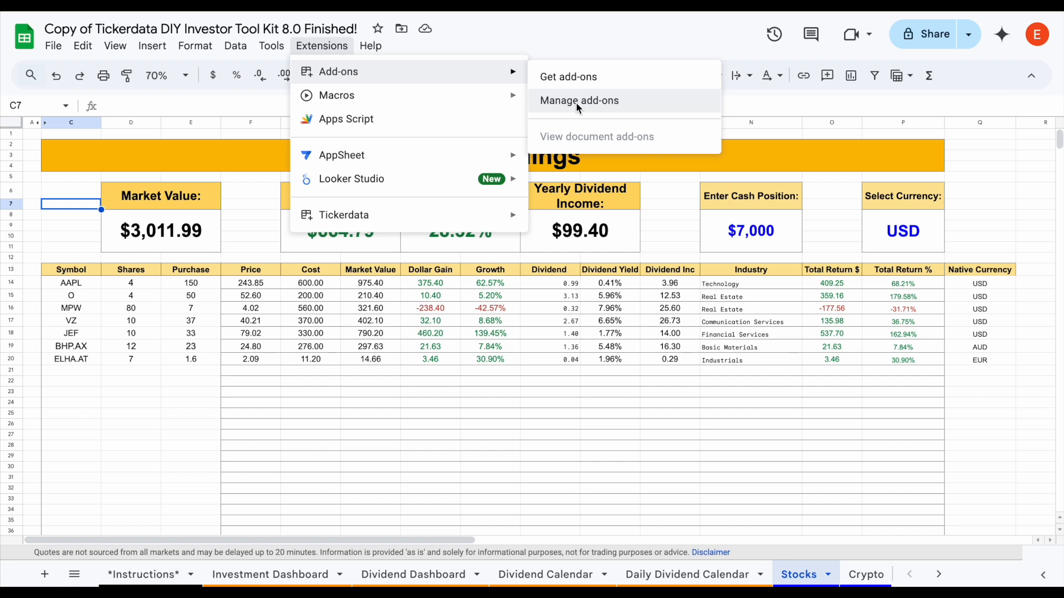
pyautogui.click(78, 207)
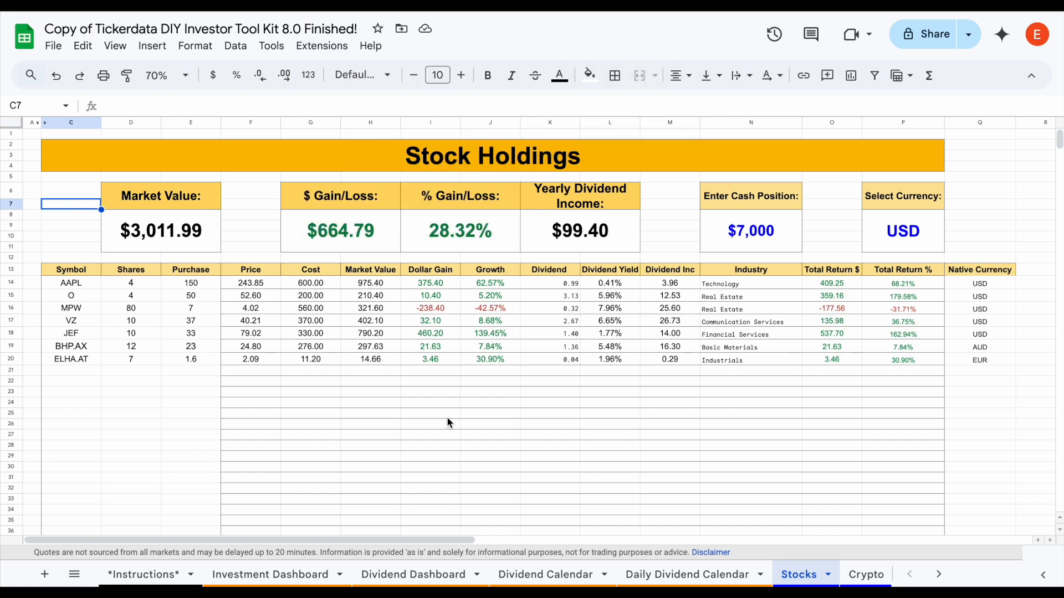
# - View the Dividend Dashboard and the Investment Dashboard with the refreshed data
pyautogui.click(296, 576)
pyautogui.click(410, 576)
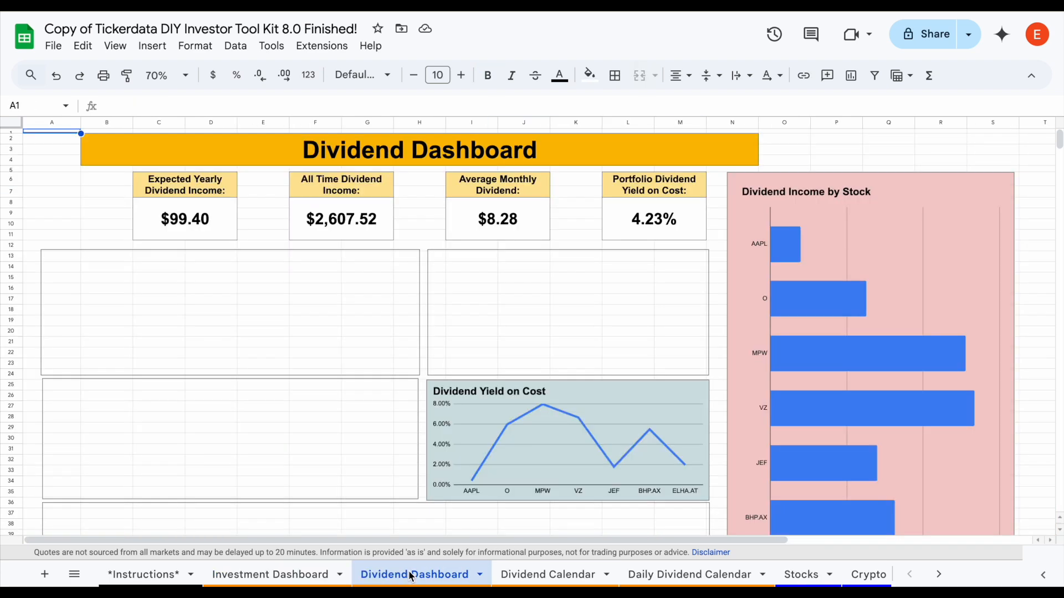
pyautogui.click(279, 582)
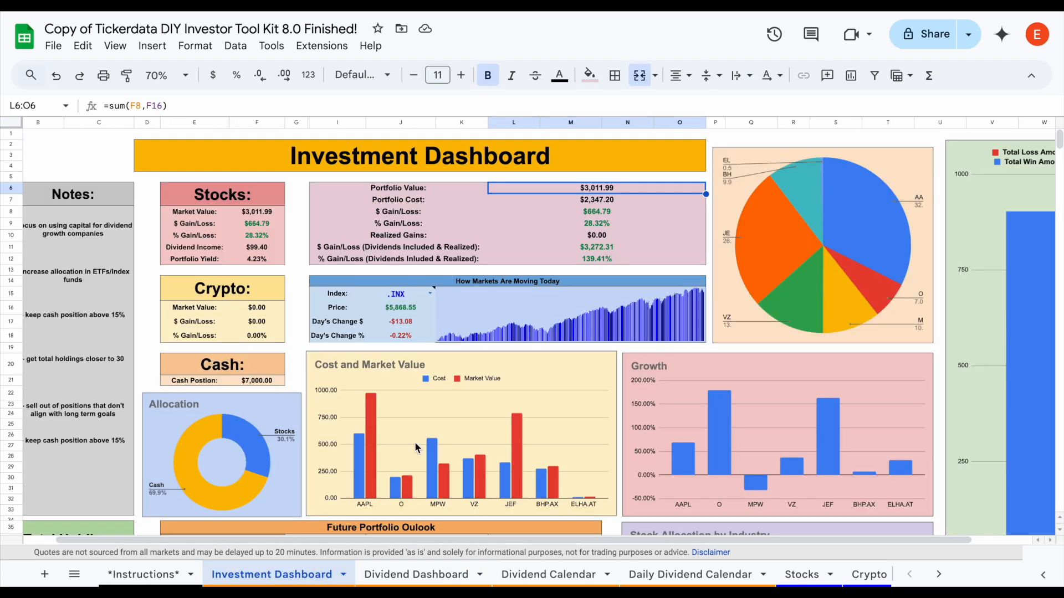
# - Clear the sample symbols, shares and purchase prices in C14:E20 of the Stocks sheet
pyautogui.click(801, 574)
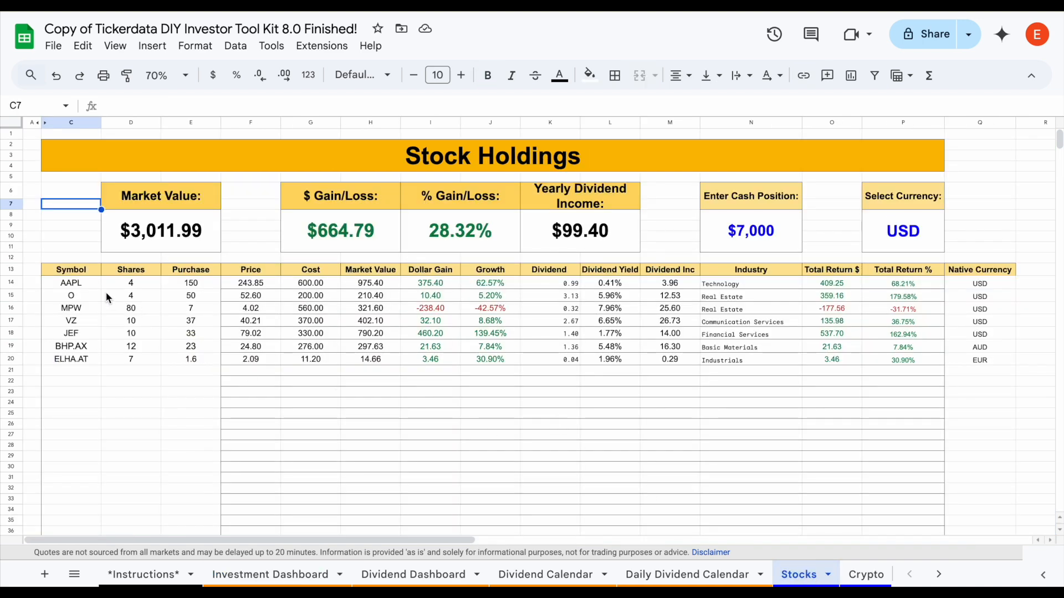
pyautogui.moveTo(82, 283); pyautogui.dragTo(185, 360)
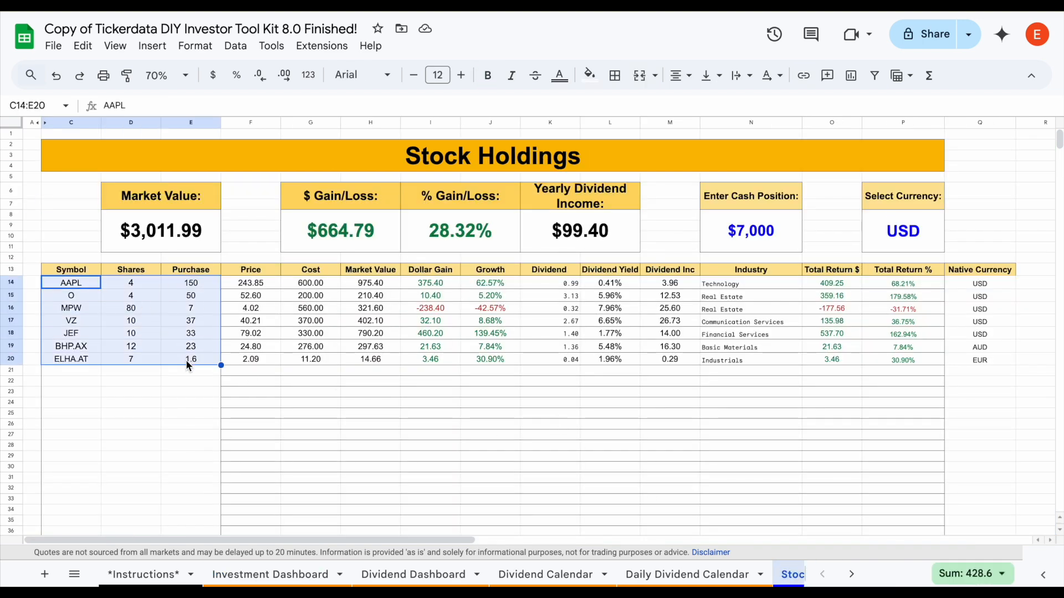
pyautogui.press('Delete')
pyautogui.click(132, 356)
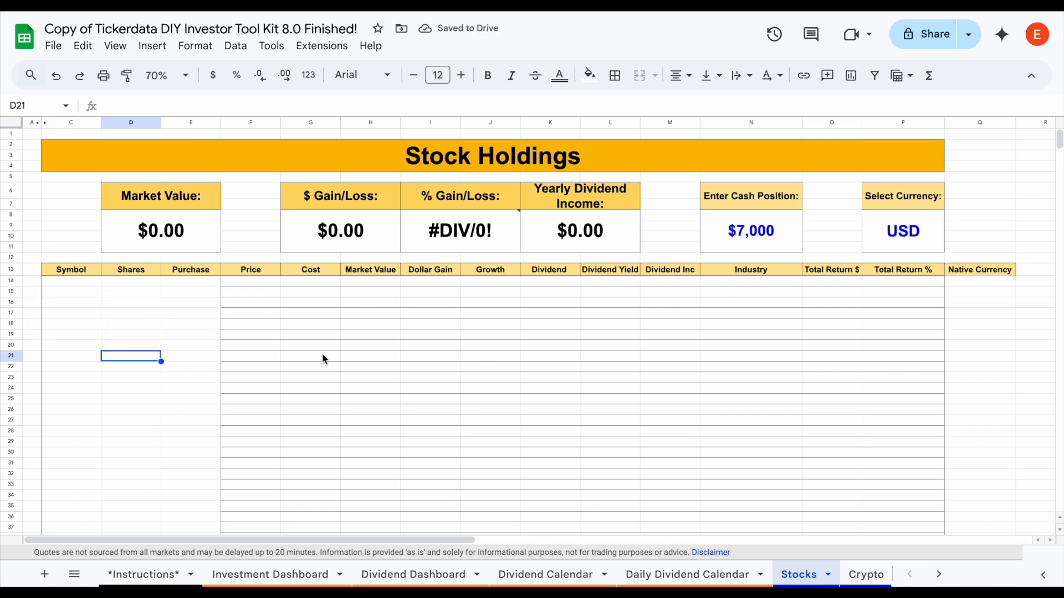
# - Examine the empty Symbol, Shares and Purchase input columns of the Stock Holdings table
pyautogui.moveTo(86, 282); pyautogui.dragTo(68, 454)
pyautogui.moveTo(142, 283); pyautogui.dragTo(150, 477)
pyautogui.moveTo(200, 283); pyautogui.dragTo(198, 470)
pyautogui.click(184, 378)
pyautogui.click(261, 228)
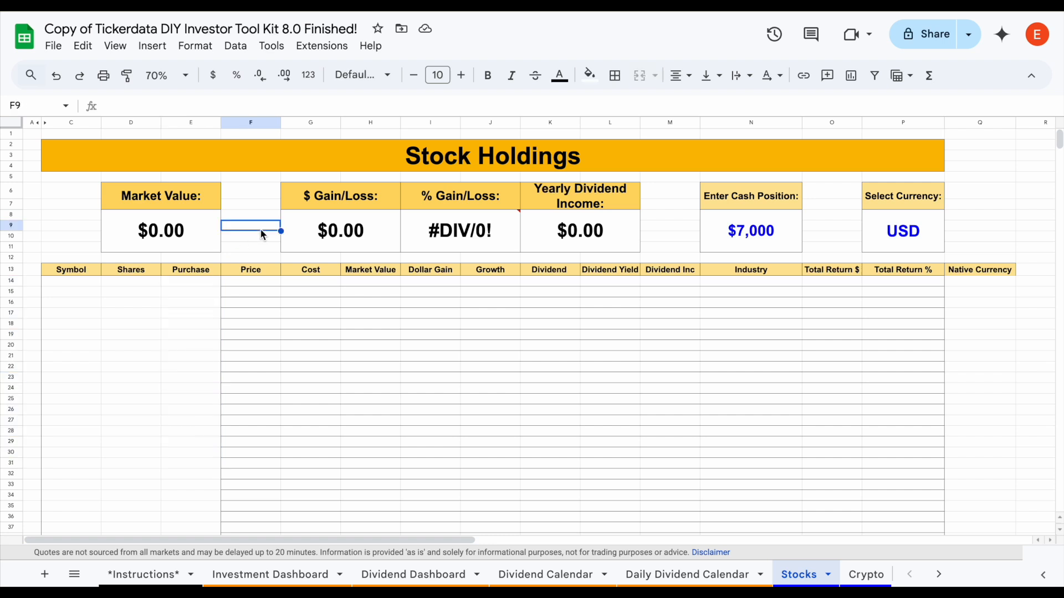
# - Enter an AAPL holding of 10 shares with a purchase price of 150 in row 14
pyautogui.click(90, 284)
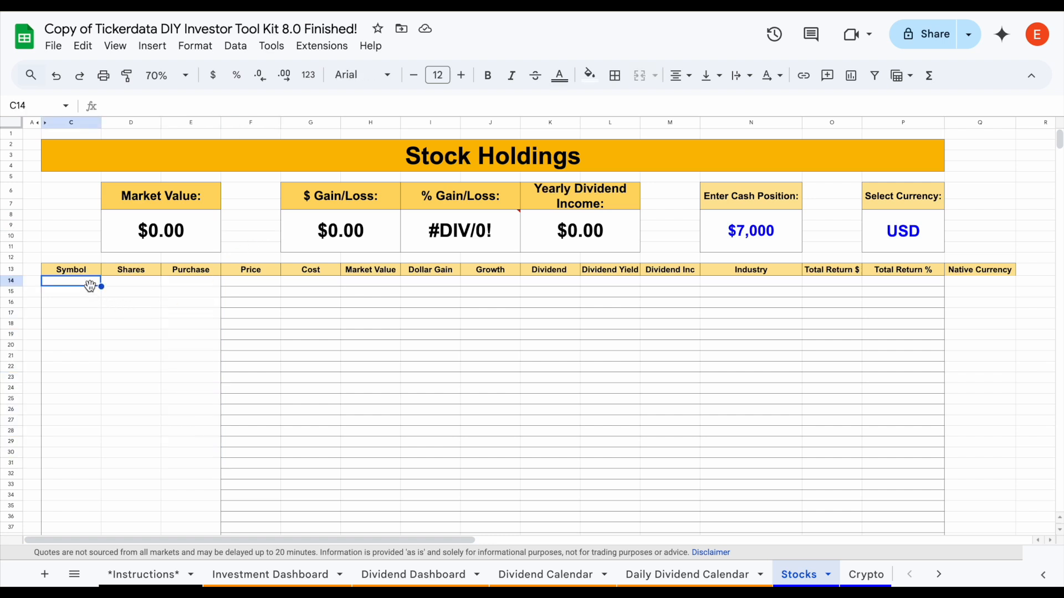
pyautogui.write('AAPL')
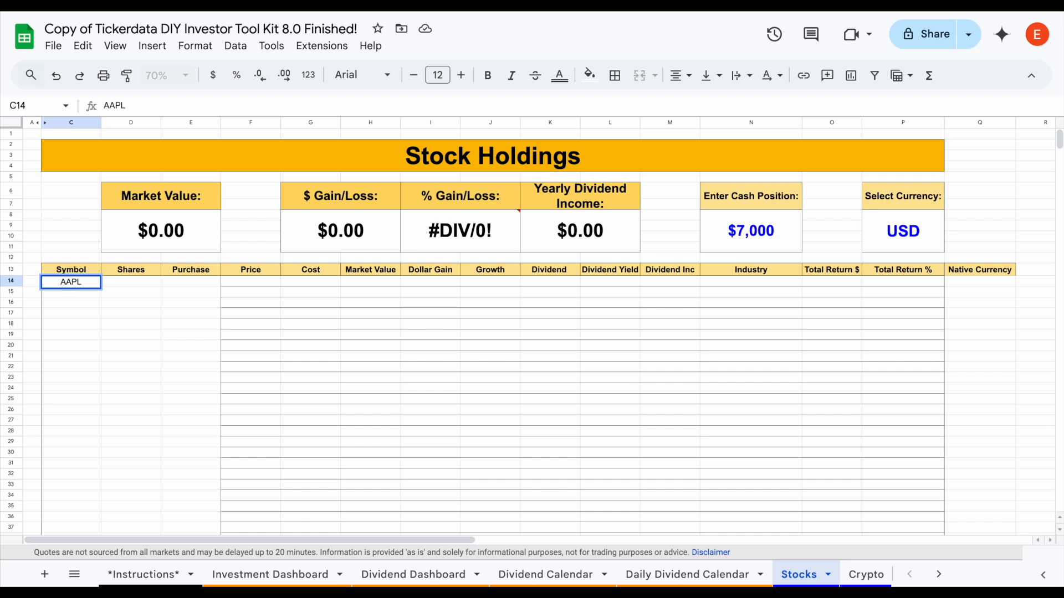
pyautogui.press('Tab')
pyautogui.write('150')
pyautogui.press('Tab')
pyautogui.write('150')
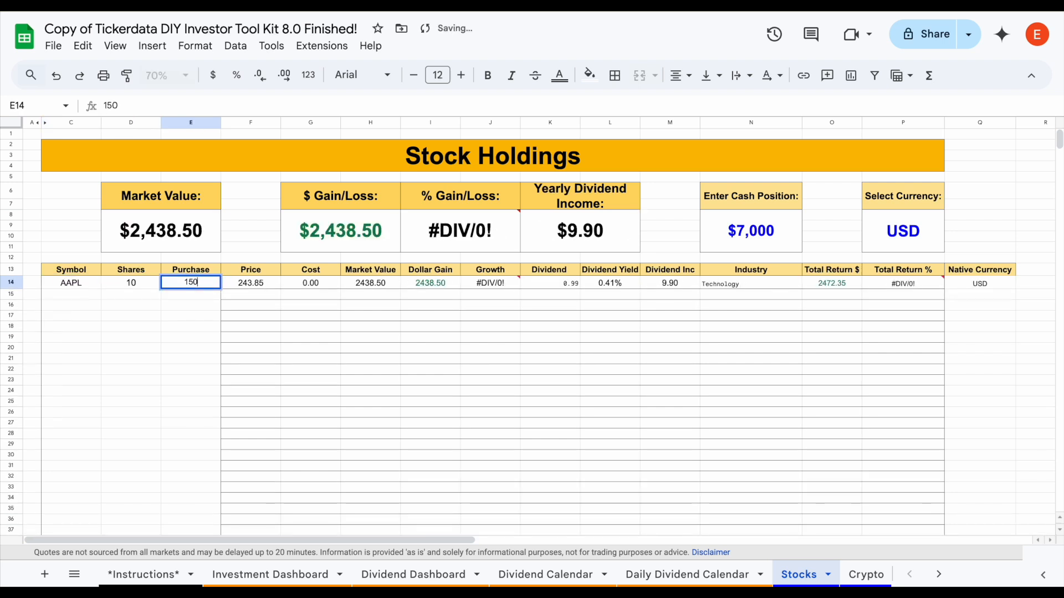
pyautogui.press('Return')
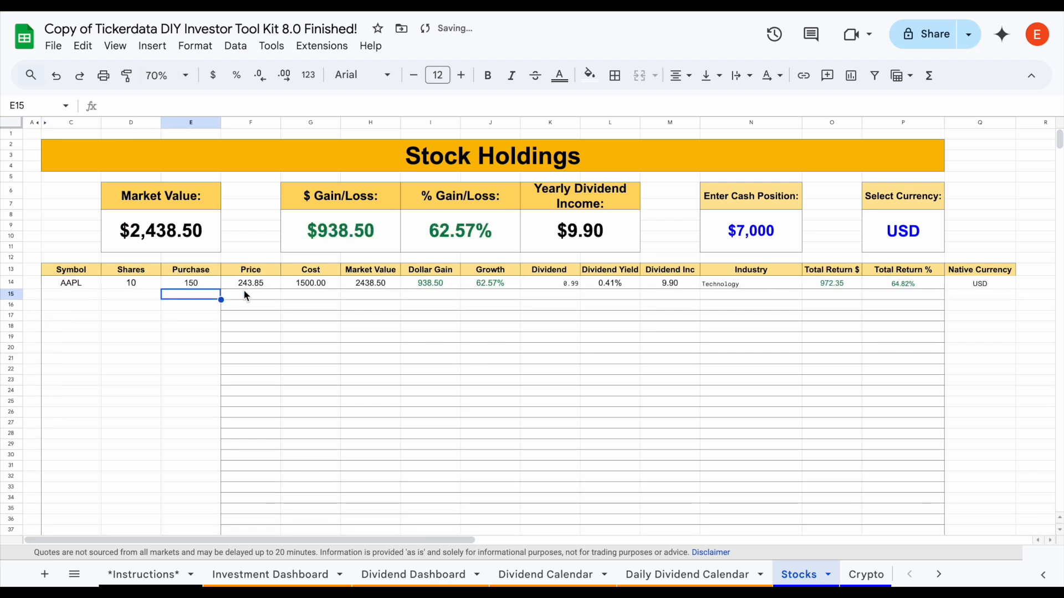
# - Examine the calculated columns of the AAPL row and the portfolio summary, charts and total holdings on the Investment Dashboard
pyautogui.moveTo(263, 283); pyautogui.dragTo(919, 285)
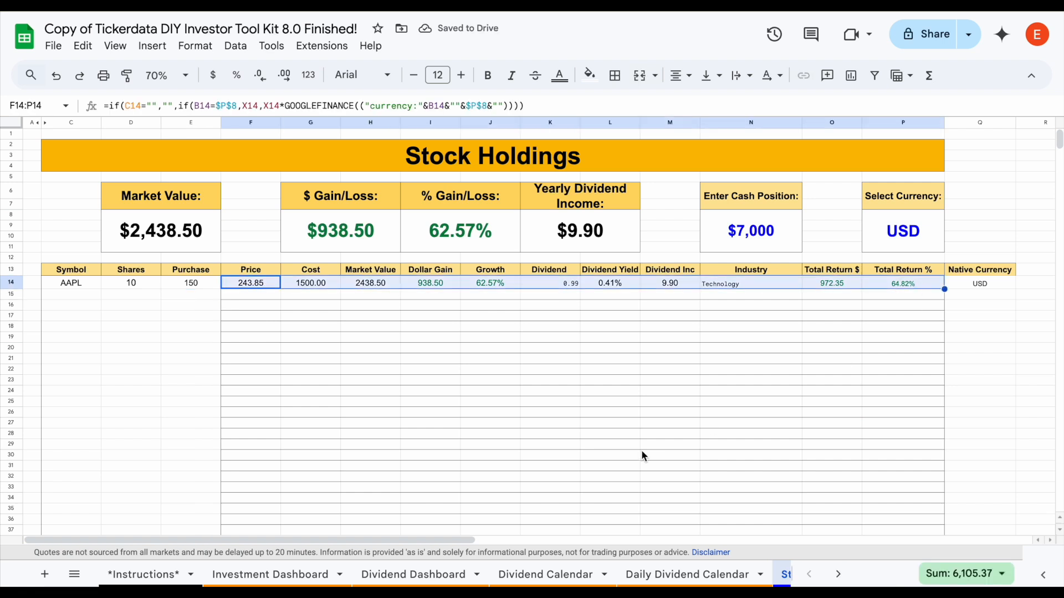
pyautogui.click(287, 576)
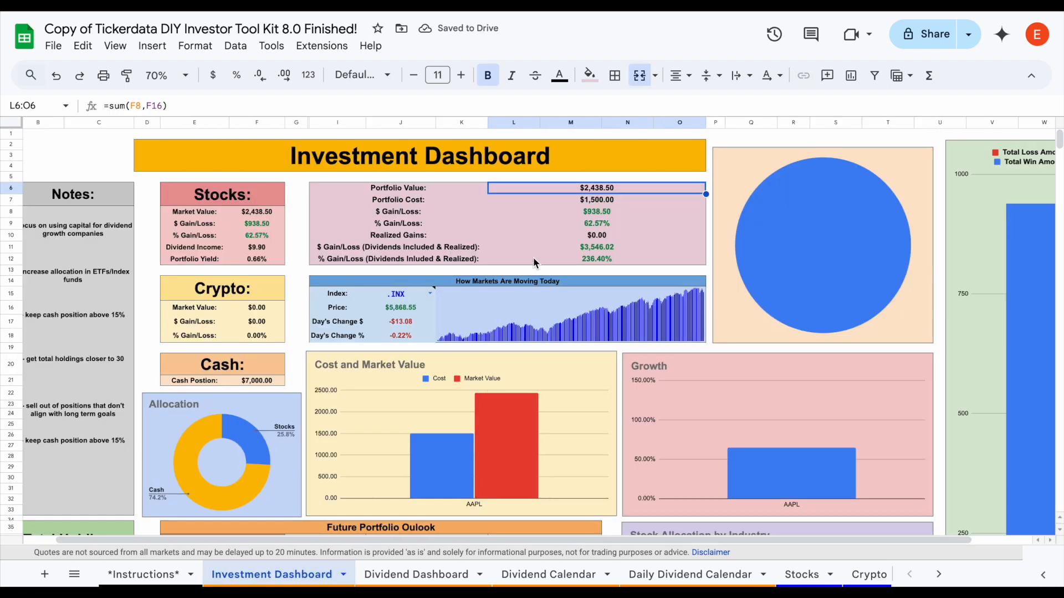
pyautogui.moveTo(416, 186); pyautogui.dragTo(570, 256)
pyautogui.scroll(-3, 570, 260)
pyautogui.click(486, 405)
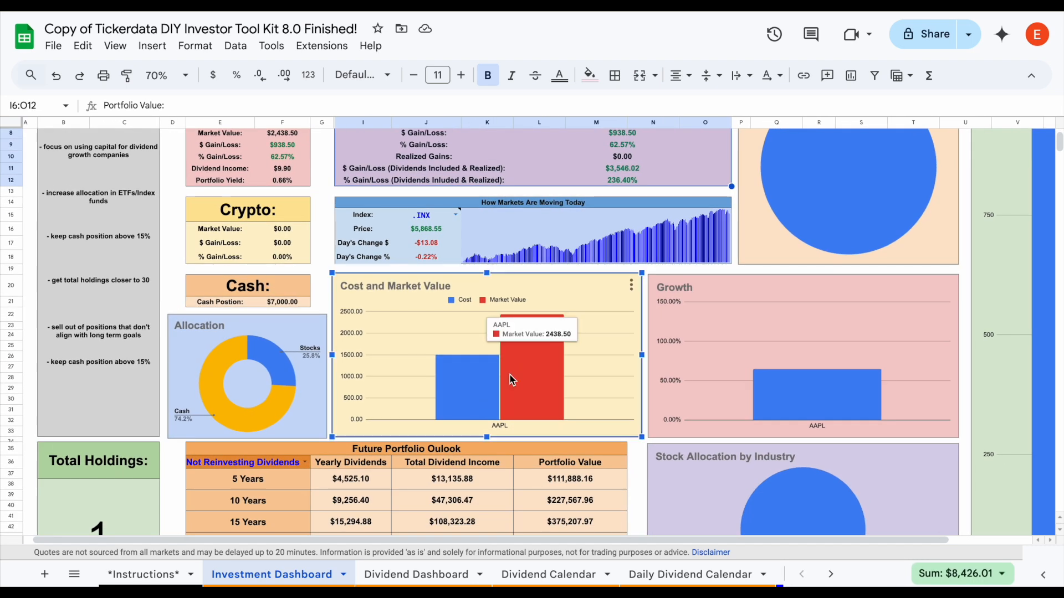
pyautogui.scroll(-3, 626, 366)
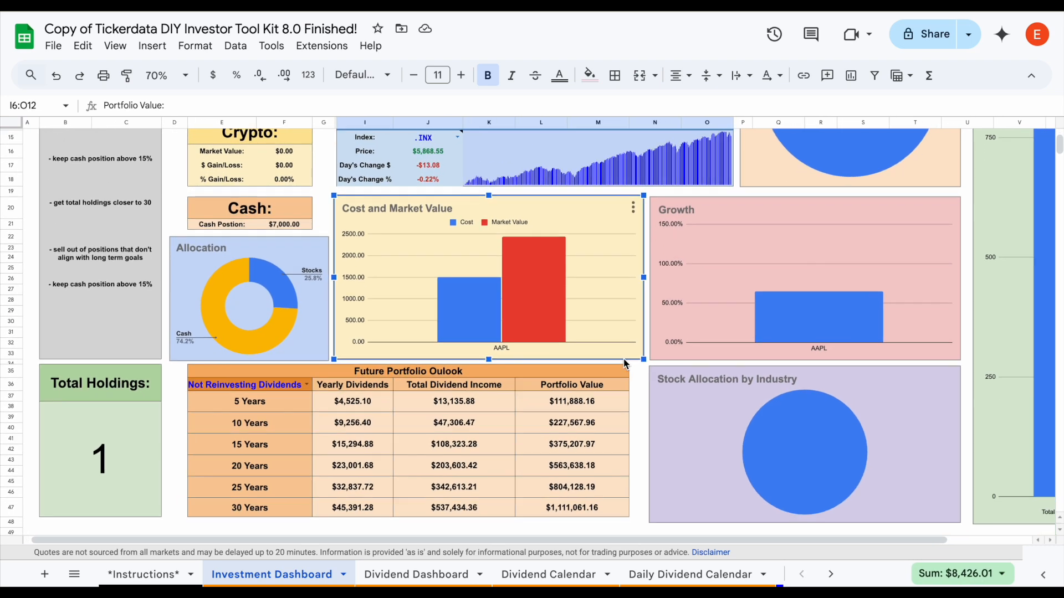
pyautogui.click(107, 480)
pyautogui.scroll(5, 742, 449)
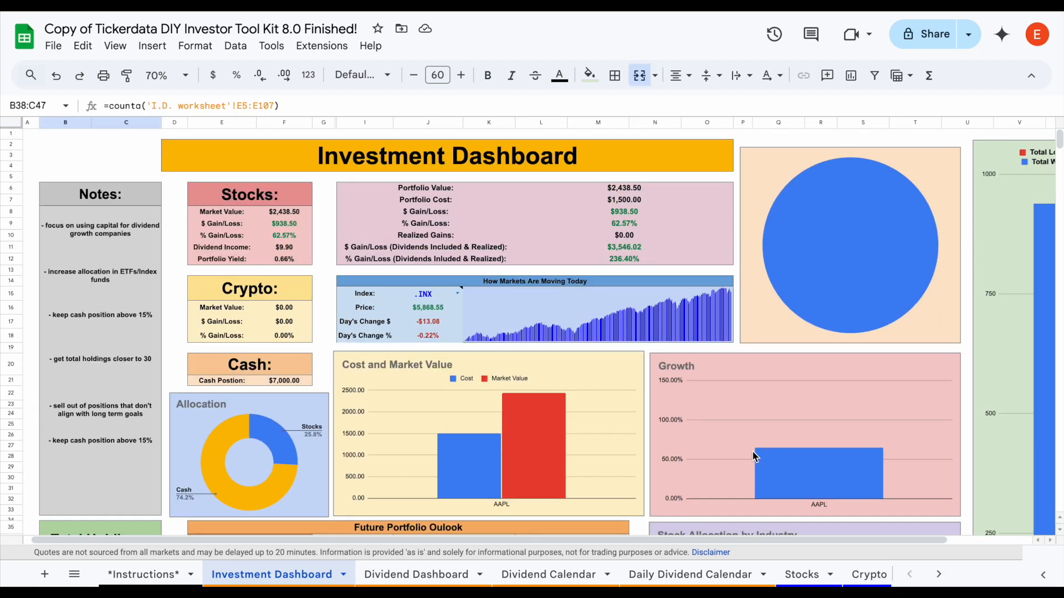
# - Enter a KO holding of 5 shares with a purchase price of 50 in row 15 of the Stocks sheet
pyautogui.click(802, 574)
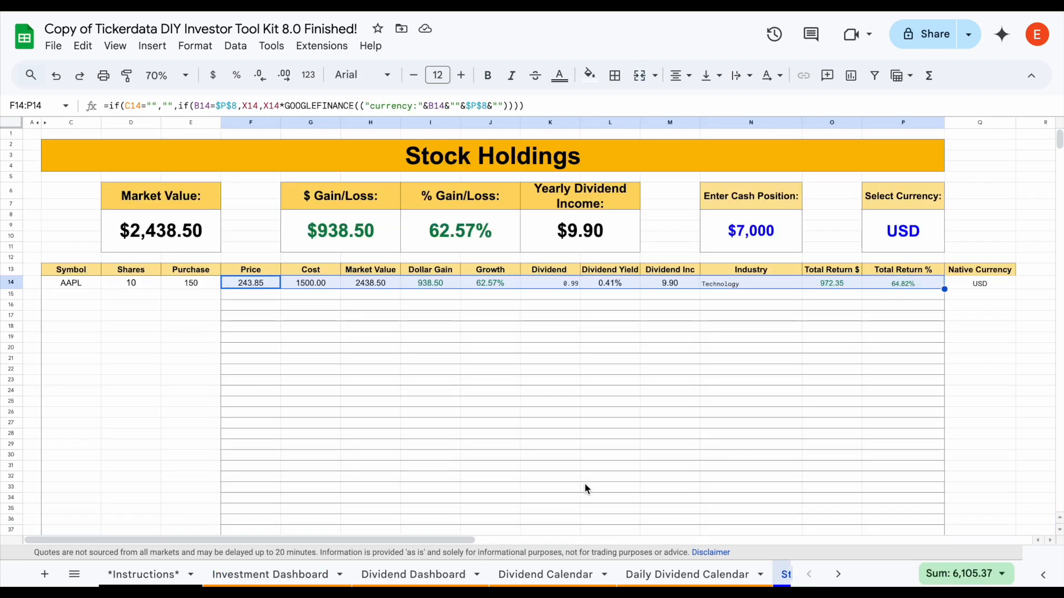
pyautogui.click(81, 297)
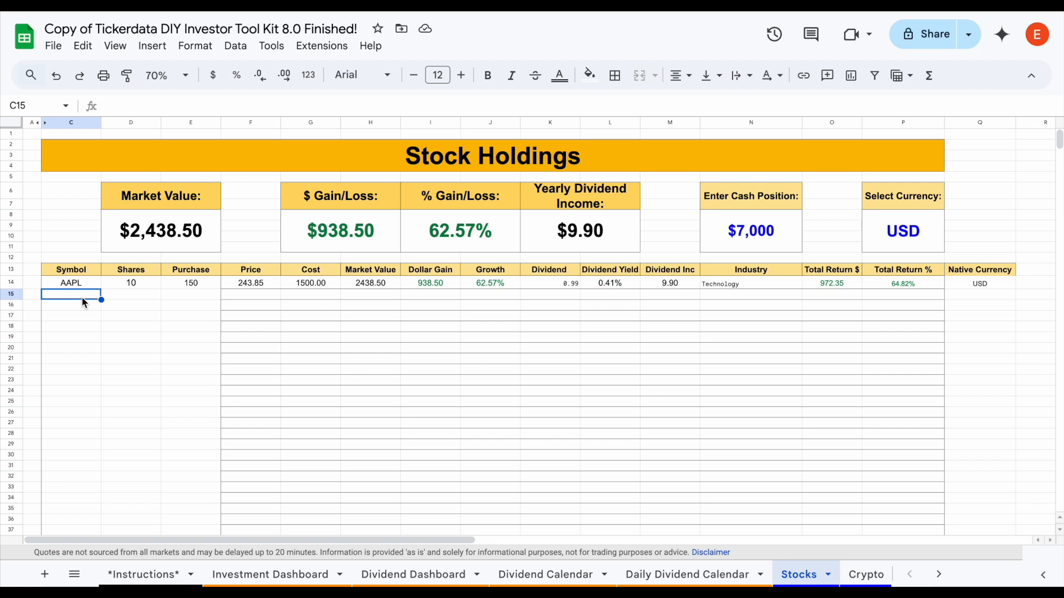
pyautogui.write('KO')
pyautogui.press('Tab')
pyautogui.write('5')
pyautogui.press('Tab')
pyautogui.write('50')
pyautogui.press('Return')
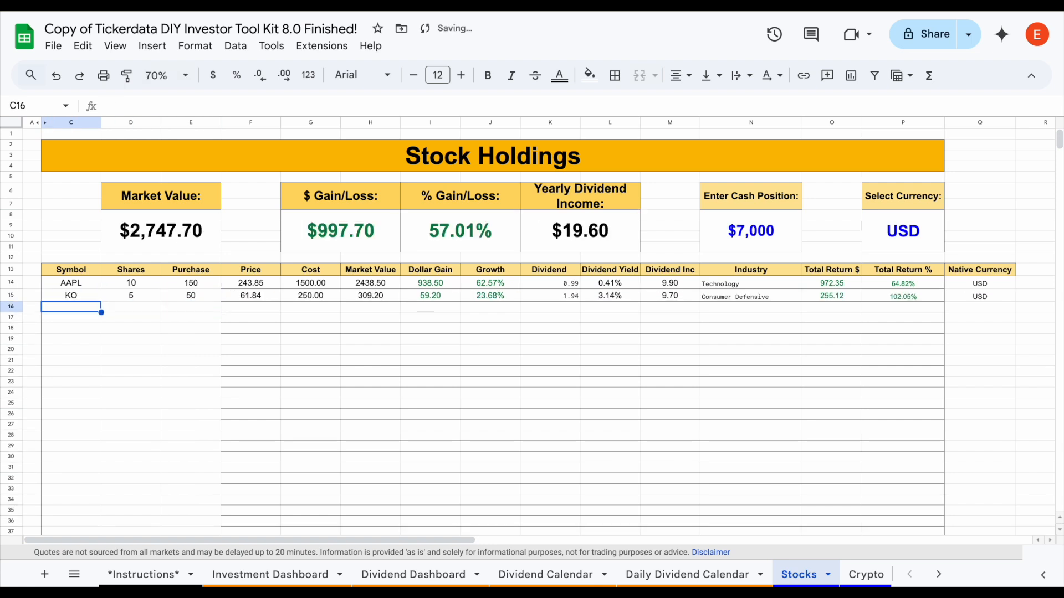
# - Enter an O holding of 10 shares with a purchase price of 75 in row 16
pyautogui.write('O')
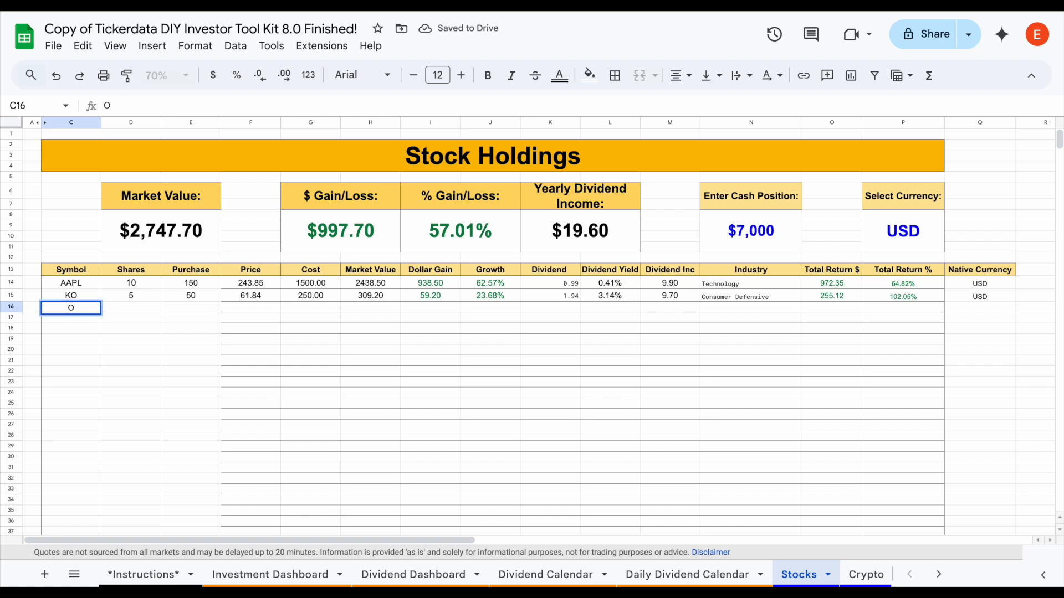
pyautogui.press('Tab')
pyautogui.write('10')
pyautogui.press('Tab')
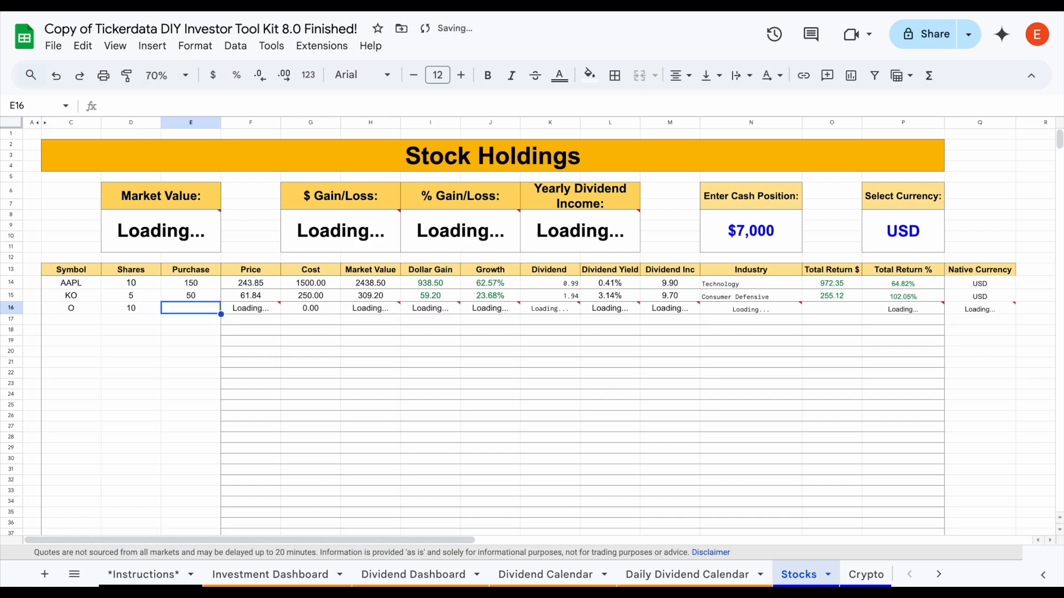
pyautogui.write('75')
pyautogui.press('Return')
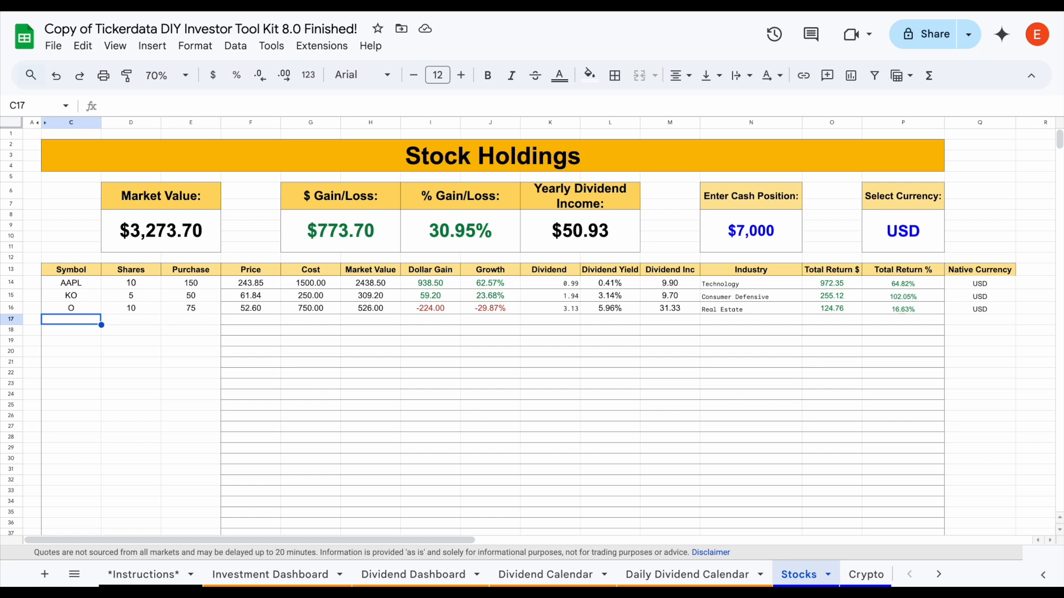
# - Enter a VICI holding of 20 shares with a purchase price of 29 in row 17
pyautogui.write('VICI')
pyautogui.press('Tab')
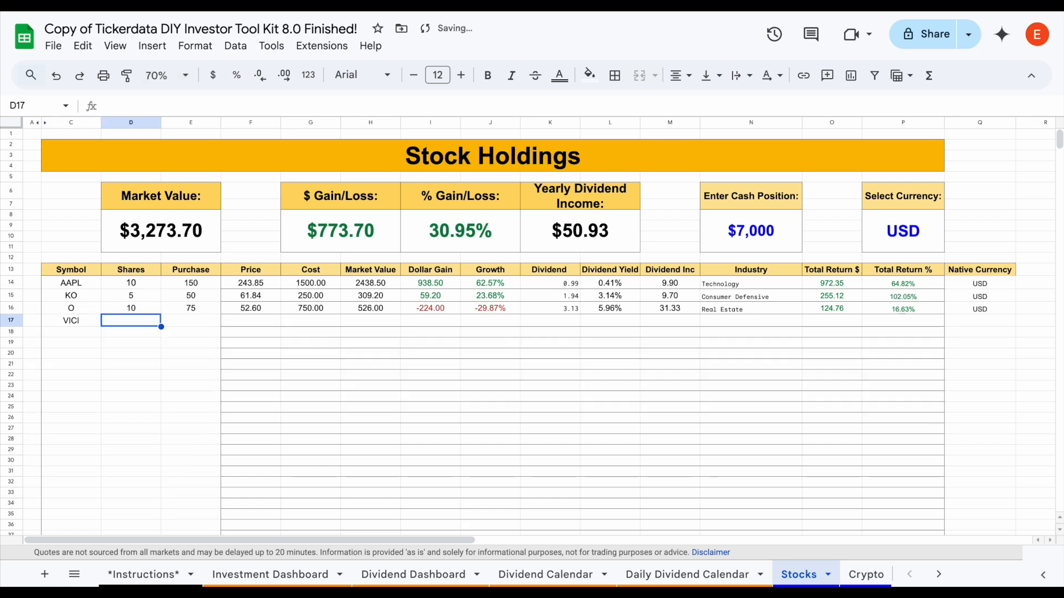
pyautogui.write('20')
pyautogui.press('Tab')
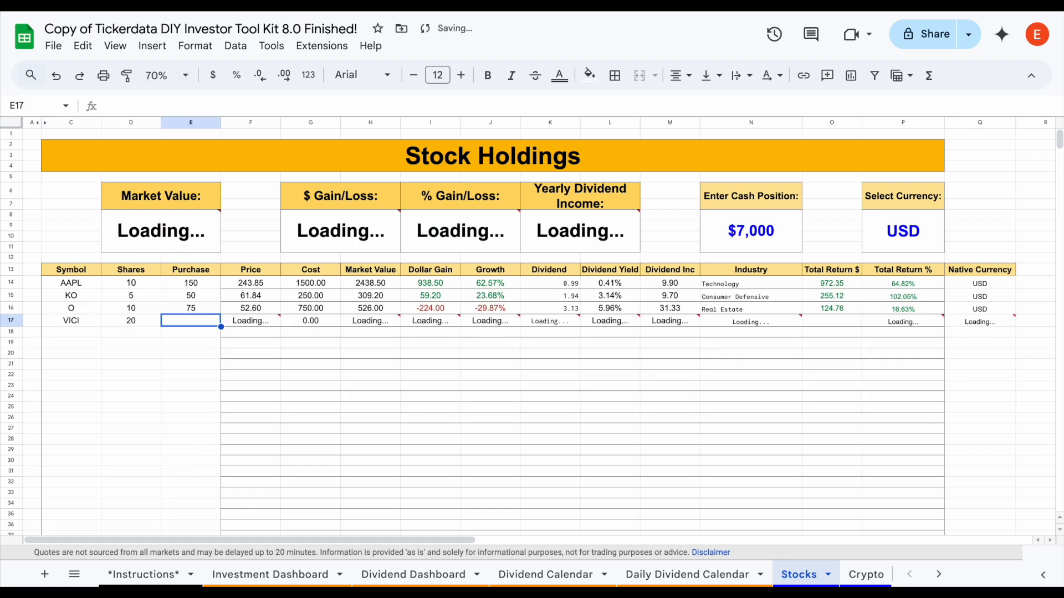
pyautogui.write('29')
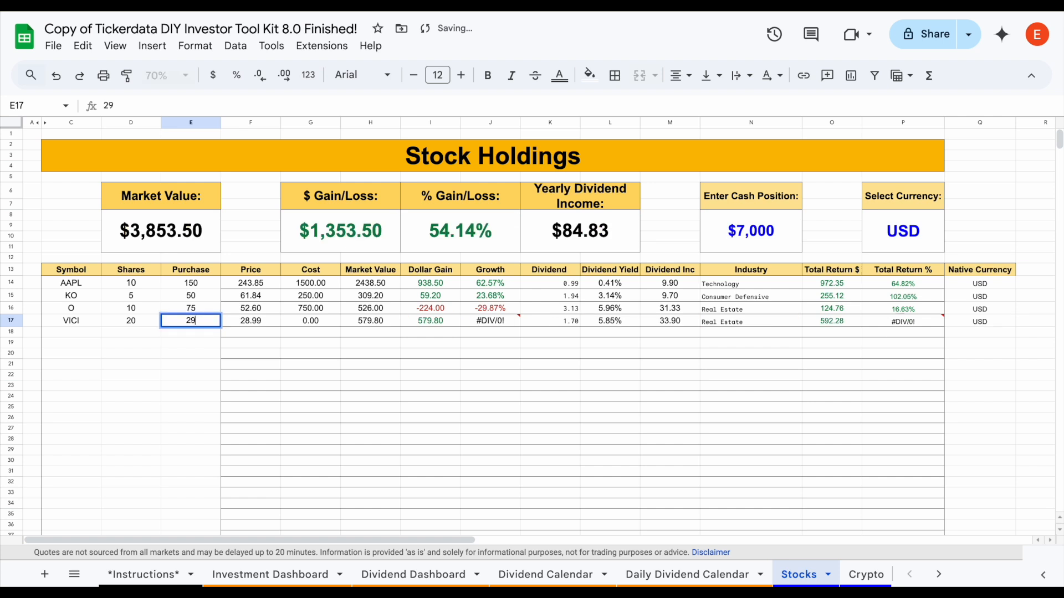
pyautogui.press('Return')
pyautogui.click(238, 375)
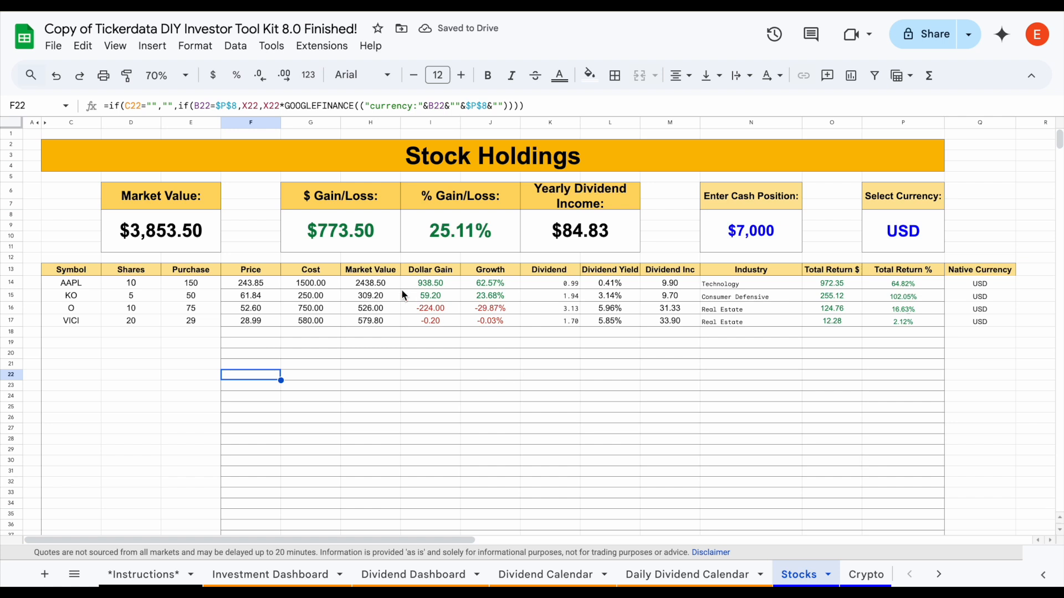
# - Review the Stock Holdings summary figures and the updated Investment Dashboard charts at 58% zoom
pyautogui.moveTo(183, 201); pyautogui.dragTo(909, 270)
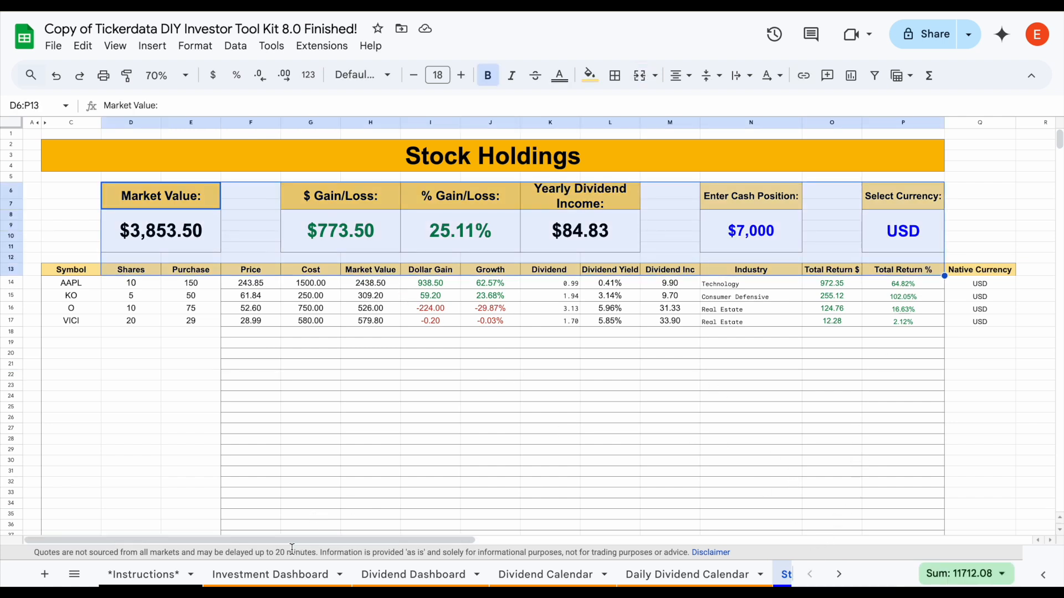
pyautogui.click(293, 572)
pyautogui.click(164, 75)
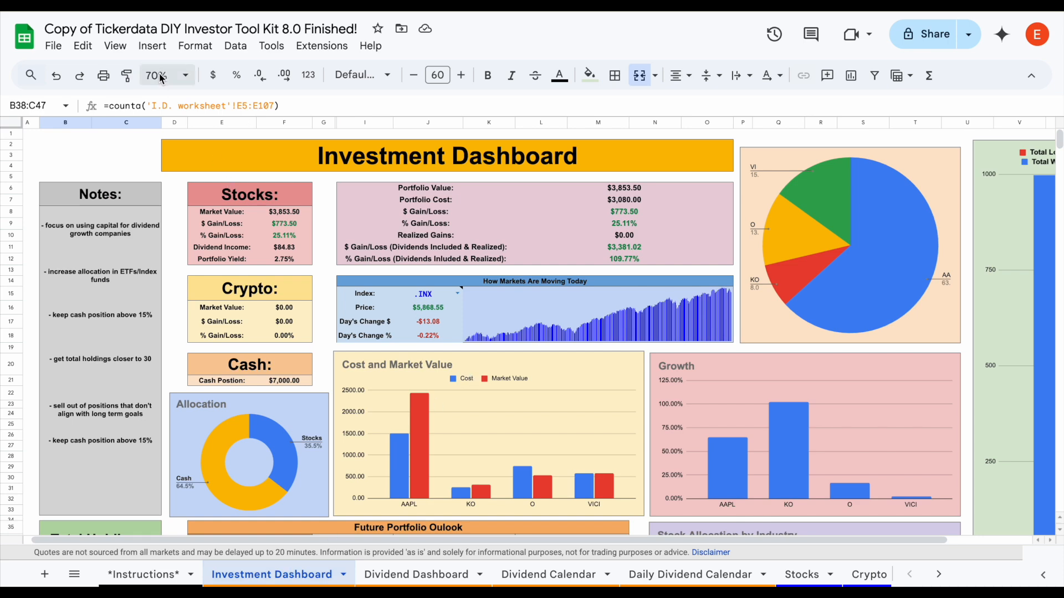
pyautogui.write('58')
pyautogui.press('Return')
pyautogui.scroll(-4, 472, 314)
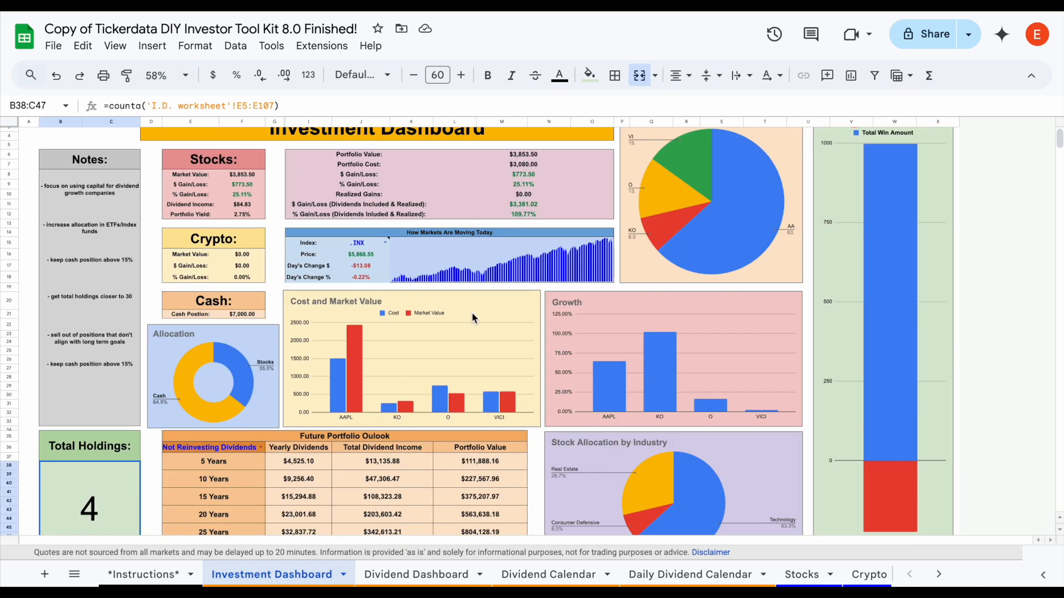
pyautogui.scroll(3, 471, 311)
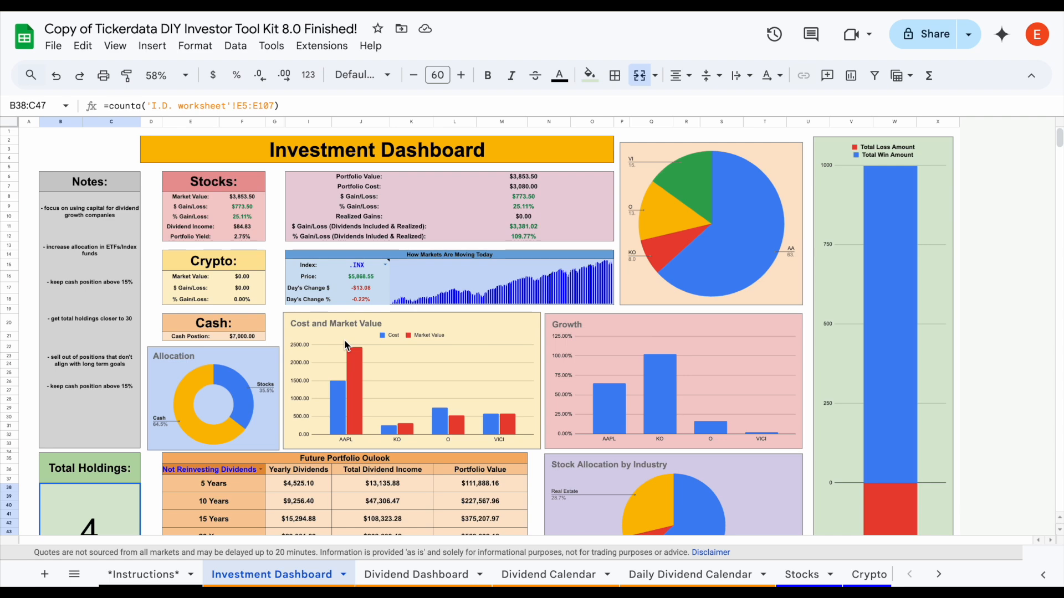
# - Return to the Stocks sheet and set its zoom to 100% to read the holdings table
pyautogui.click(802, 575)
pyautogui.click(455, 323)
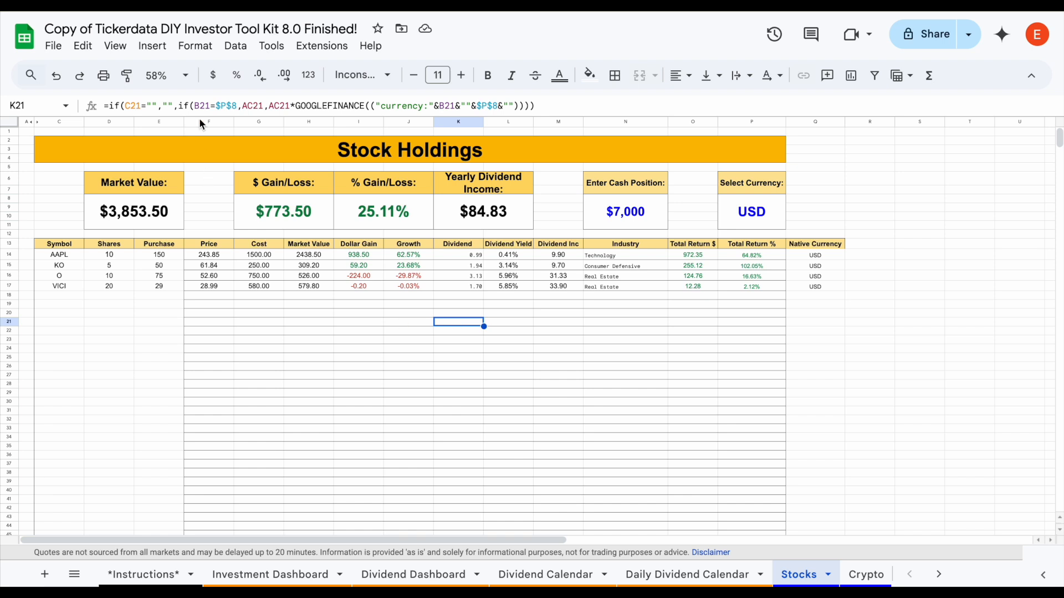
pyautogui.click(166, 75)
pyautogui.click(160, 175)
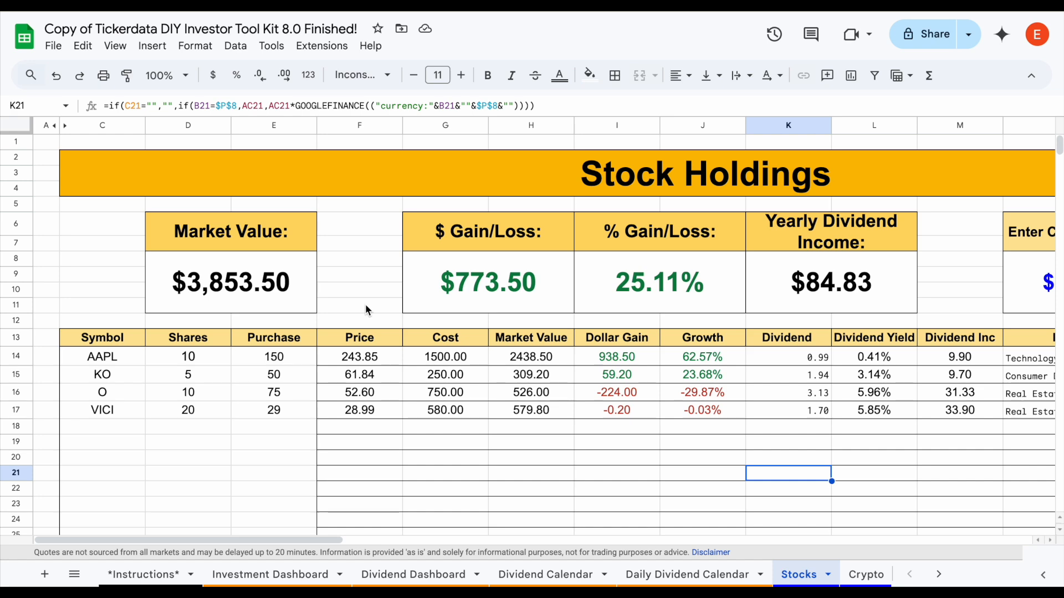
pyautogui.scroll(-1, 365, 310)
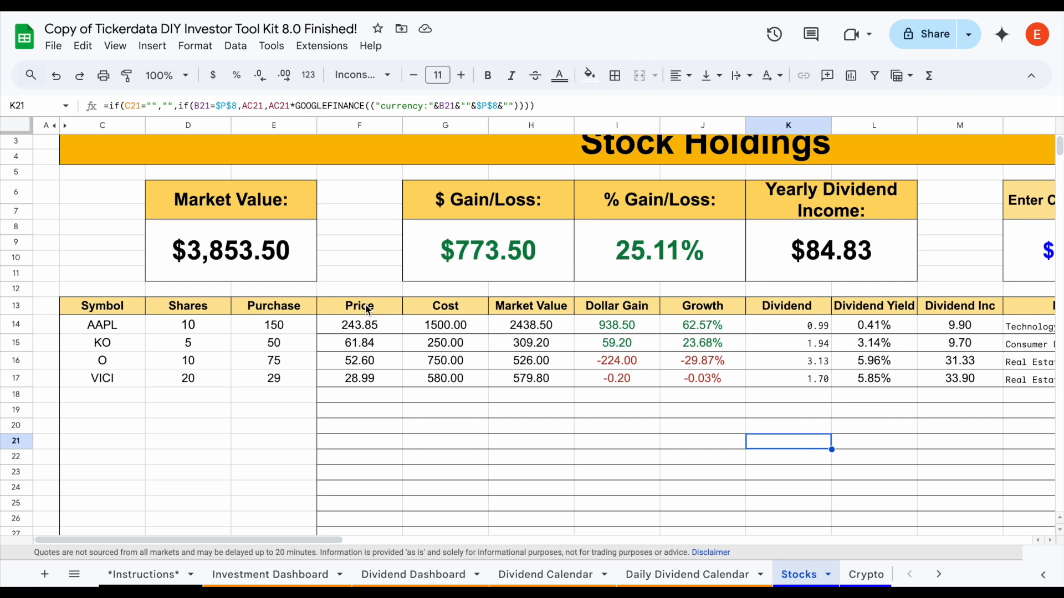
pyautogui.scroll(-1, 368, 309)
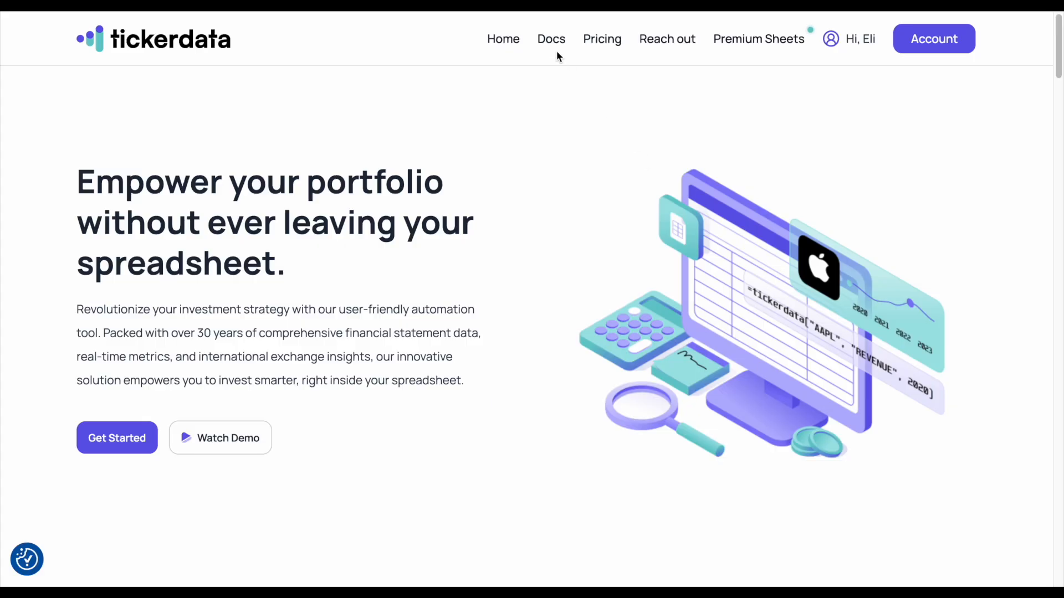
# - On the Tickerdata website, open the supported exchanges page linked in the Tickerdata Exchanges section of the docs
pyautogui.click(550, 38)
pyautogui.scroll(-5, 524, 235)
pyautogui.click(434, 391)
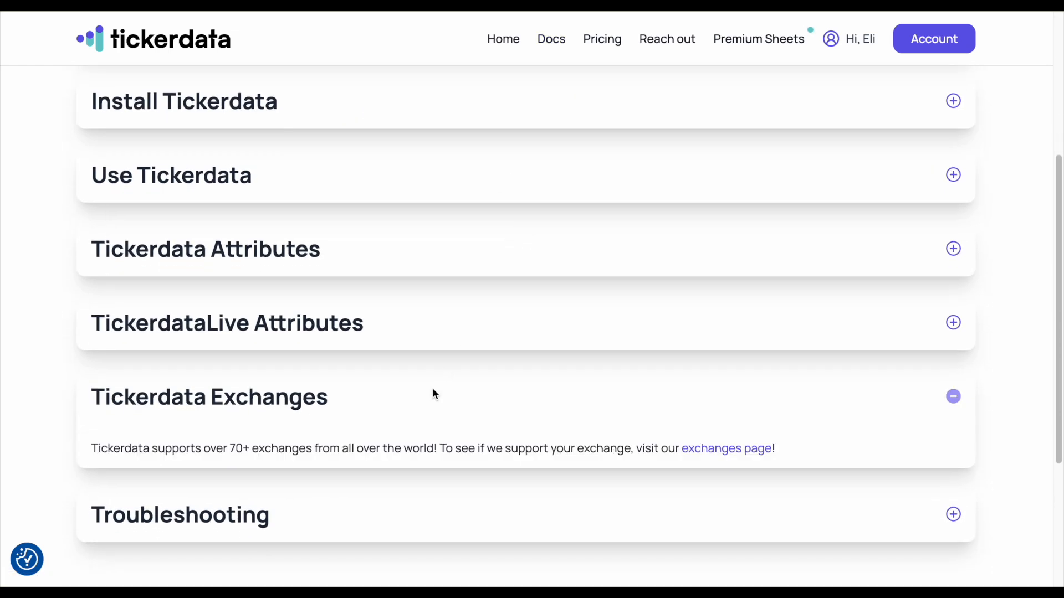
pyautogui.click(696, 448)
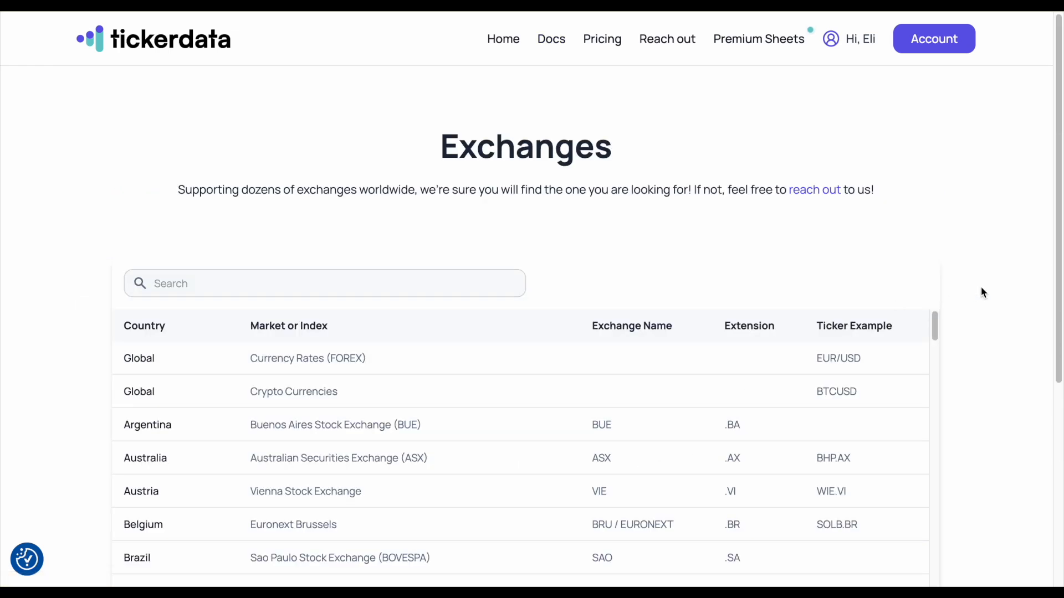
# - Examine the exchanges table for countries, exchange names, ticker extensions and ticker examples
pyautogui.scroll(-2, 980, 290)
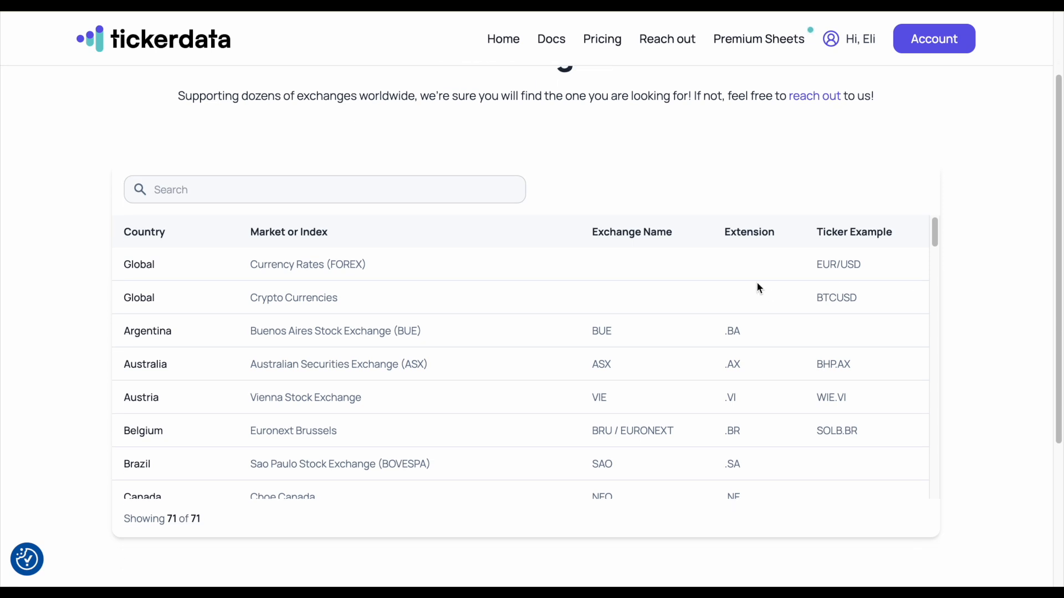
pyautogui.scroll(-5, 758, 288)
pyautogui.scroll(5, 757, 289)
pyautogui.scroll(-12, 468, 281)
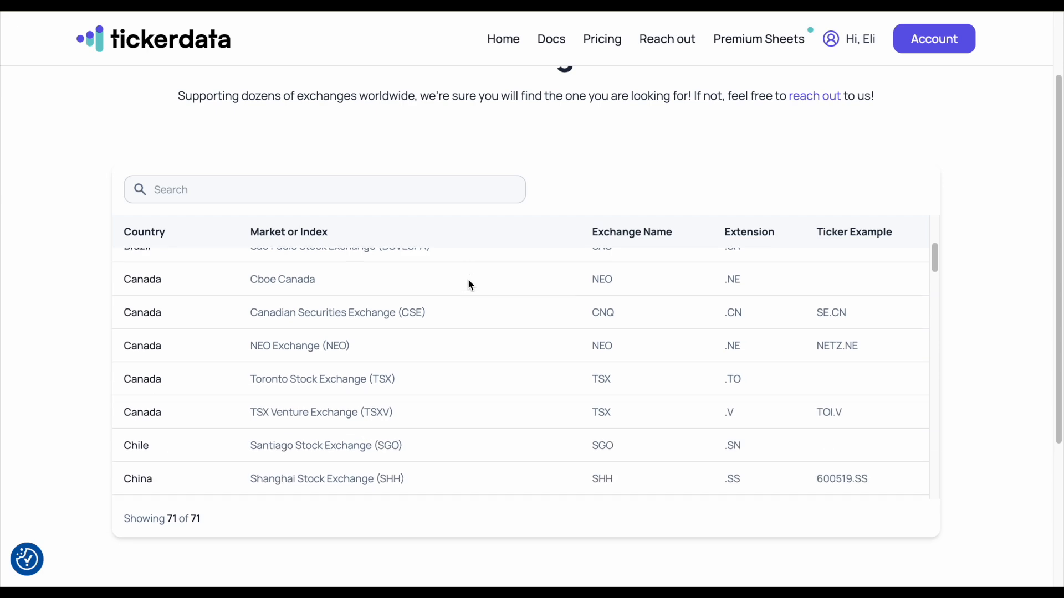
pyautogui.scroll(-15, 468, 297)
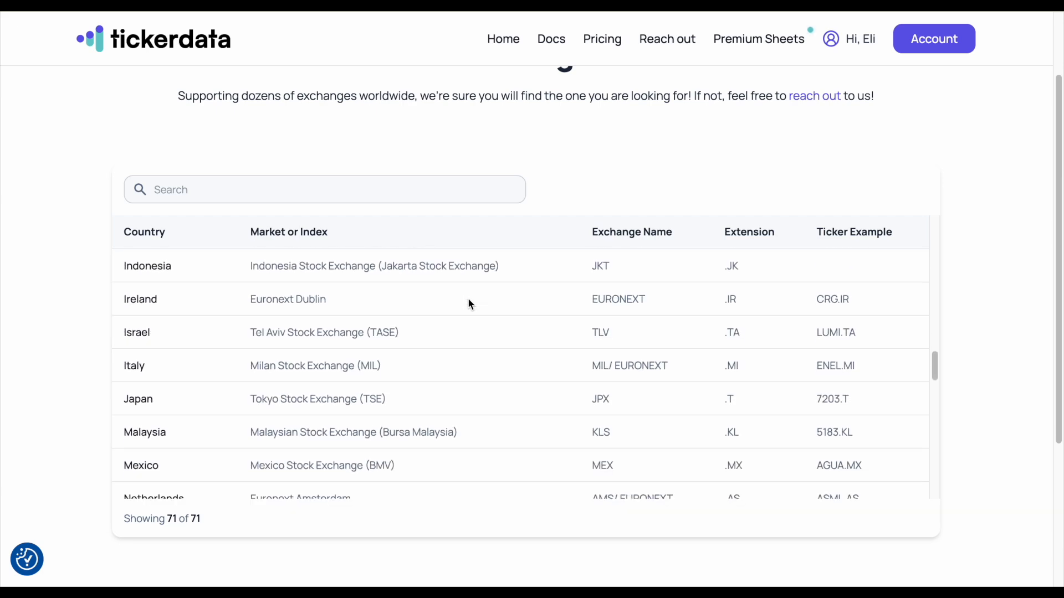
pyautogui.scroll(3, 469, 299)
pyautogui.scroll(20, 468, 302)
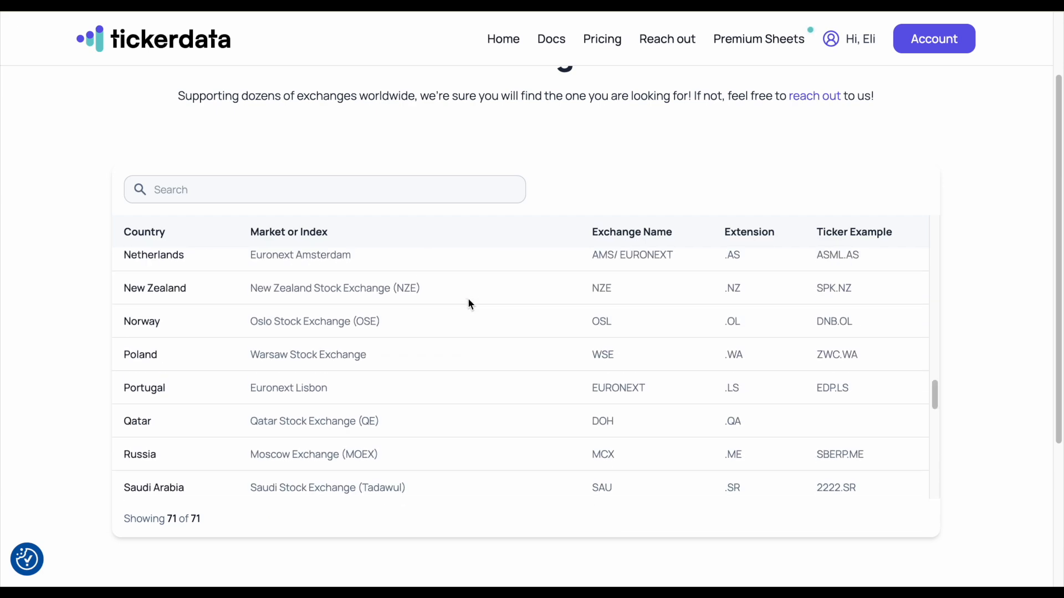
pyautogui.scroll(-10, 468, 300)
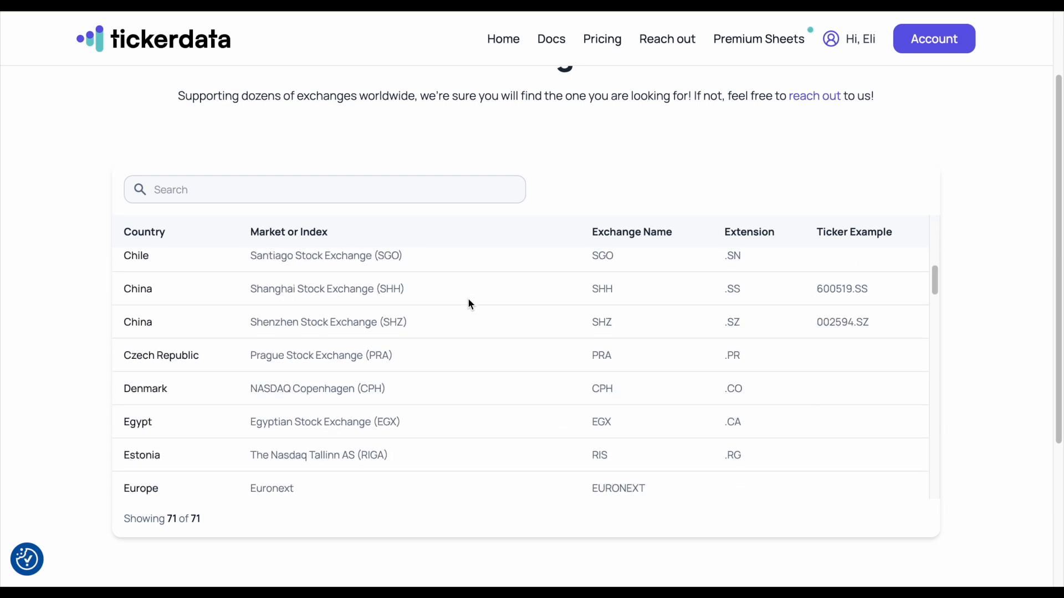
pyautogui.scroll(-3, 468, 300)
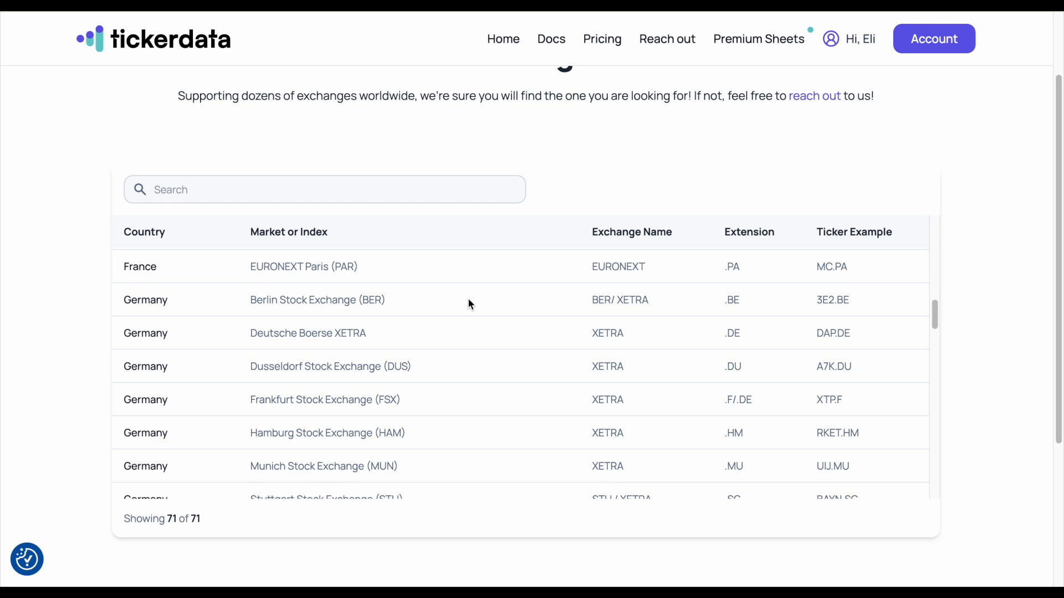
pyautogui.scroll(-1, 468, 304)
pyautogui.scroll(-5, 468, 304)
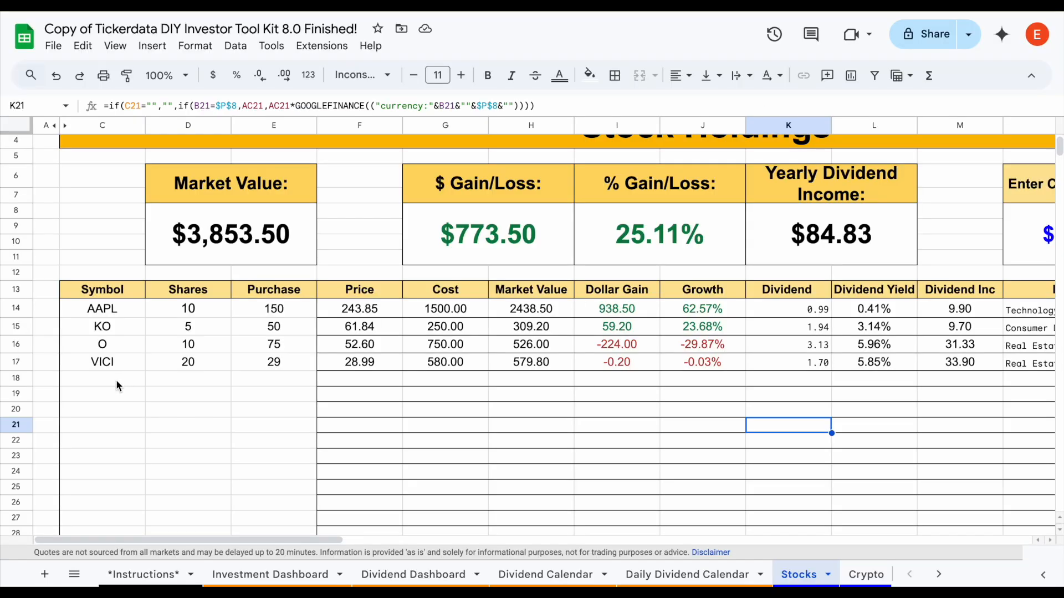
# - Back in the Stocks sheet in Google Sheets, enter the symbol ELHA.AT with its exchange extension in cell C18
pyautogui.click(110, 382)
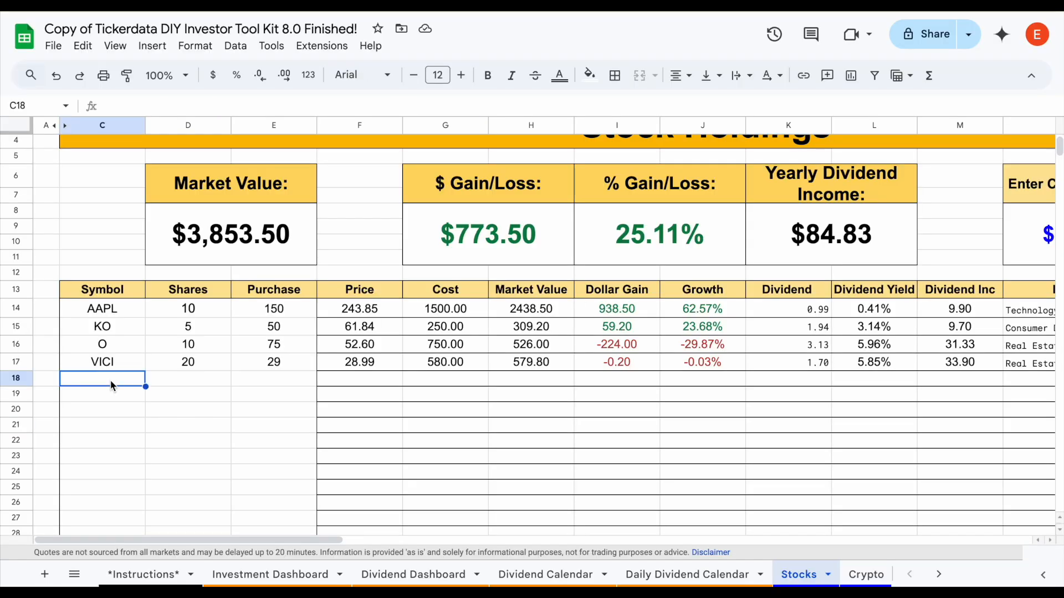
pyautogui.write('EHLA')
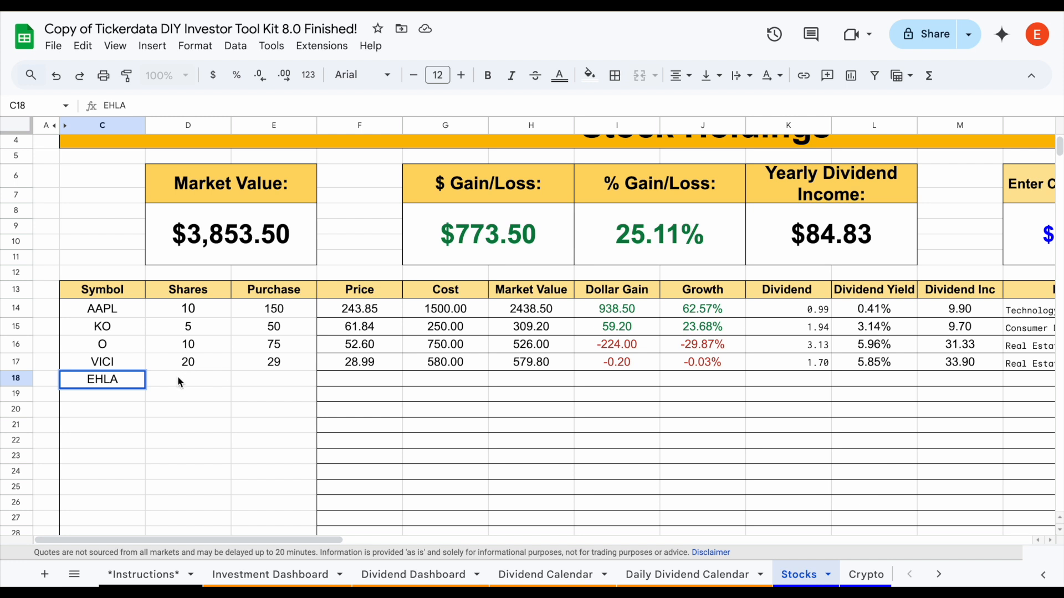
pyautogui.write('.AT')
pyautogui.press('Return')
pyautogui.click(135, 385)
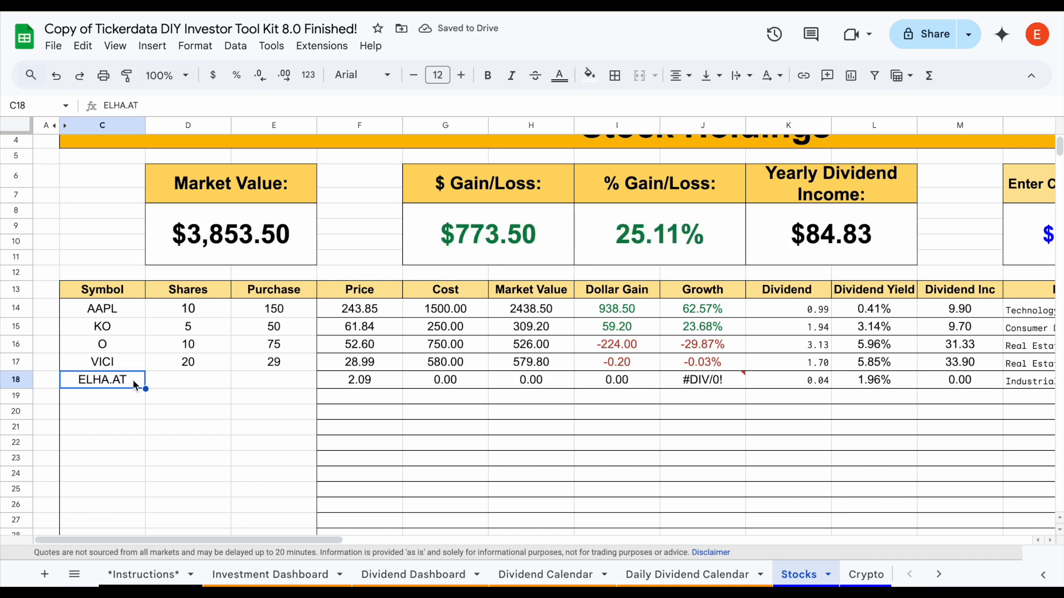
# - Complete the ELHA.AT row in the holdings table with 5 shares and a purchase price of 1.8
pyautogui.click(195, 388)
pyautogui.write('5')
pyautogui.press('Tab')
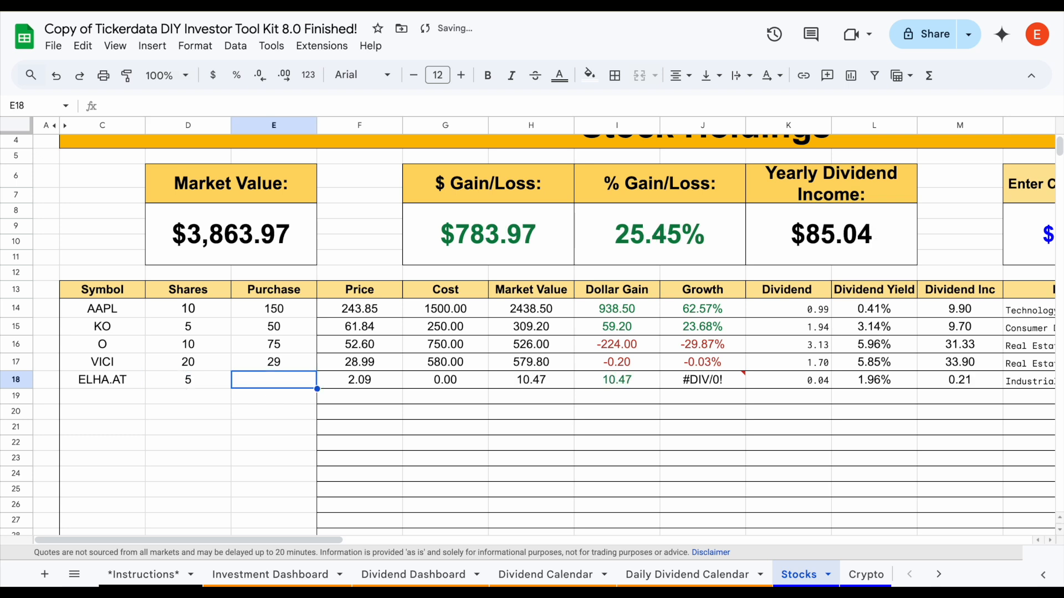
pyautogui.write('1.8')
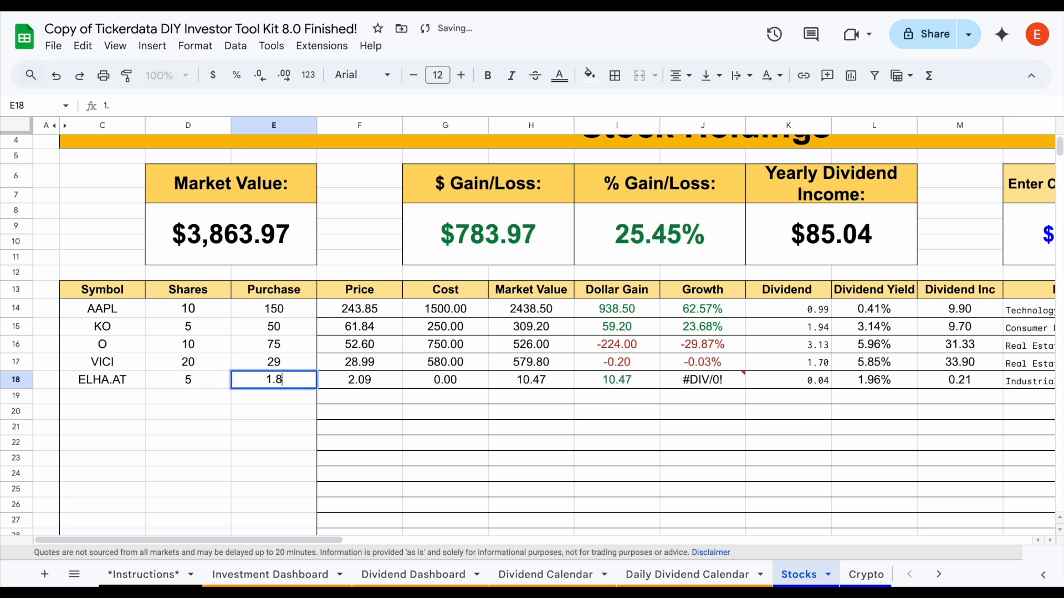
pyautogui.press('Return')
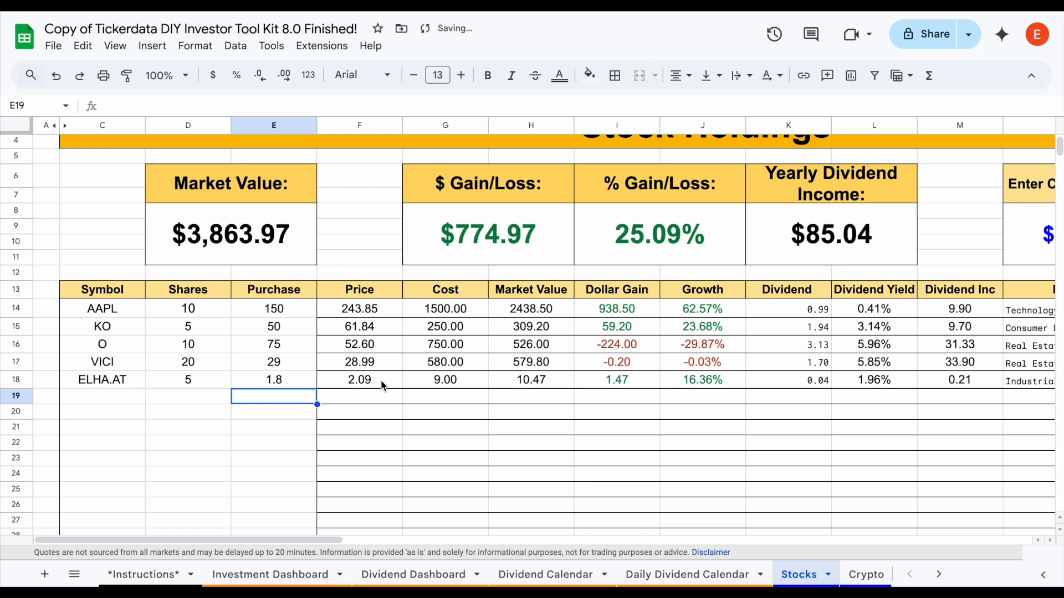
# - Set the Stocks sheet's zoom to 75% and the portfolio currency in the Select Currency cell to EUR
pyautogui.hscroll(6, 381, 381)
pyautogui.hscroll(-6, 382, 385)
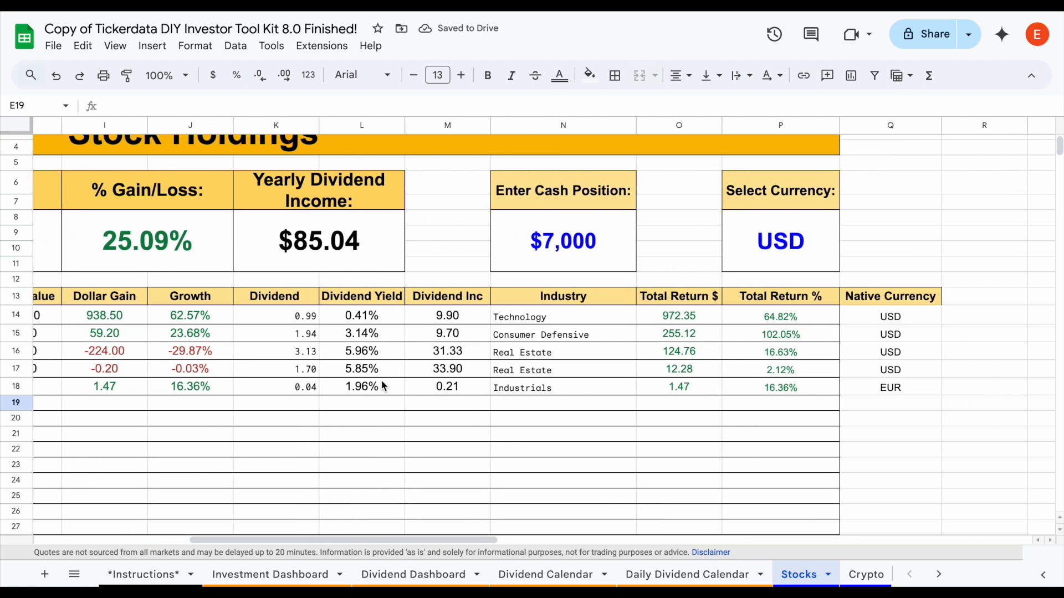
pyautogui.scroll(2, 381, 385)
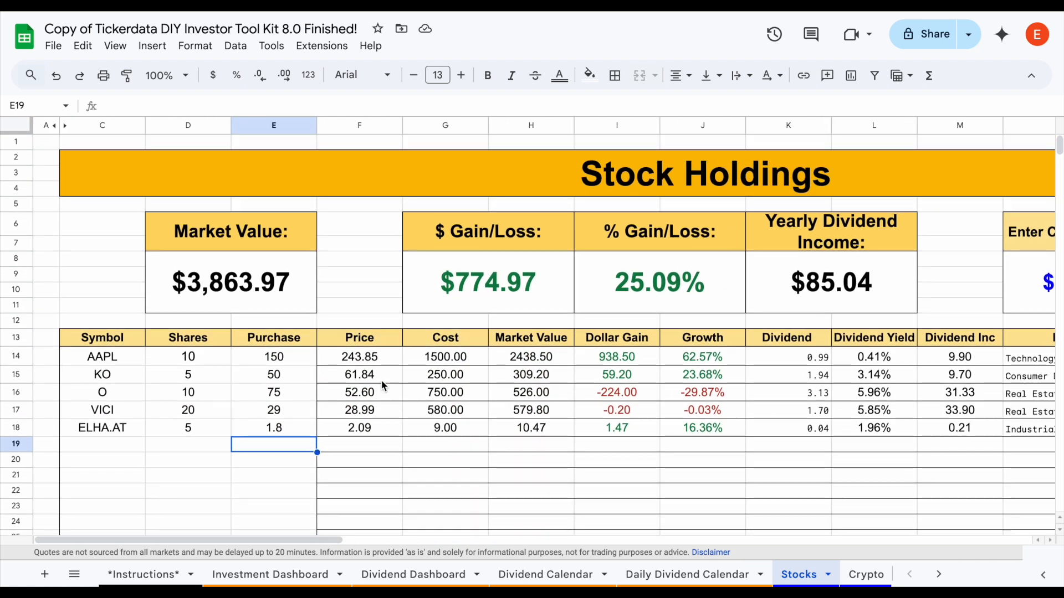
pyautogui.hscroll(1, 381, 386)
pyautogui.hscroll(-2, 381, 386)
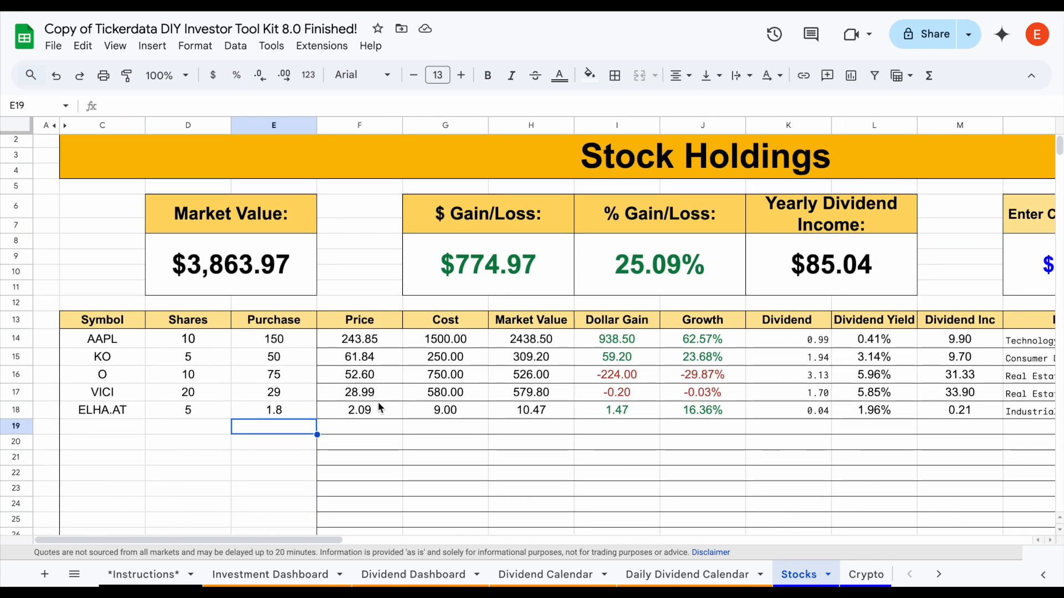
pyautogui.click(165, 75)
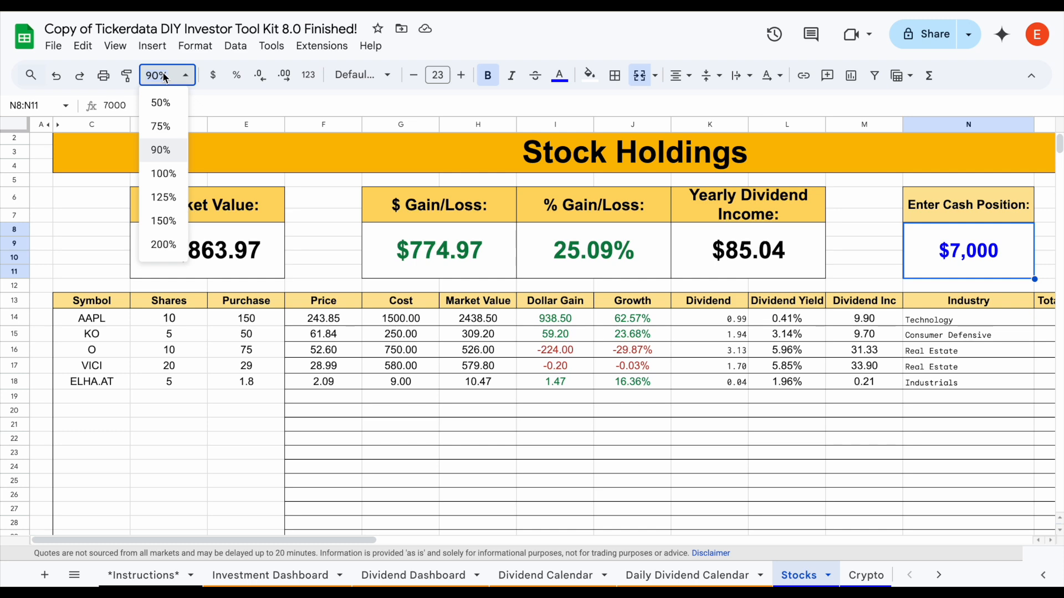
pyautogui.click(162, 126)
pyautogui.click(989, 237)
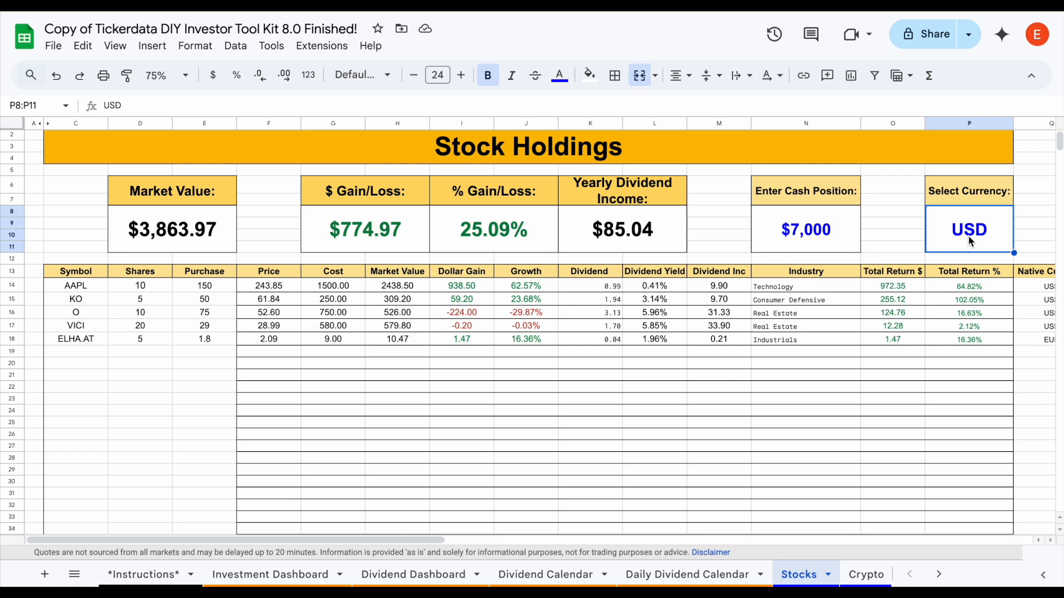
pyautogui.write('EUR')
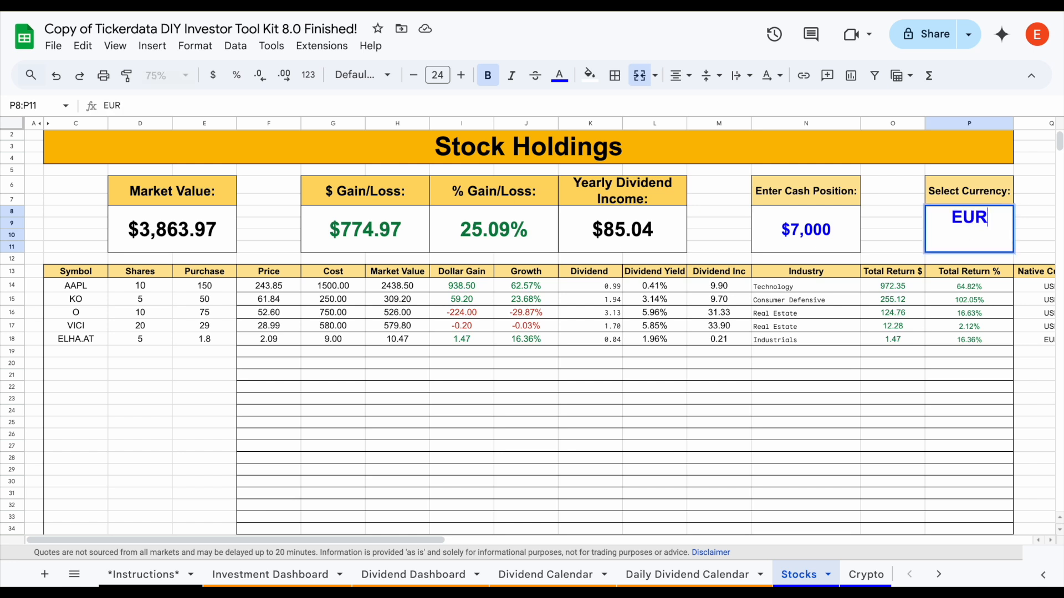
pyautogui.press('Return')
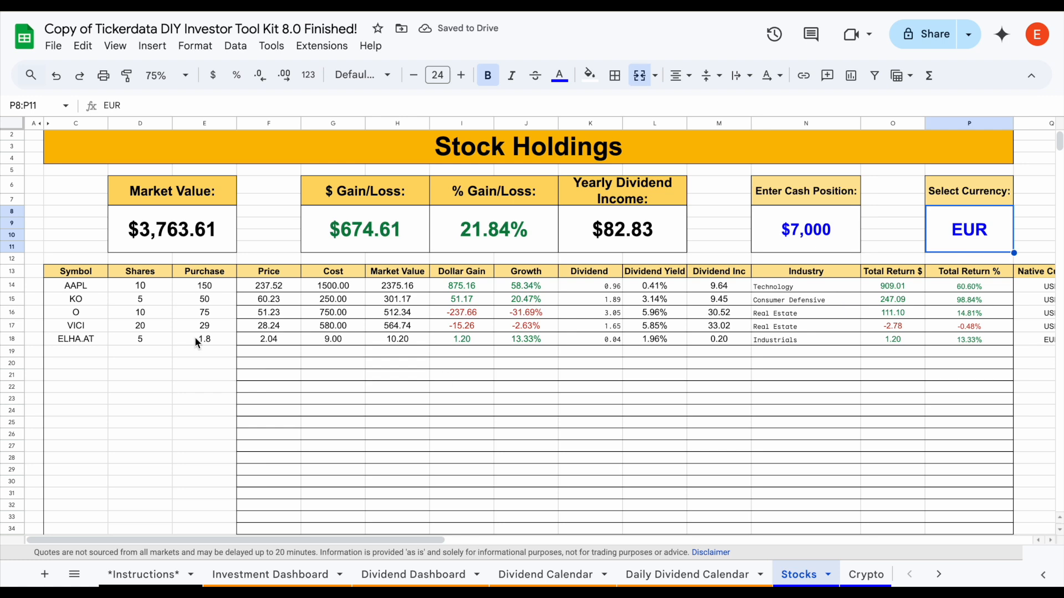
# - Select the holdings in C14:P18, and on the Instructions sheet read the note about the currency for purchase prices
pyautogui.moveTo(94, 290); pyautogui.dragTo(465, 287)
pyautogui.moveTo(553, 299); pyautogui.dragTo(936, 334)
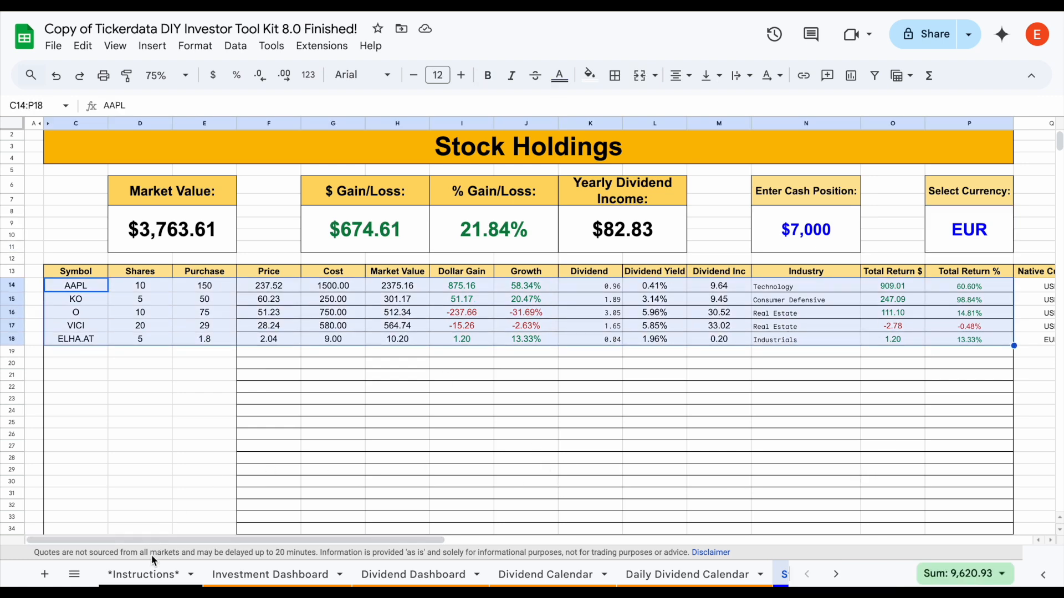
pyautogui.click(150, 574)
pyautogui.scroll(-3, 339, 391)
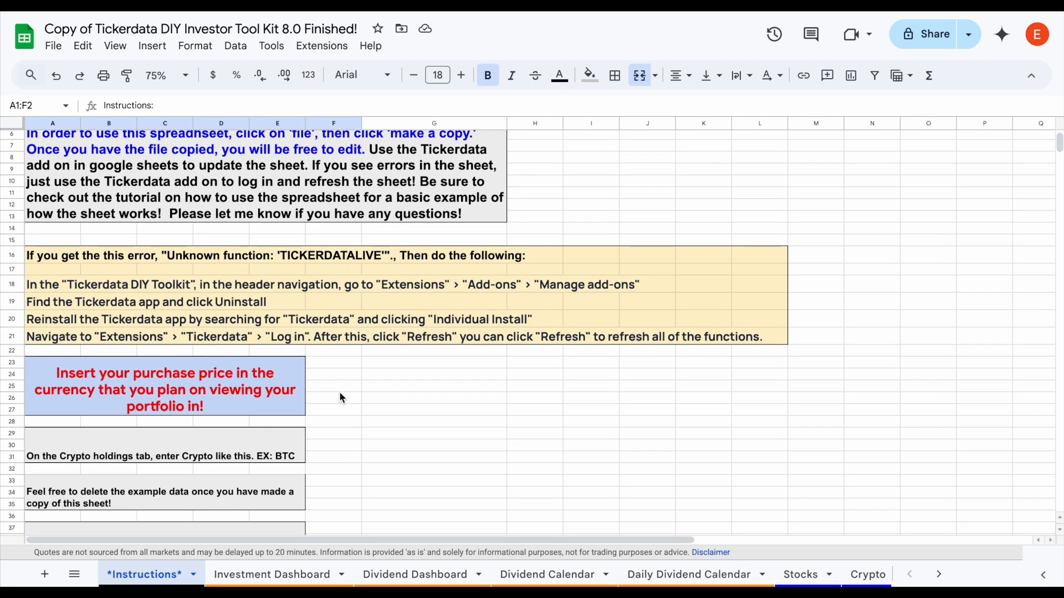
pyautogui.click(172, 395)
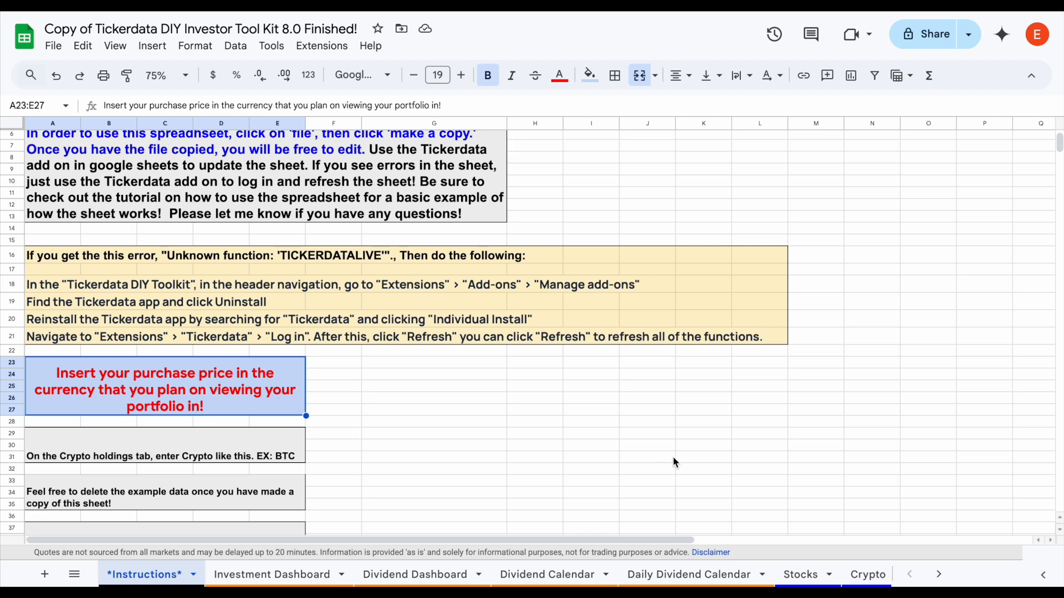
# - Return to the Stocks sheet, set the portfolio currency to USD and select the ELHA.AT purchase price in E18
pyautogui.click(800, 575)
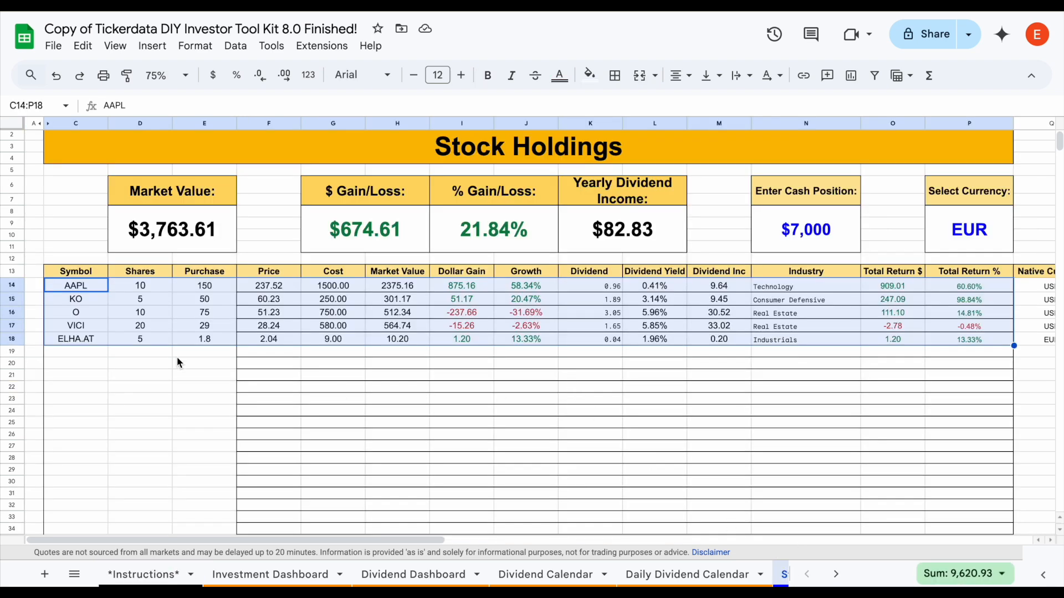
pyautogui.click(102, 342)
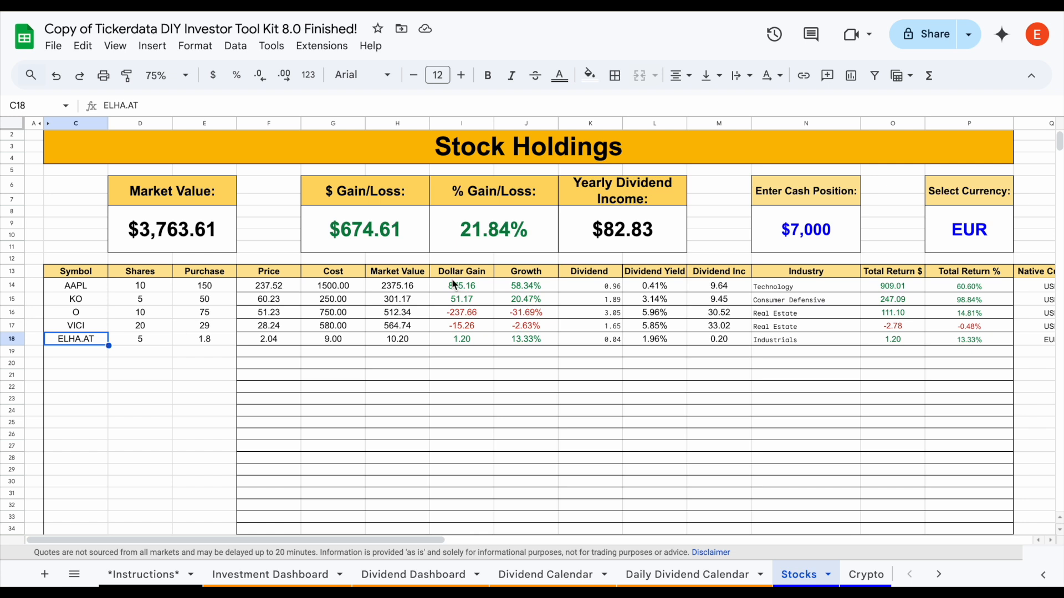
pyautogui.click(974, 232)
pyautogui.write('USD')
pyautogui.press('Return')
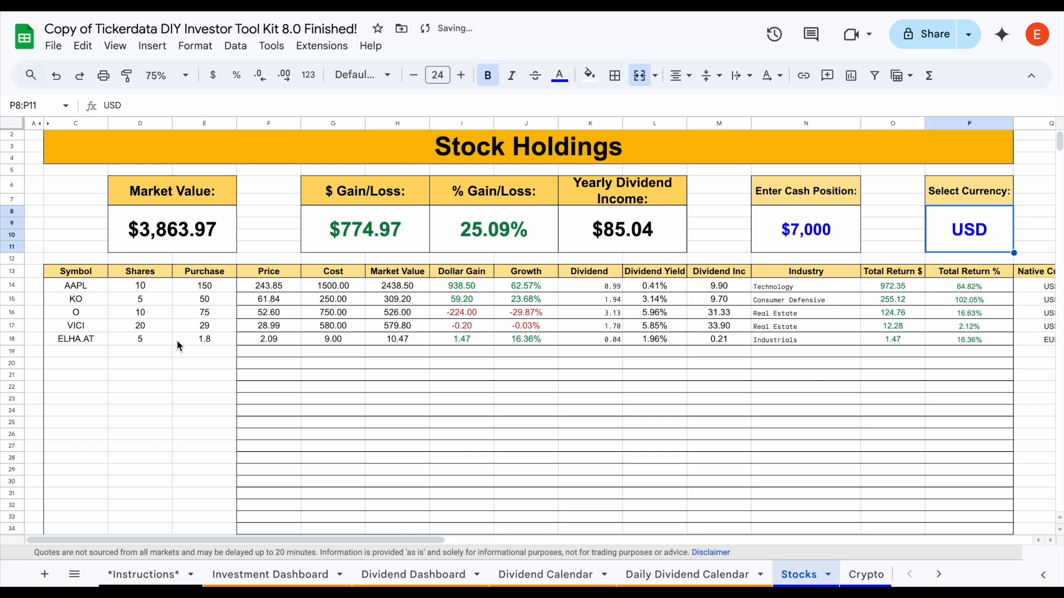
pyautogui.click(210, 339)
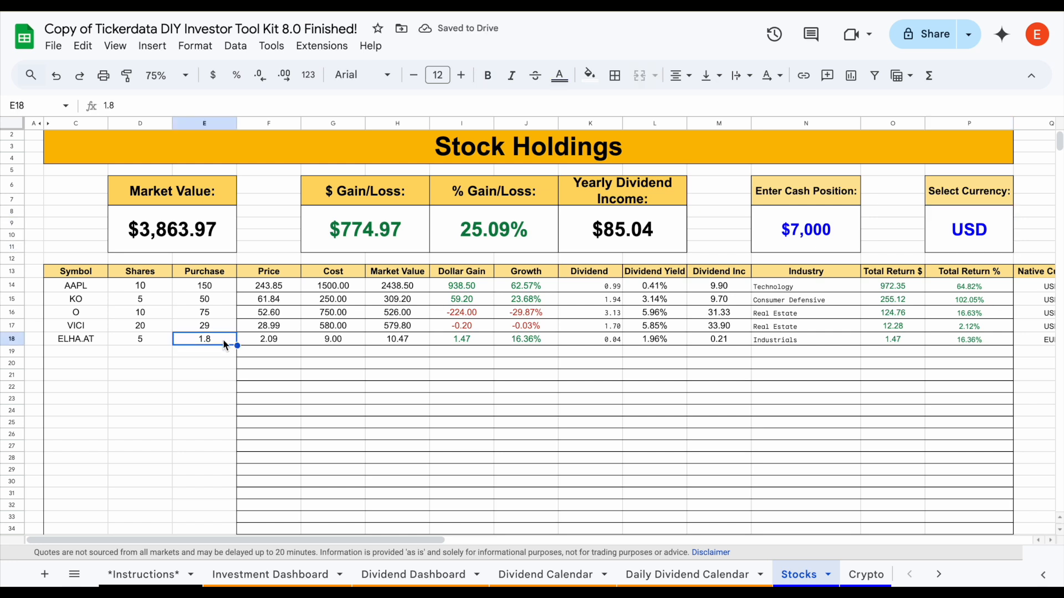
# - Open the Currency Converter sheet and set its zoom to 125%
pyautogui.click(939, 575)
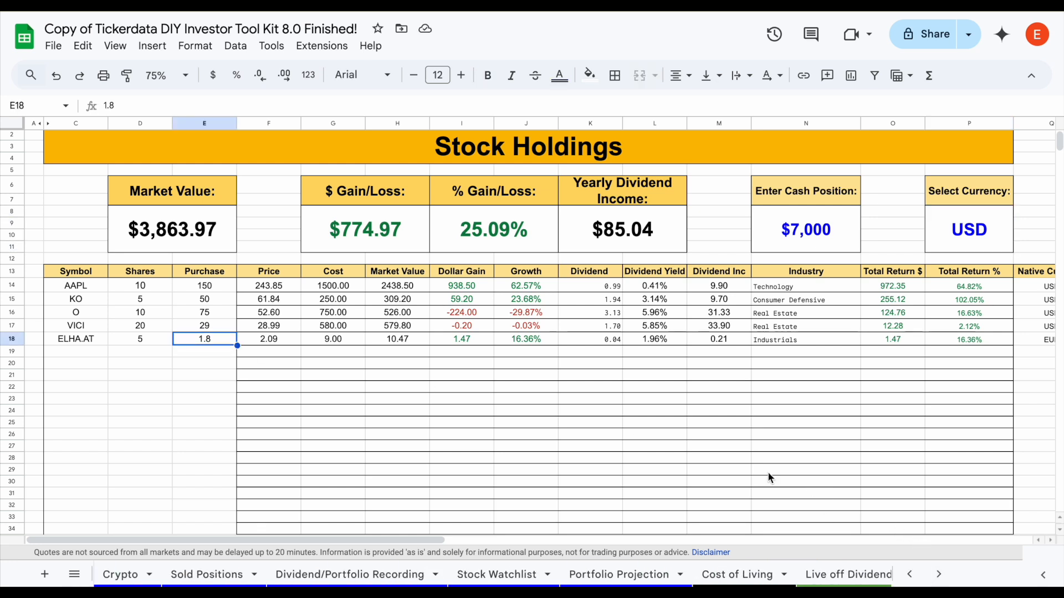
pyautogui.click(939, 574)
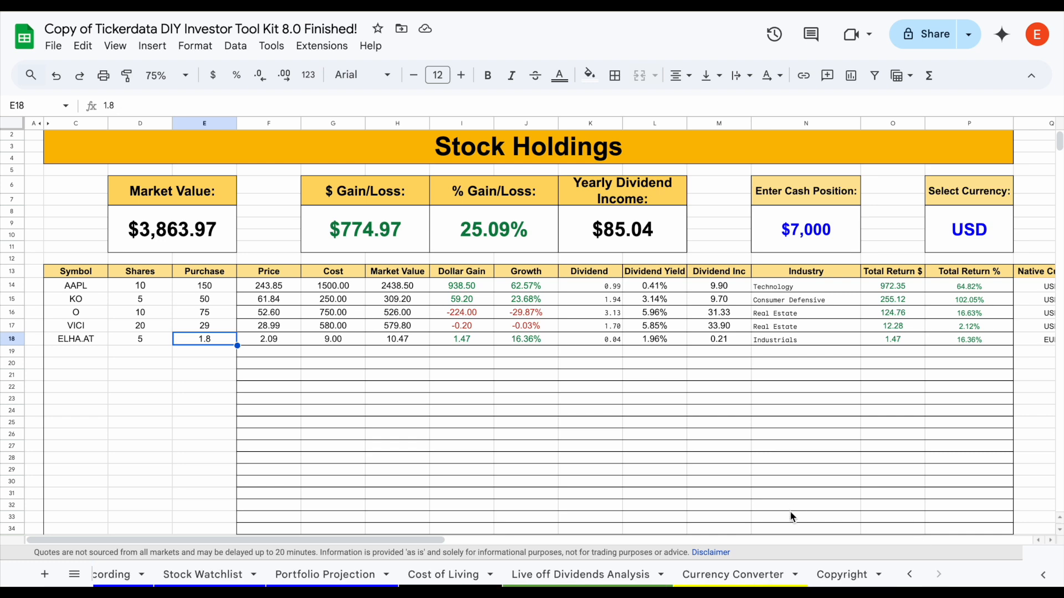
pyautogui.click(749, 575)
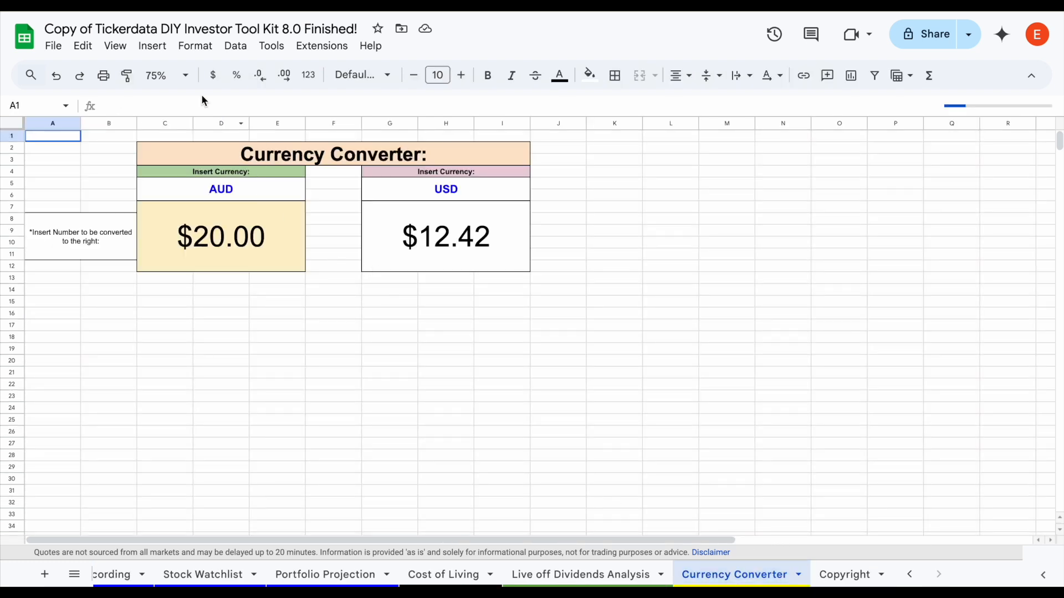
pyautogui.click(182, 72)
pyautogui.click(169, 176)
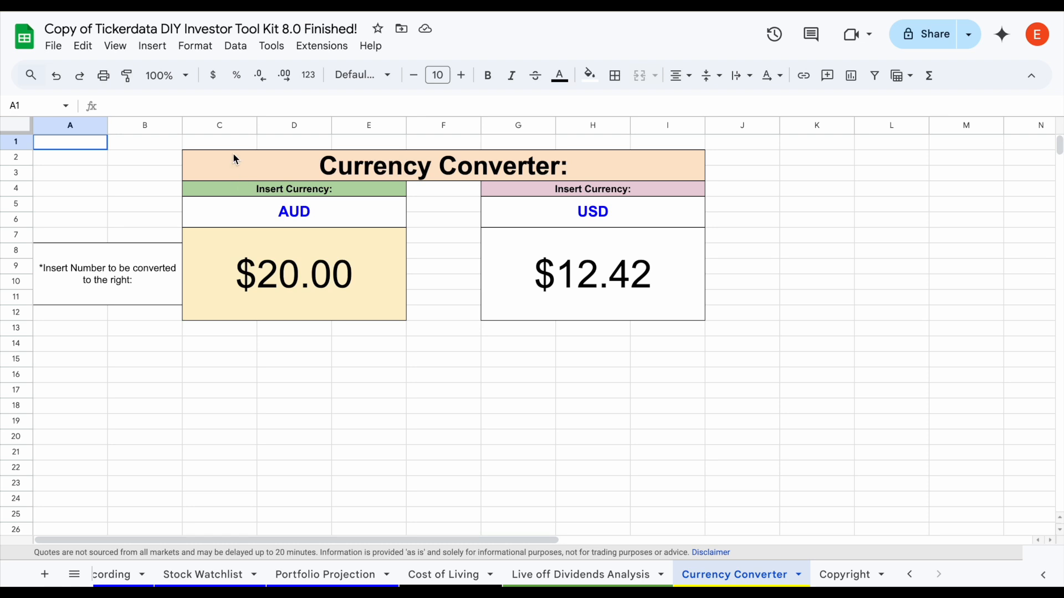
pyautogui.click(188, 76)
pyautogui.click(174, 197)
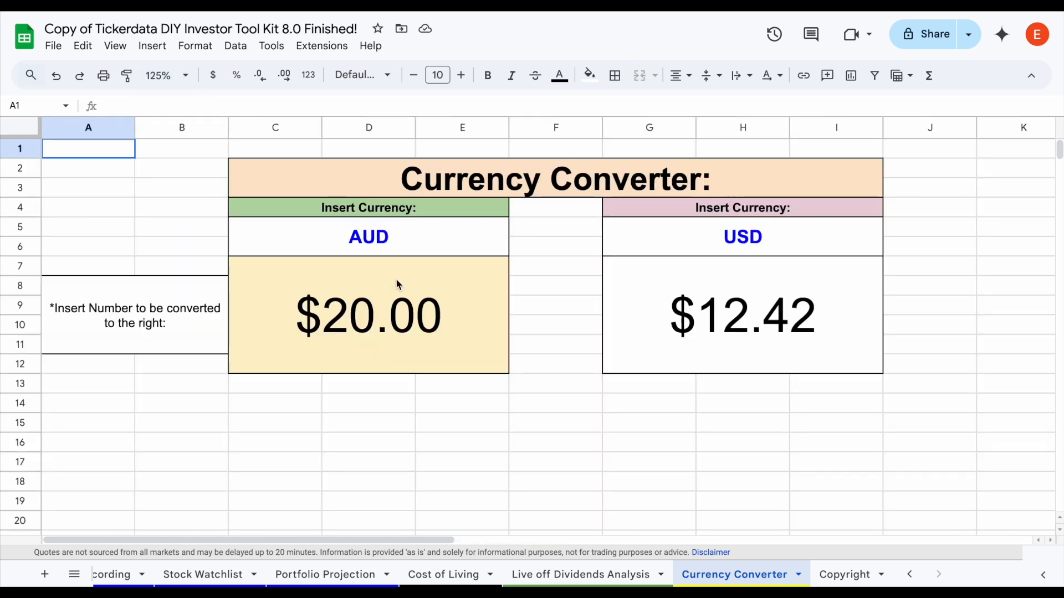
# - Convert 10 EUR to USD by setting the source currency and amount, and select the converted value
pyautogui.click(417, 232)
pyautogui.write('EUR')
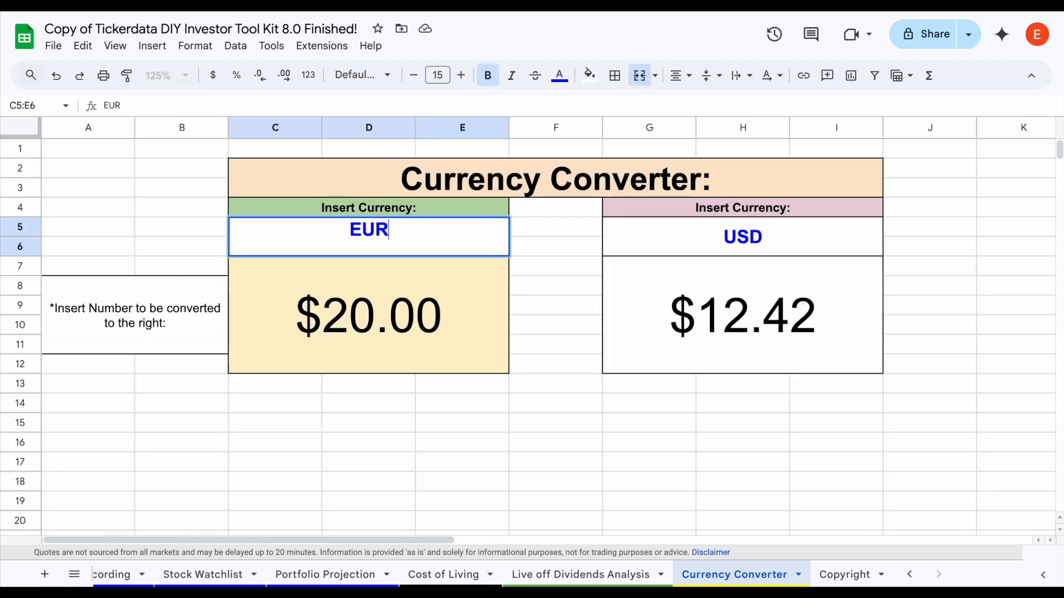
pyautogui.press('Return')
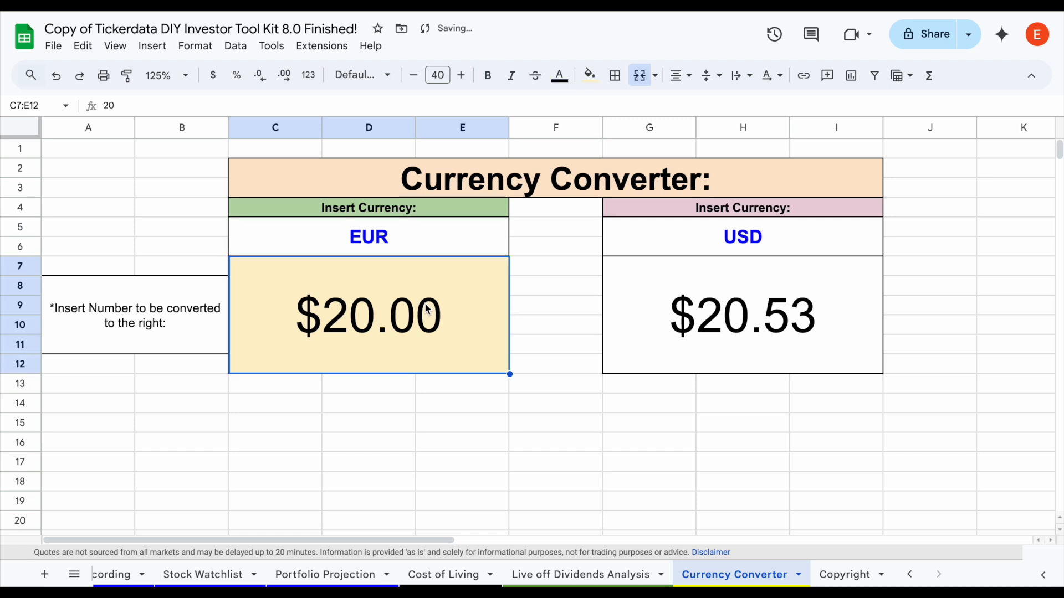
pyautogui.write('10')
pyautogui.press('Return')
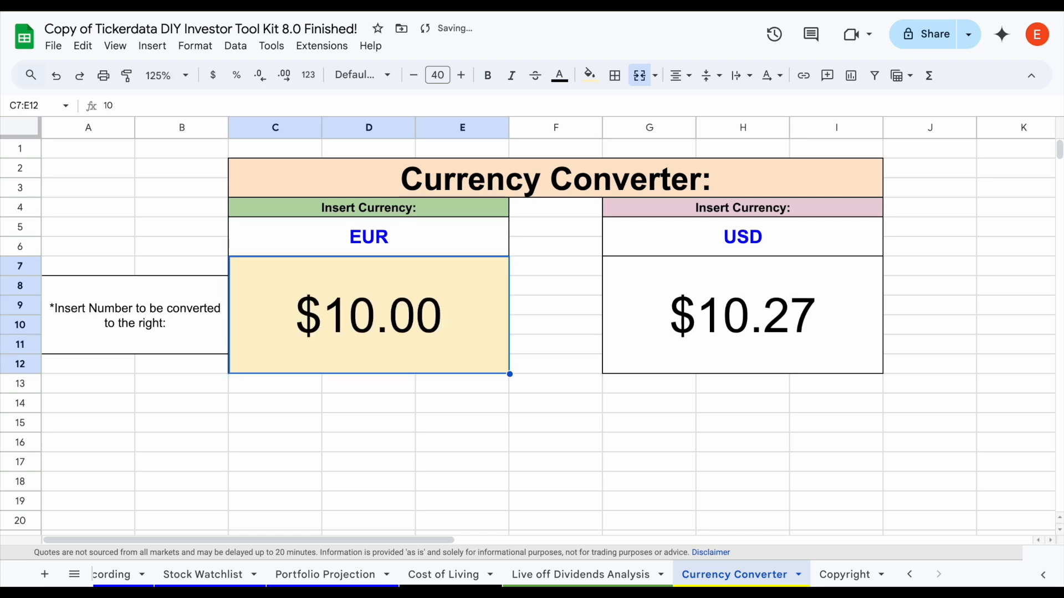
pyautogui.click(767, 352)
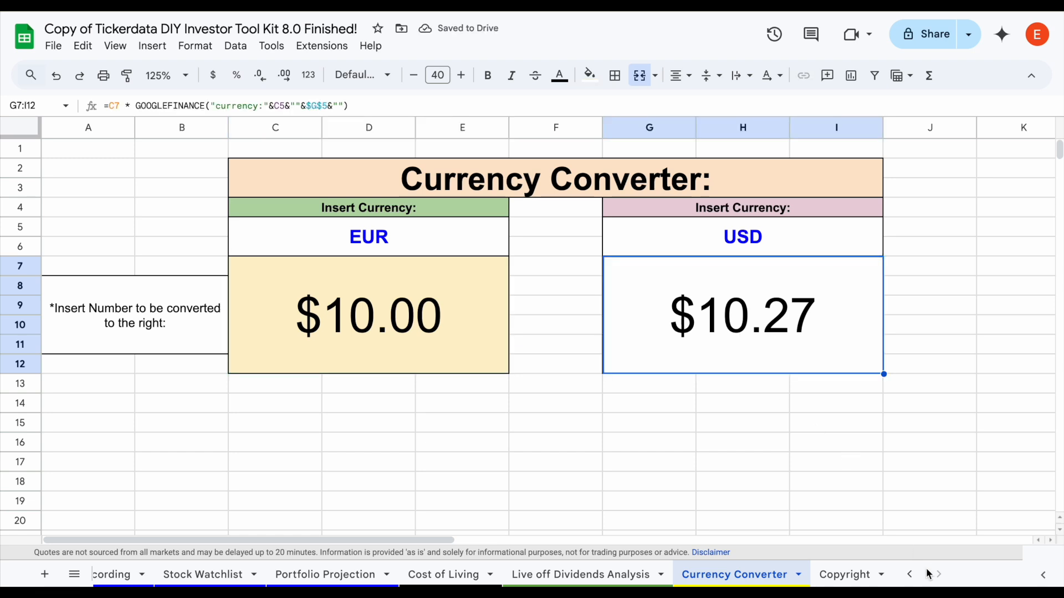
# - Go back to the Stocks sheet and set its zoom to 58% to view the whole holdings table
pyautogui.click(910, 575)
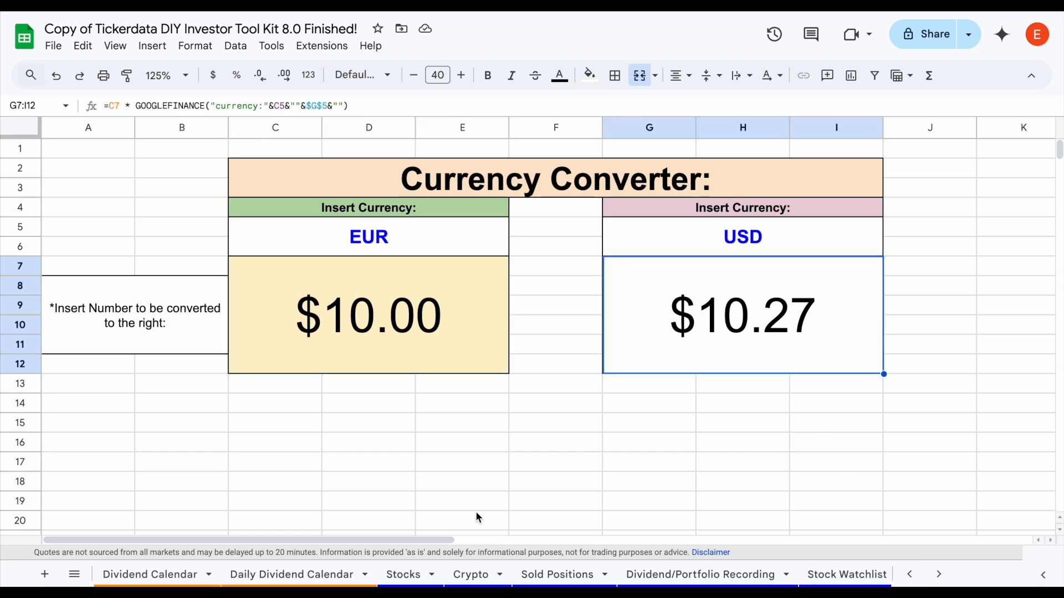
pyautogui.click(400, 575)
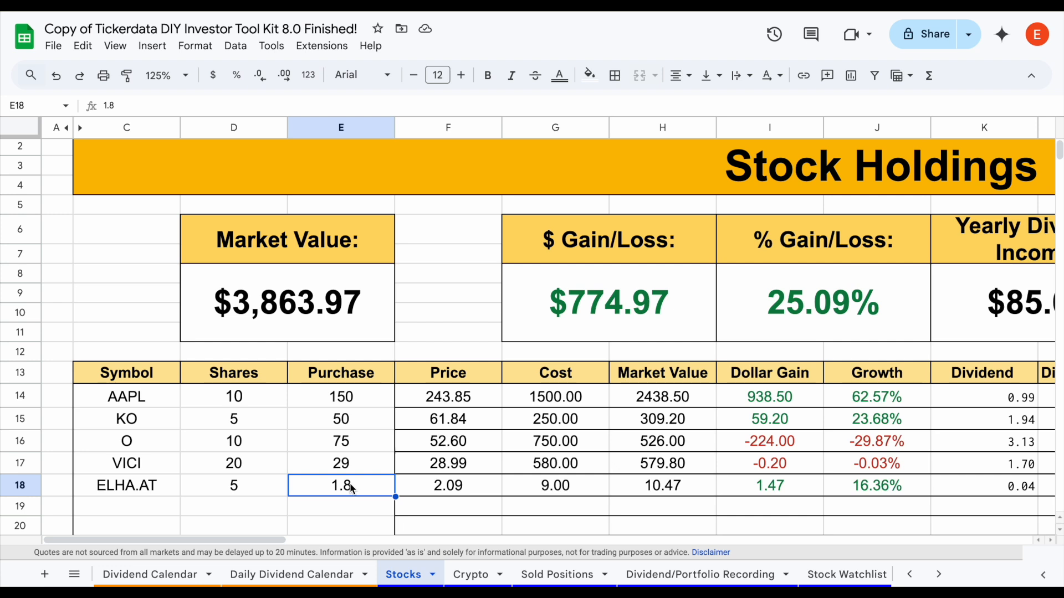
pyautogui.click(162, 83)
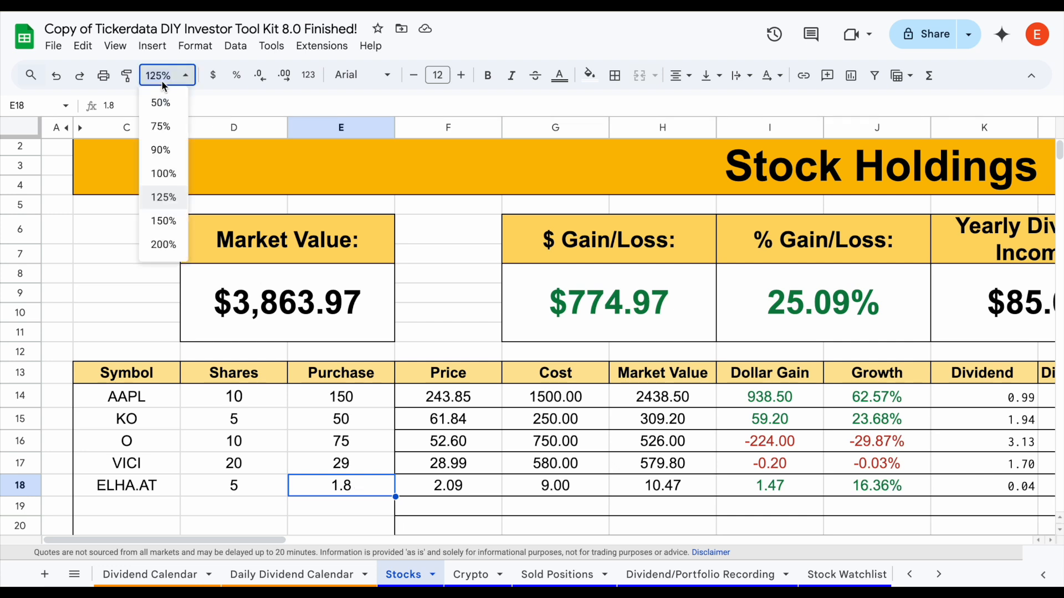
pyautogui.write('100')
pyautogui.press('Return')
pyautogui.click(164, 79)
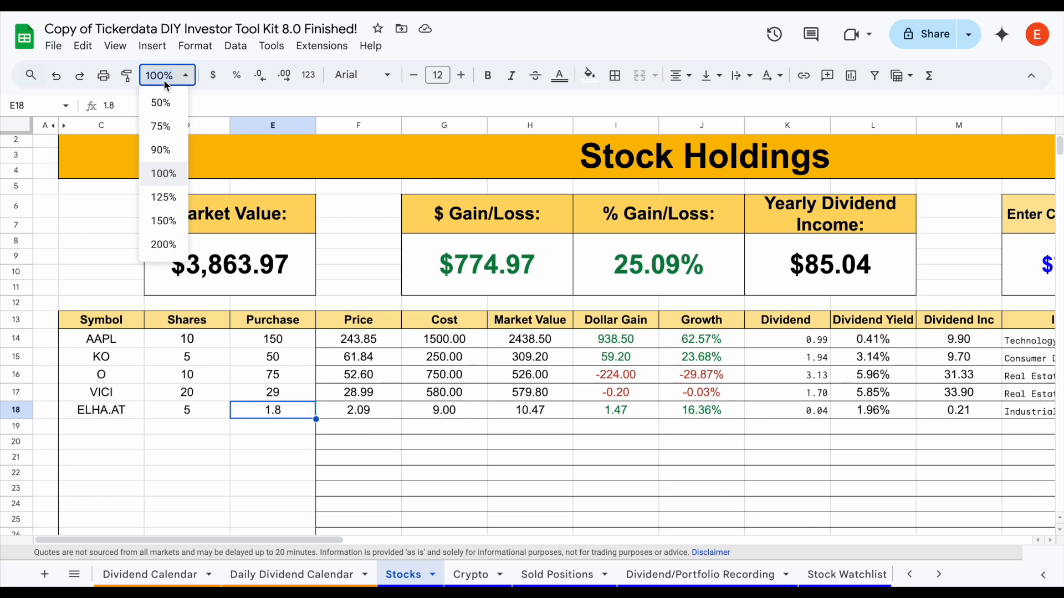
pyautogui.write('58')
pyautogui.press('Return')
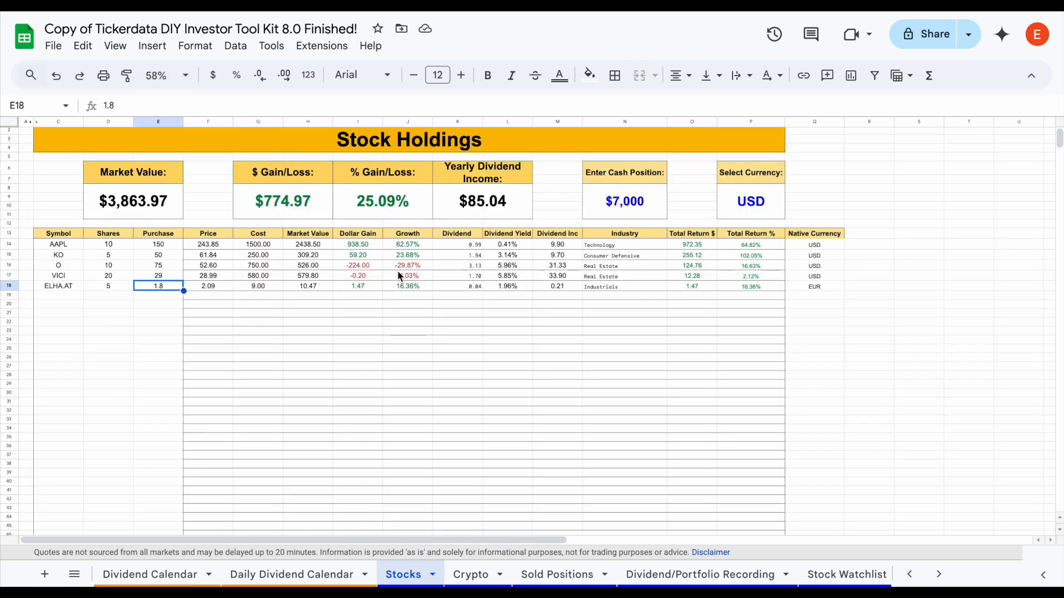
# - Open the Crypto sheet, set its zoom to 100%, and select the first cell of the Coin column, B14
pyautogui.click(470, 575)
pyautogui.click(183, 75)
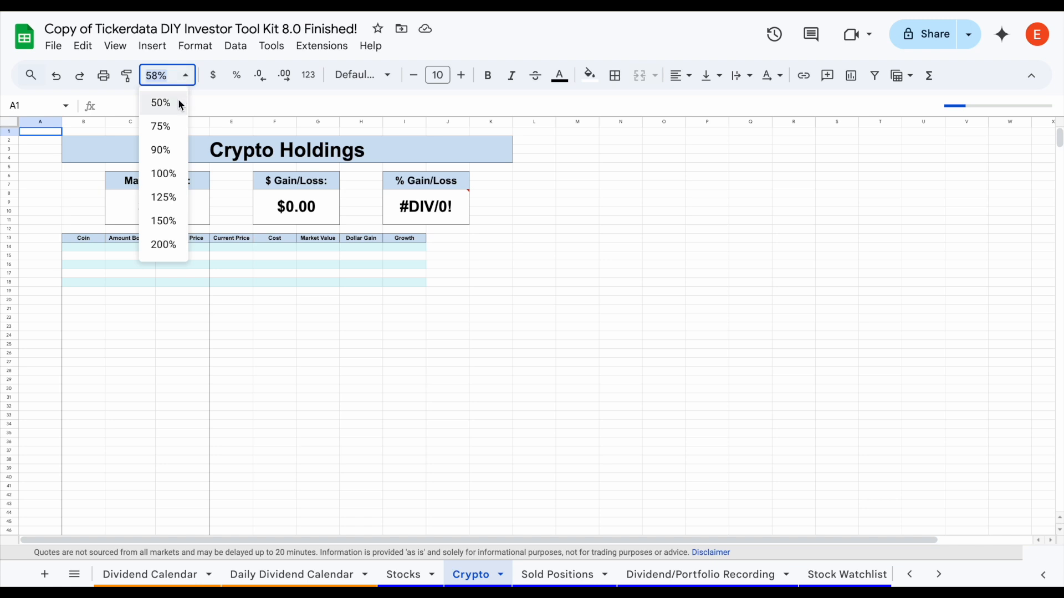
pyautogui.click(176, 173)
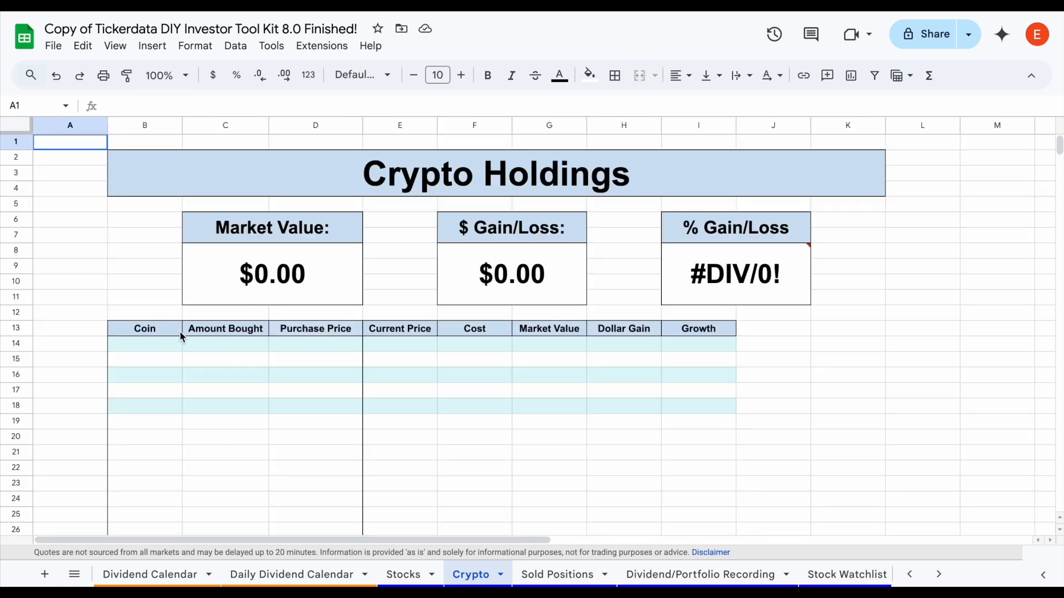
pyautogui.click(159, 345)
pyautogui.click(235, 351)
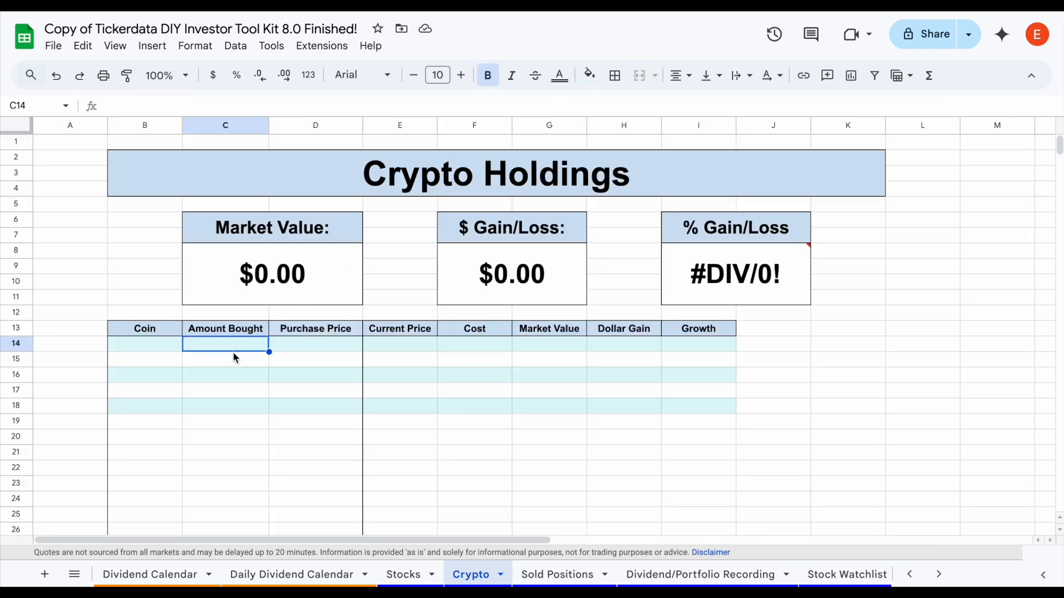
pyautogui.click(291, 351)
pyautogui.click(160, 348)
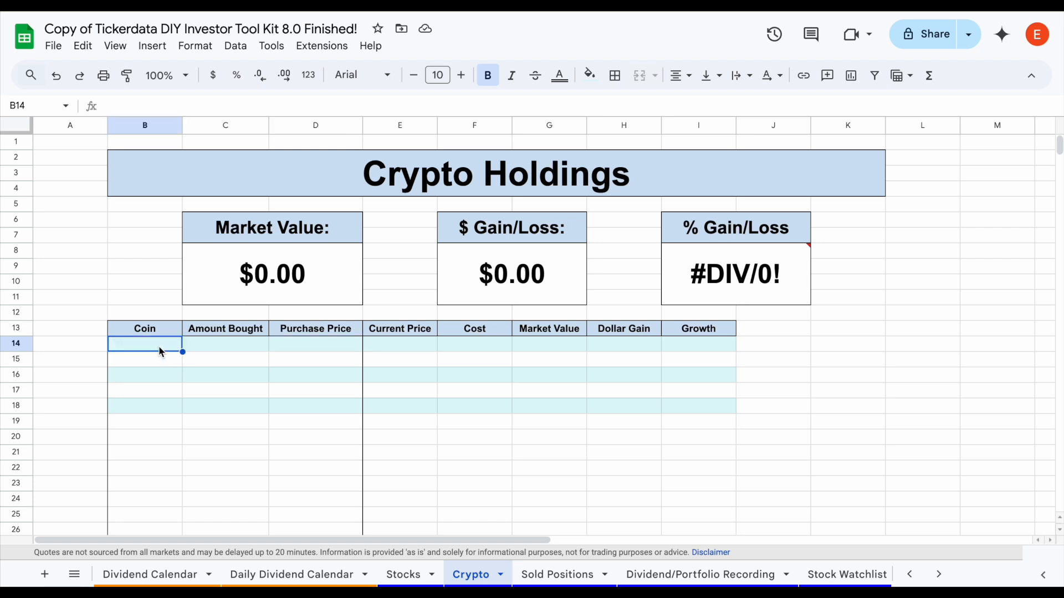
# - Add a BTC holding in row 14 with 0.005 as the amount bought and 80,000 as the purchase price
pyautogui.write('BTC')
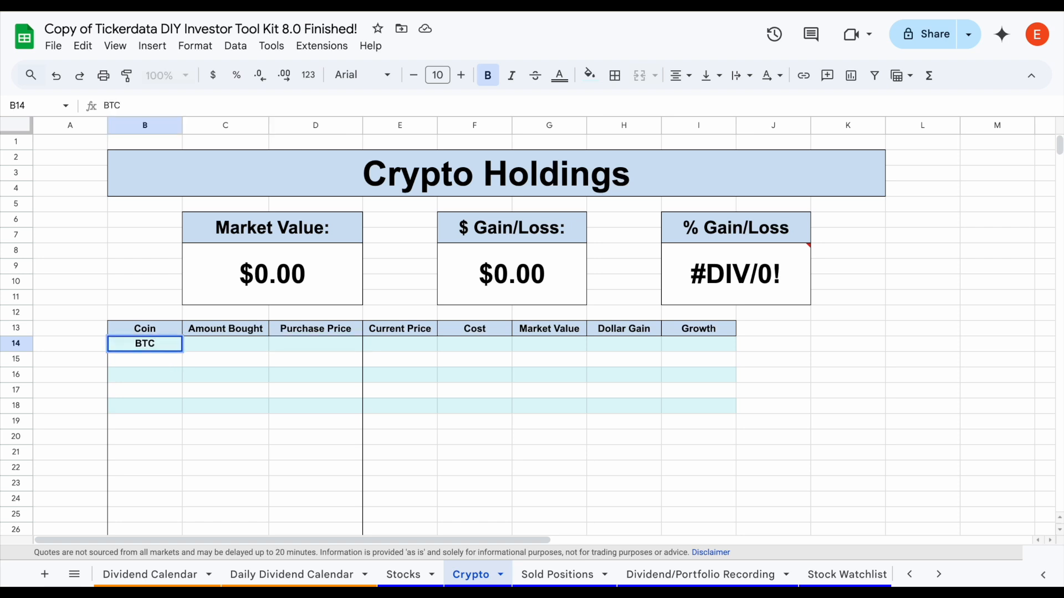
pyautogui.press('Tab')
pyautogui.write('0.005')
pyautogui.press('Return')
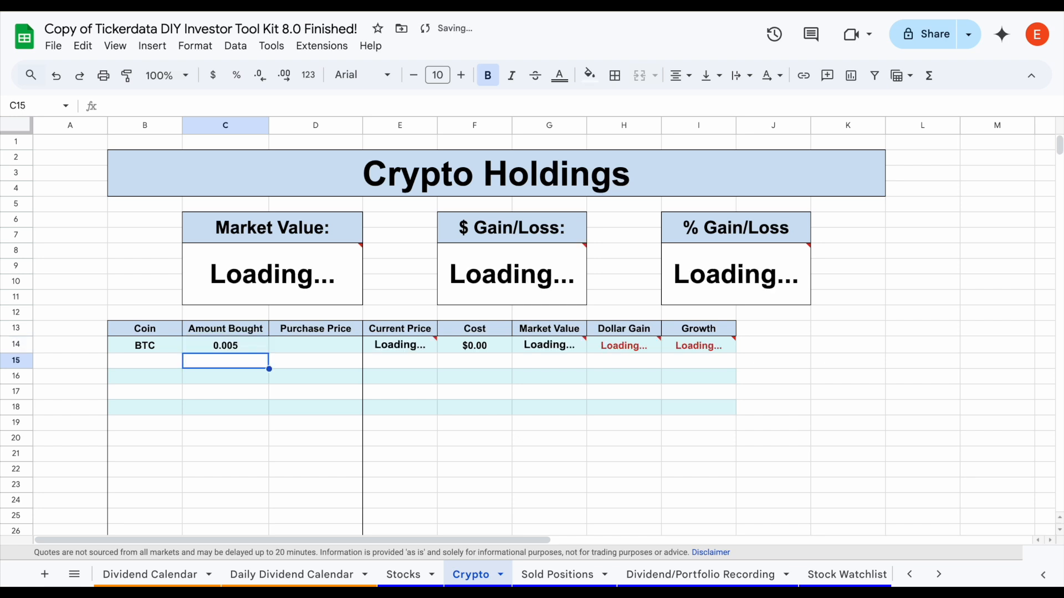
pyautogui.press('Up')
pyautogui.press('Right')
pyautogui.write('80,000')
pyautogui.press('Return')
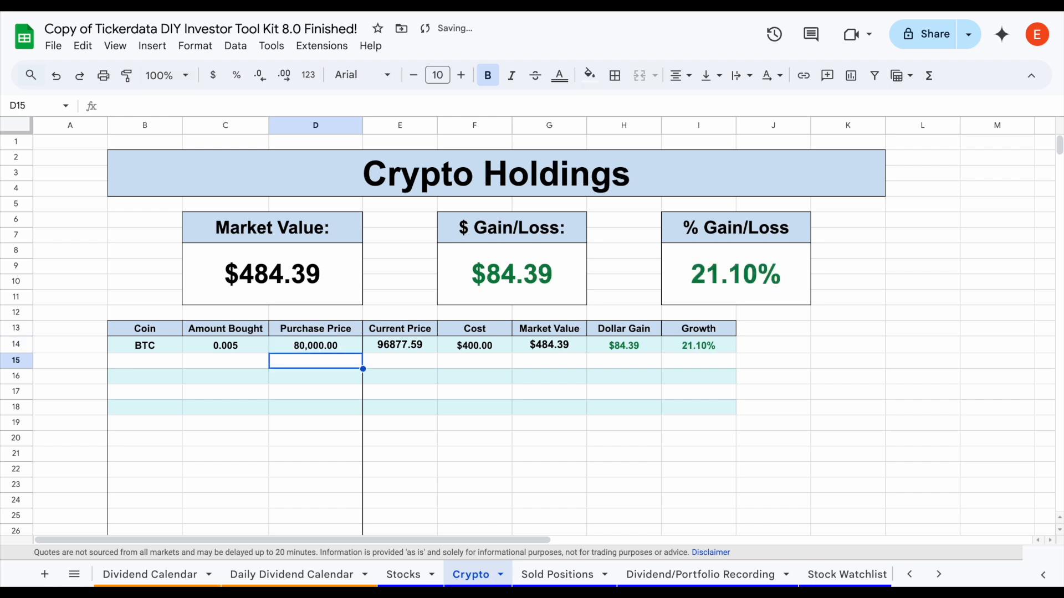
# - Check the calculated columns of the BTC row and the market value, dollar and percentage gain/loss totals on the Crypto sheet
pyautogui.moveTo(404, 346); pyautogui.dragTo(731, 351)
pyautogui.click(312, 286)
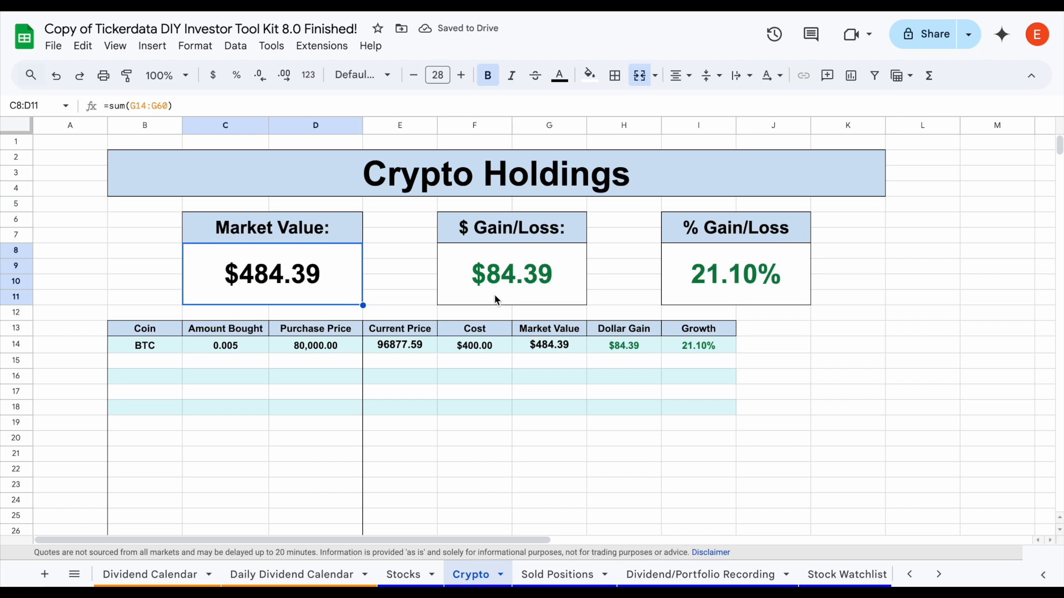
pyautogui.click(552, 301)
pyautogui.click(707, 299)
# - Open the Investment Dashboard sheet and review the Stocks and Crypto summaries and the Portfolio Value row
pyautogui.click(910, 574)
pyautogui.click(266, 575)
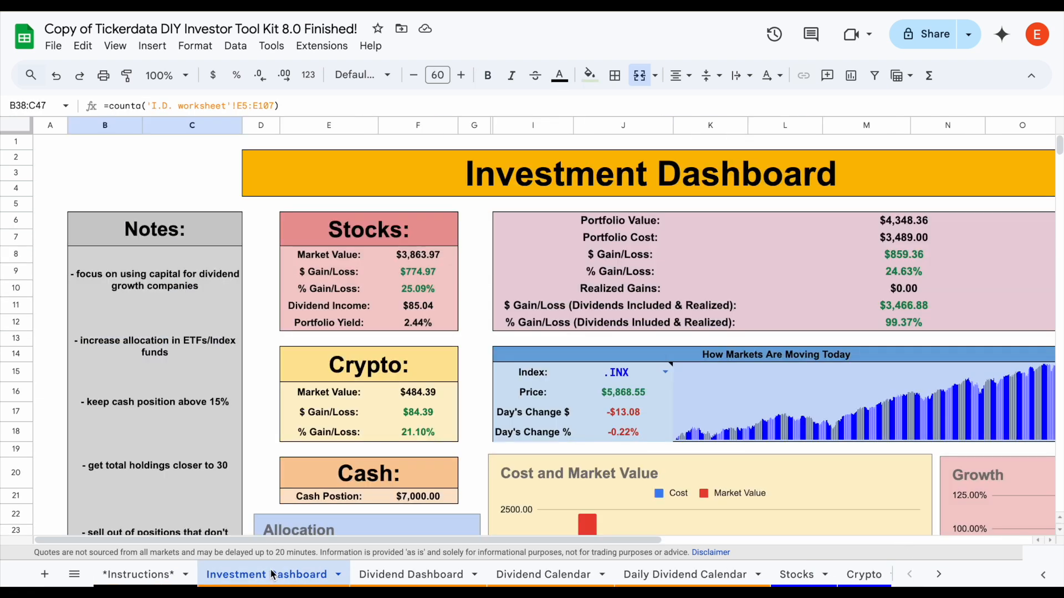
pyautogui.moveTo(424, 238); pyautogui.dragTo(439, 433)
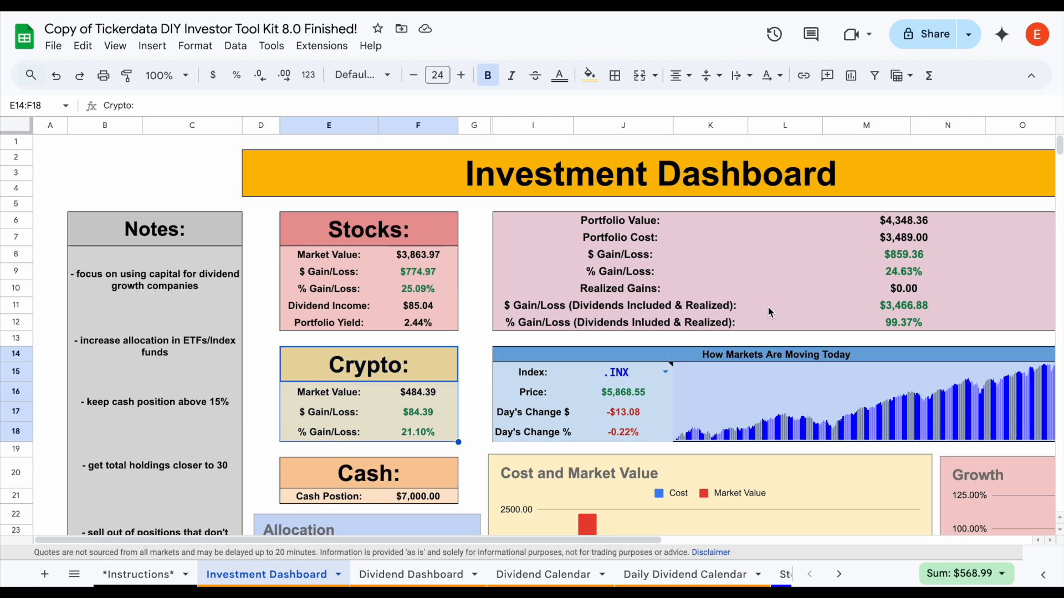
pyautogui.moveTo(696, 218); pyautogui.dragTo(821, 220)
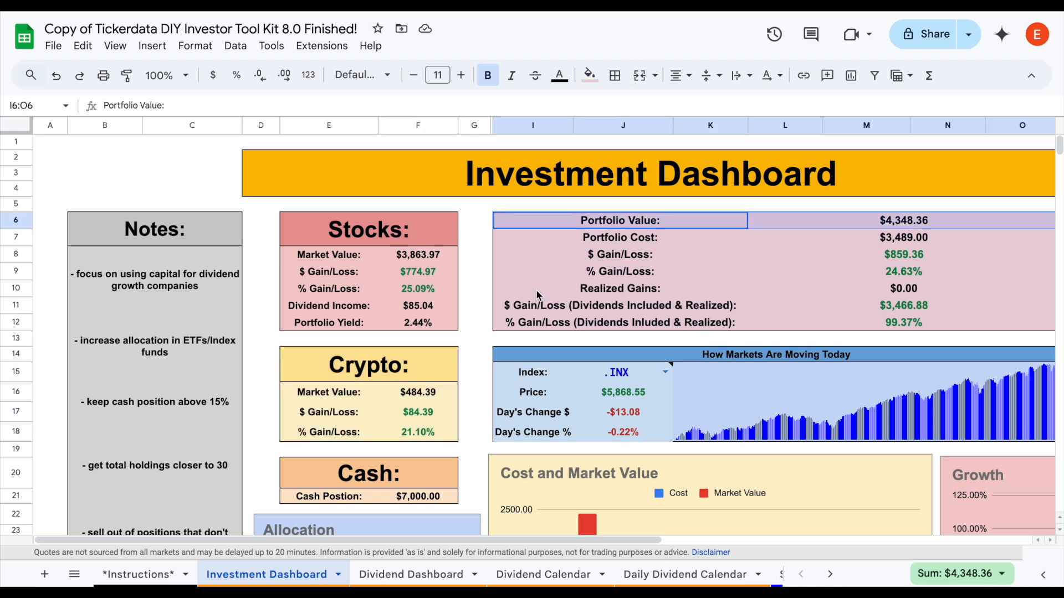
# - Examine the dashboard's Allocation chart and the BTC bars in the Cost and Market Value chart
pyautogui.scroll(-3, 502, 295)
pyautogui.scroll(-1, 502, 295)
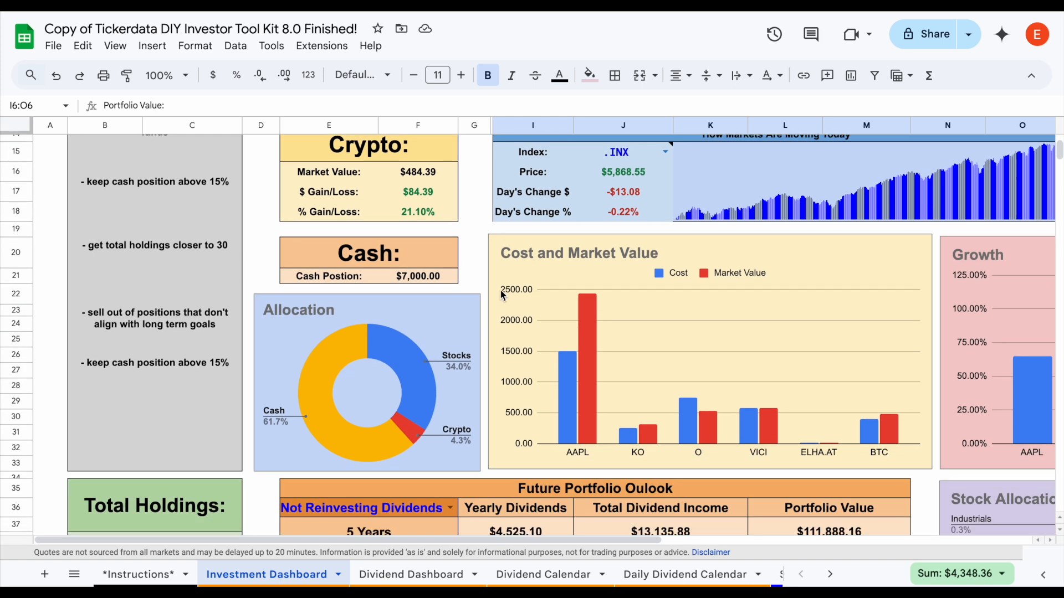
pyautogui.click(320, 430)
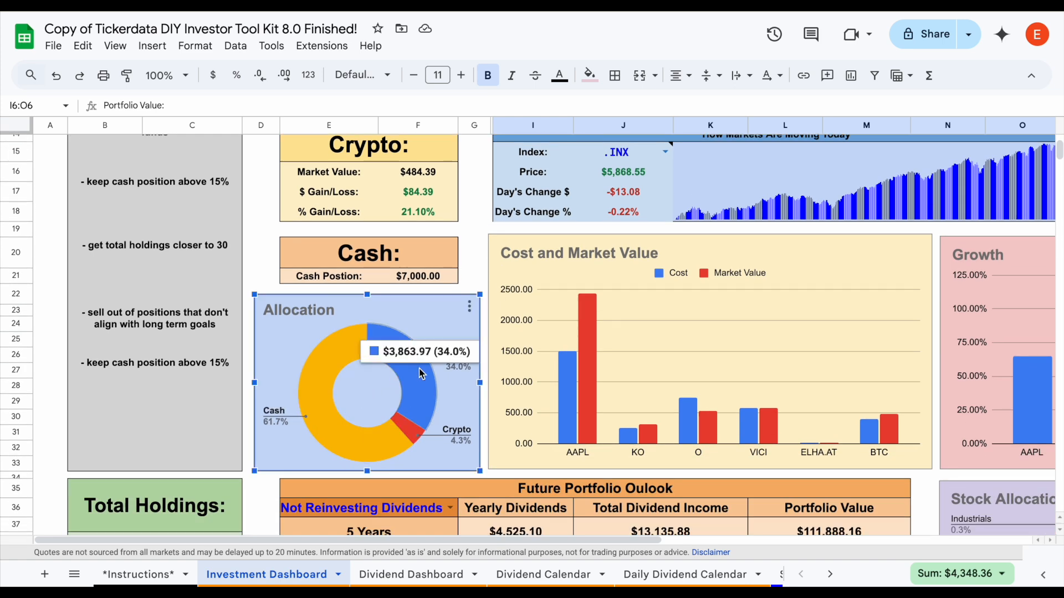
pyautogui.moveTo(420, 441)
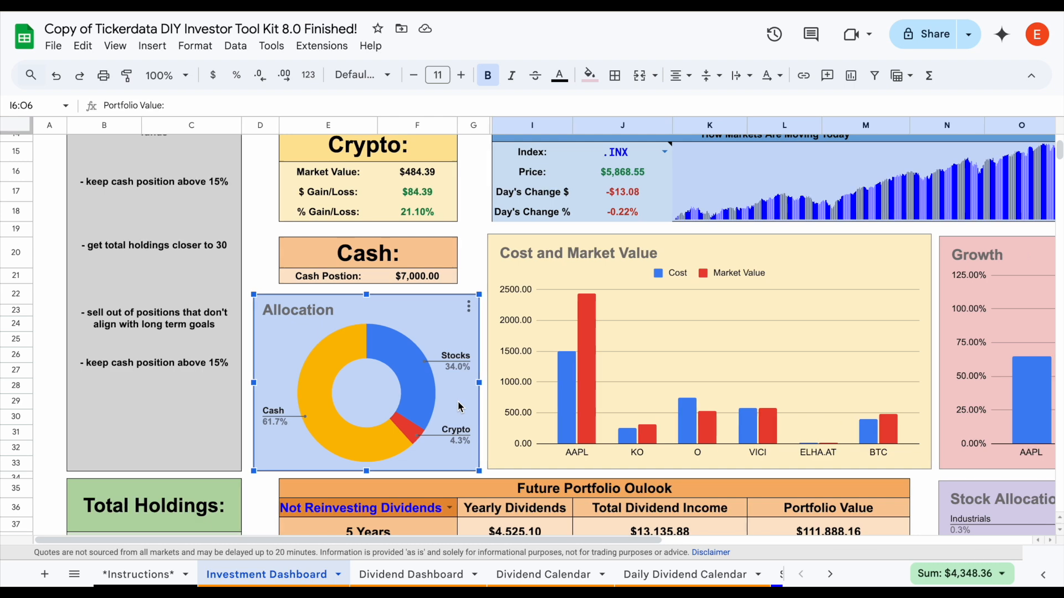
pyautogui.hscroll(3, 699, 431)
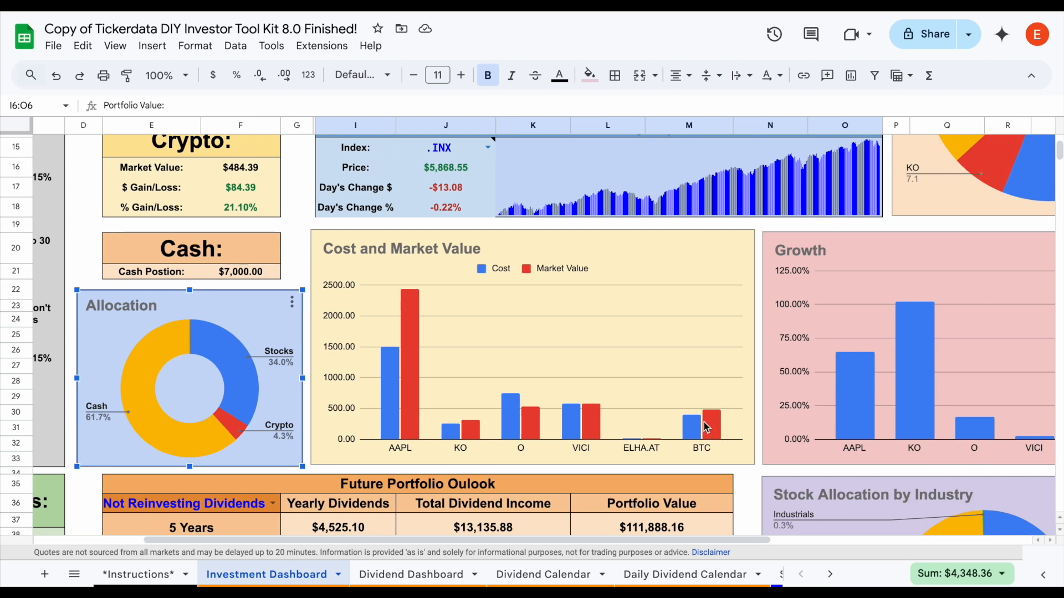
pyautogui.hscroll(3, 707, 432)
pyautogui.hscroll(-6, 896, 427)
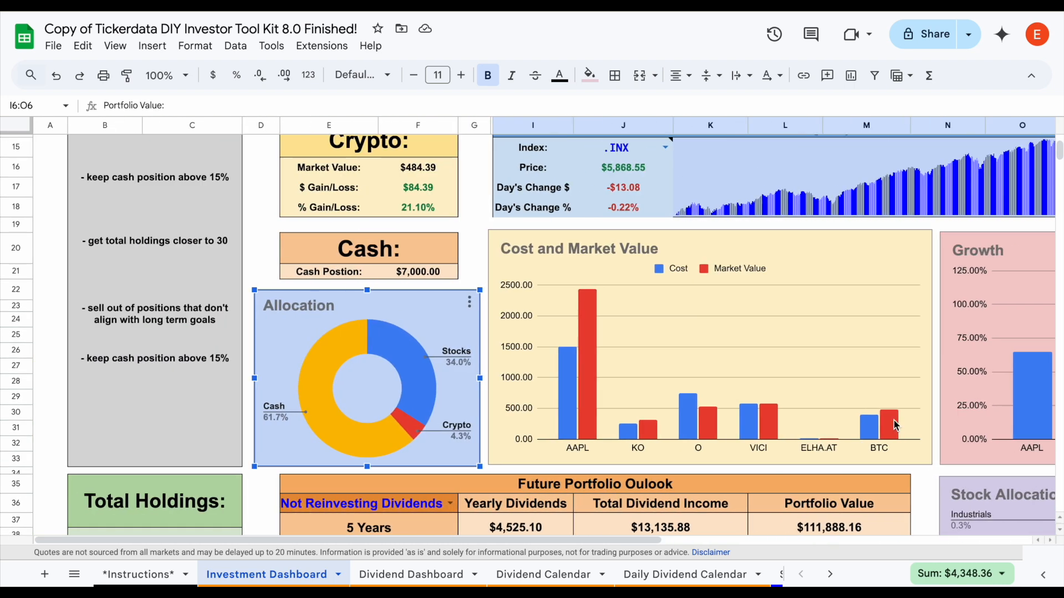
pyautogui.scroll(3, 896, 425)
pyautogui.moveTo(332, 440)
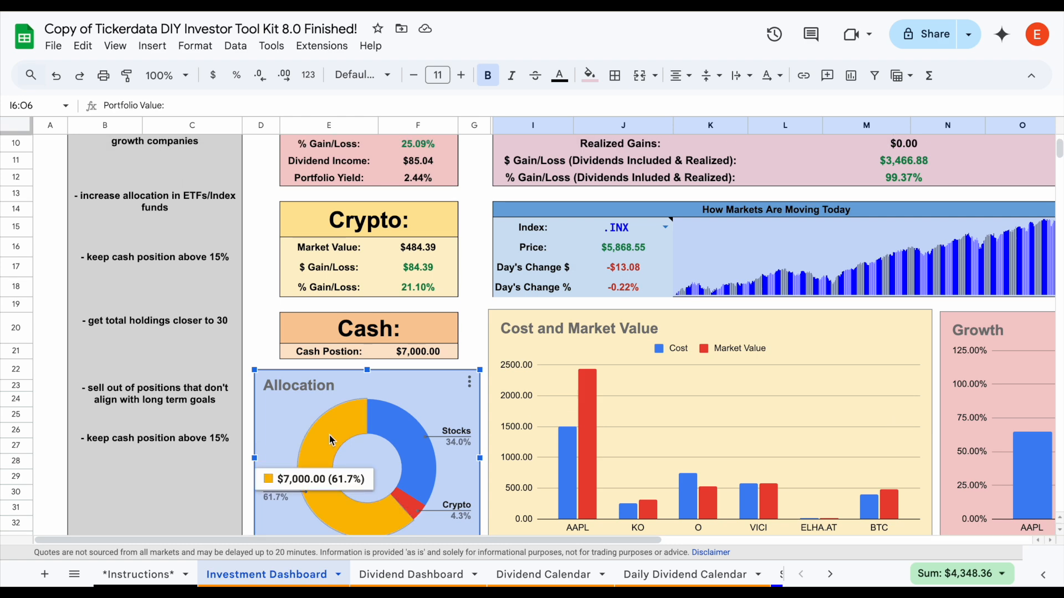
# - On the Stocks sheet, set the cash position to 1000
pyautogui.click(781, 575)
pyautogui.hscroll(5, 629, 394)
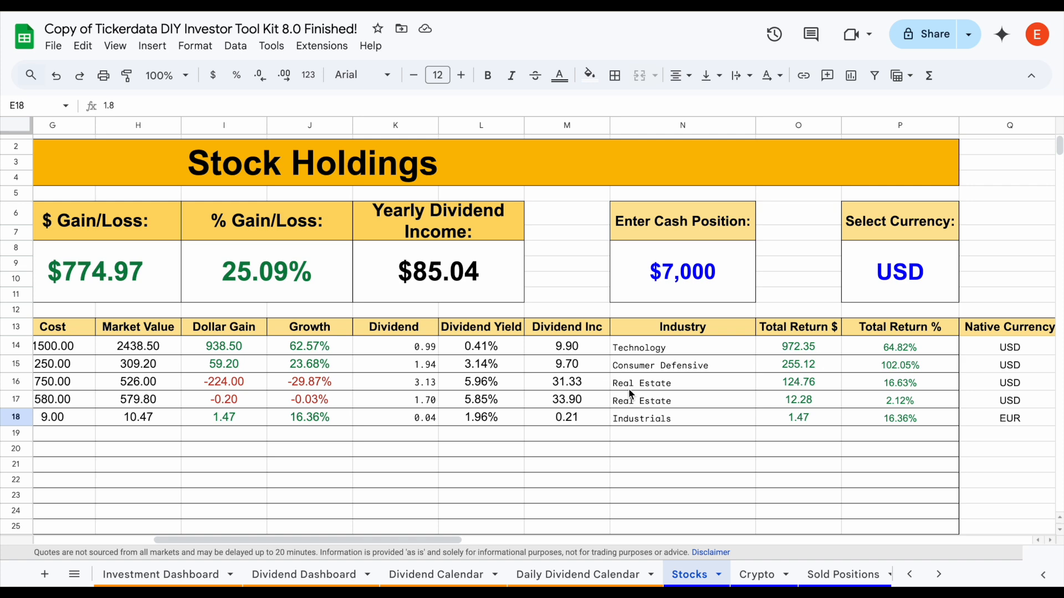
pyautogui.click(643, 288)
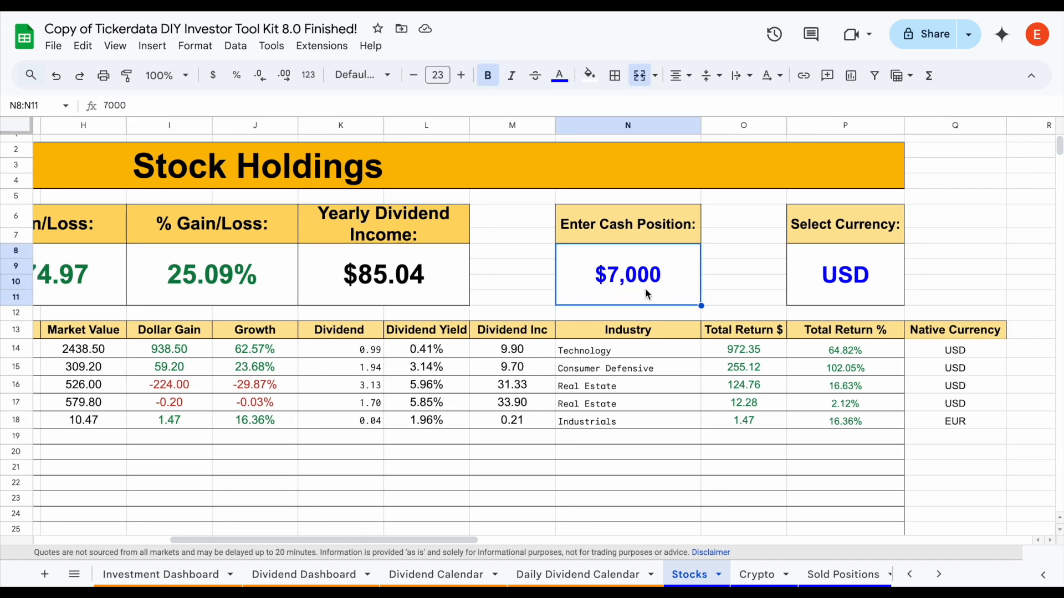
pyautogui.write('1000')
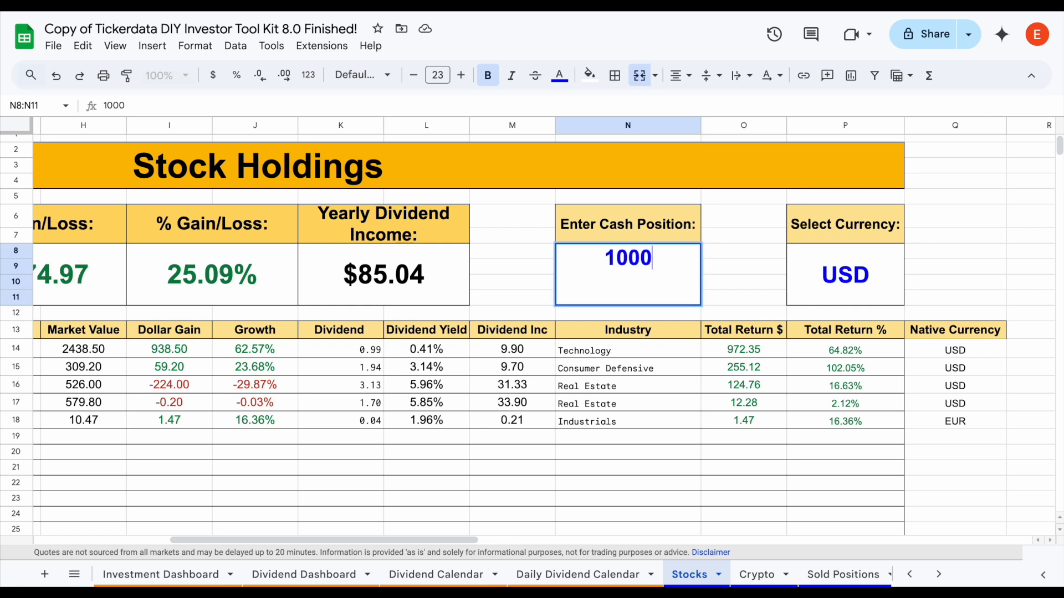
pyautogui.press('Return')
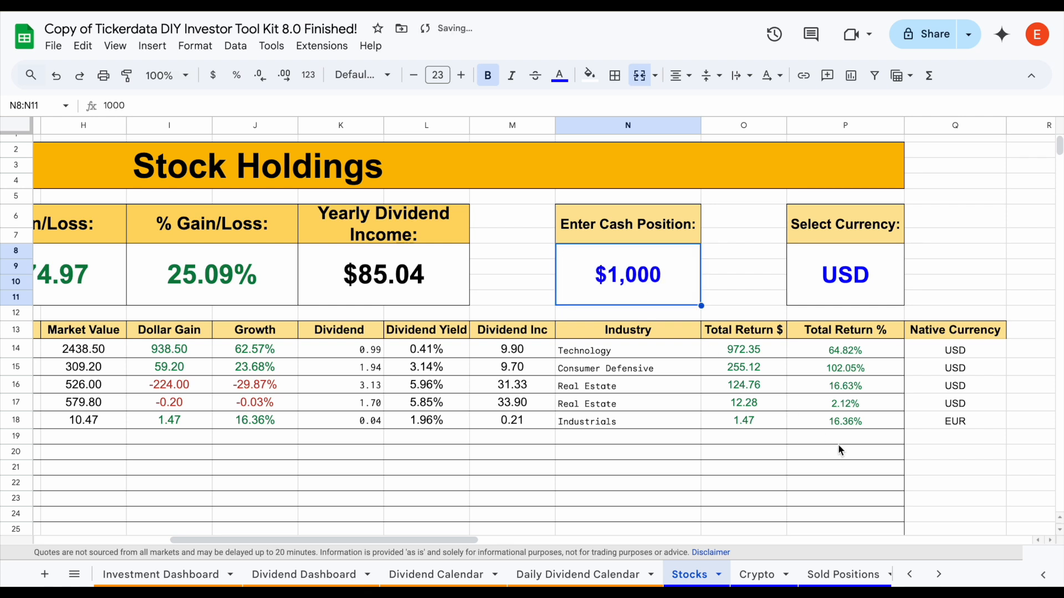
# - Go back to the Investment Dashboard sheet and check the cash position, the Allocation chart and the Total Holdings figure
pyautogui.click(909, 575)
pyautogui.click(256, 564)
pyautogui.scroll(-3, 410, 369)
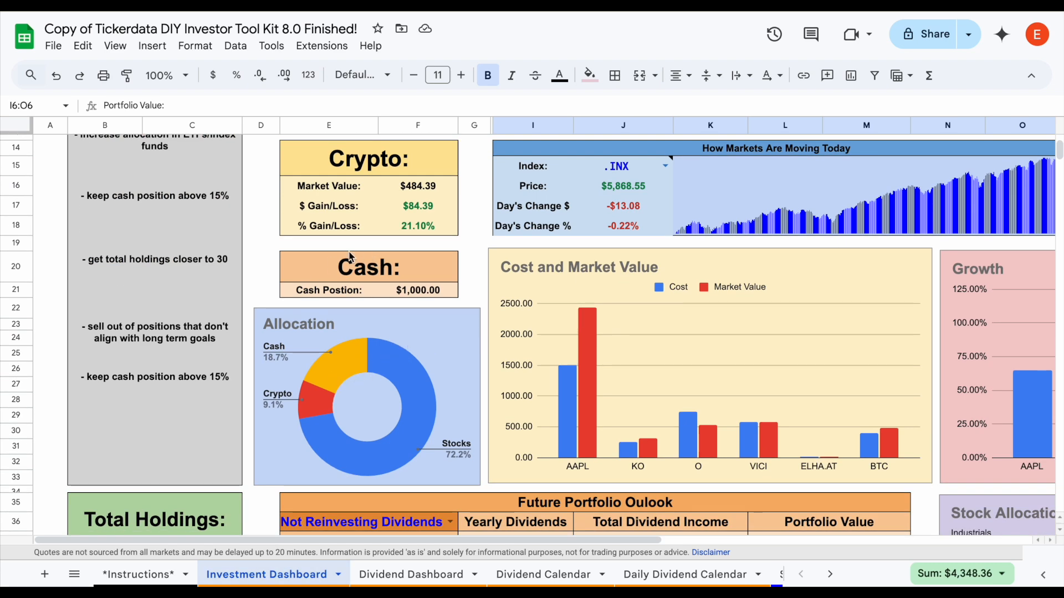
pyautogui.scroll(-5, 338, 257)
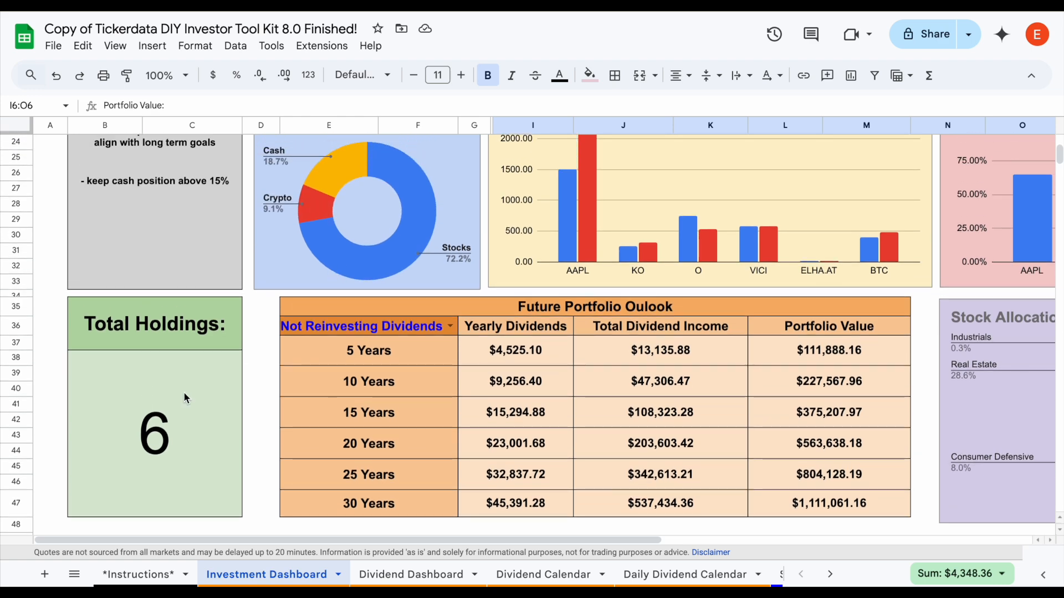
pyautogui.click(185, 398)
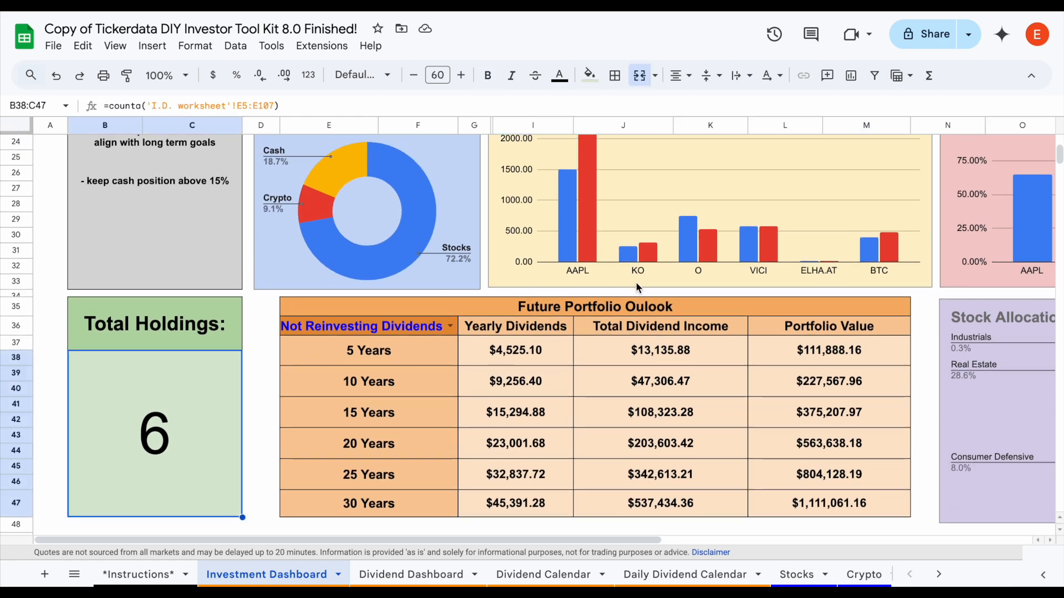
pyautogui.scroll(1, 819, 281)
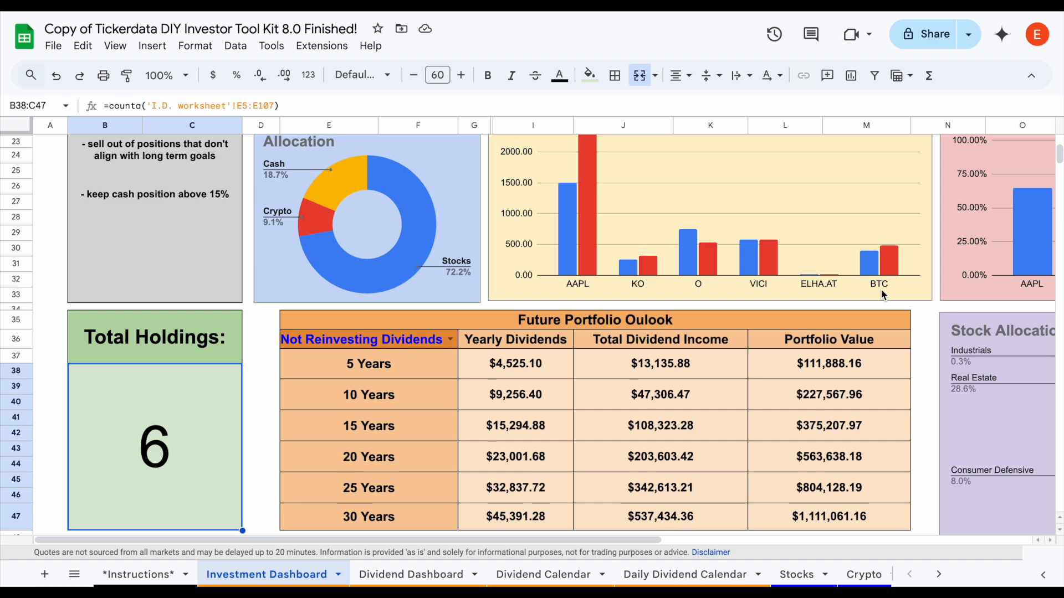
pyautogui.scroll(10, 690, 285)
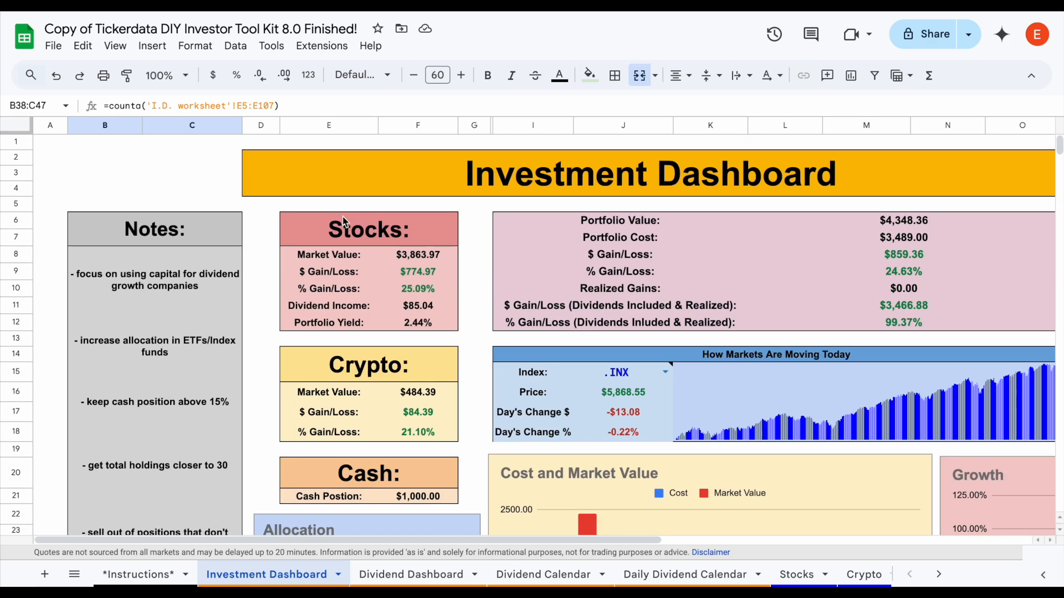
# - Look at the Crypto sheet again, open the Dividend Dashboard sheet and set its zoom to 58%
pyautogui.click(863, 574)
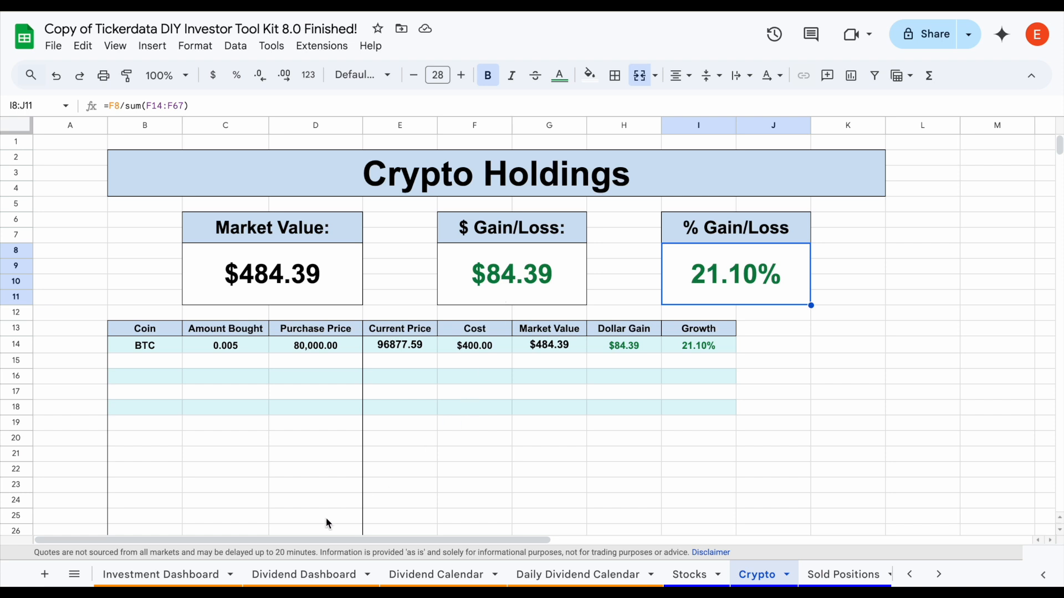
pyautogui.click(312, 574)
pyautogui.click(166, 76)
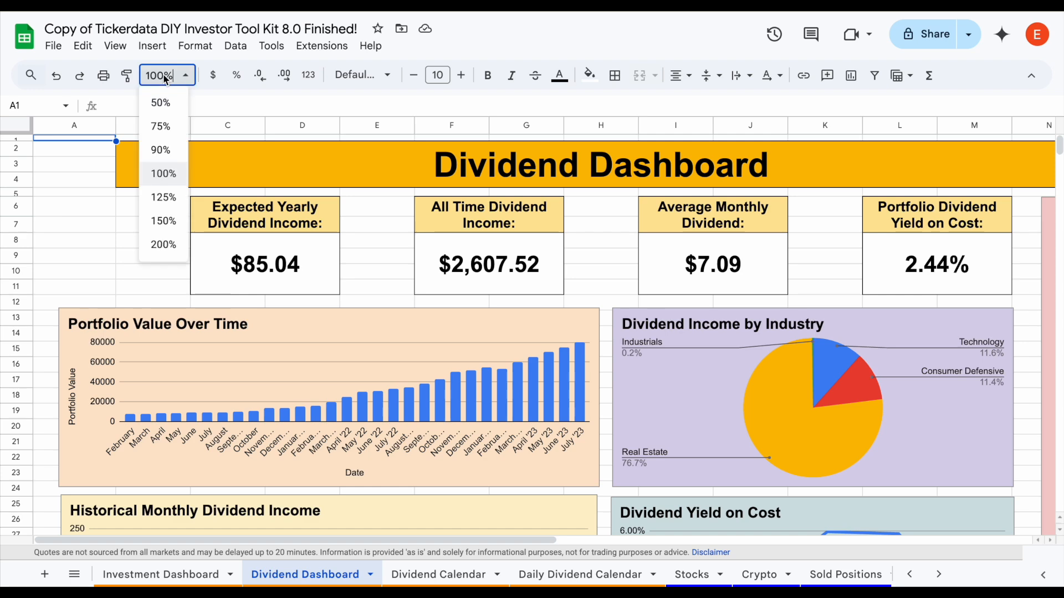
pyautogui.write('70')
pyautogui.press('Return')
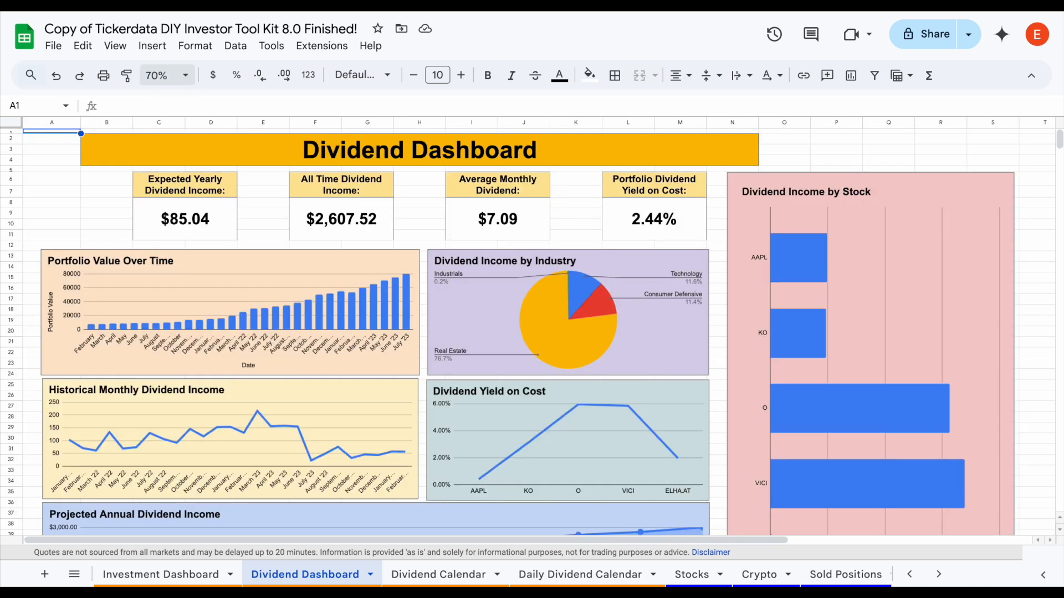
pyautogui.click(164, 79)
pyautogui.write('58')
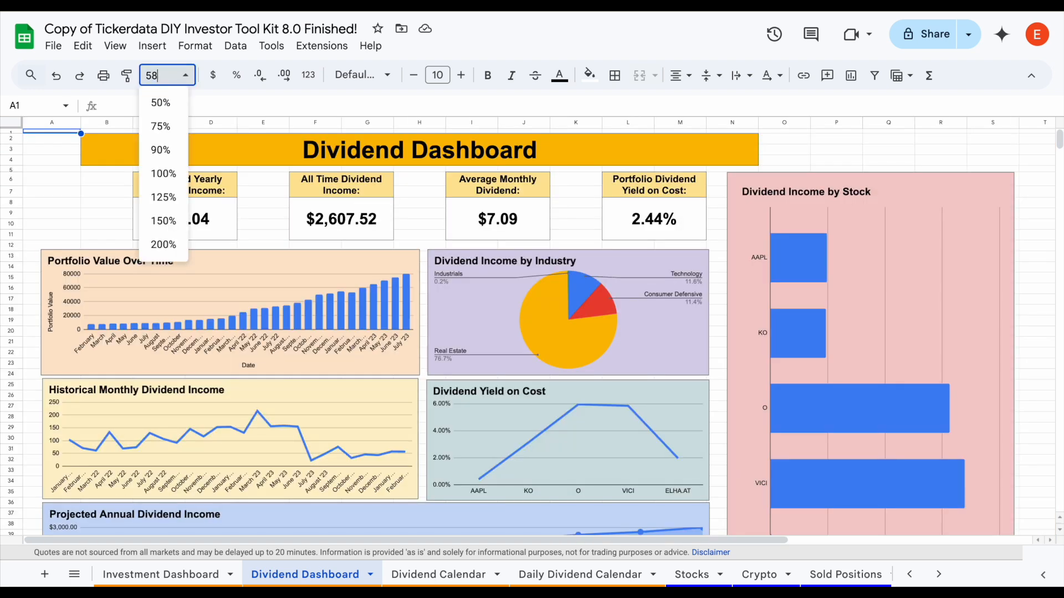
pyautogui.press('Return')
pyautogui.scroll(-1, 433, 225)
# - Review the expected yearly income, all-time income, average monthly dividend and yield on cost figures by selecting each one
pyautogui.click(428, 279)
pyautogui.moveTo(184, 171); pyautogui.dragTo(175, 207)
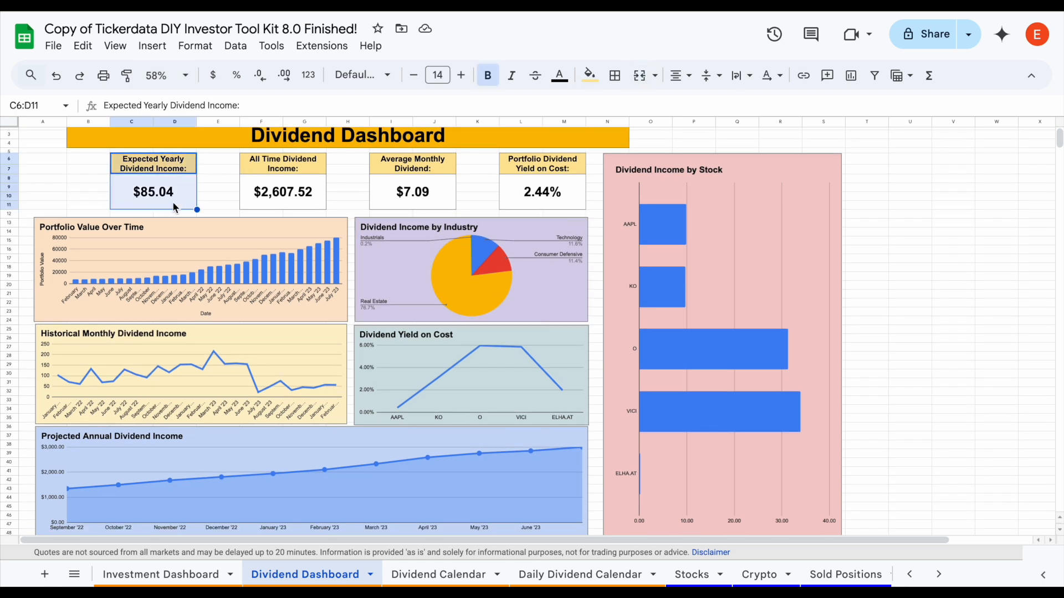
pyautogui.click(308, 177)
pyautogui.click(446, 166)
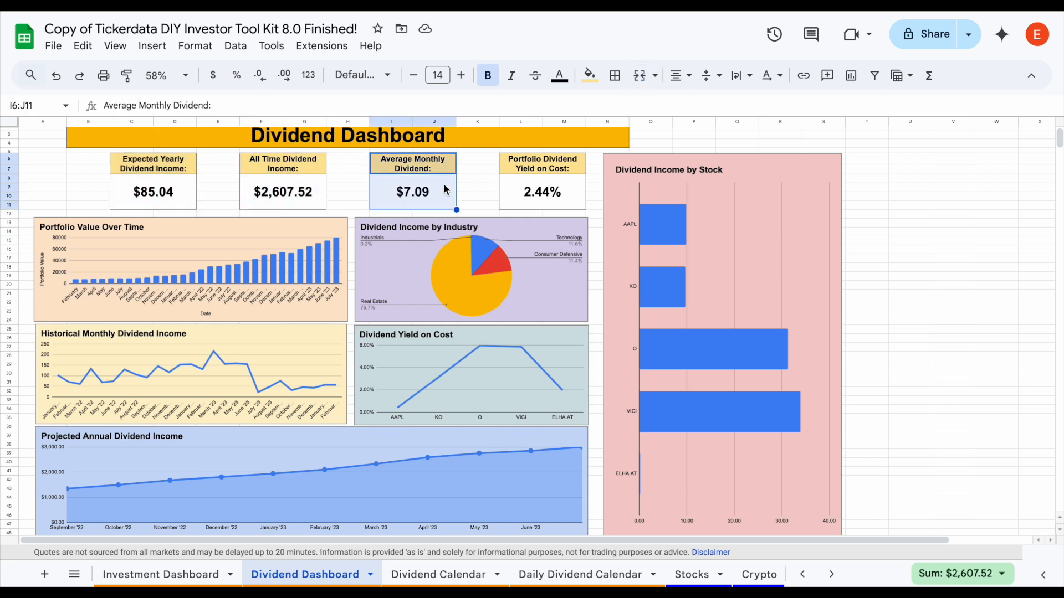
pyautogui.click(577, 171)
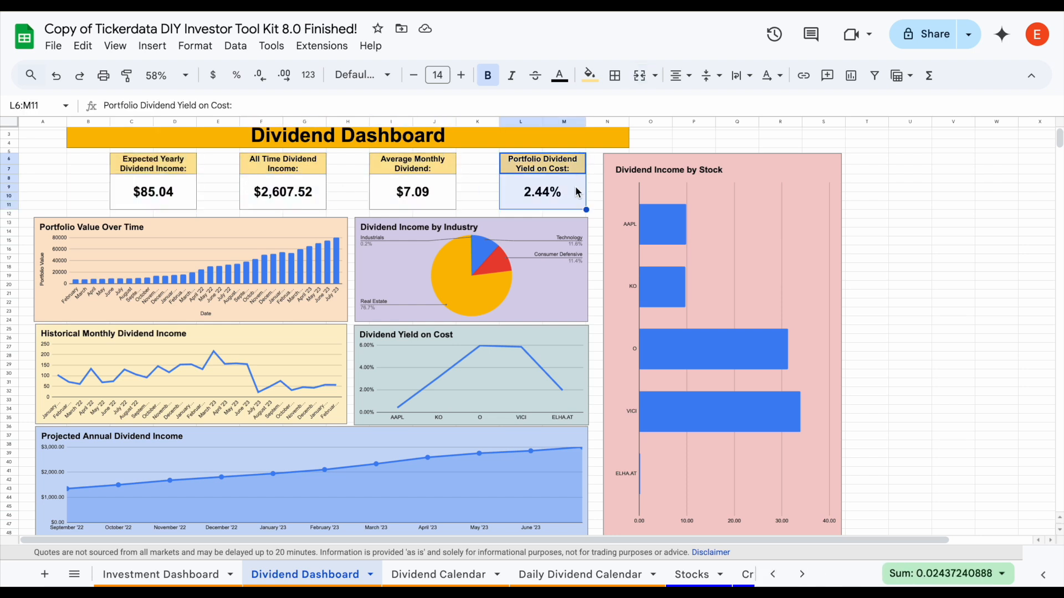
# - Inspect the charts for dividend income by stock and industry, portfolio value, historical monthly income and projected annual income
pyautogui.click(708, 236)
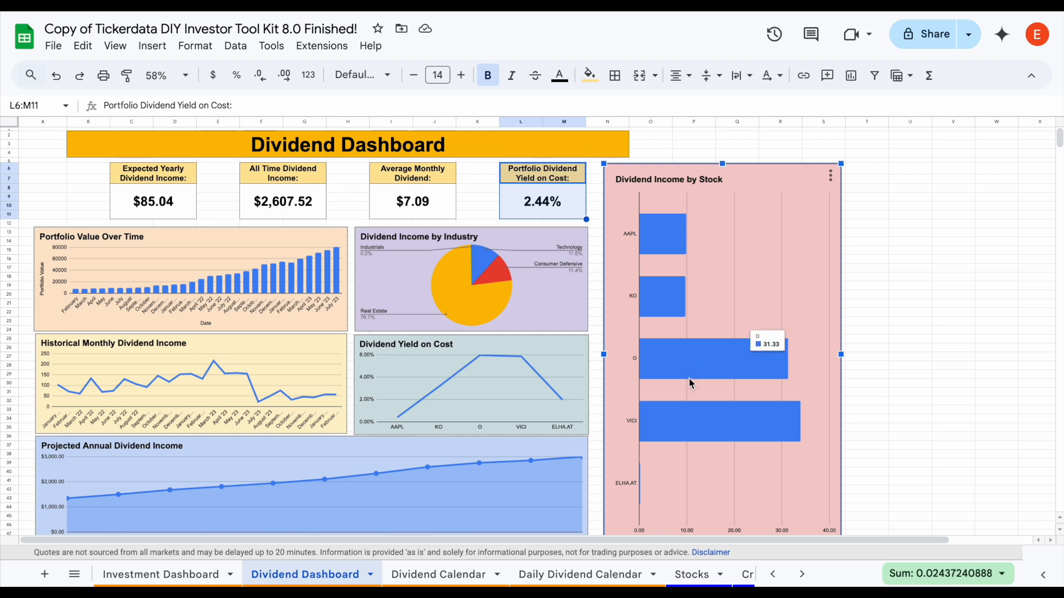
pyautogui.click(560, 305)
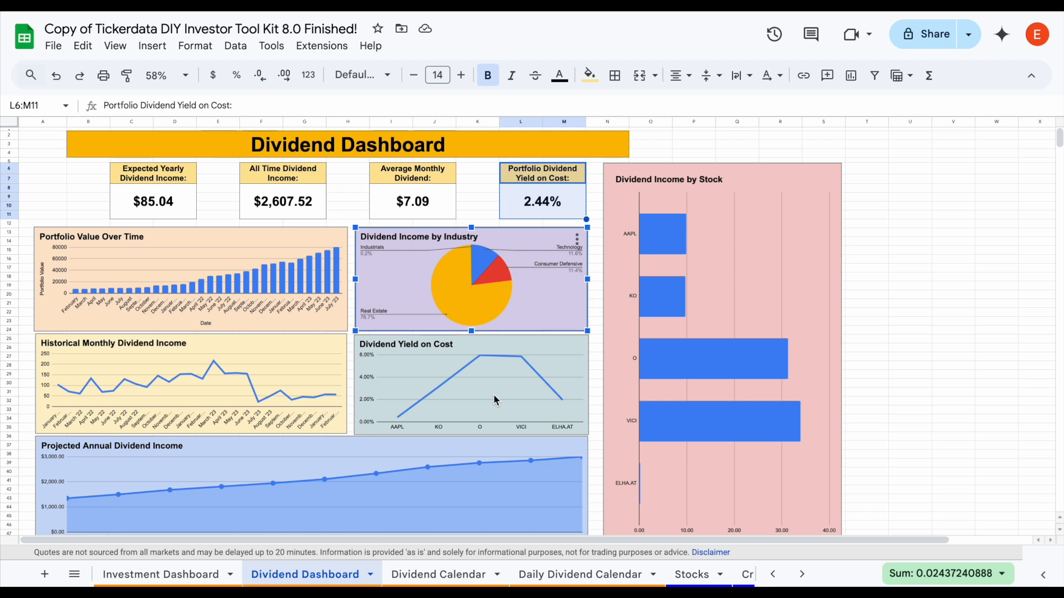
pyautogui.click(81, 311)
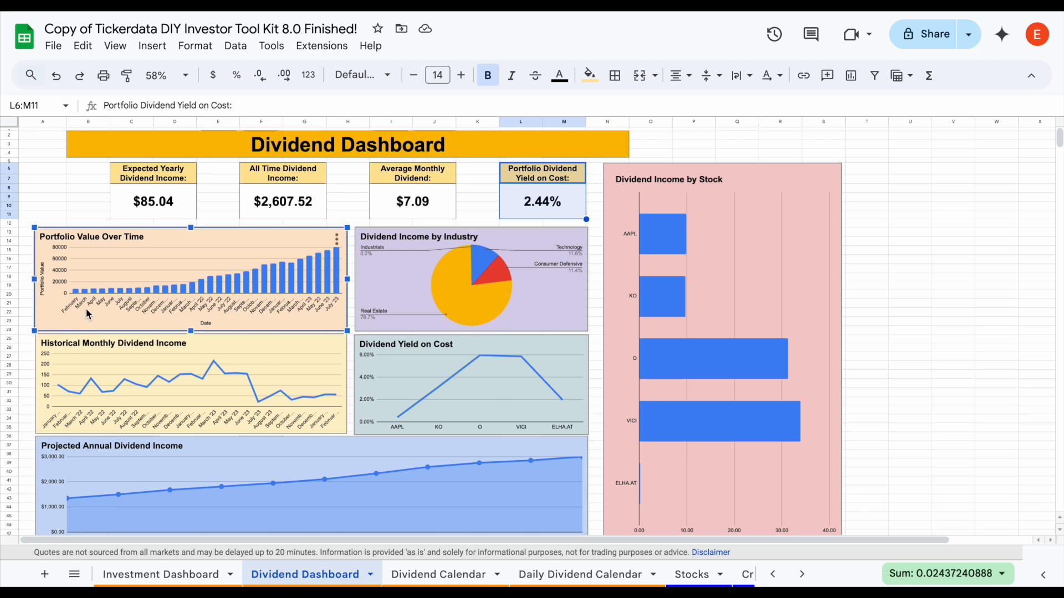
pyautogui.click(108, 349)
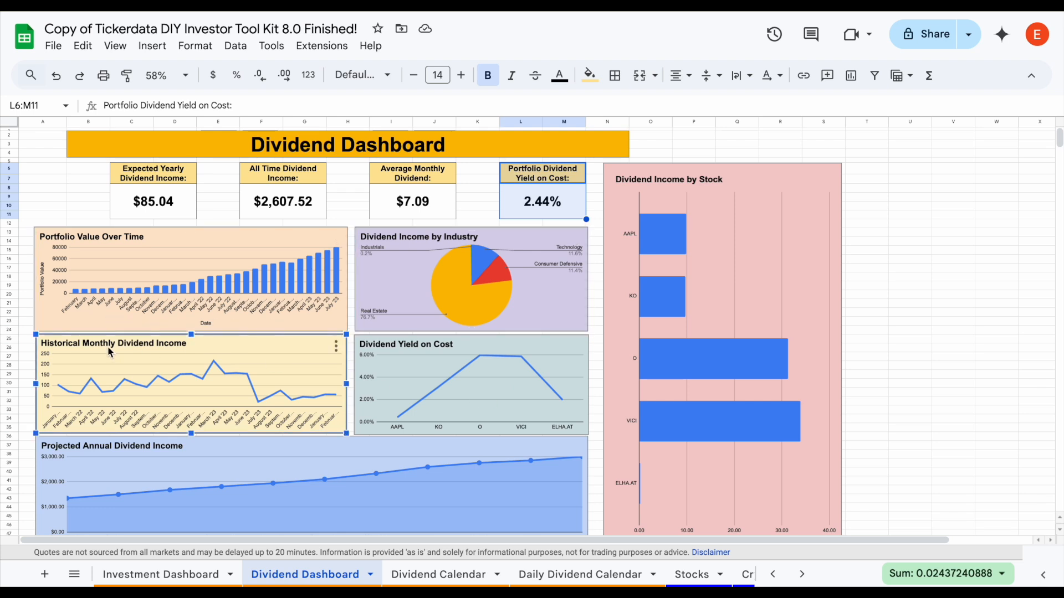
pyautogui.click(113, 461)
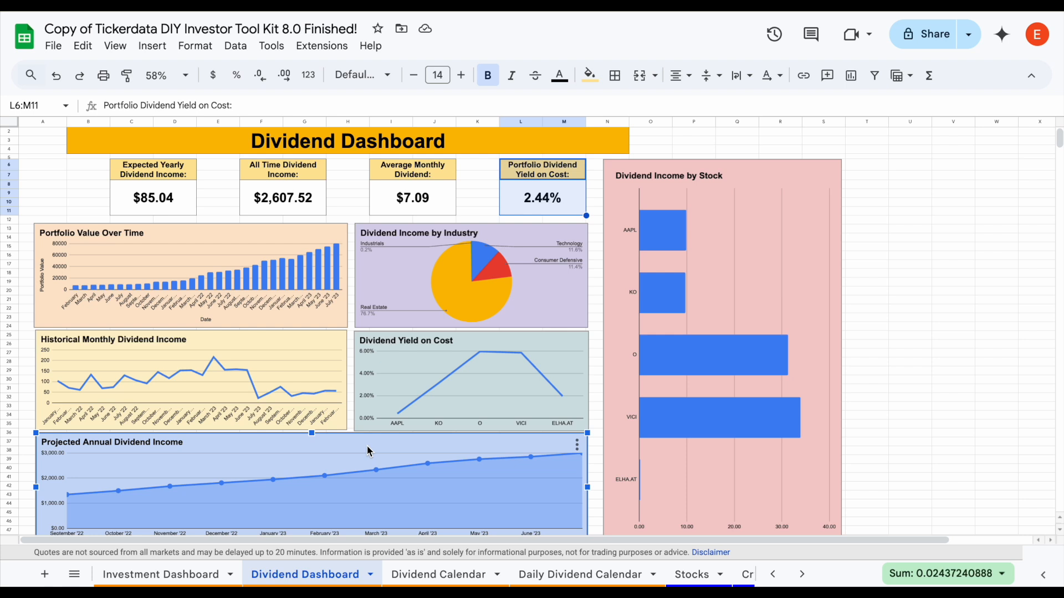
pyautogui.click(802, 573)
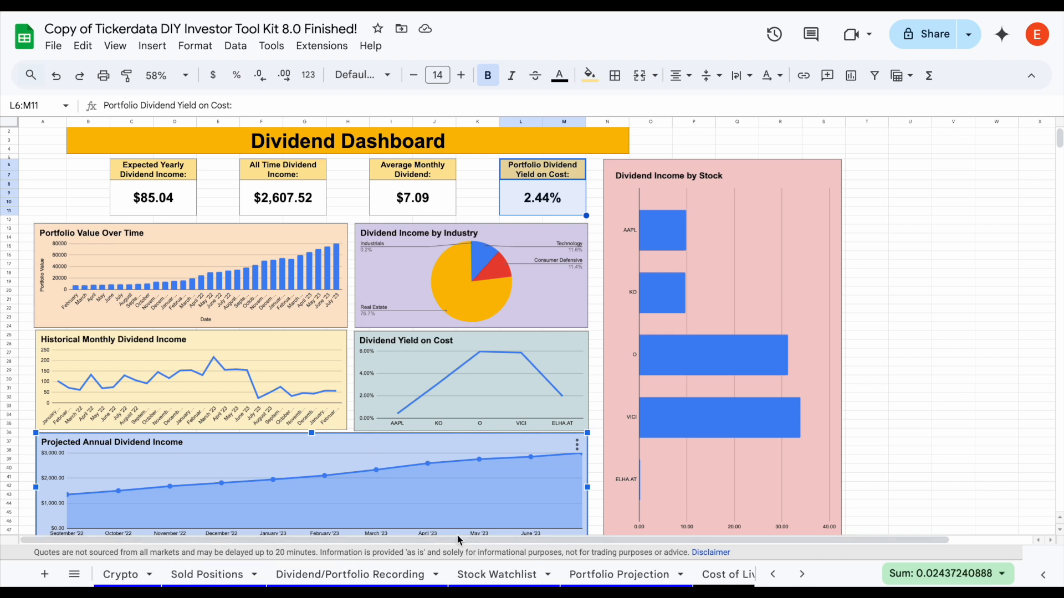
# - Open the Dividend/Portfolio Recording sheet and clear all sample entries from the Dividend Payments table, starting at row 7
pyautogui.click(382, 574)
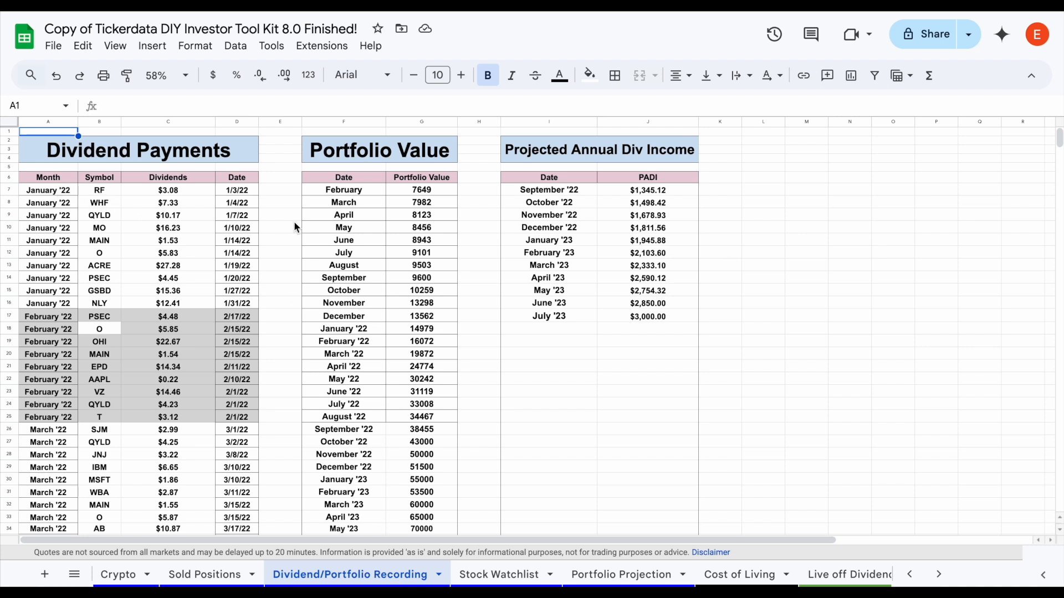
pyautogui.click(64, 194)
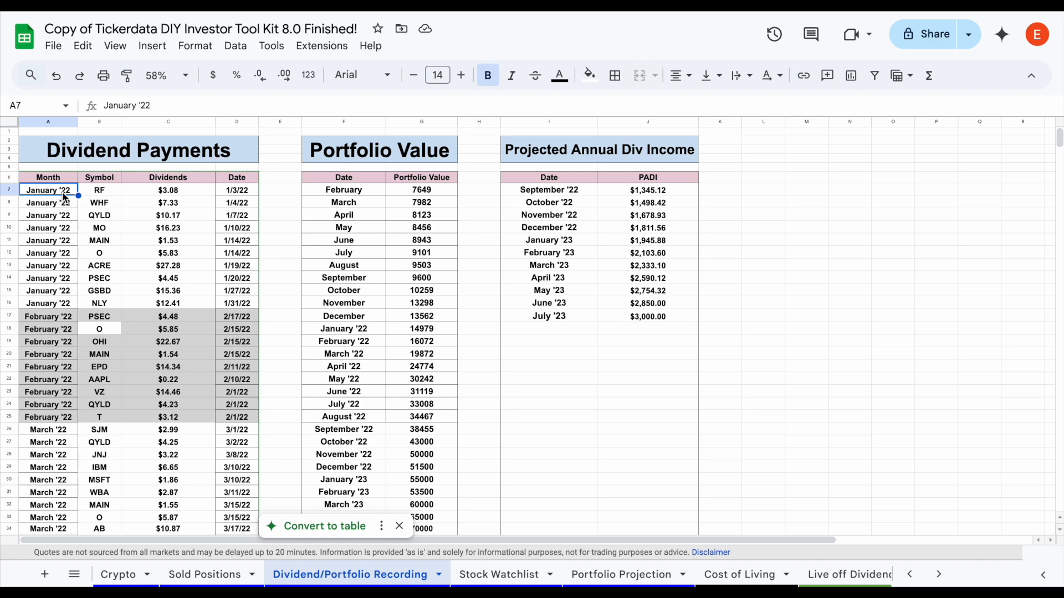
pyautogui.hotkey('ctrl', 'shift', 'Right')
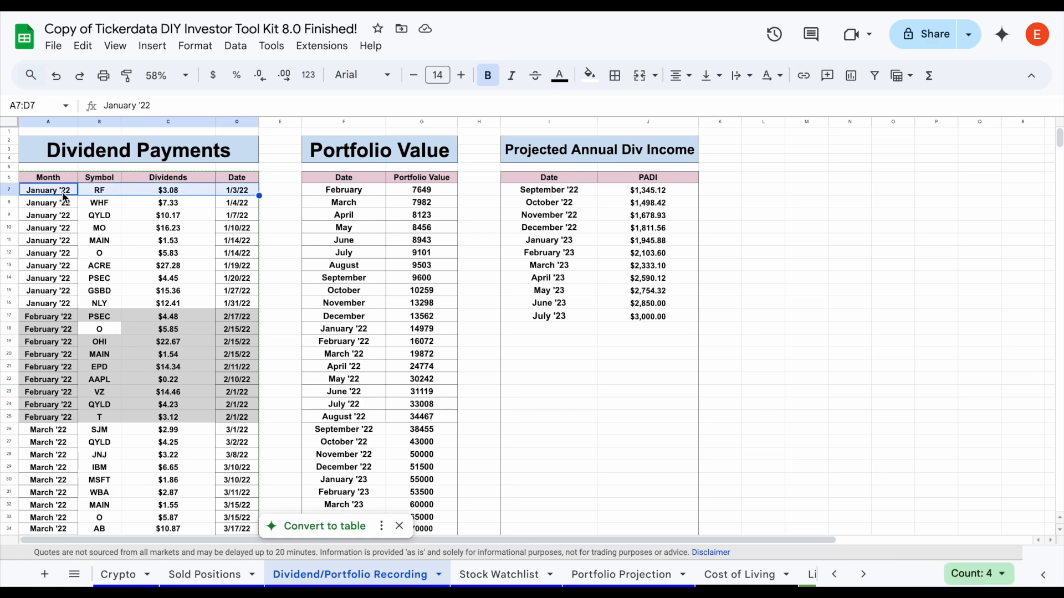
pyautogui.hotkey('ctrl', 'shift', 'Down')
pyautogui.press('Delete')
pyautogui.scroll(15, 215, 235)
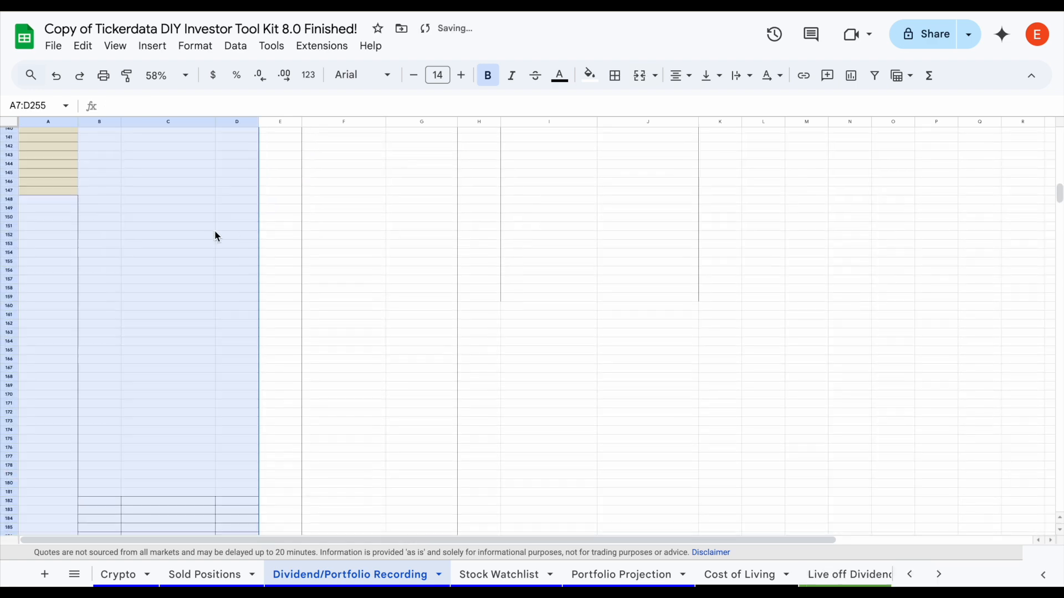
# - Clear all sample dates and values from the Portfolio Value table, including the first row
pyautogui.click(334, 199)
pyautogui.hotkey('ctrl', 'shift', 'Right')
pyautogui.hotkey('ctrl', 'shift', 'Down')
pyautogui.press('Delete')
pyautogui.moveTo(343, 190); pyautogui.dragTo(420, 191)
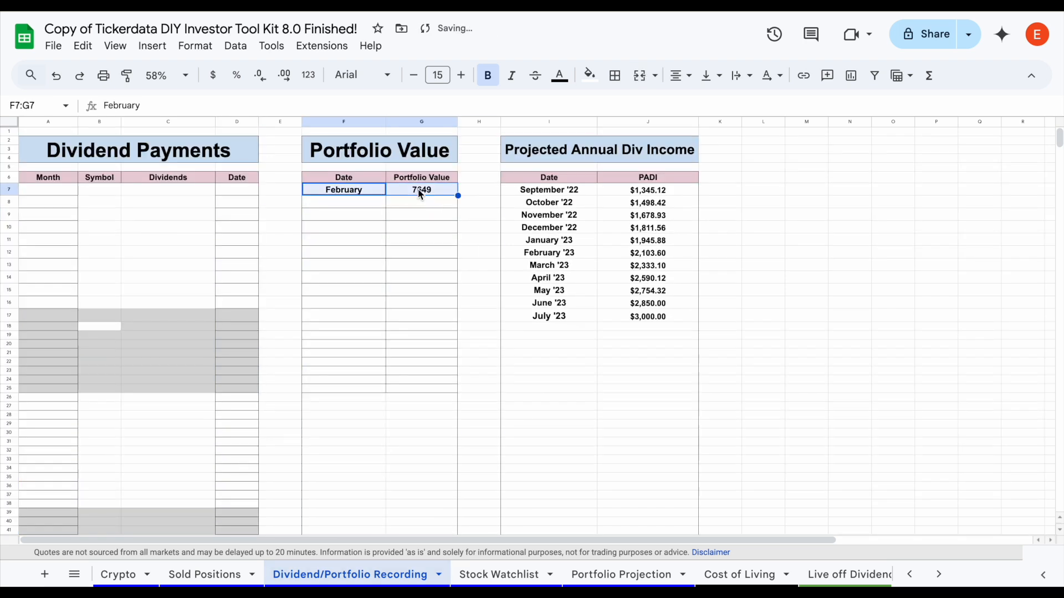
pyautogui.press('Delete')
# - Clear all sample dates and amounts from the Projected Annual Div Income table
pyautogui.click(569, 193)
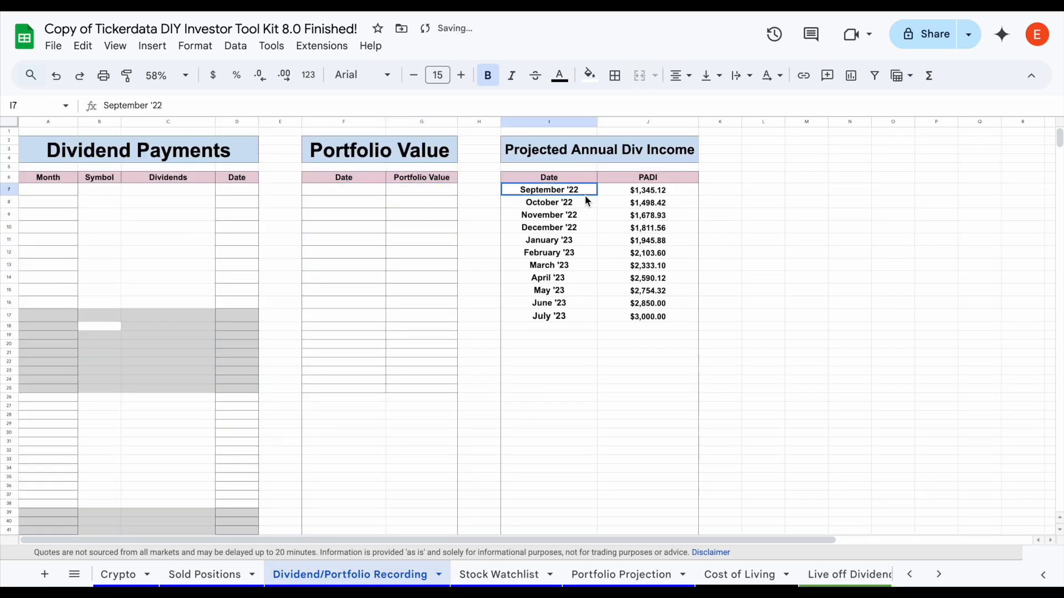
pyautogui.hotkey('ctrl', 'shift', 'Right')
pyautogui.hotkey('ctrl', 'shift', 'Down')
pyautogui.press('Delete')
pyautogui.click(778, 262)
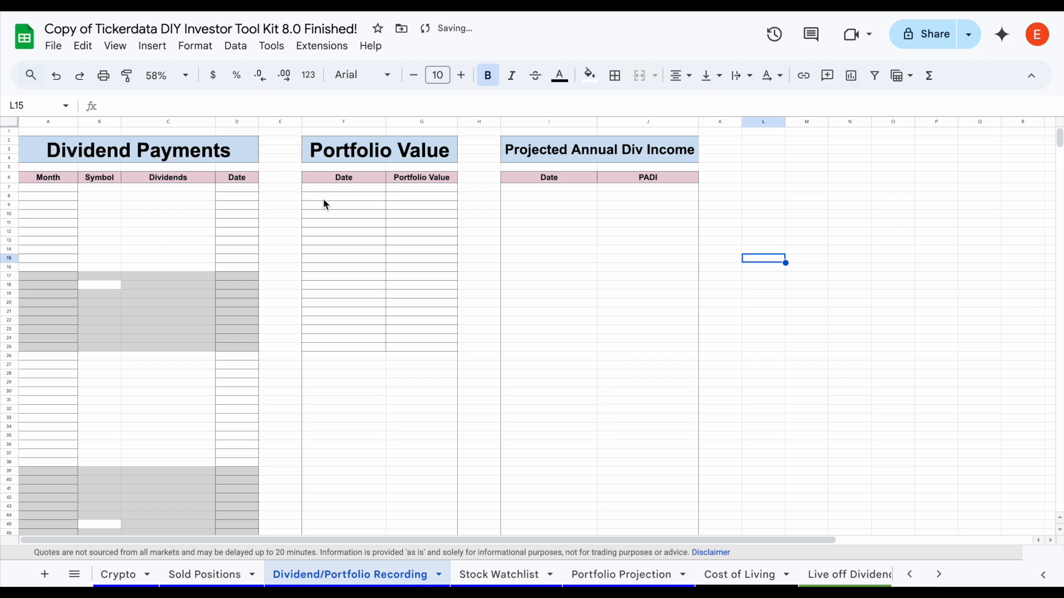
# - Check the cleared Dividend Payments table, open the Dividend Calendar sheet and look at its month headers from January '22 to September '22
pyautogui.click(276, 145)
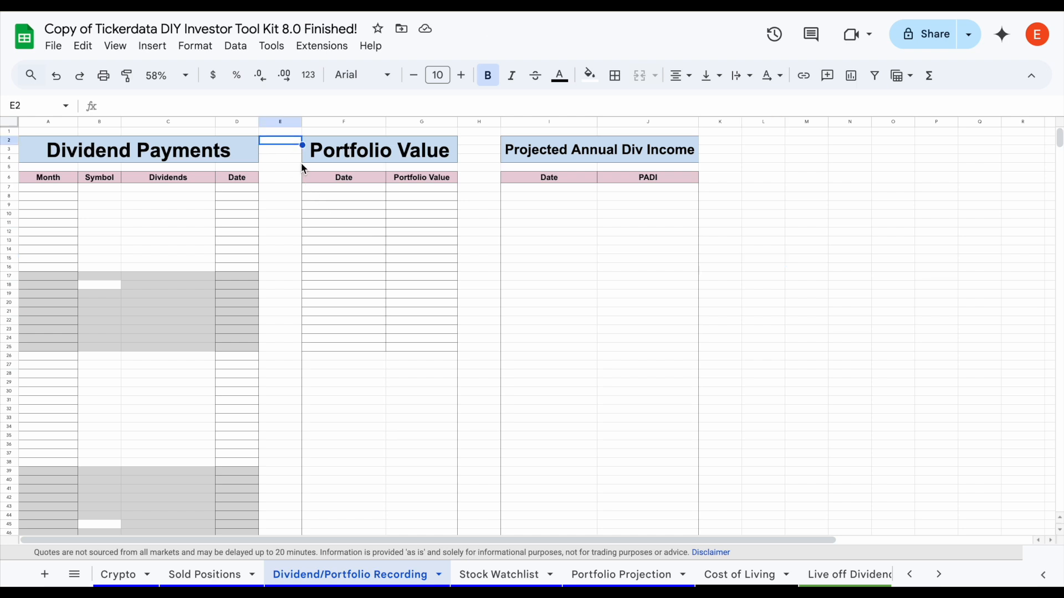
pyautogui.click(64, 189)
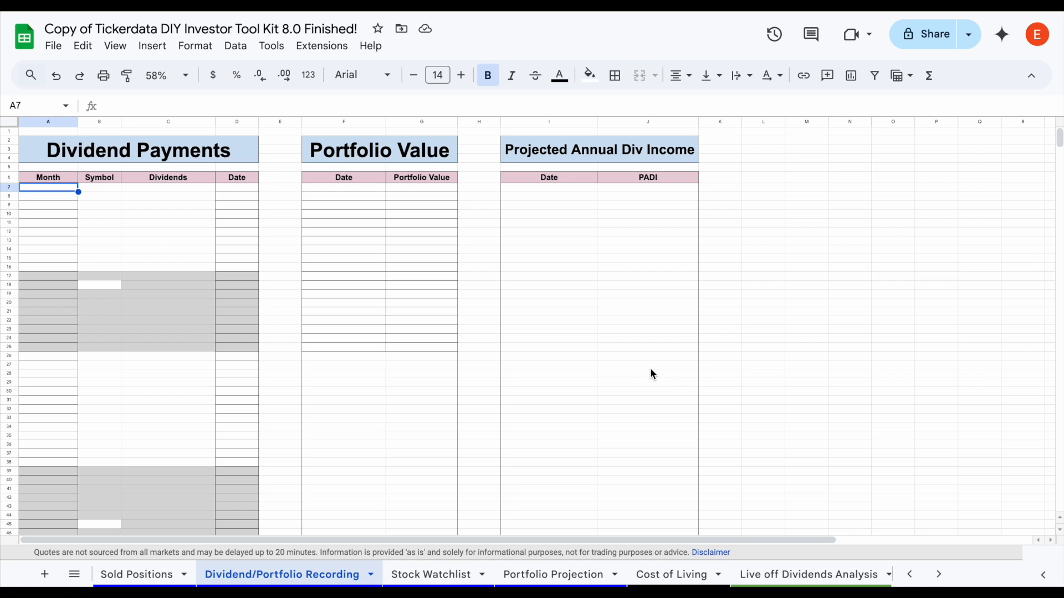
pyautogui.click(910, 574)
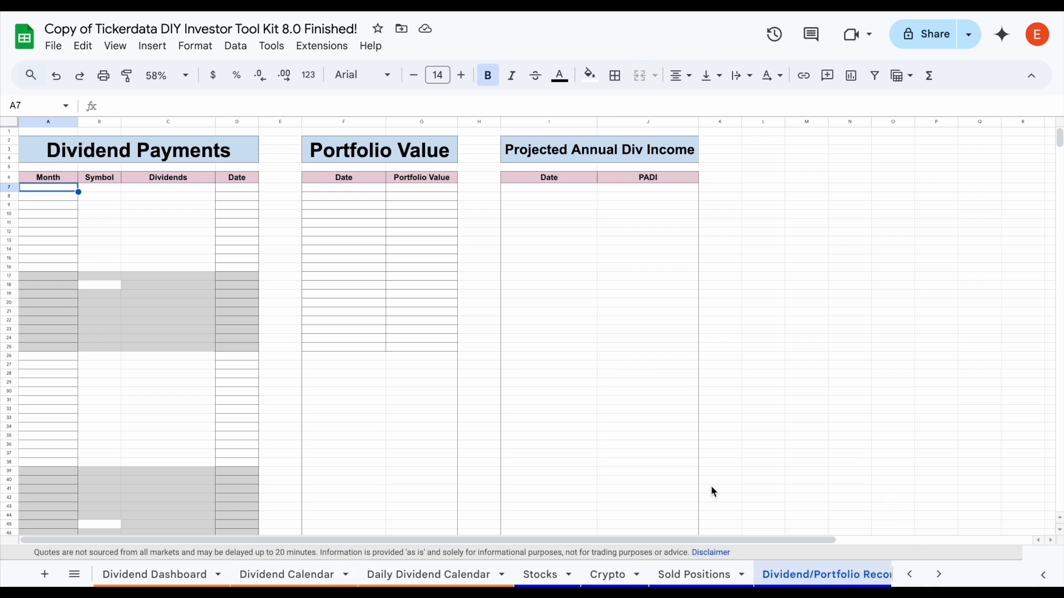
pyautogui.click(298, 574)
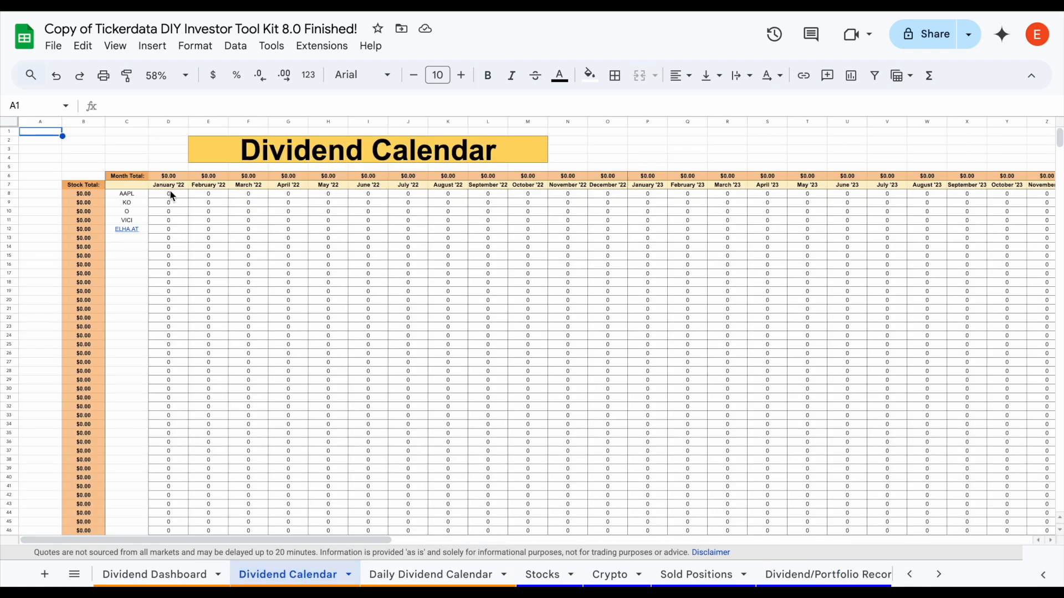
pyautogui.moveTo(170, 188); pyautogui.dragTo(489, 190)
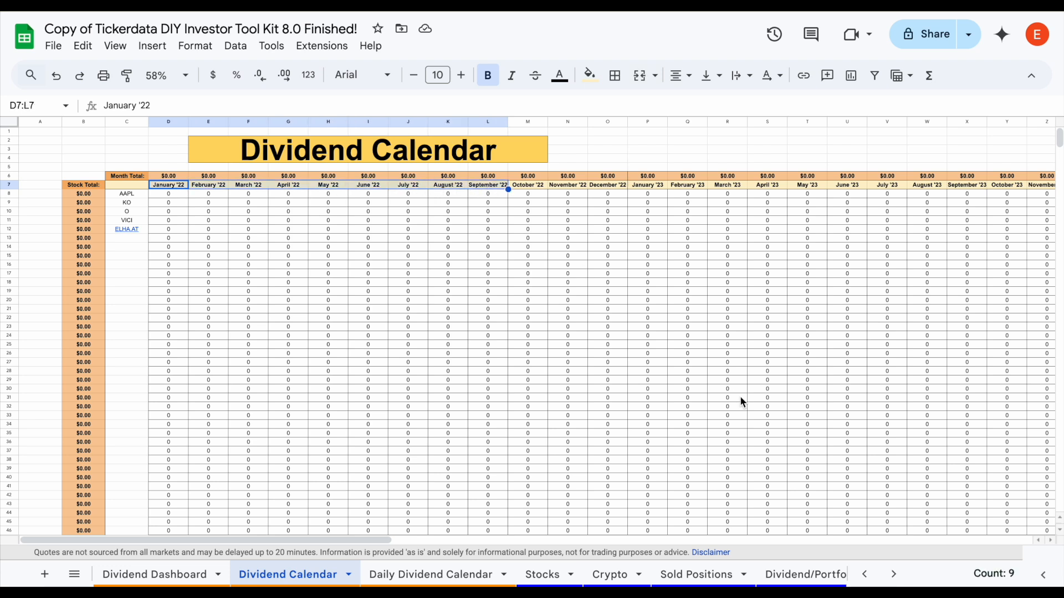
# - Go back to the Dividend/Portfolio Recording sheet and set its zoom to 90%
pyautogui.click(893, 575)
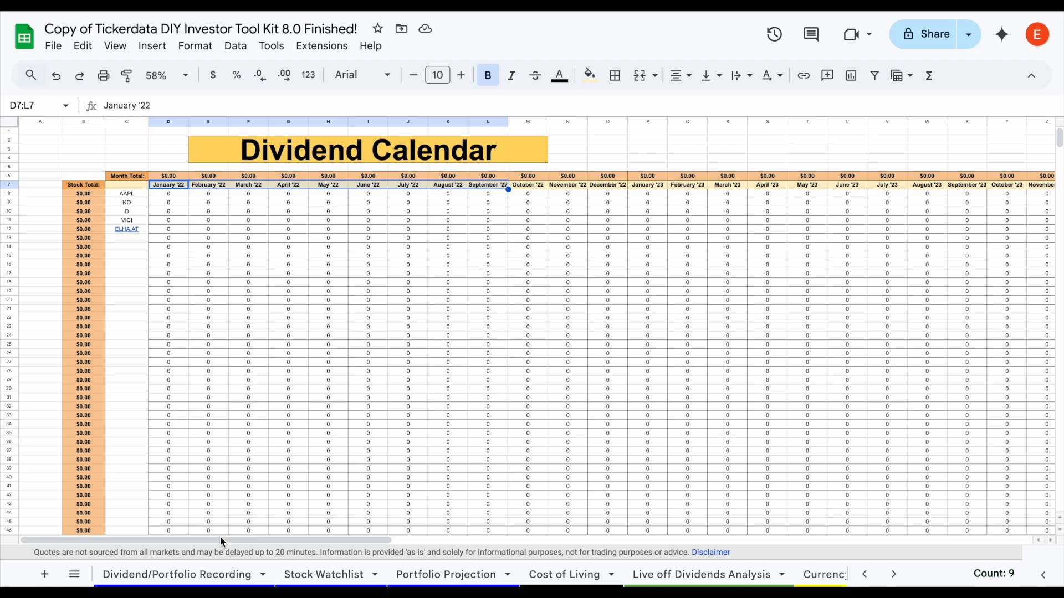
pyautogui.click(183, 574)
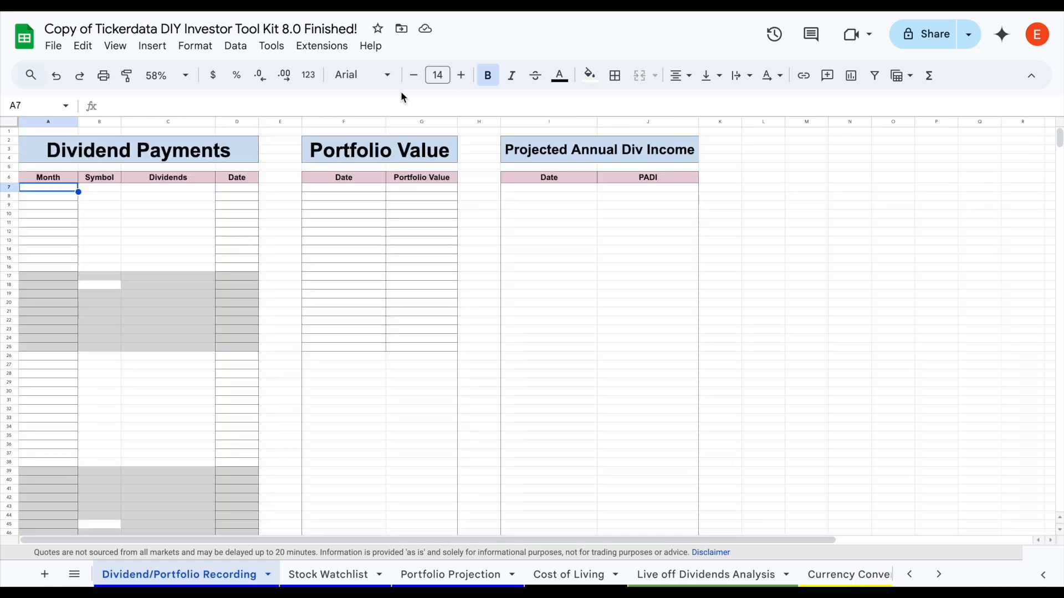
pyautogui.click(189, 78)
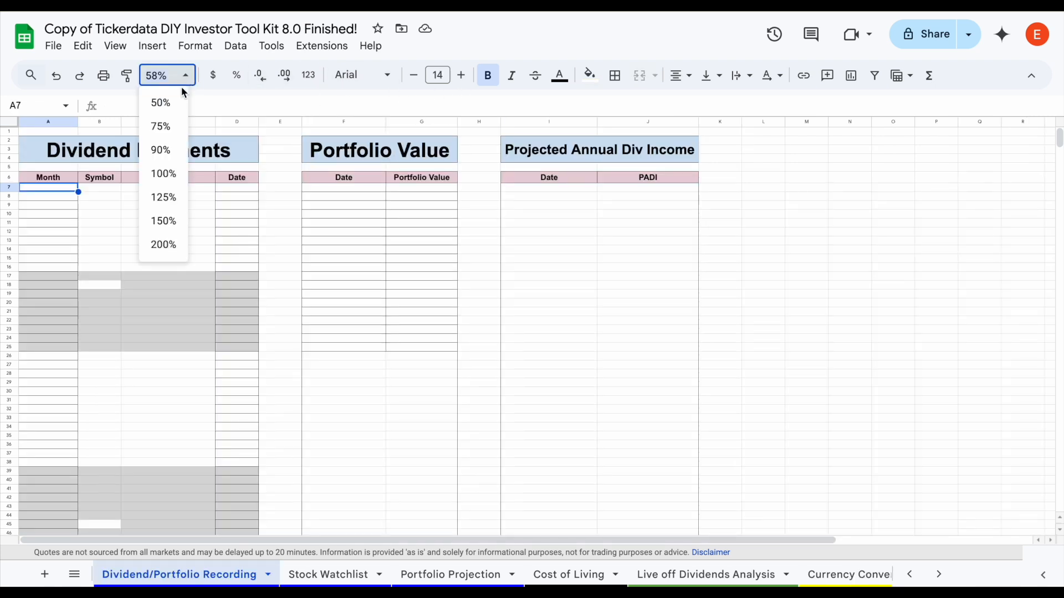
pyautogui.click(171, 145)
# - Look over the empty Portfolio Value and Projected Annual Div Income tables
pyautogui.hscroll(2, 455, 252)
pyautogui.moveTo(454, 229); pyautogui.dragTo(465, 276)
pyautogui.hscroll(4, 464, 276)
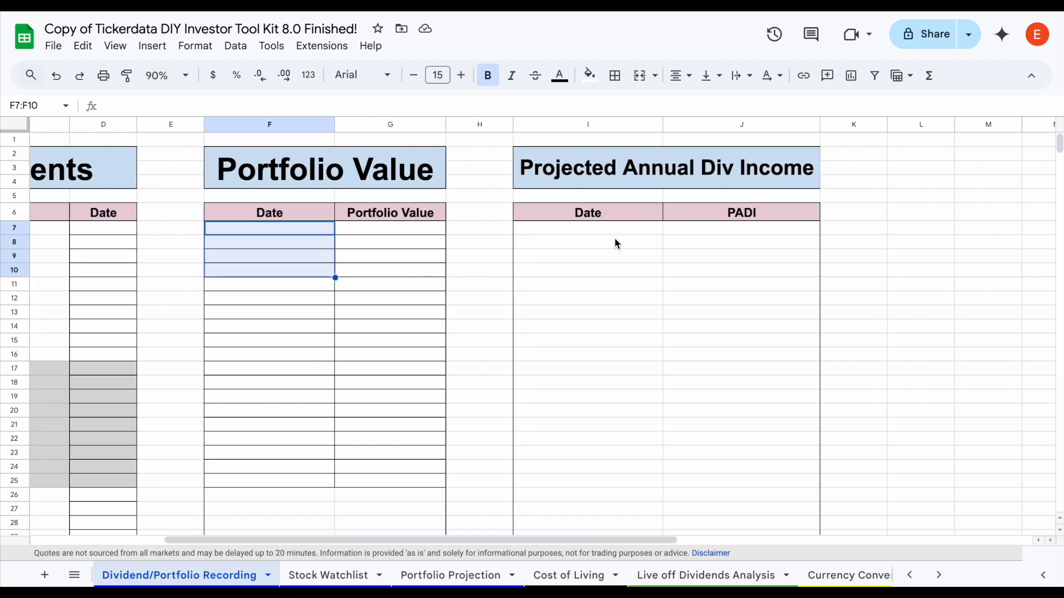
pyautogui.moveTo(615, 240); pyautogui.dragTo(715, 254)
pyautogui.hscroll(-5, 715, 253)
# - Record the first dividend payment in row 7 with month Janaury '25, symbol VICI, dividend 5 and date 1/1/25
pyautogui.click(97, 229)
pyautogui.click(99, 245)
pyautogui.click(95, 229)
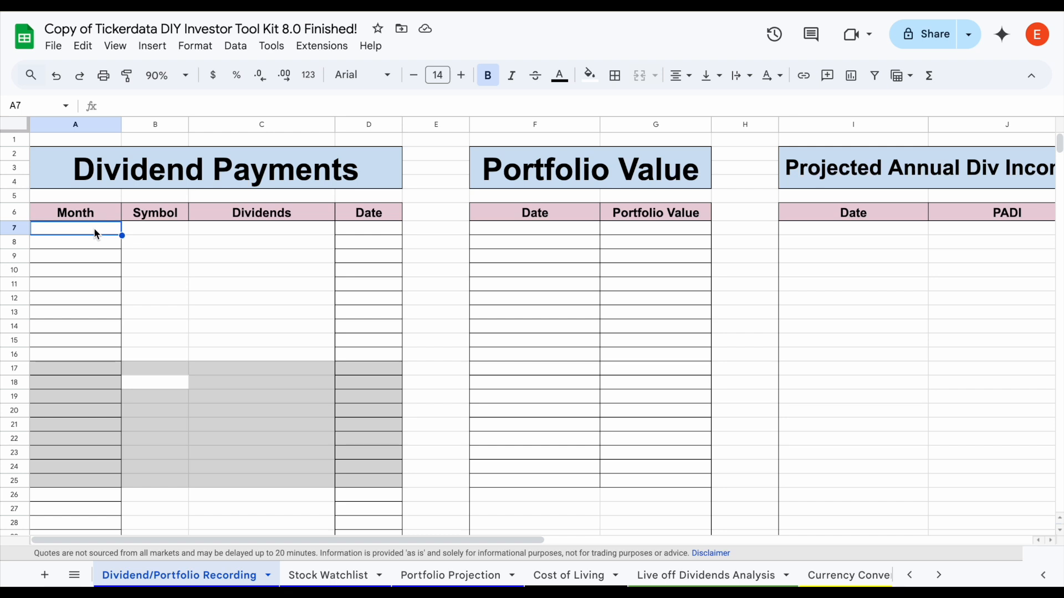
pyautogui.write('Janaury')
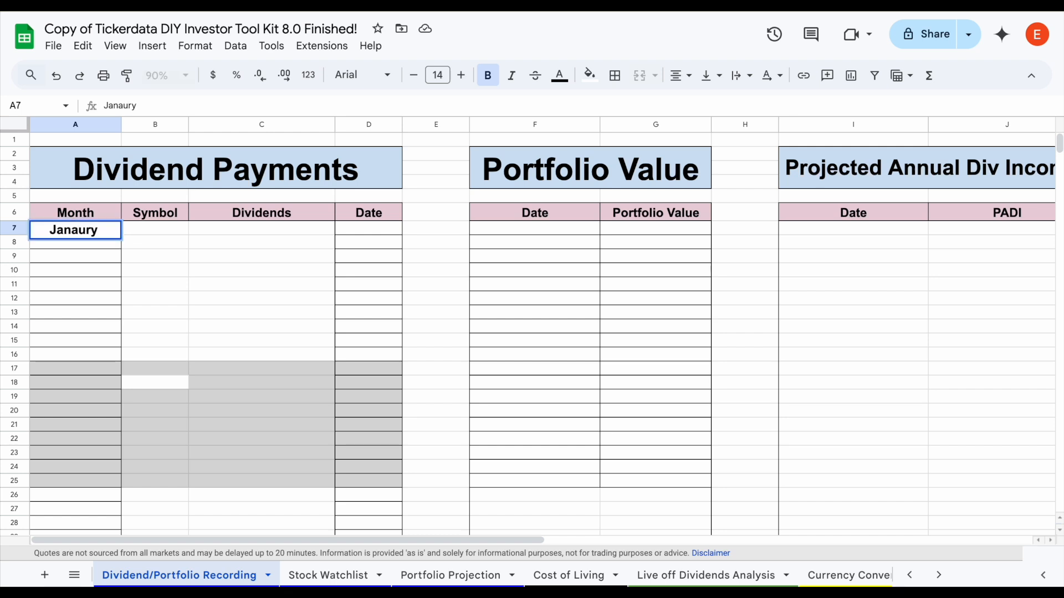
pyautogui.write(" '25")
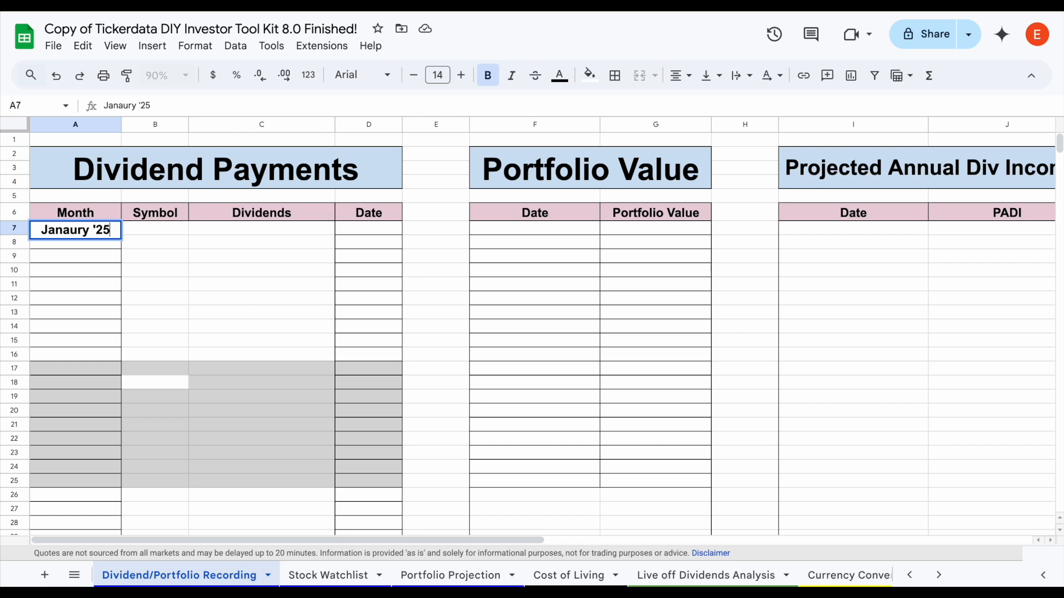
pyautogui.press('Tab')
pyautogui.write('VICI')
pyautogui.press('Tab')
pyautogui.write('5')
pyautogui.press('Tab')
pyautogui.write('1/1/25')
pyautogui.press('Return')
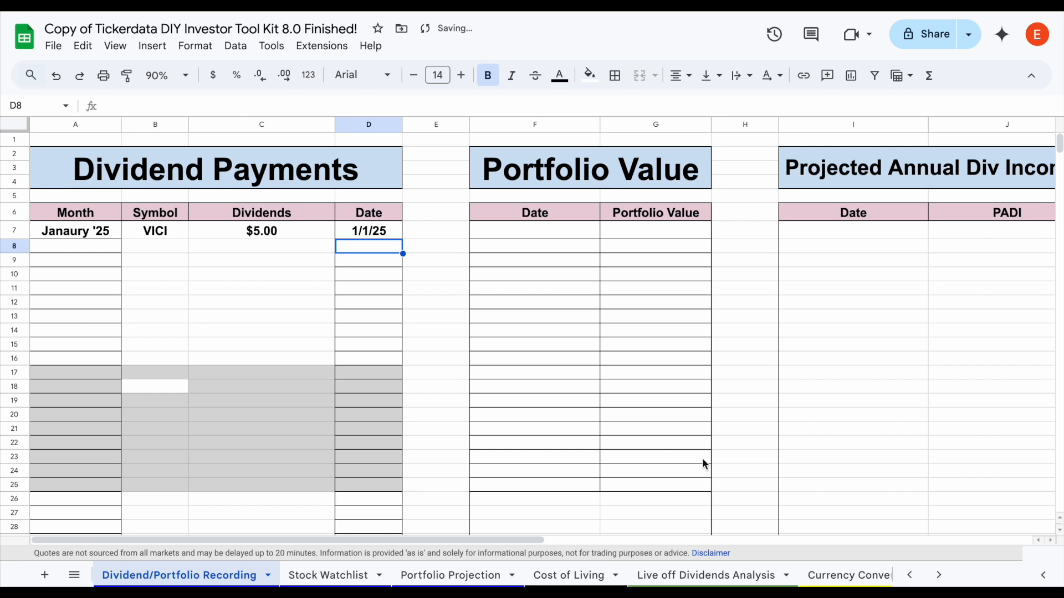
# - Open the Dividend Dashboard sheet and inspect the Historical Monthly Dividend Income chart's data point for the recorded payment
pyautogui.click(910, 575)
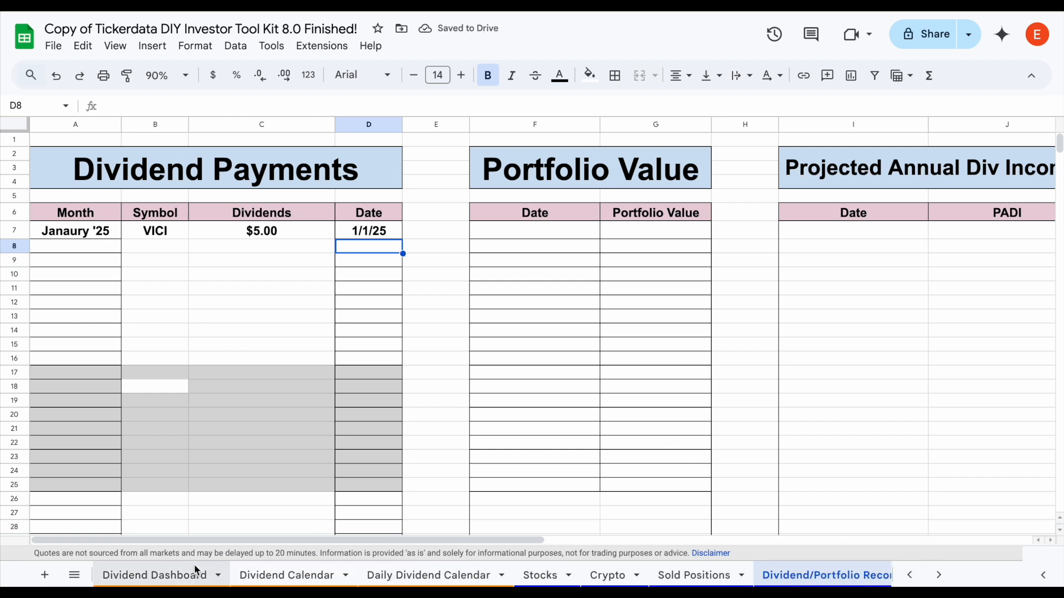
pyautogui.click(171, 576)
pyautogui.scroll(-3, 493, 294)
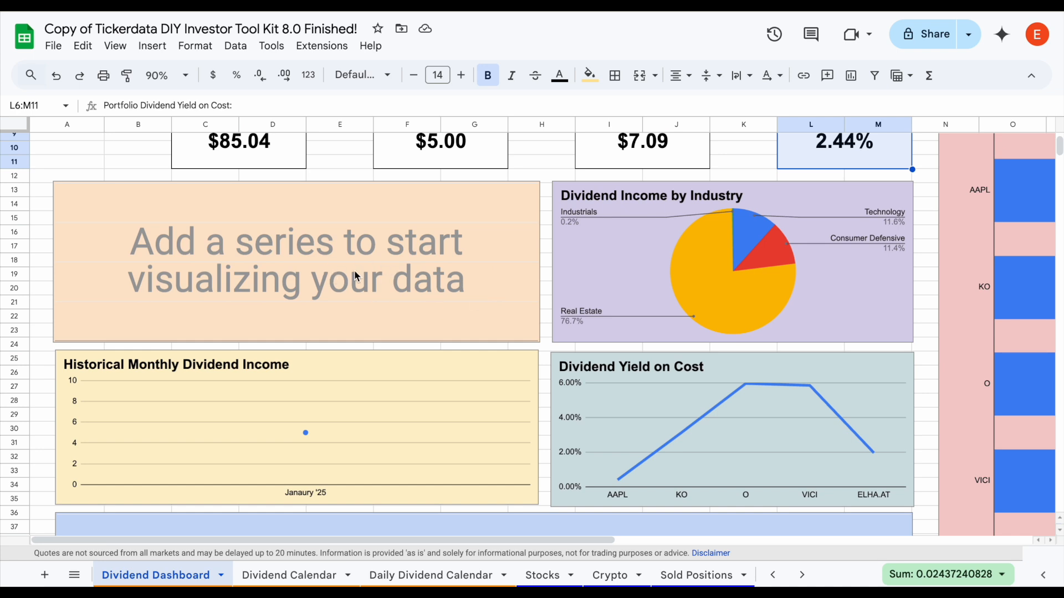
pyautogui.scroll(-4, 356, 277)
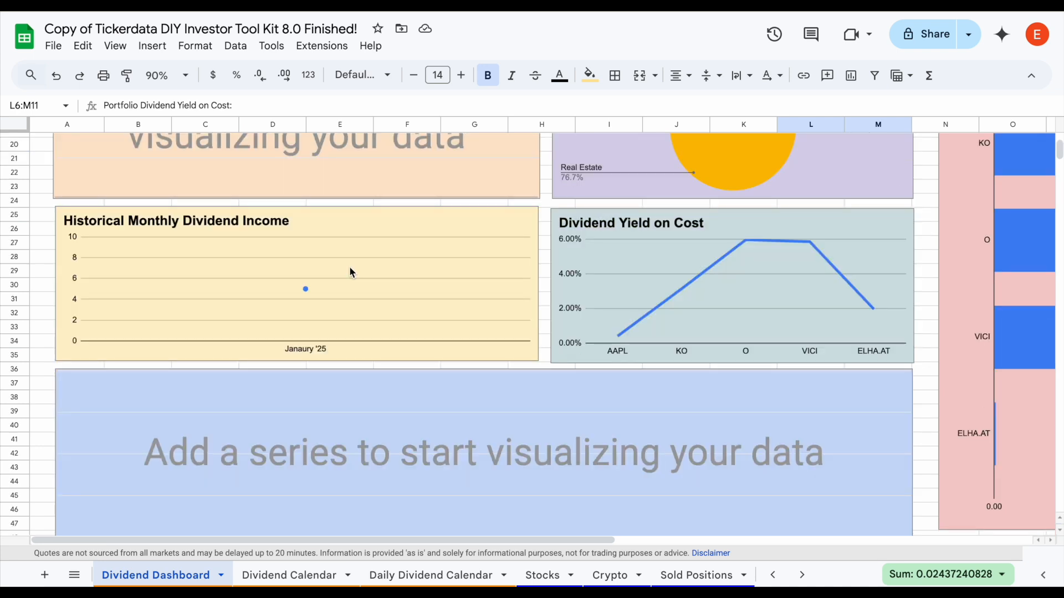
pyautogui.click(311, 295)
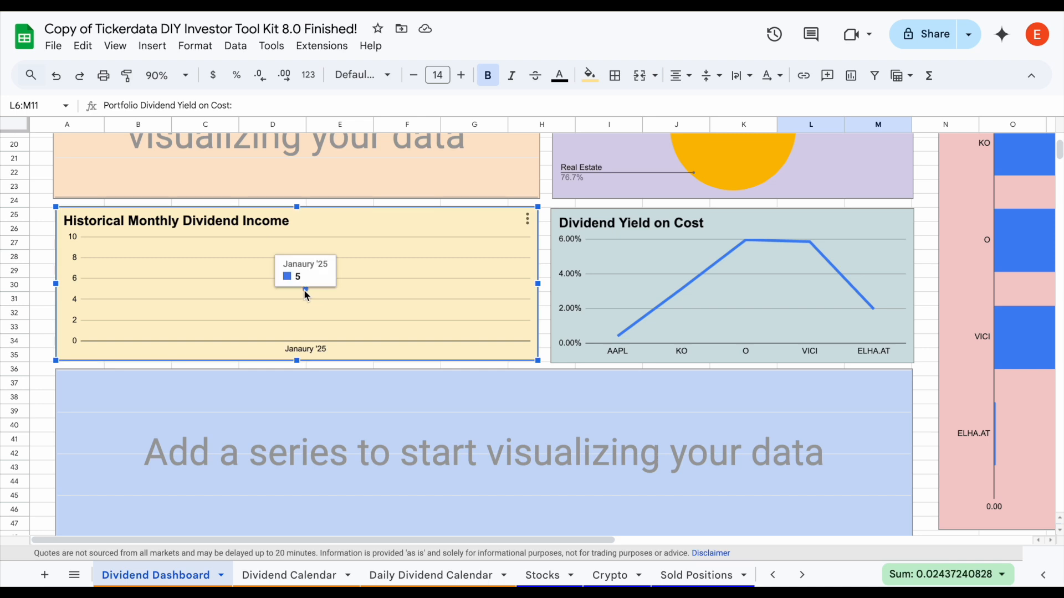
# - Return to the Dividend/Portfolio Recording sheet and copy the Janaury '25 month entry down to rows 8 and 9
pyautogui.click(801, 574)
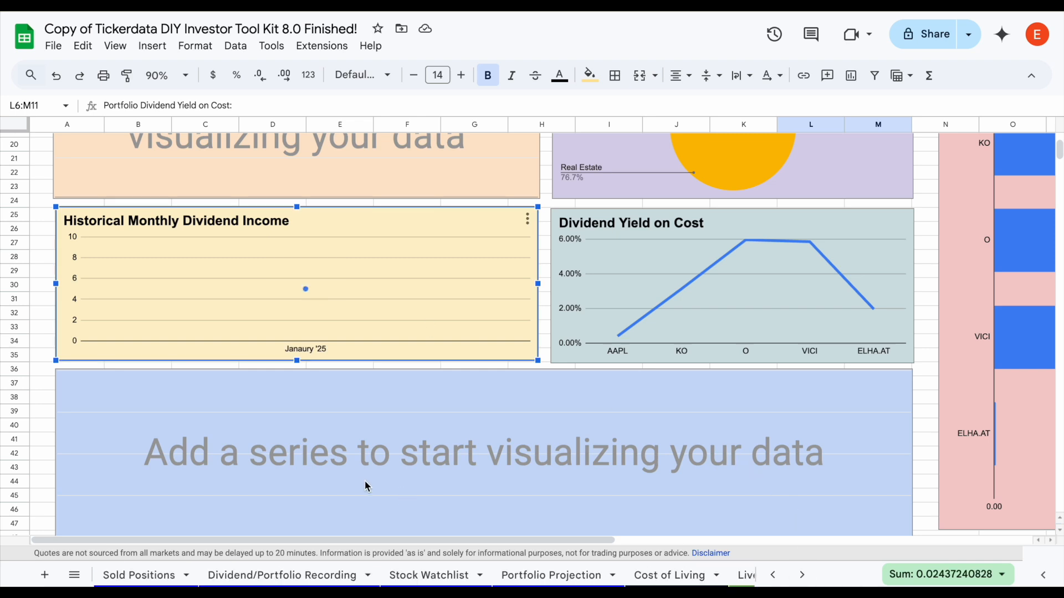
pyautogui.click(288, 575)
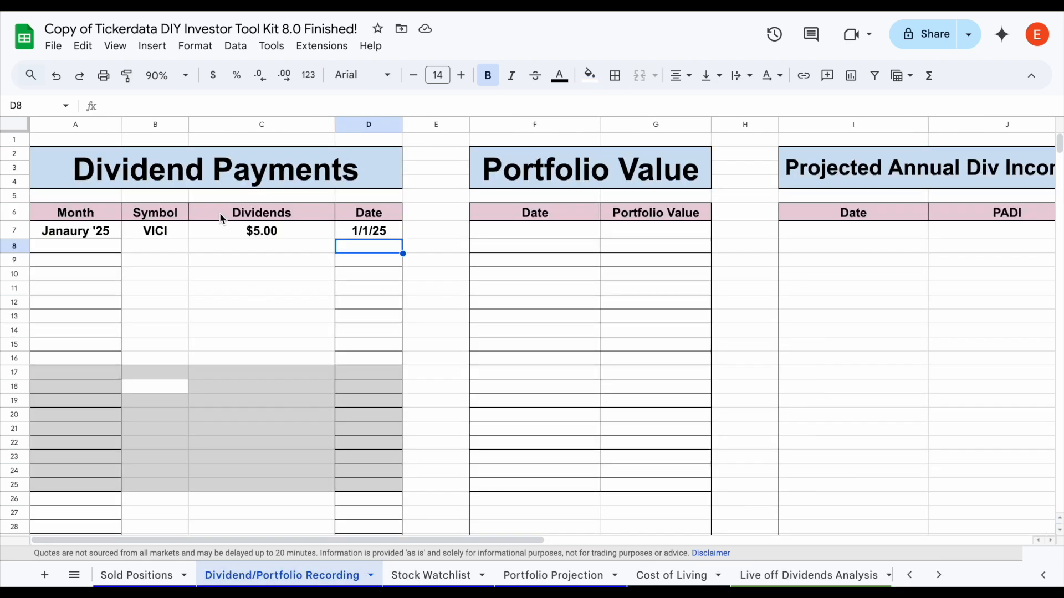
pyautogui.click(105, 249)
pyautogui.press('Up')
pyautogui.hotkey('ctrl', 'c')
pyautogui.hotkey('shift', 'Down')
pyautogui.hotkey('shift', 'Down')
pyautogui.hotkey('ctrl', 'v')
# - Fill in the second dividend payment in row 8 with symbol KO, dividend 3 and date 1/15/25
pyautogui.click(155, 247)
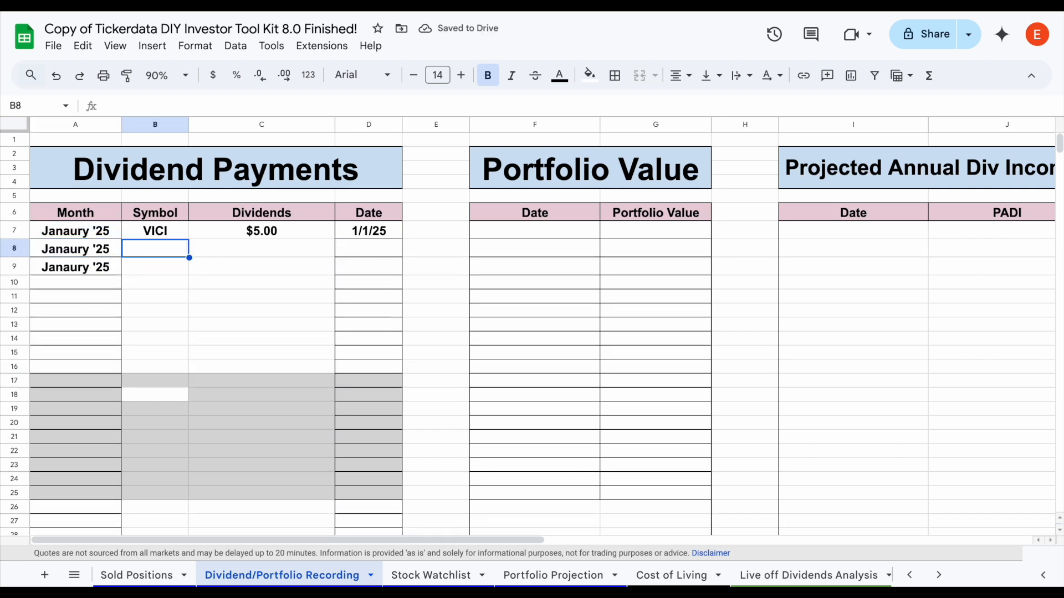
pyautogui.write('KO')
pyautogui.press('Tab')
pyautogui.write('3')
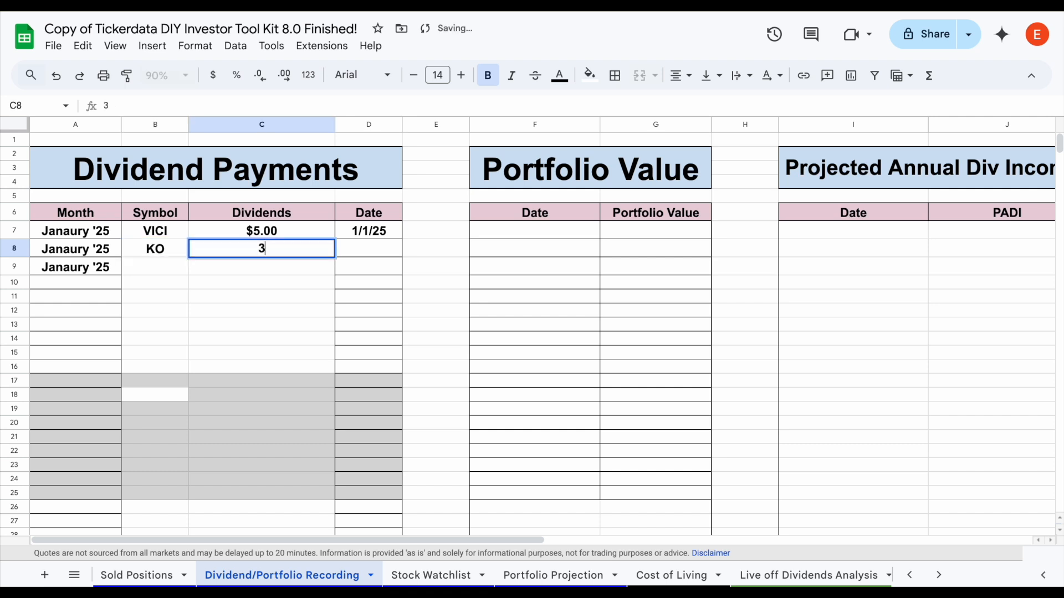
pyautogui.press('Tab')
pyautogui.write('1/15/25')
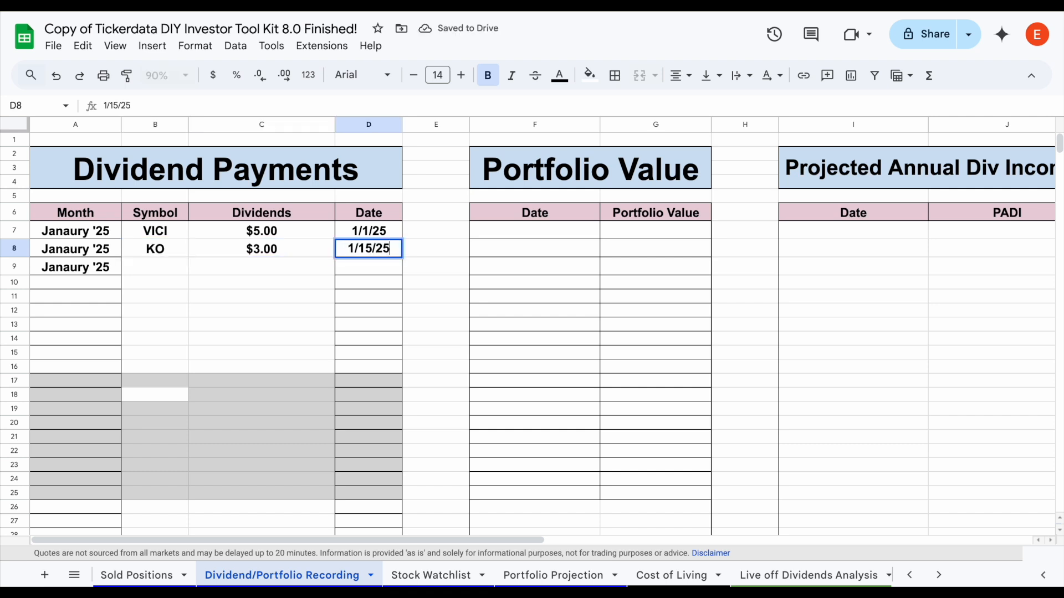
pyautogui.press('Return')
# - Fill in the third dividend payment in row 9 with symbol AAPL, dividend 2.50 and date 1/25/25
pyautogui.write('AAPL')
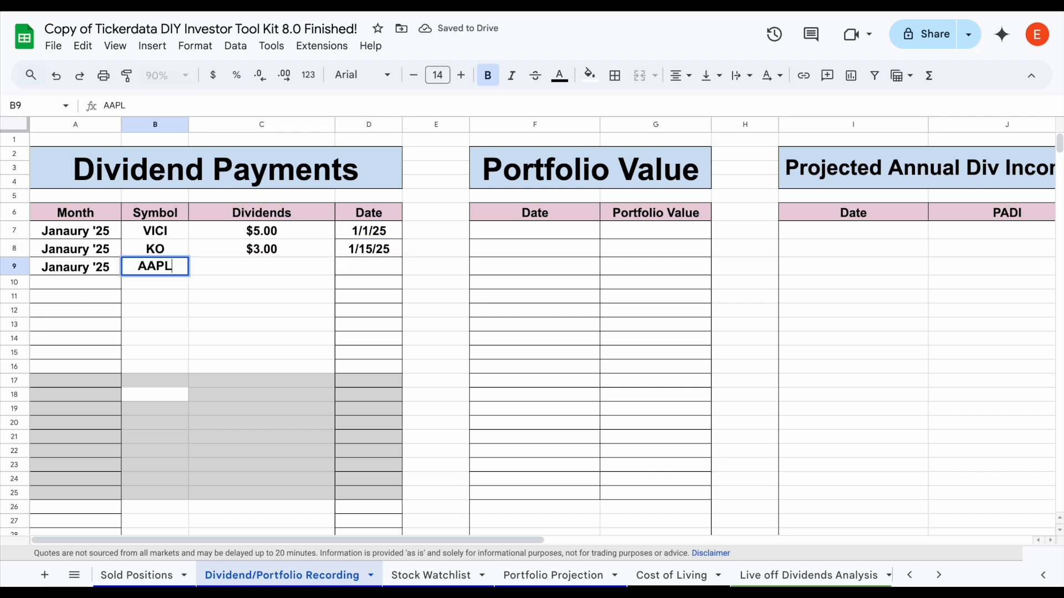
pyautogui.press('Tab')
pyautogui.write('2.50')
pyautogui.press('Tab')
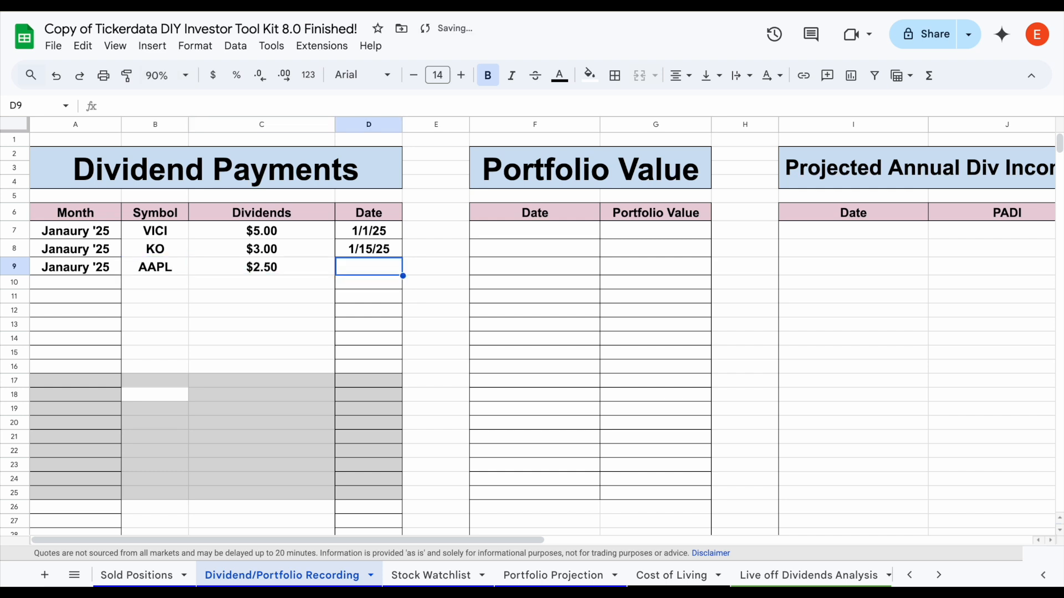
pyautogui.write('1/25/25')
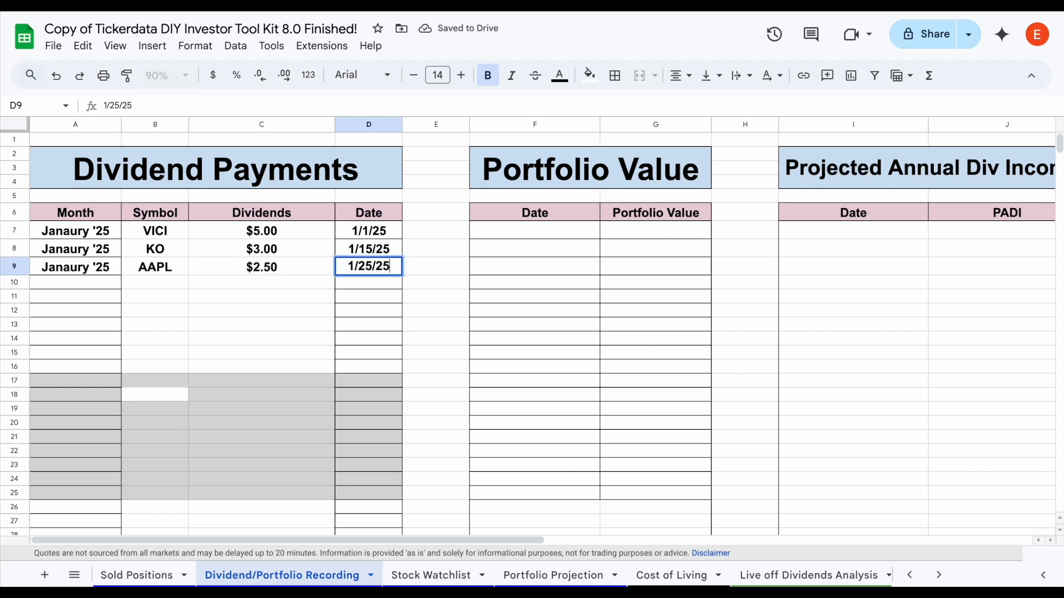
pyautogui.press('Return')
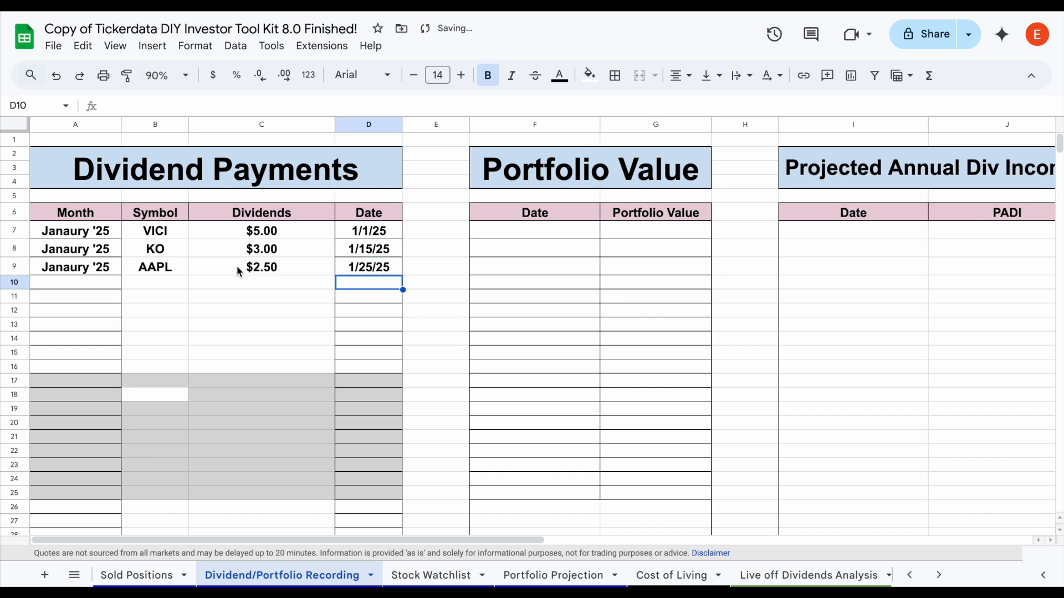
# - Review the November '24 to January '25 entries in the Portfolio Value table by selecting them
pyautogui.hscroll(2, 287, 276)
pyautogui.click(484, 232)
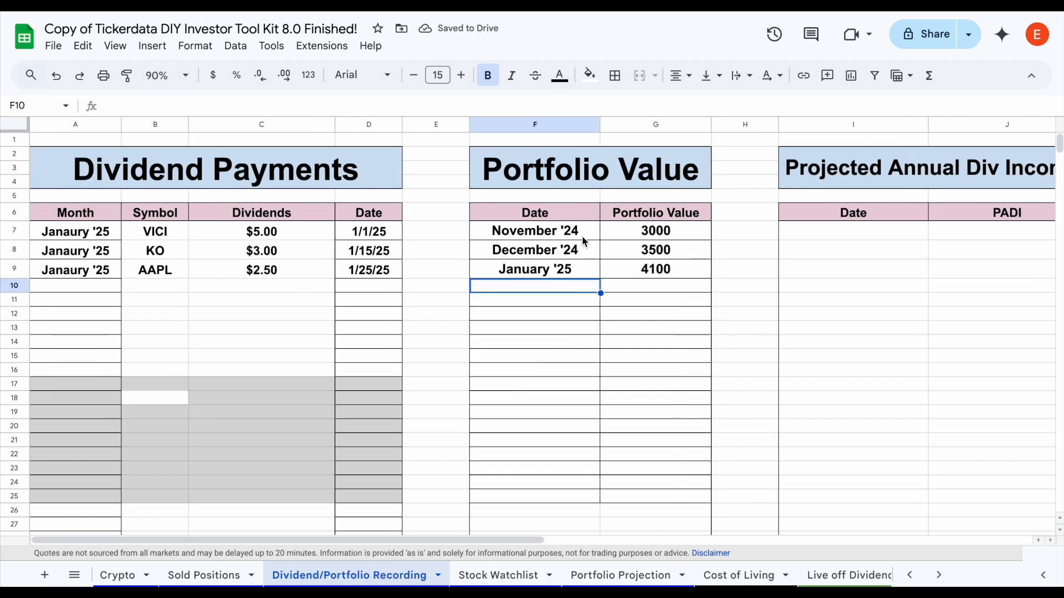
pyautogui.moveTo(581, 232); pyautogui.dragTo(660, 269)
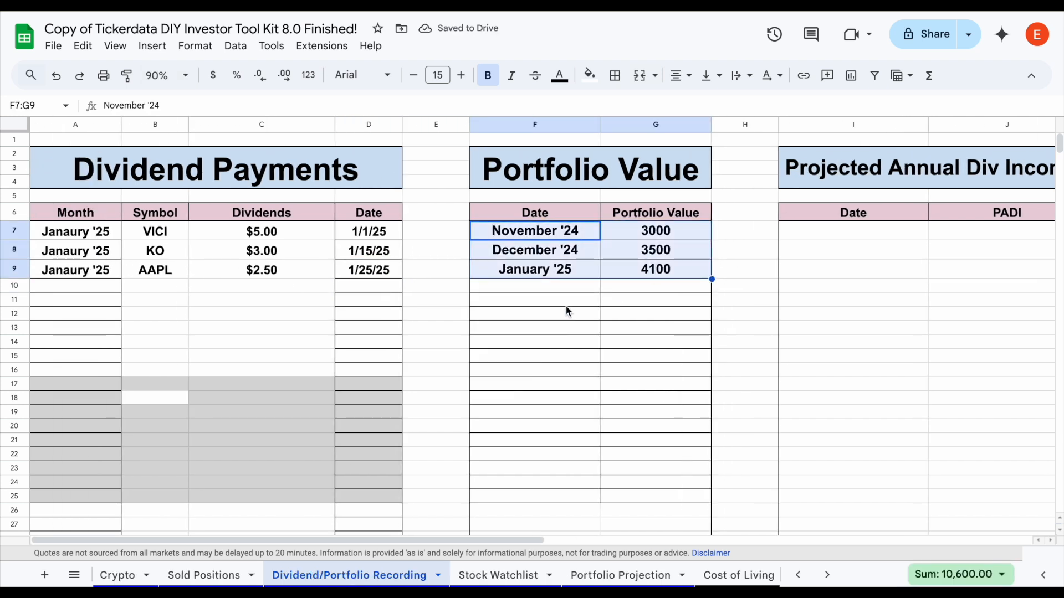
# - Copy the November '24 to January '25 dates into the Projected Annual Div Income table and enter PADI 50 and 68 for November and December
pyautogui.hscroll(5, 565, 305)
pyautogui.click(616, 233)
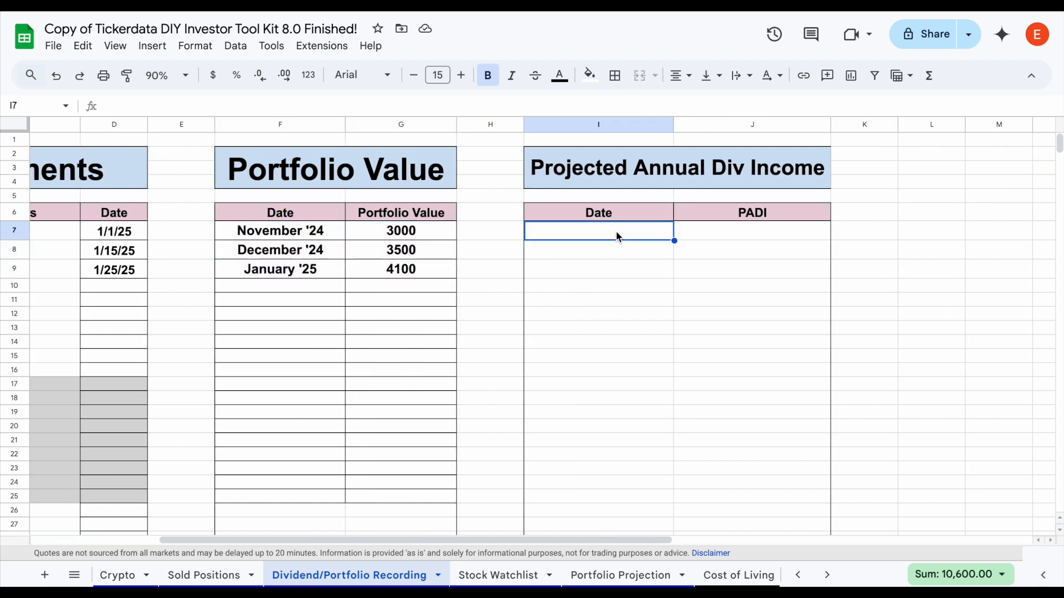
pyautogui.moveTo(322, 234); pyautogui.dragTo(321, 270)
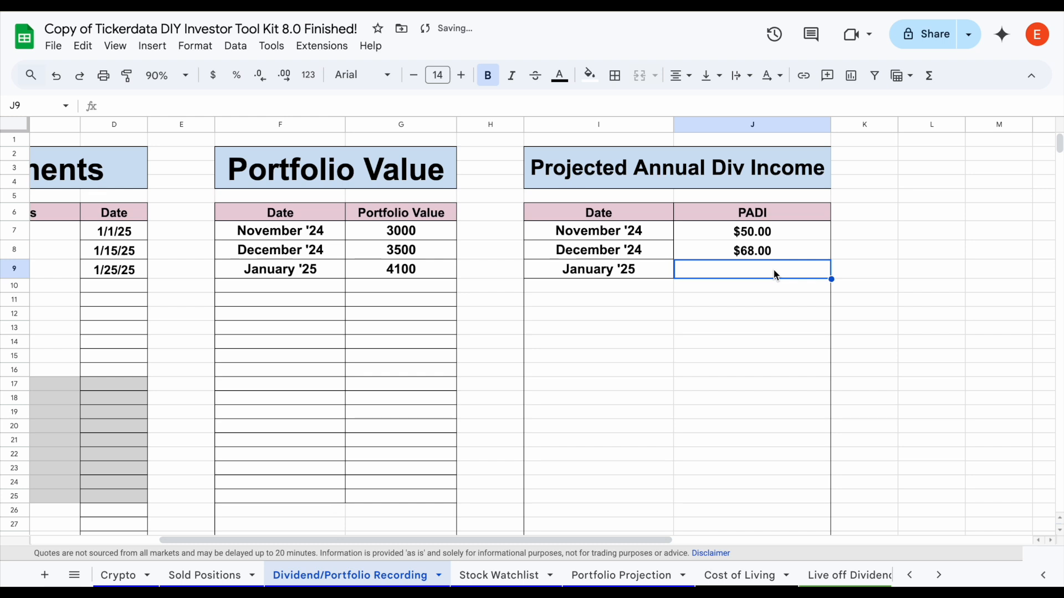
pyautogui.moveTo(642, 273); pyautogui.dragTo(709, 276)
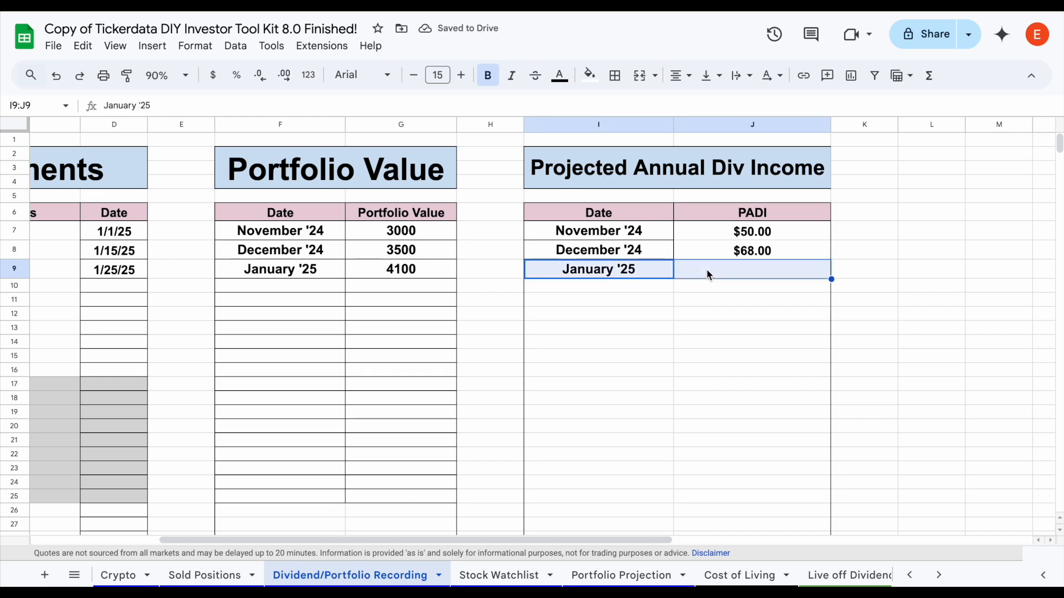
# - Look up the Expected Yearly Dividend Income on the Dividend Dashboard sheet
pyautogui.click(910, 575)
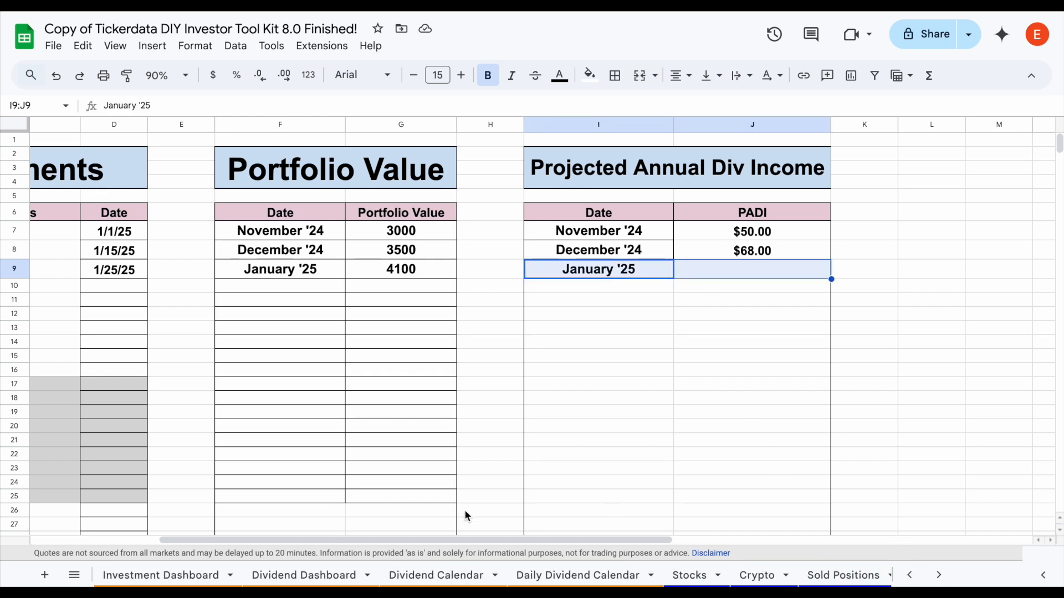
pyautogui.click(325, 575)
pyautogui.click(290, 214)
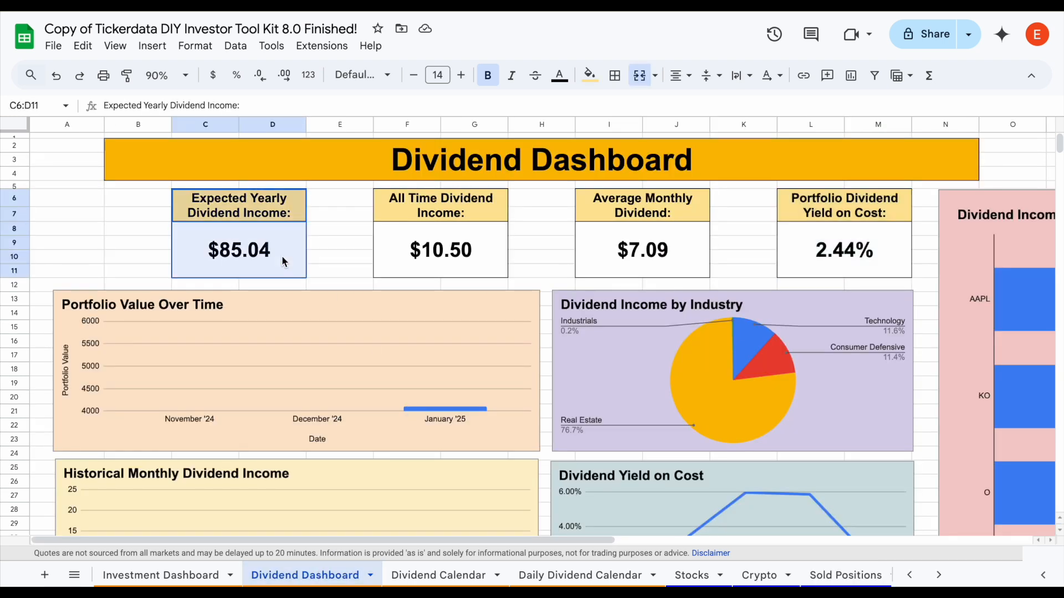
pyautogui.click(281, 279)
pyautogui.click(939, 574)
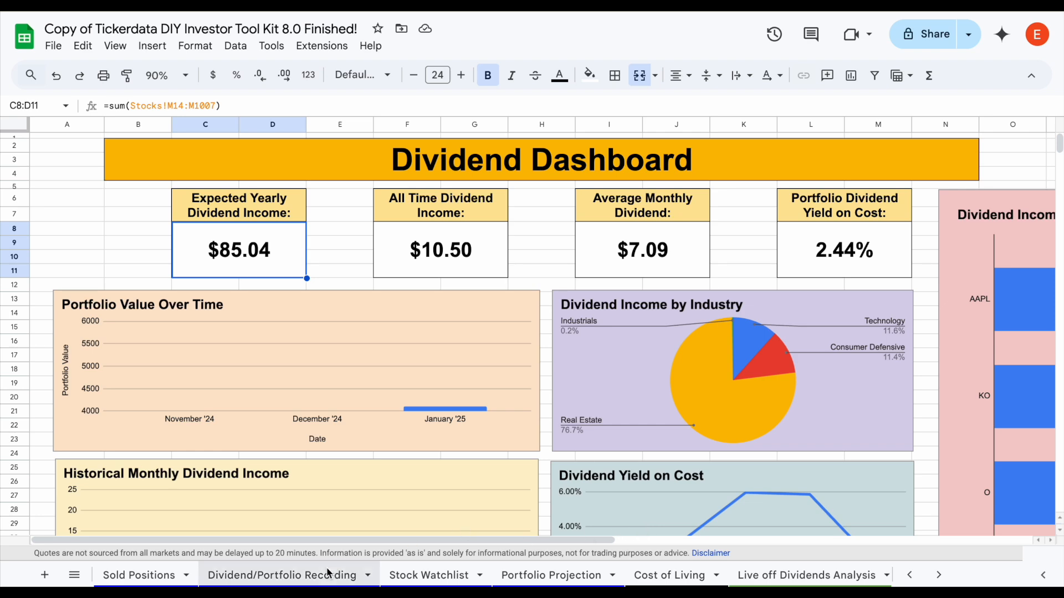
# - Return to the Dividend/Portfolio Recording sheet and set the January '25 PADI to 85
pyautogui.click(349, 574)
pyautogui.click(771, 273)
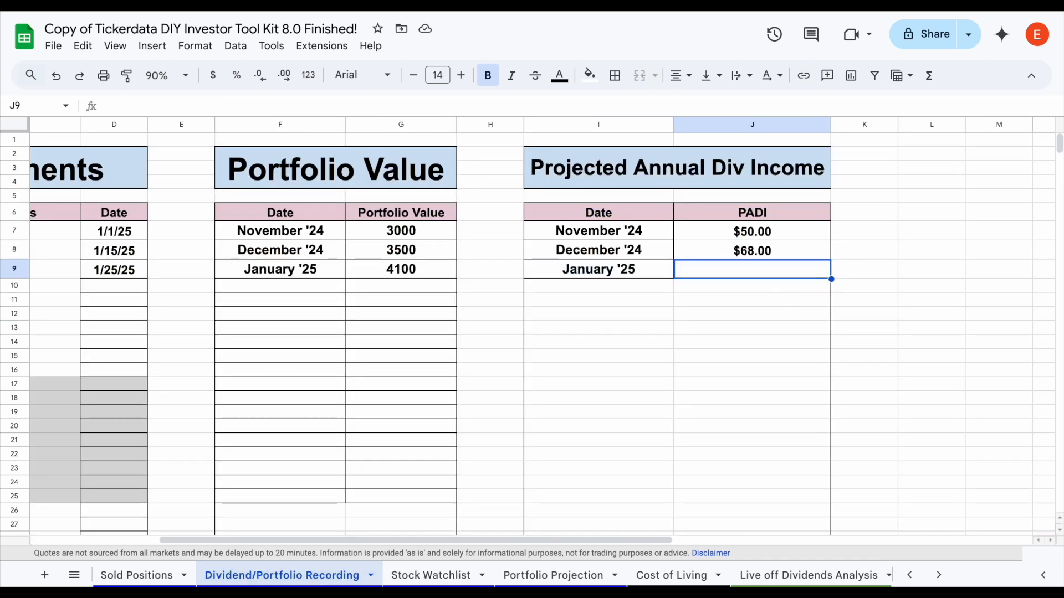
pyautogui.write('85')
pyautogui.press('Return')
pyautogui.click(928, 265)
pyautogui.hscroll(-3, 928, 265)
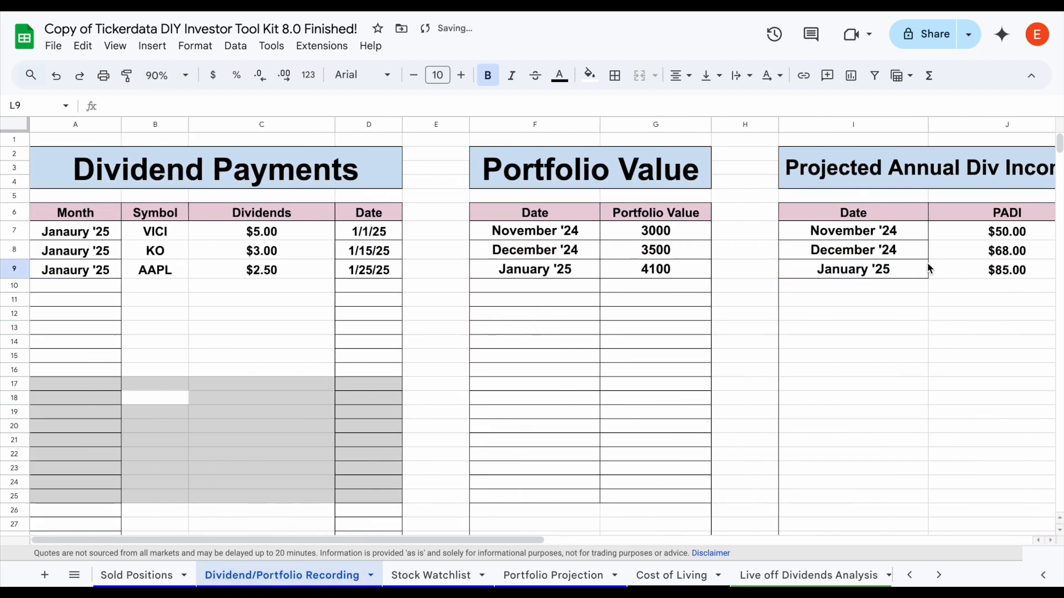
# - Open the Dividend Dashboard sheet and set its zoom to 70%
pyautogui.click(910, 575)
pyautogui.click(909, 574)
pyautogui.click(180, 574)
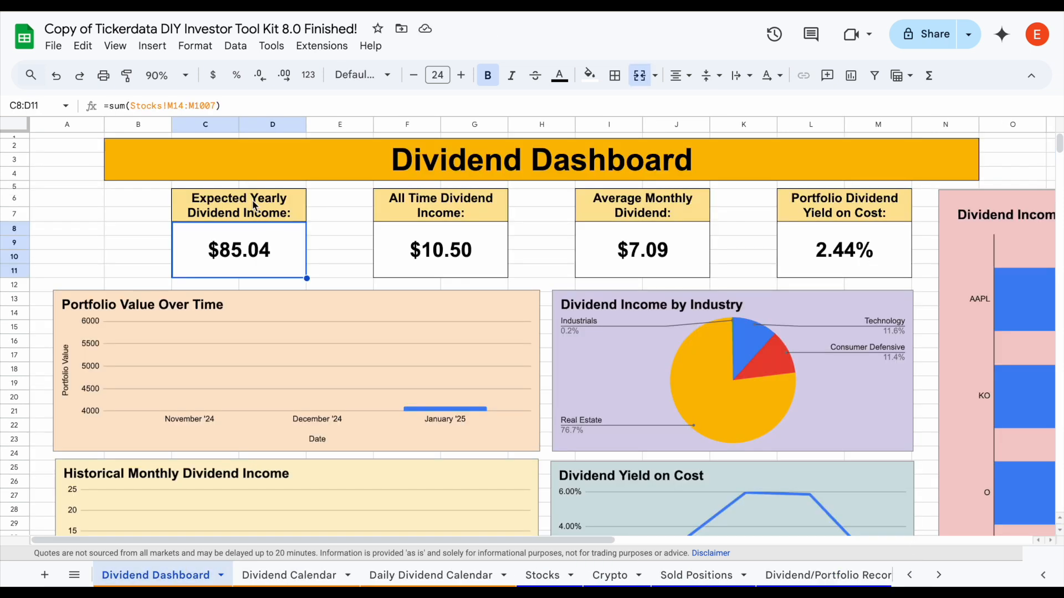
pyautogui.click(158, 76)
pyautogui.write('70')
pyautogui.press('Return')
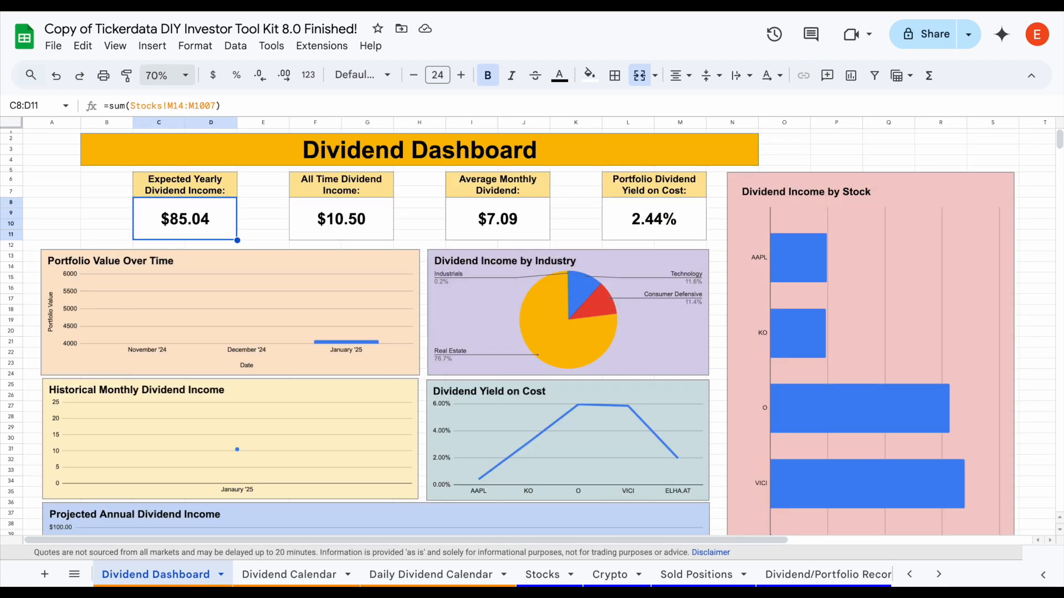
# - Examine the Dividend Dashboard charts for portfolio value, historical monthly dividends, projected annual income, industry split and yield on cost
pyautogui.scroll(-1, 334, 291)
pyautogui.click(230, 331)
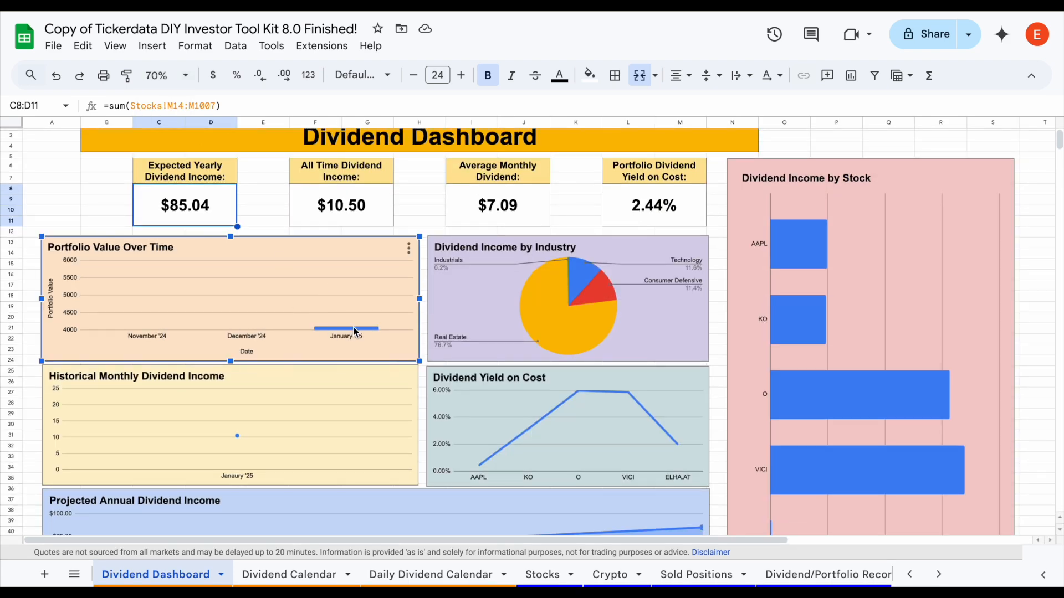
pyautogui.click(206, 440)
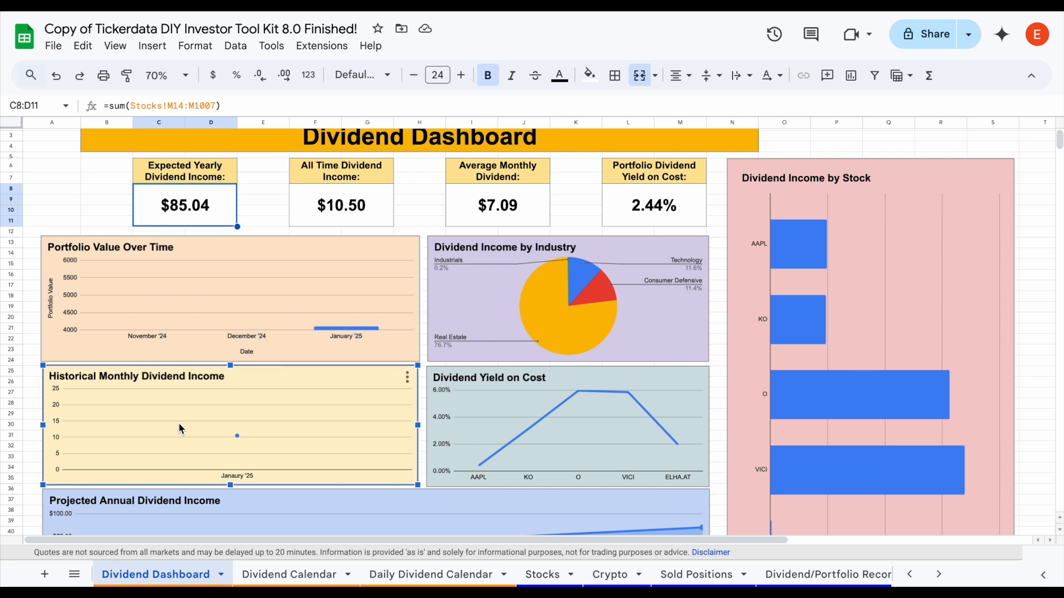
pyautogui.moveTo(240, 443)
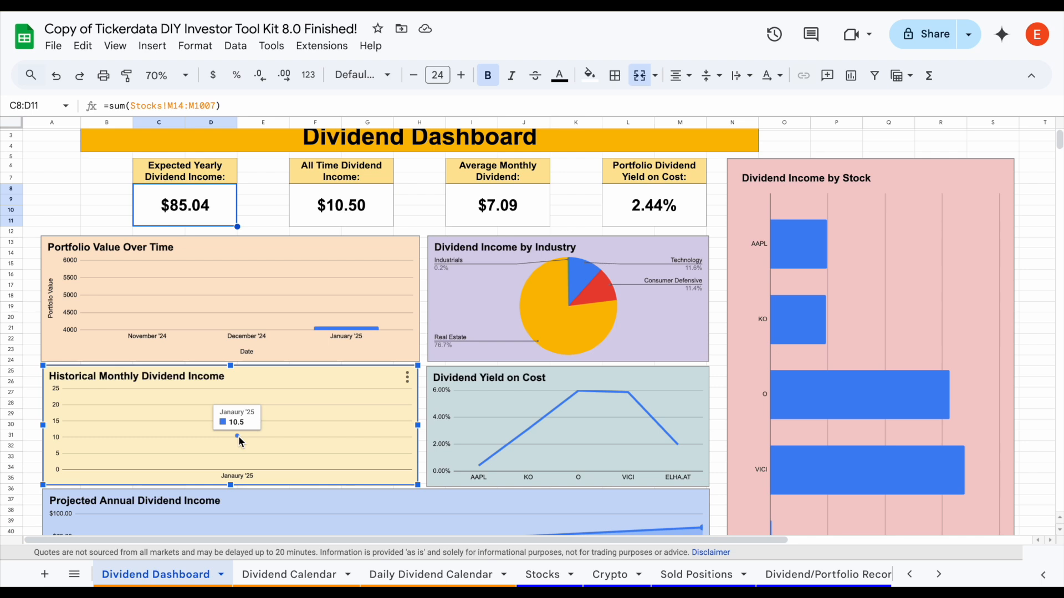
pyautogui.scroll(-1, 390, 400)
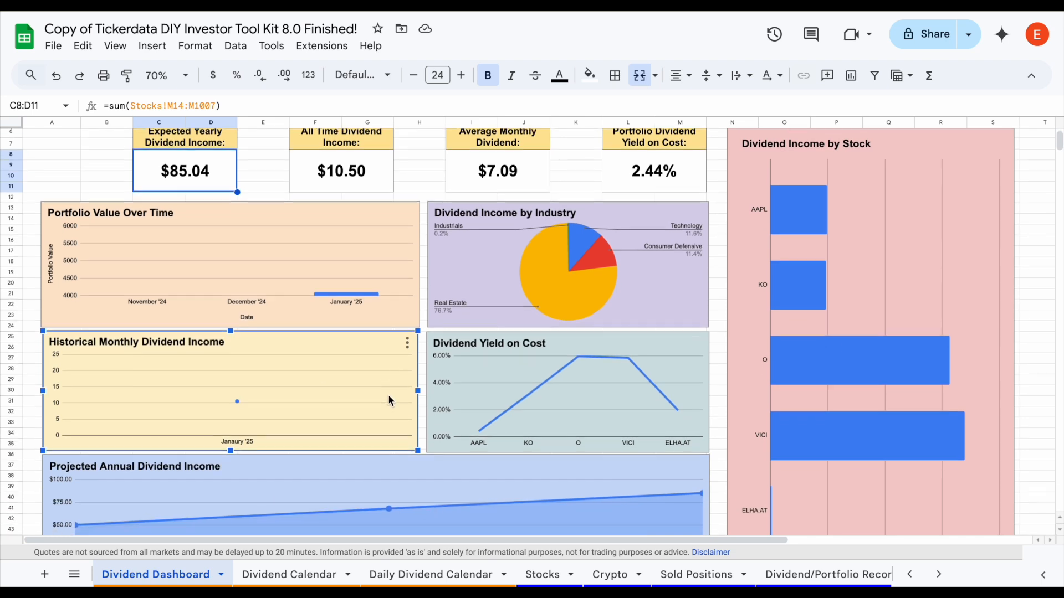
pyautogui.scroll(-2, 390, 400)
pyautogui.scroll(-2, 308, 402)
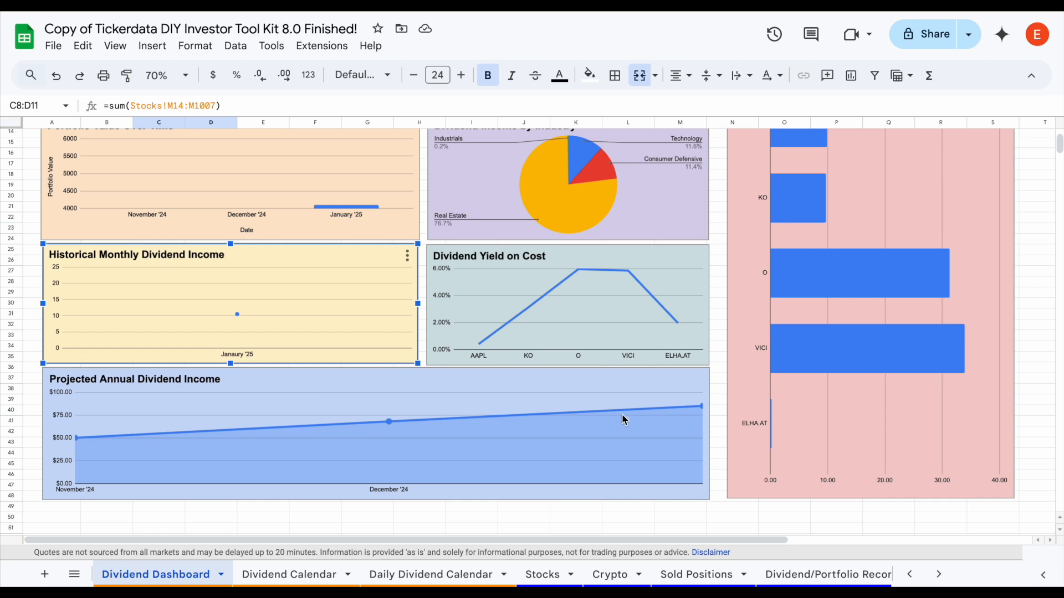
pyautogui.scroll(4, 634, 422)
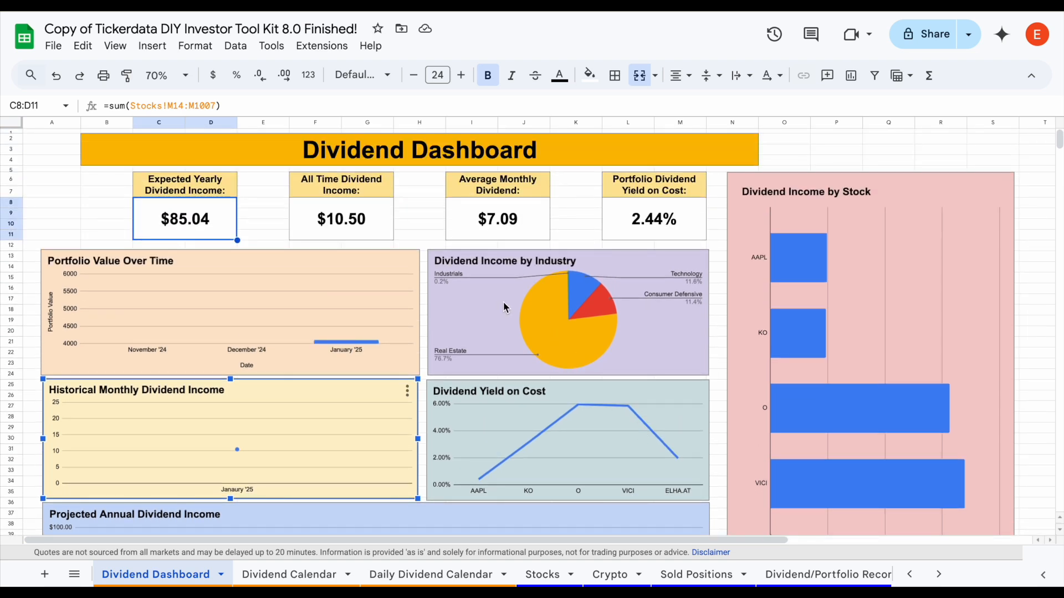
pyautogui.click(573, 436)
pyautogui.click(484, 326)
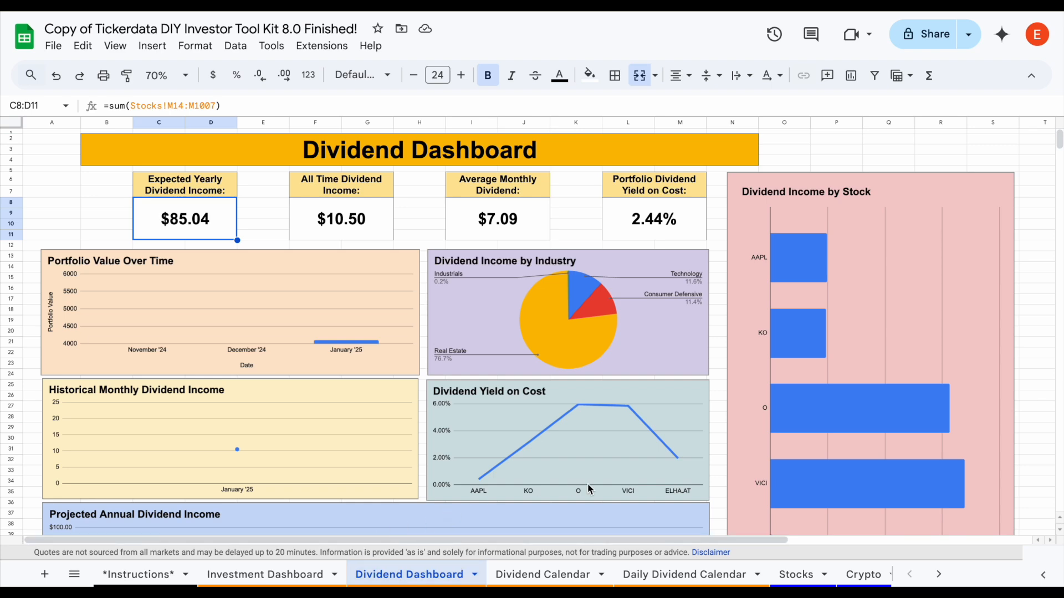
# - Examine the January '25 dividends of the first four stocks on the Dividend Calendar sheet, along with the earlier months
pyautogui.click(550, 575)
pyautogui.hscroll(-4, 437, 335)
pyautogui.hscroll(6, 436, 335)
pyautogui.click(514, 299)
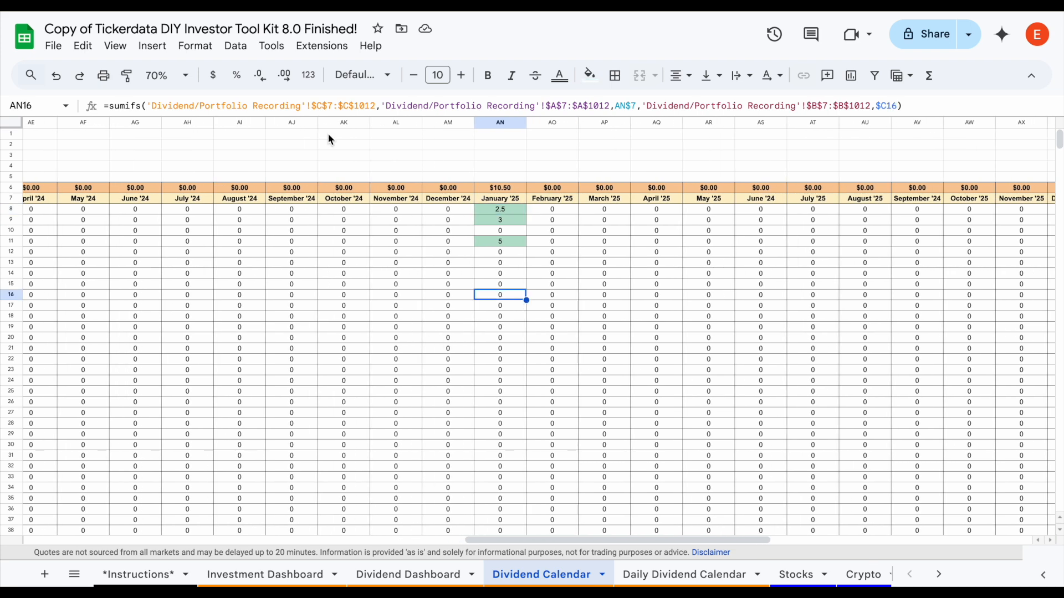
pyautogui.moveTo(517, 213); pyautogui.dragTo(517, 243)
pyautogui.hscroll(-10, 517, 243)
pyautogui.hscroll(-10, 517, 242)
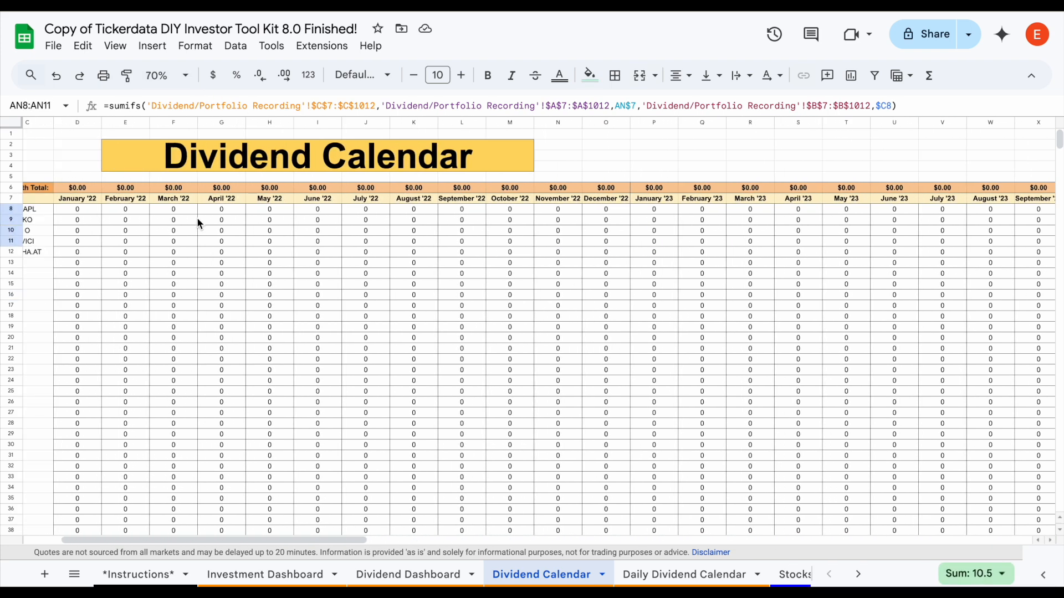
pyautogui.hscroll(9, 415, 290)
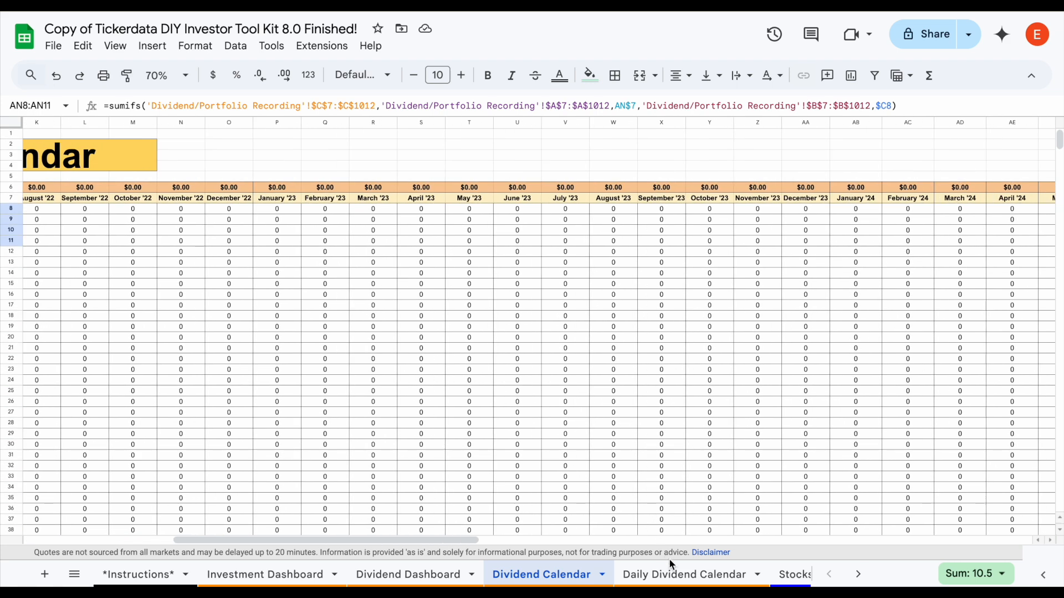
# - Examine the January row, Highest Day and total dividends of the 2025 calendar on the Daily Dividend Calendar sheet
pyautogui.click(682, 574)
pyautogui.moveTo(117, 217); pyautogui.dragTo(745, 215)
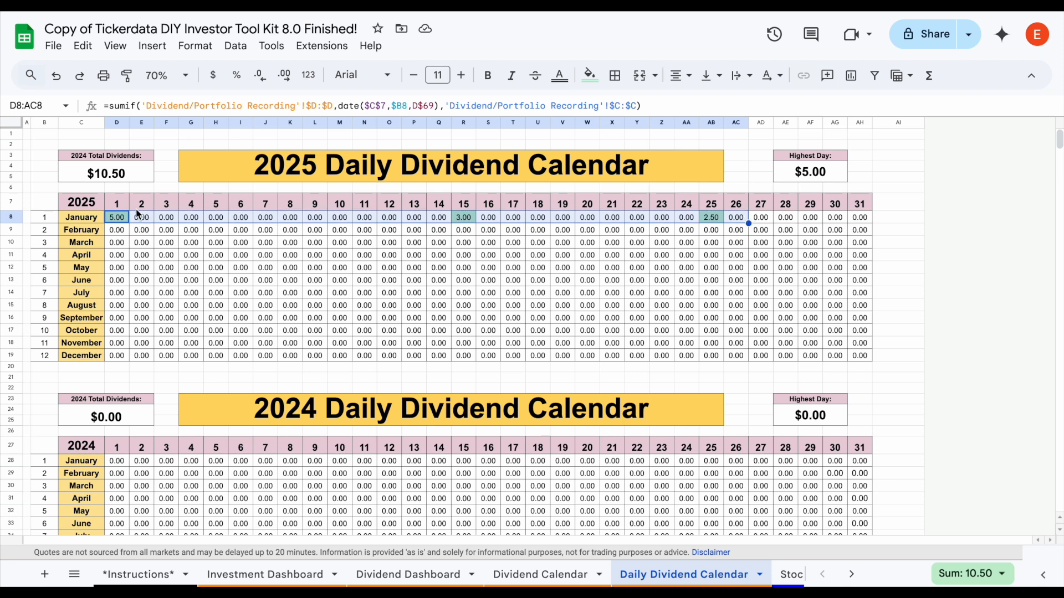
pyautogui.click(735, 218)
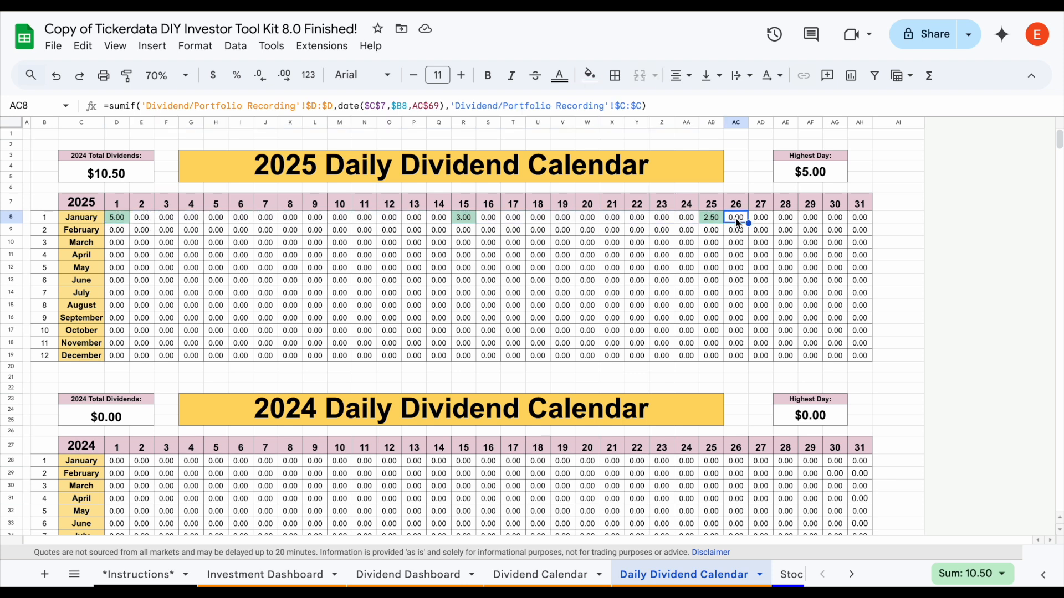
pyautogui.click(830, 155)
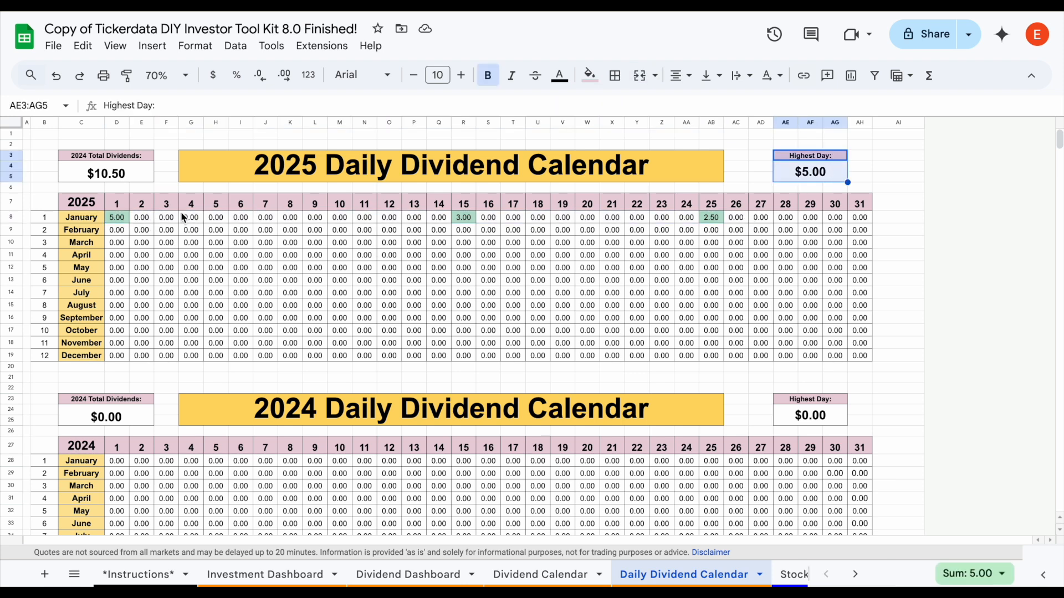
pyautogui.click(137, 158)
pyautogui.click(137, 175)
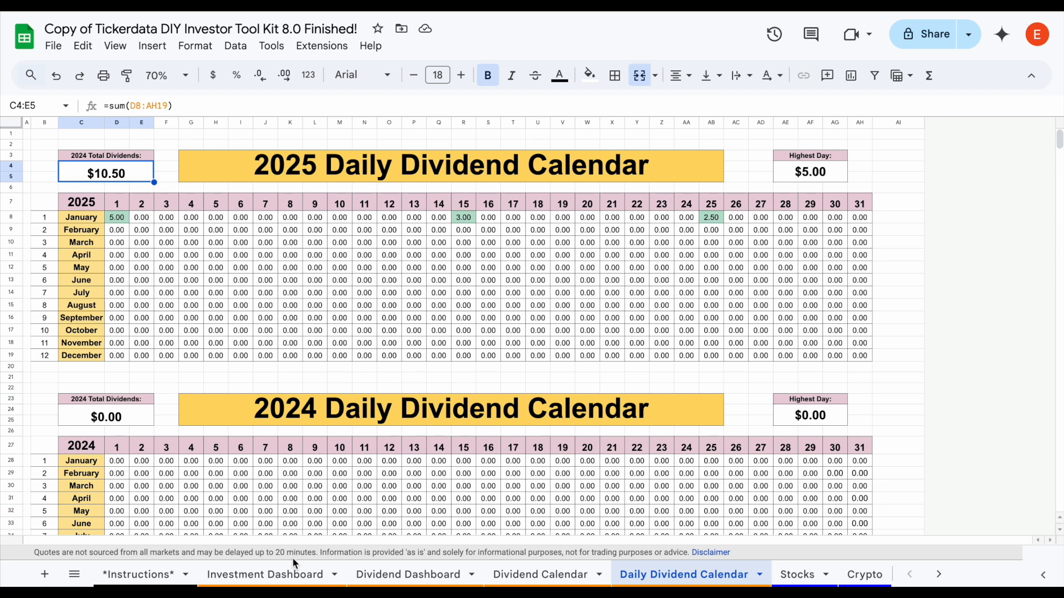
# - Look through the dashboard and dividend calendar sheets once more, ending on the Investment Dashboard
pyautogui.click(288, 574)
pyautogui.click(411, 574)
pyautogui.click(540, 574)
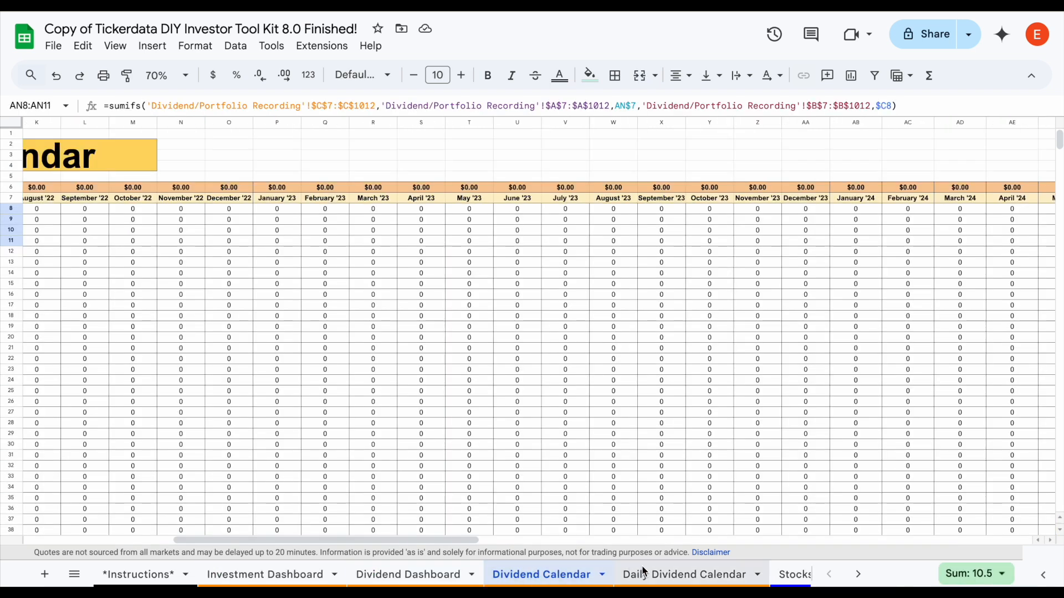
pyautogui.click(644, 574)
pyautogui.click(261, 577)
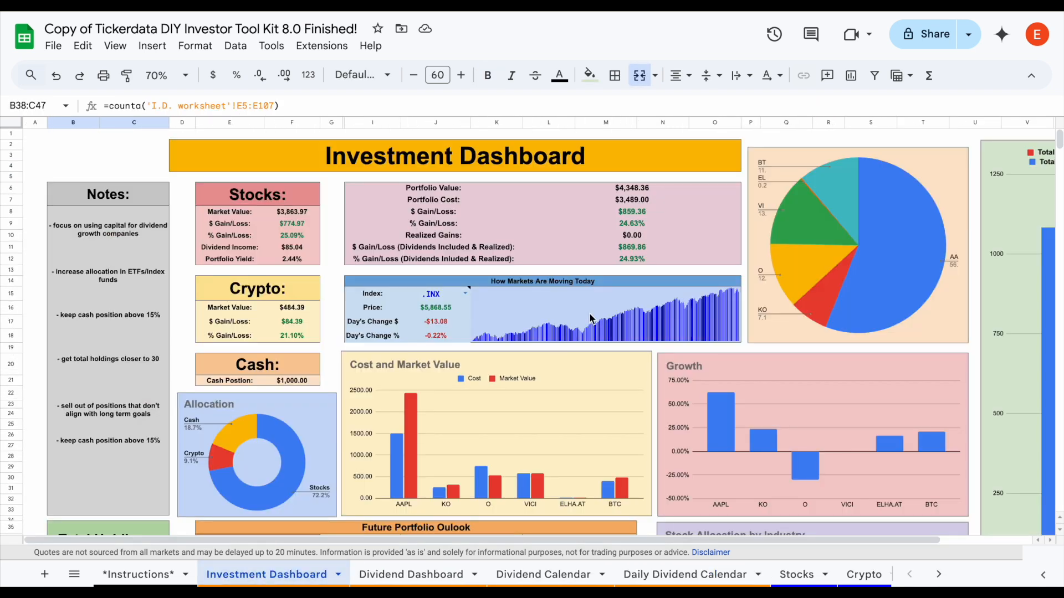
# - Record a sale in row 16 of the Sold Positions sheet: symbol T, 10 shares, purchase price 15, sell price 16; check its calculated amounts
pyautogui.click(938, 574)
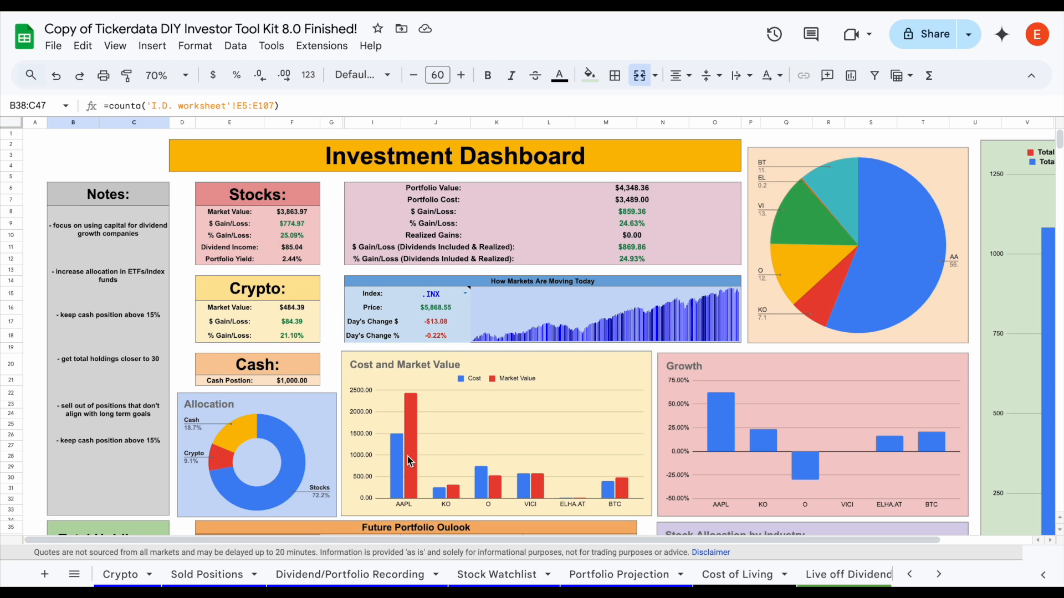
pyautogui.click(191, 570)
pyautogui.click(430, 353)
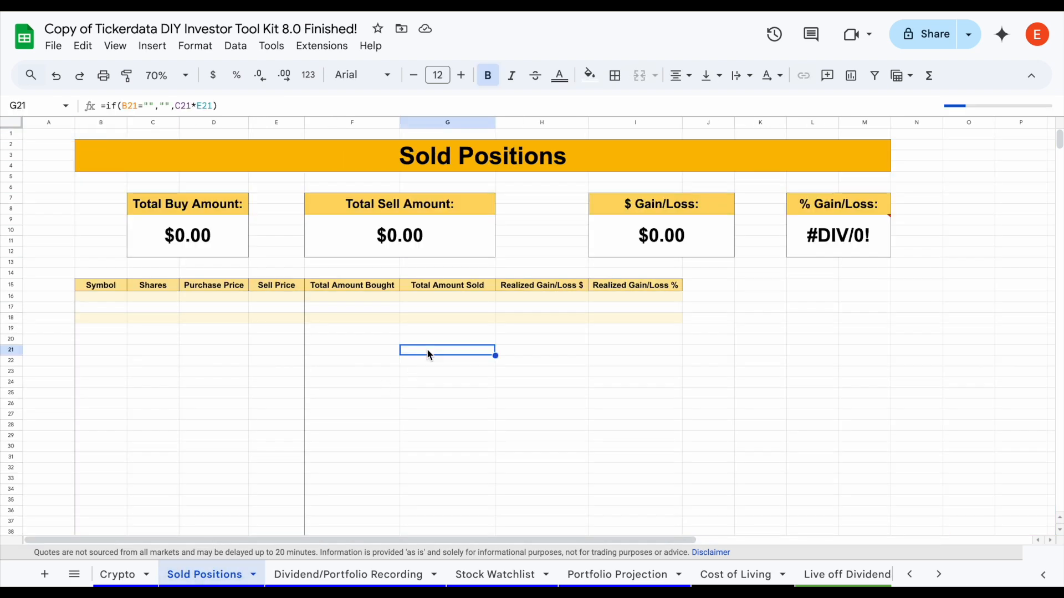
pyautogui.click(115, 299)
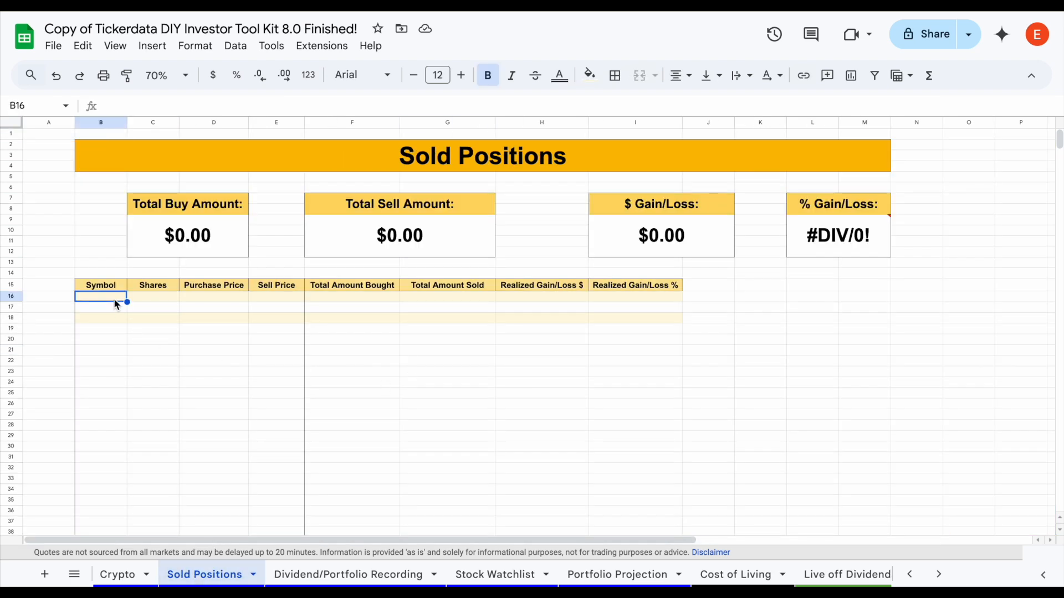
pyautogui.write('T')
pyautogui.press('Tab')
pyautogui.write('10')
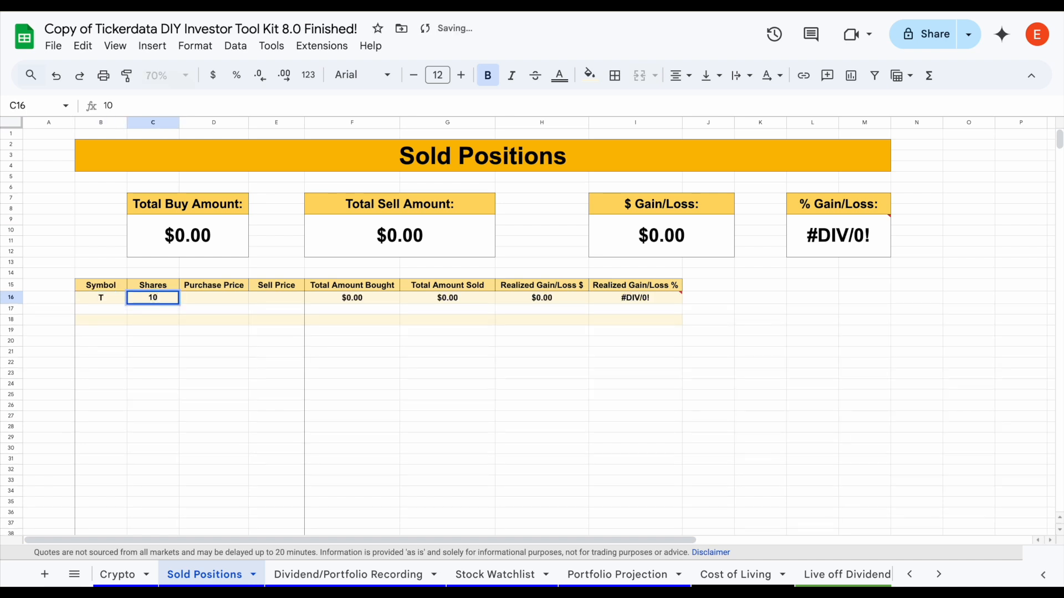
pyautogui.press('Tab')
pyautogui.write('15')
pyautogui.press('Tab')
pyautogui.write('16')
pyautogui.press('Tab')
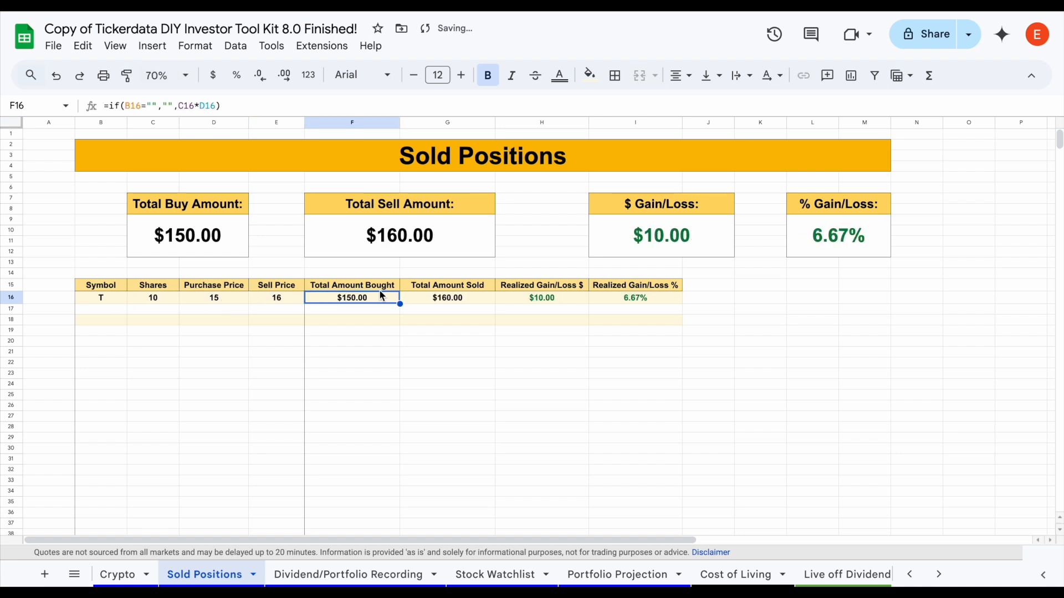
pyautogui.moveTo(377, 298); pyautogui.dragTo(600, 296)
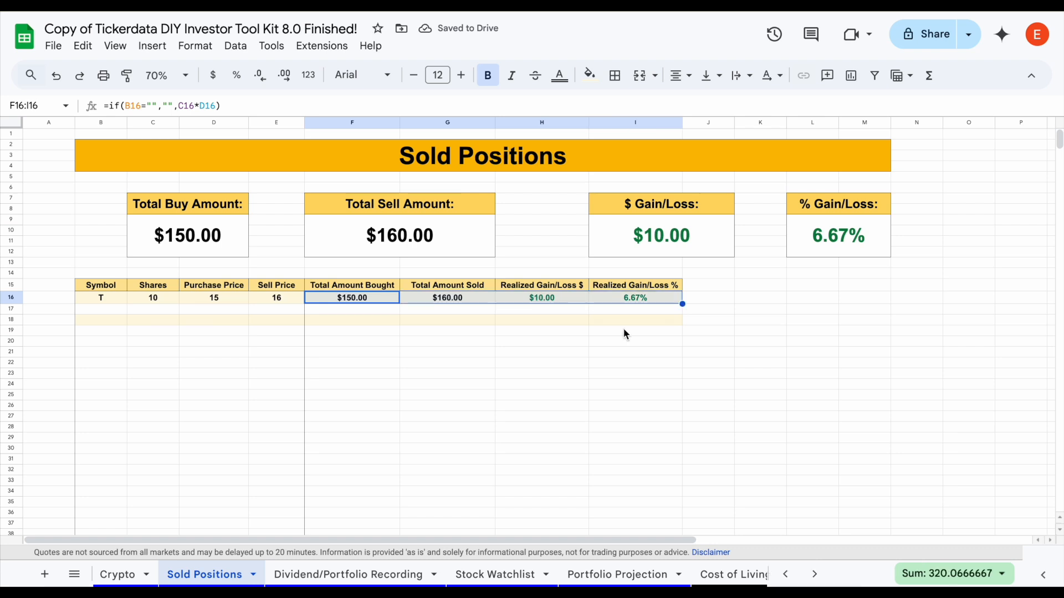
# - Return to the Investment Dashboard and review the portfolio summary with the realized gains included
pyautogui.click(786, 575)
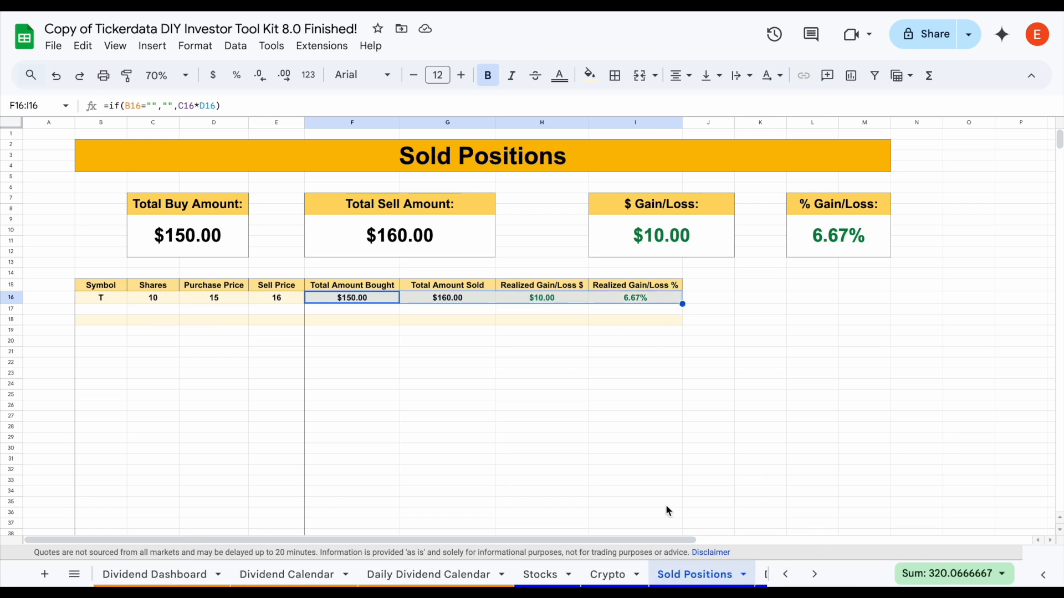
pyautogui.click(254, 574)
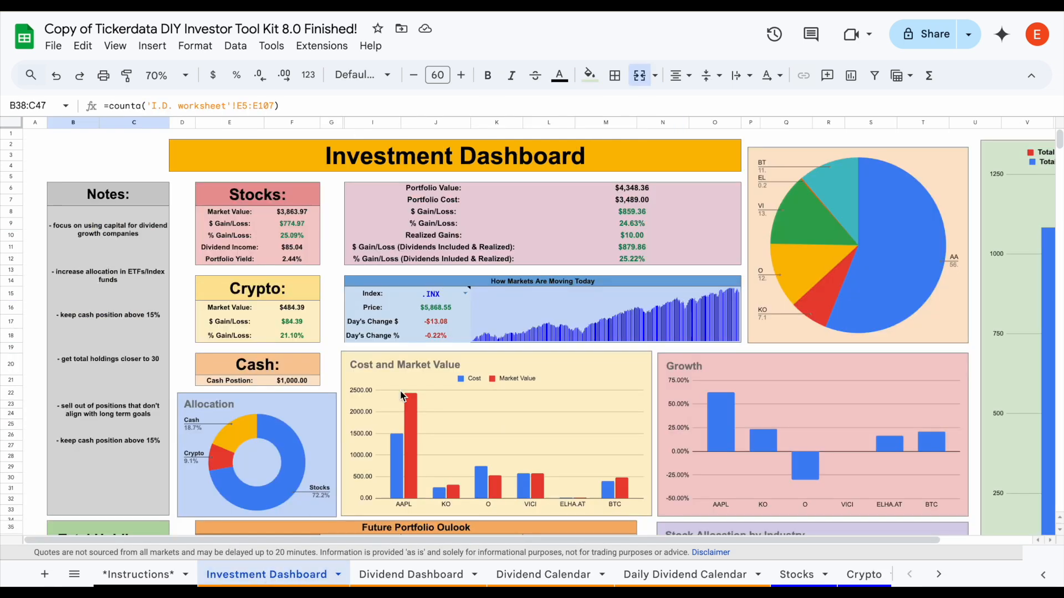
pyautogui.moveTo(464, 191); pyautogui.dragTo(587, 212)
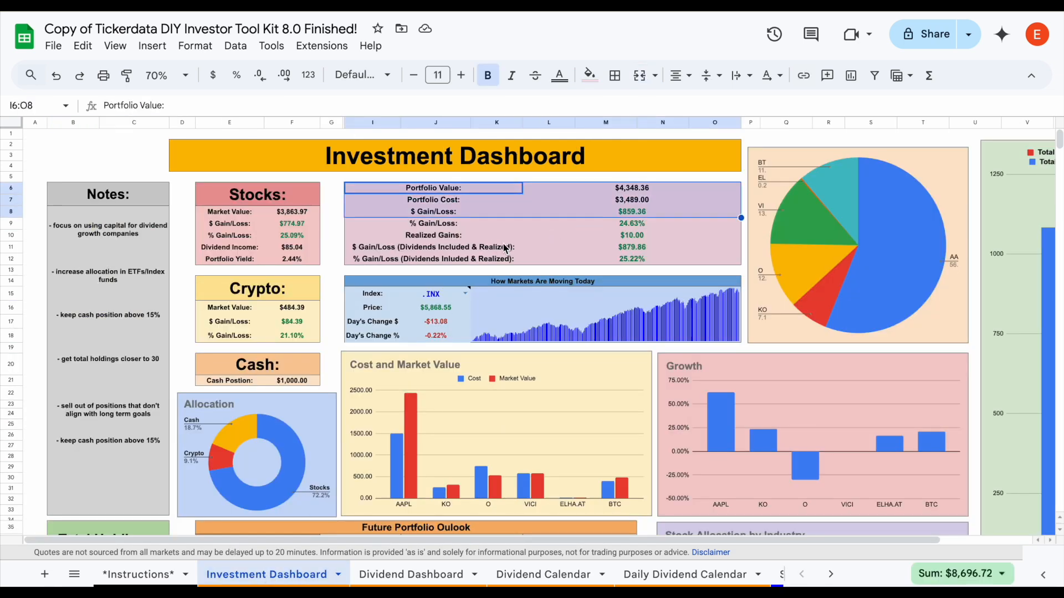
# - Examine the Realized Gains and $ Gain/Loss (Dividends Included & Realized) rows of the dashboard's portfolio summary
pyautogui.moveTo(479, 235); pyautogui.dragTo(587, 234)
pyautogui.click(587, 233)
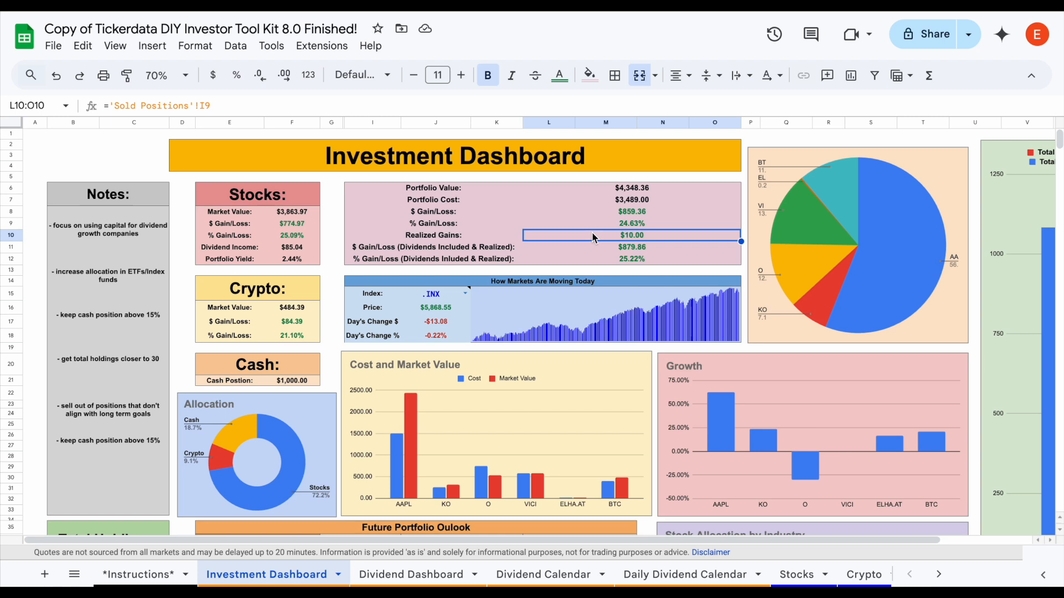
pyautogui.moveTo(493, 248); pyautogui.dragTo(554, 247)
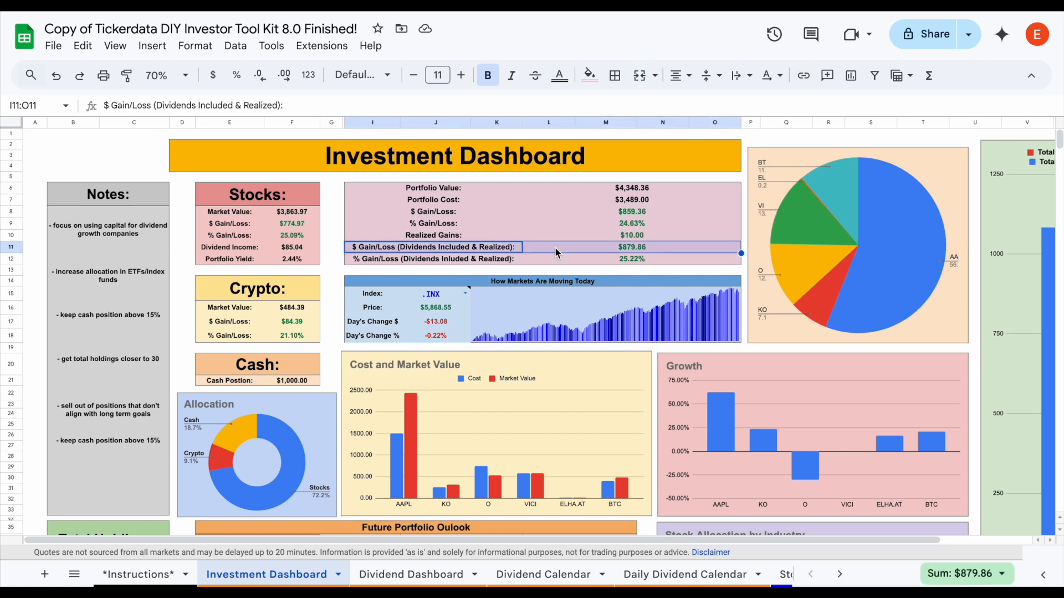
# - Open the Stock Watchlist sheet and set its zoom to 100%
pyautogui.click(840, 573)
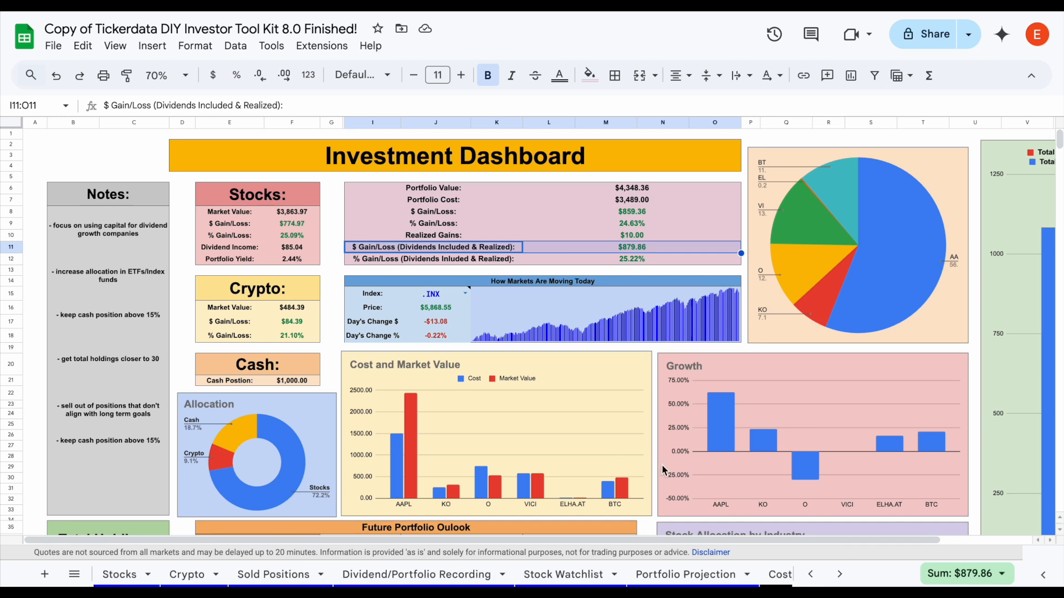
pyautogui.click(575, 573)
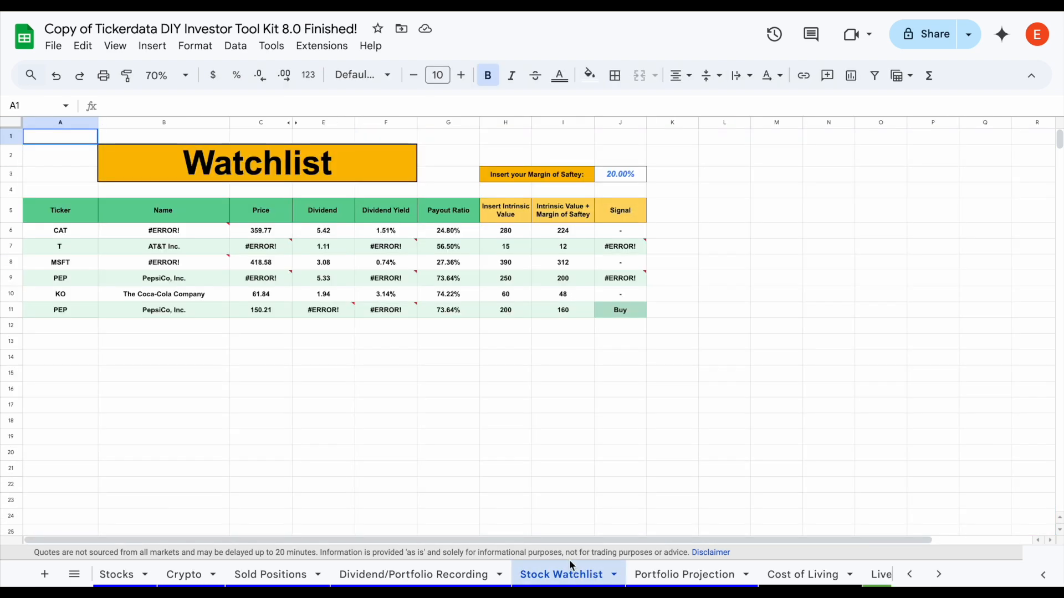
pyautogui.click(184, 76)
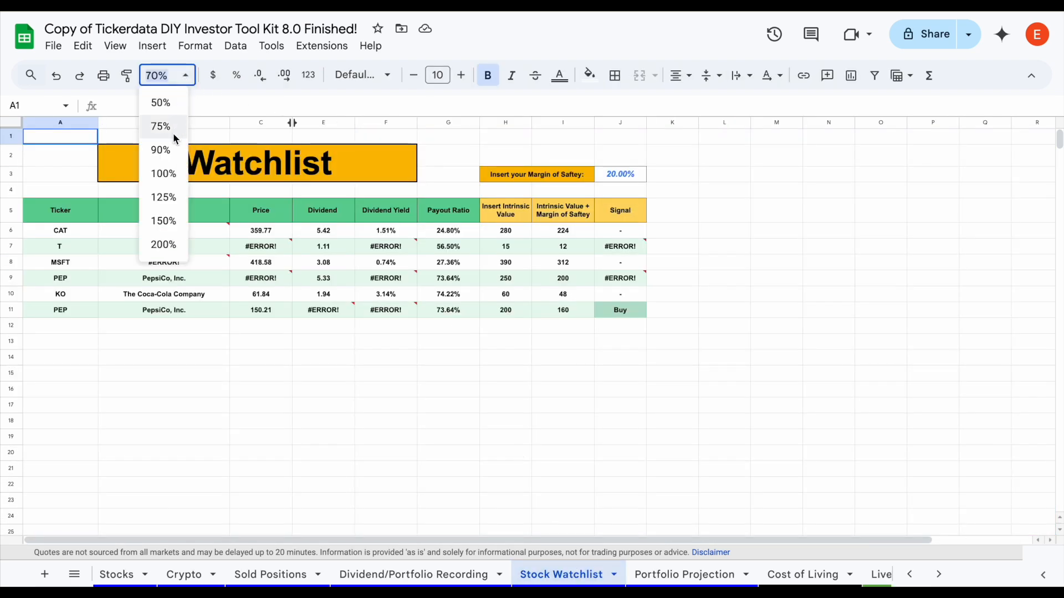
pyautogui.click(175, 169)
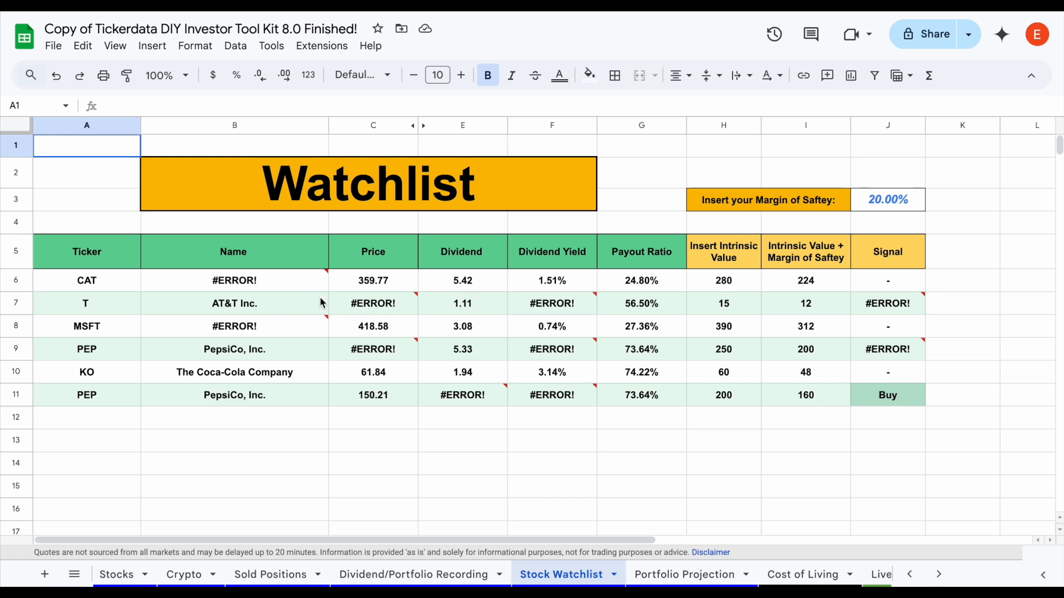
# - Refresh the Tickerdata formulas on the watchlist and clear the sample intrinsic values in column H
pyautogui.click(281, 281)
pyautogui.moveTo(281, 281); pyautogui.dragTo(802, 376)
pyautogui.click(639, 176)
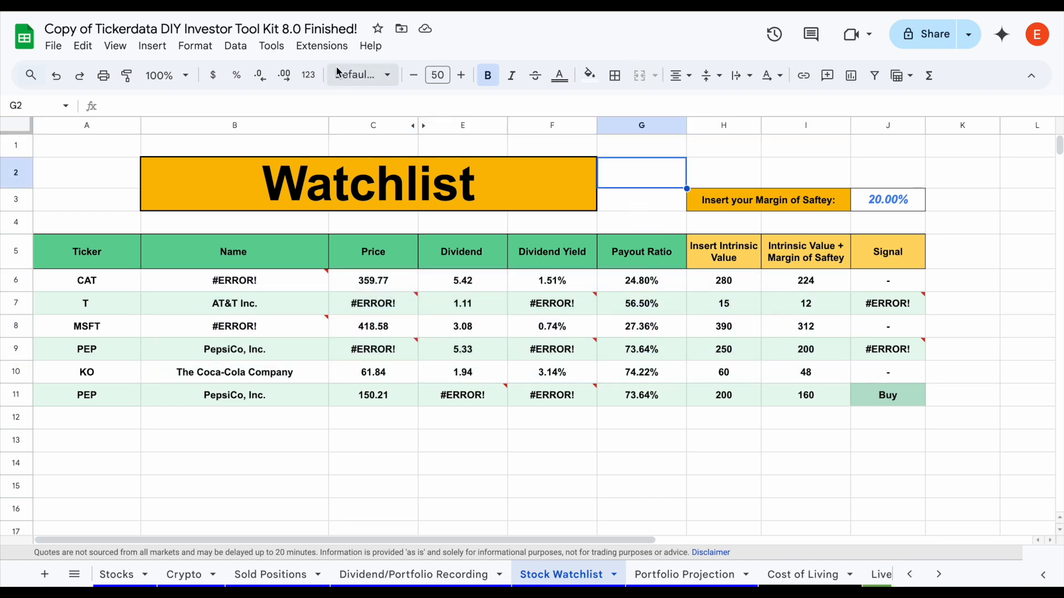
pyautogui.click(337, 46)
pyautogui.moveTo(426, 218)
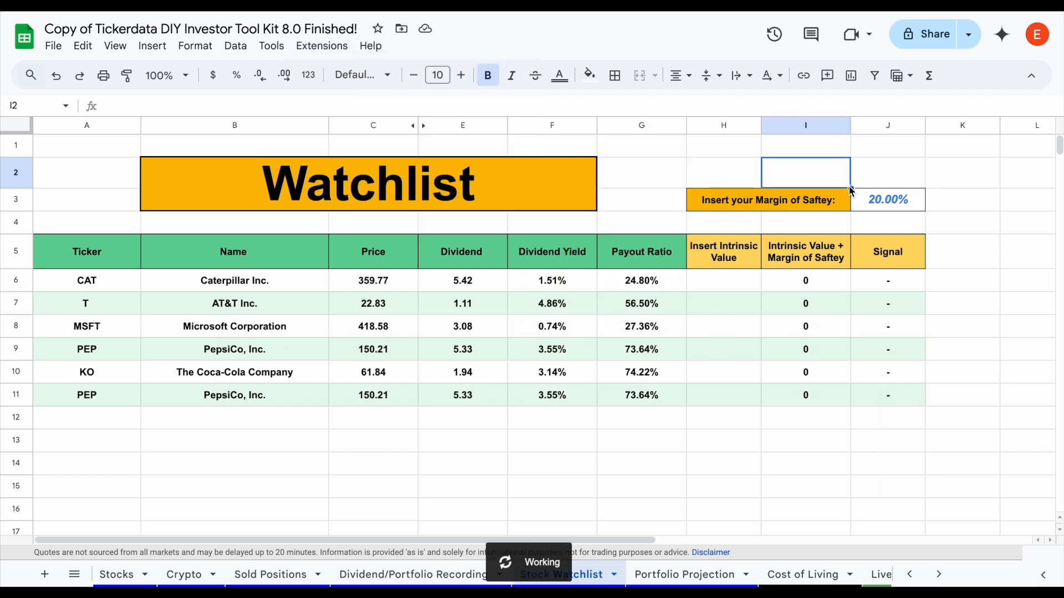
# - Clear the margin of safety value in J3 and the sample tickers in A6:A11 of the watchlist
pyautogui.click(867, 205)
pyautogui.press('Delete')
pyautogui.click(764, 165)
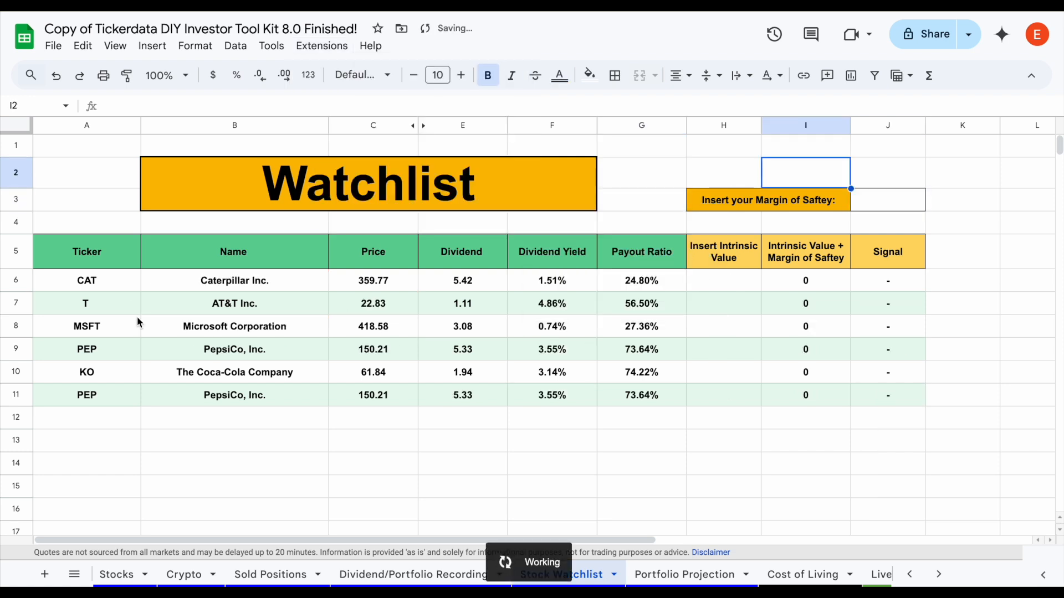
pyautogui.click(123, 288)
pyautogui.moveTo(123, 291); pyautogui.dragTo(116, 397)
pyautogui.press('Delete')
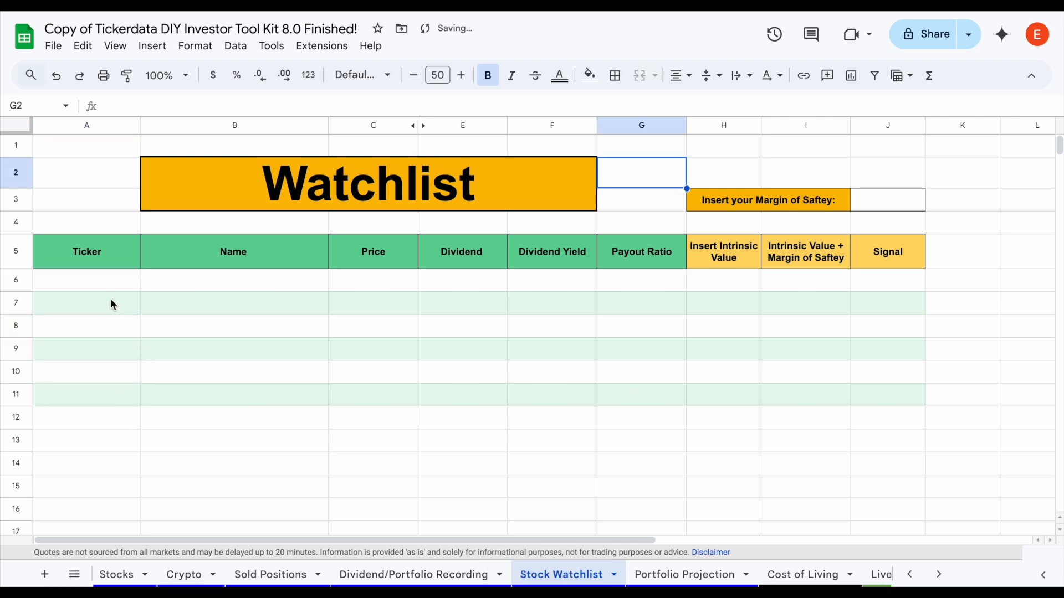
# - Enter the ticker MSFT in A6 of the watchlist and check the name, price, dividend and payout data it loads
pyautogui.click(111, 287)
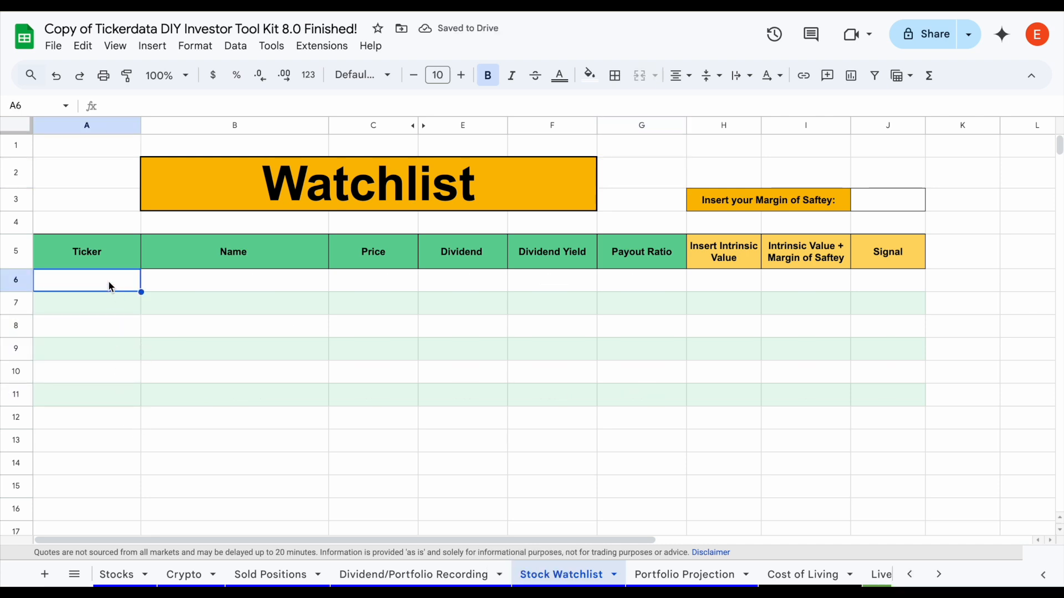
pyautogui.write('MSFT')
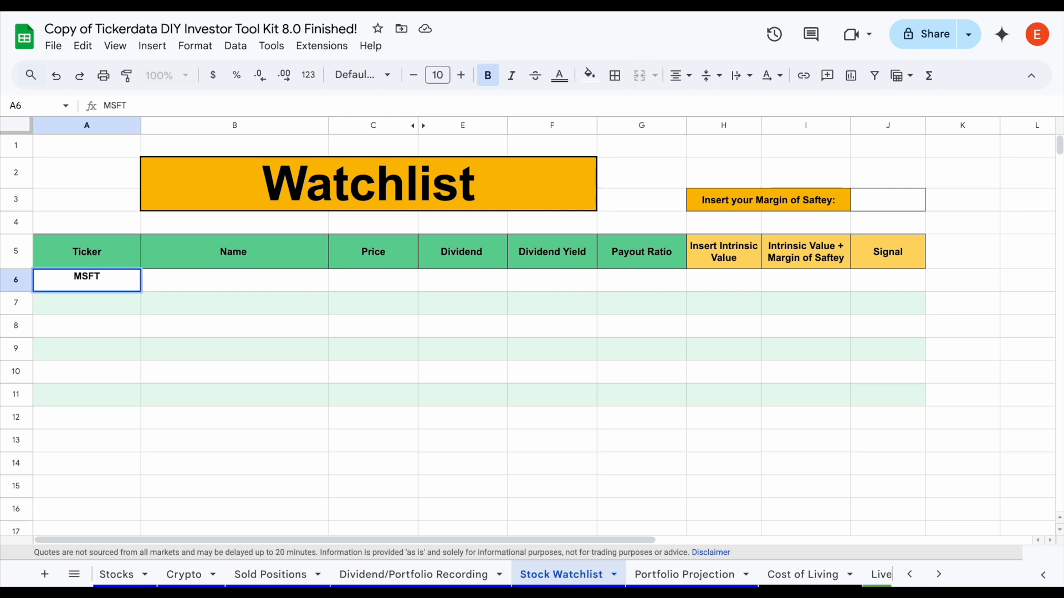
pyautogui.press('Return')
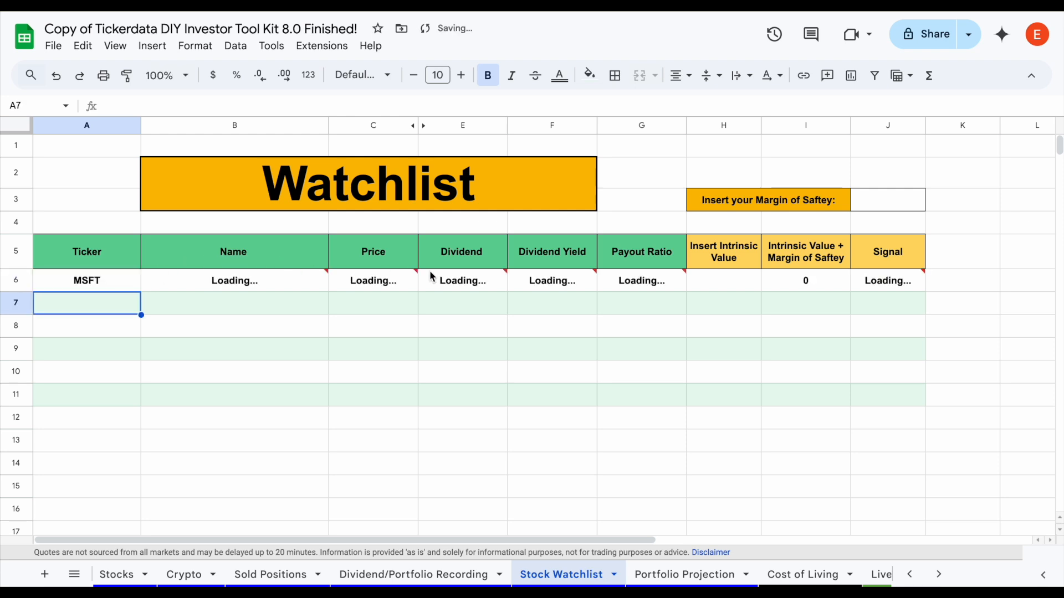
pyautogui.click(250, 287)
pyautogui.moveTo(251, 292); pyautogui.dragTo(610, 286)
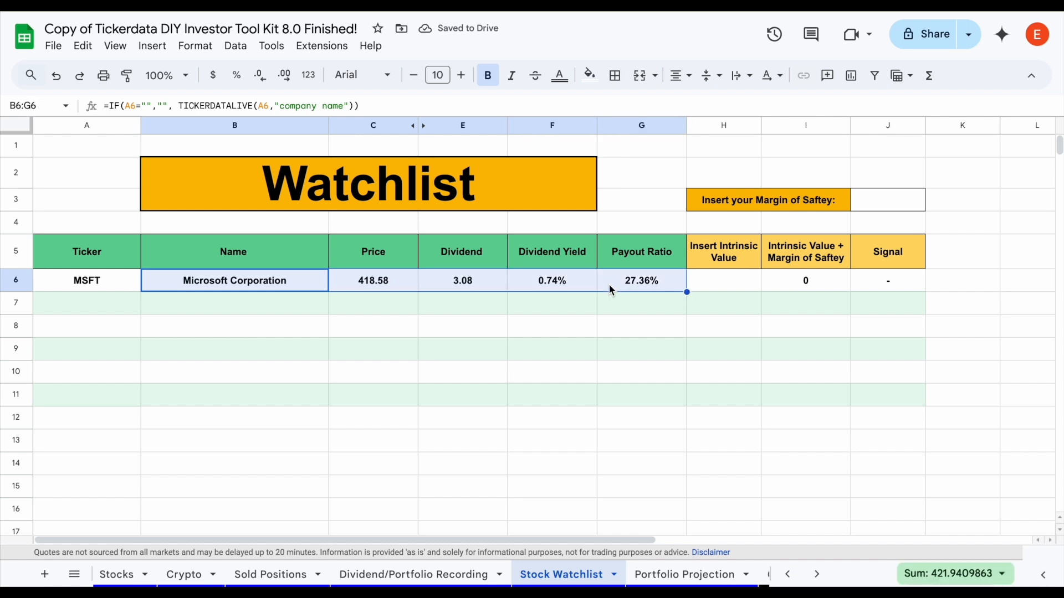
pyautogui.click(606, 336)
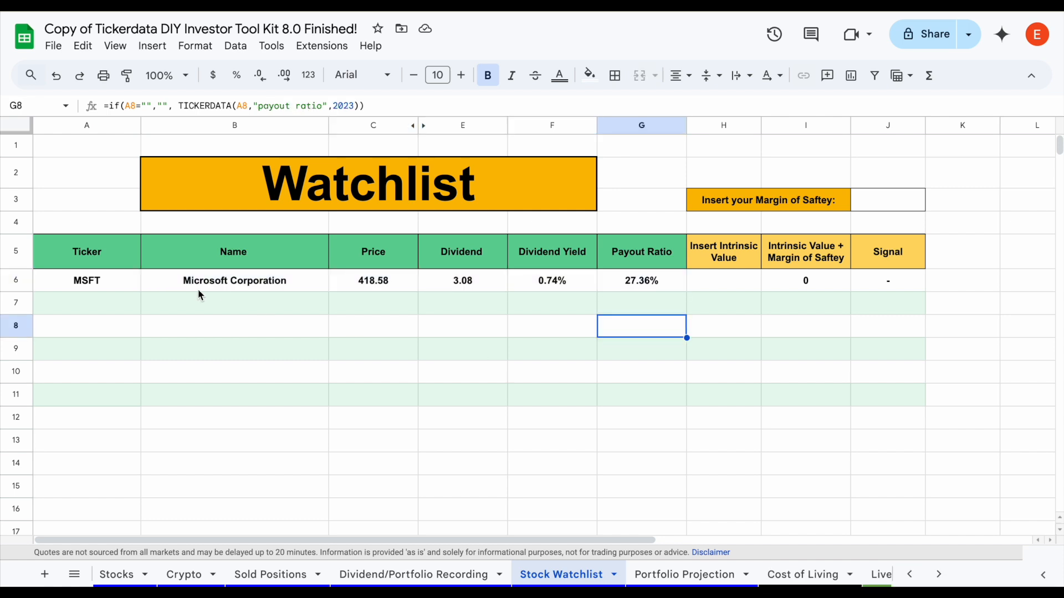
pyautogui.click(129, 287)
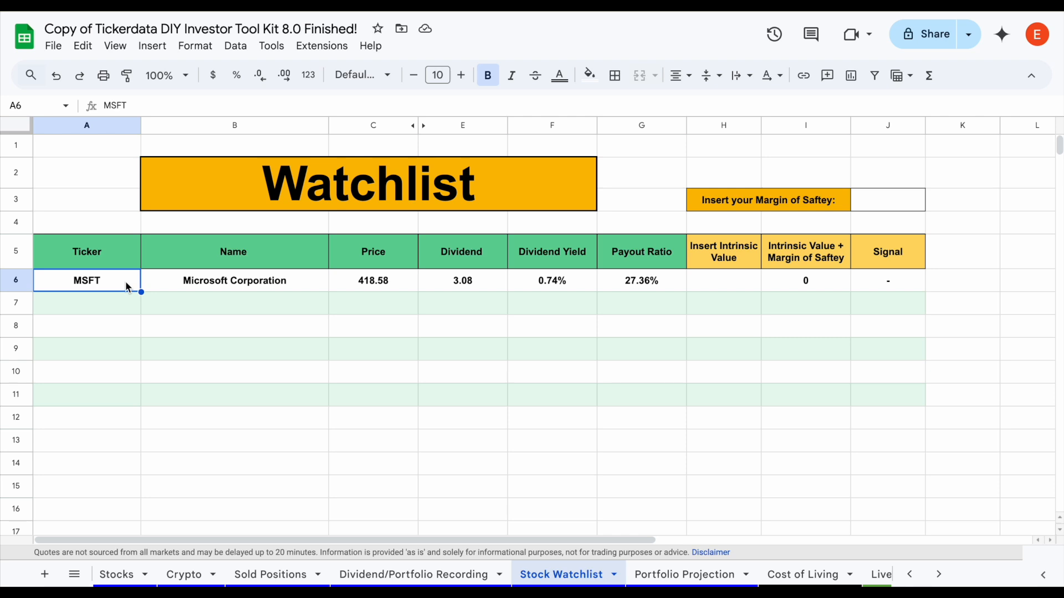
# - Set the intrinsic value of MSFT to 450 and check its signal against the current price
pyautogui.click(743, 286)
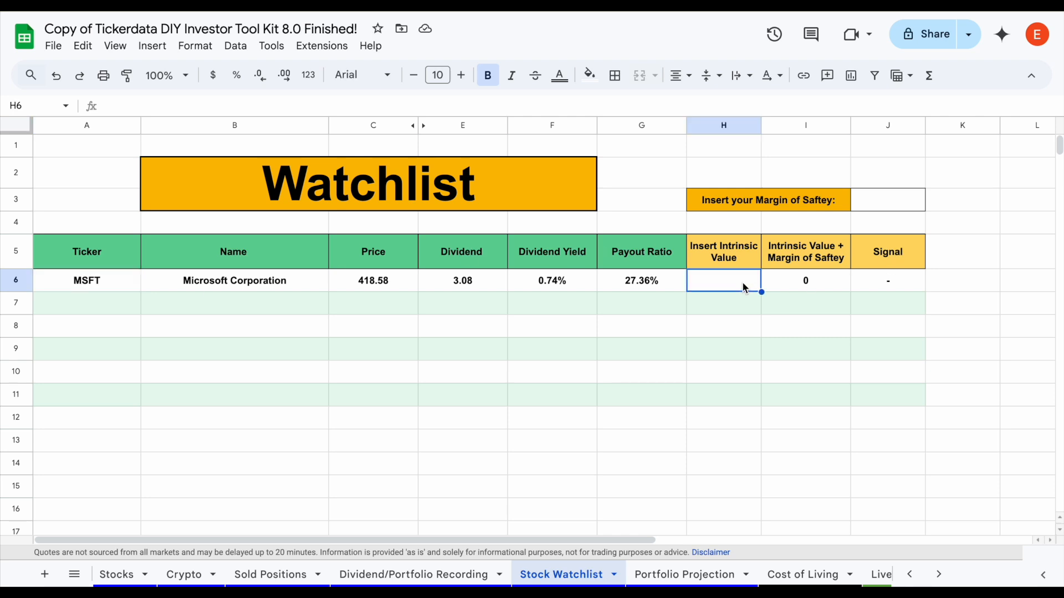
pyautogui.write('450')
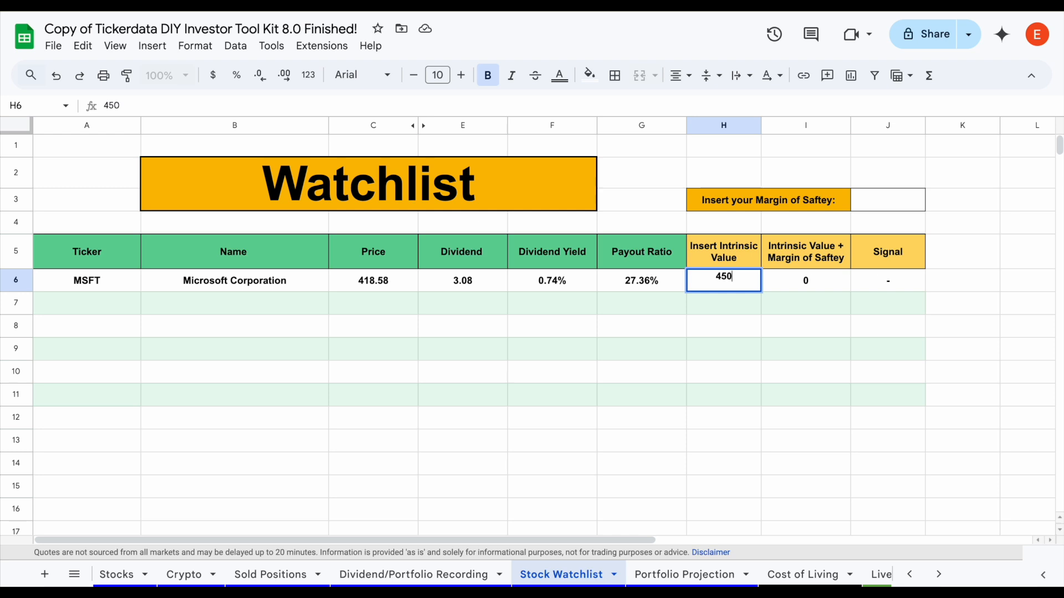
pyautogui.press('Return')
pyautogui.click(727, 285)
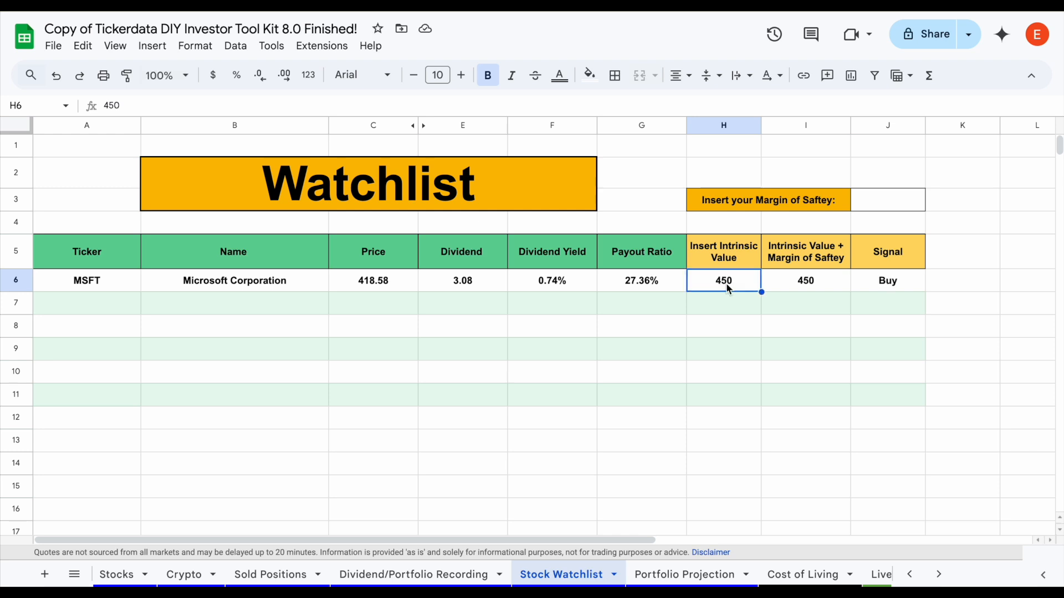
pyautogui.click(883, 288)
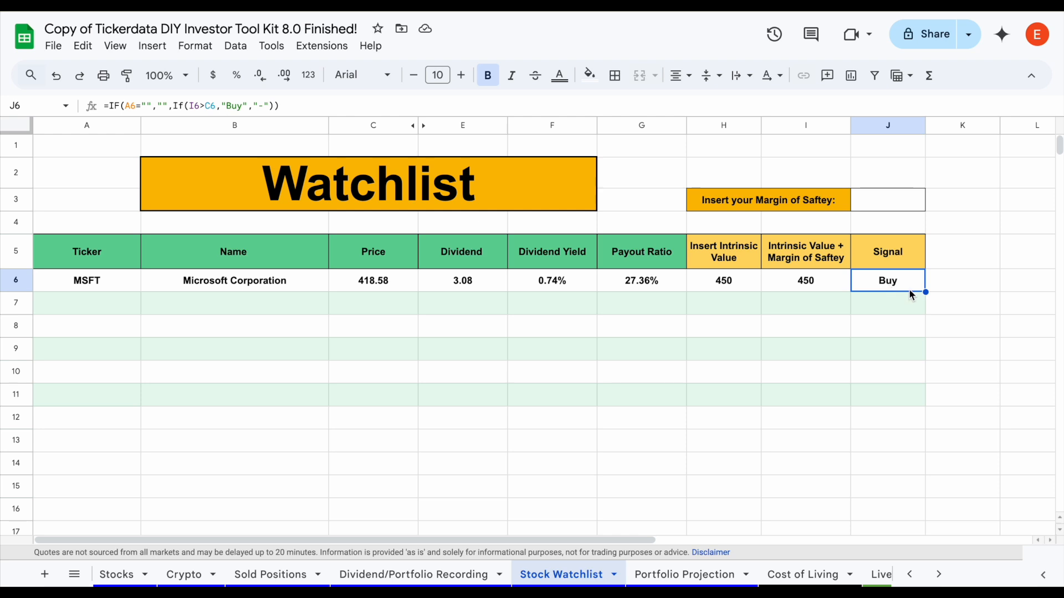
pyautogui.click(749, 261)
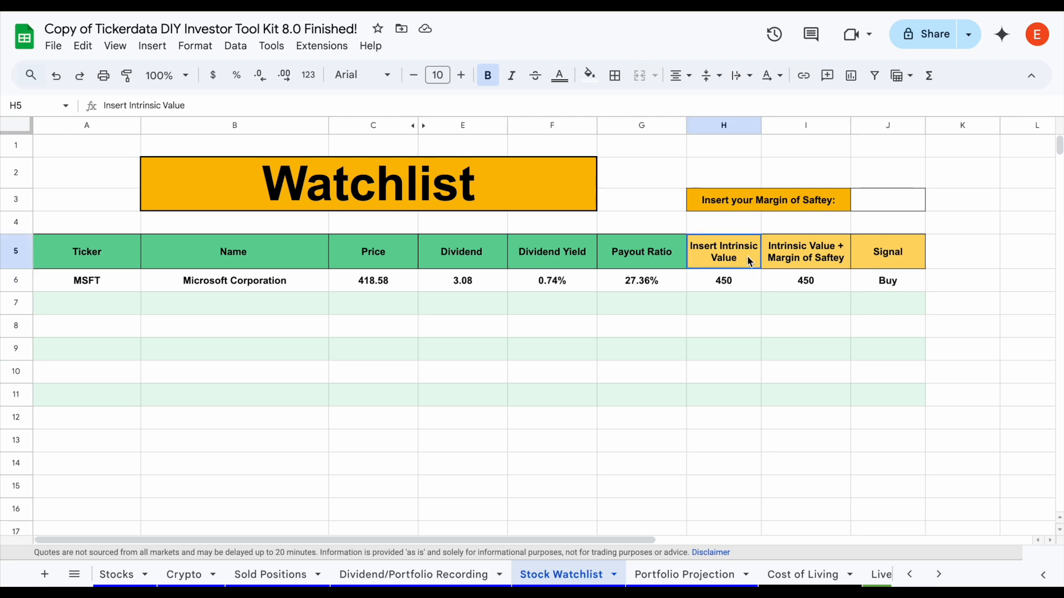
pyautogui.click(403, 285)
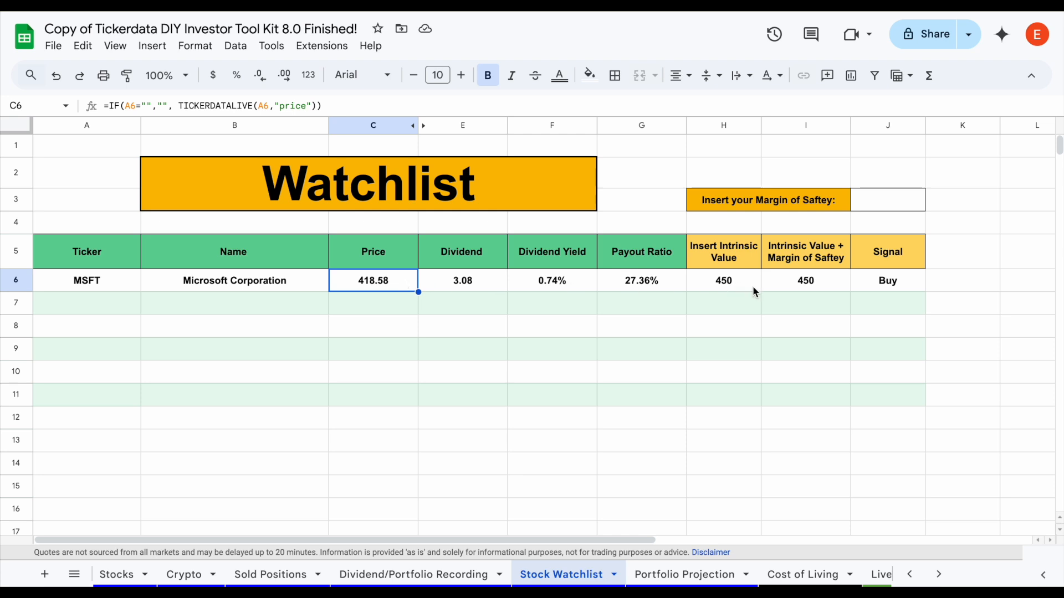
# - Add the tickers AAPL, KO and T to the watchlist in cells A7 to A9
pyautogui.moveTo(101, 308); pyautogui.dragTo(863, 409)
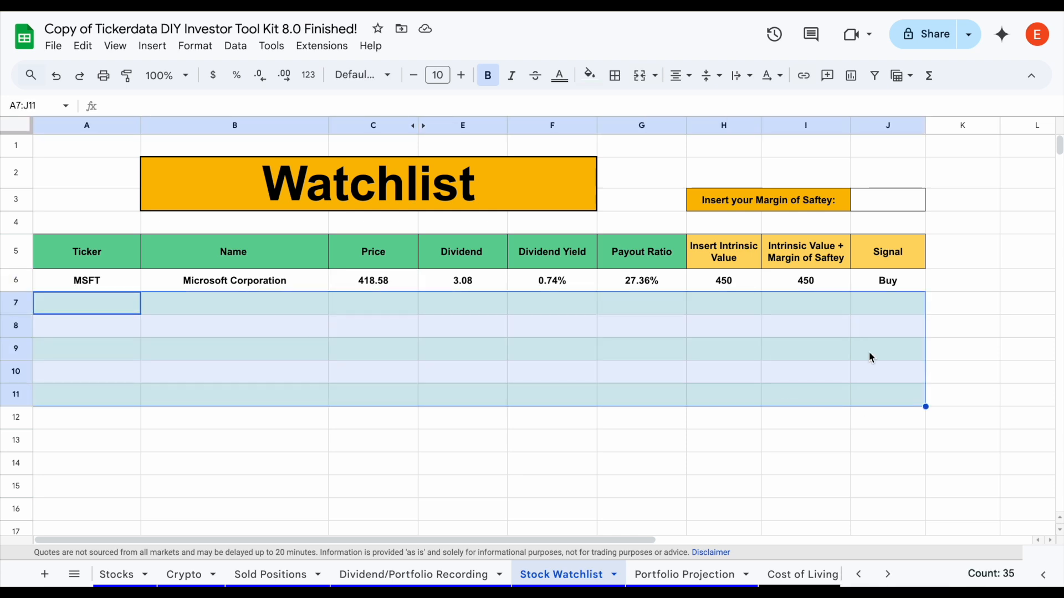
pyautogui.click(886, 201)
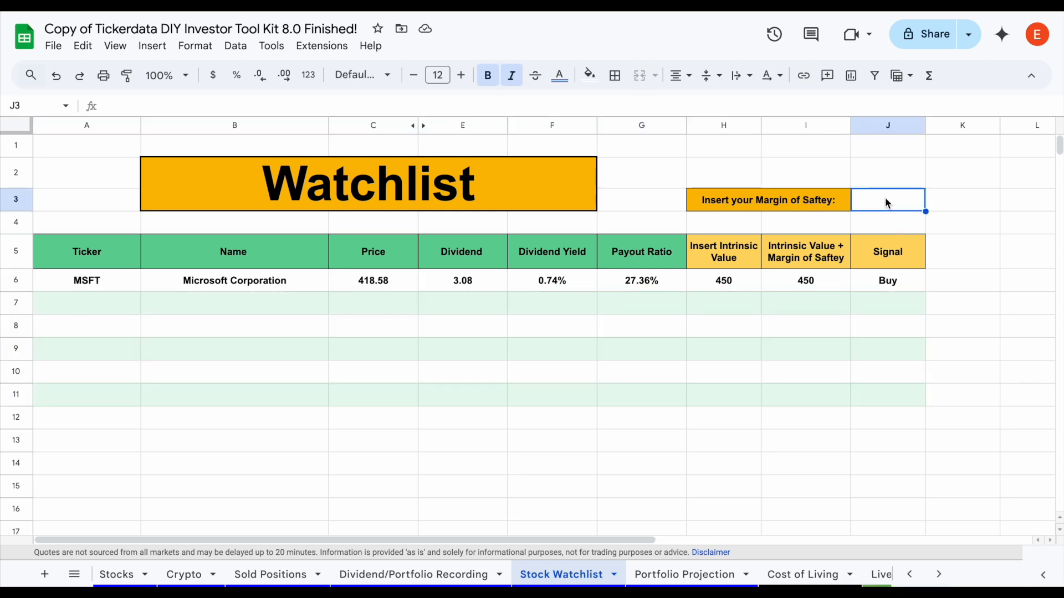
pyautogui.click(117, 312)
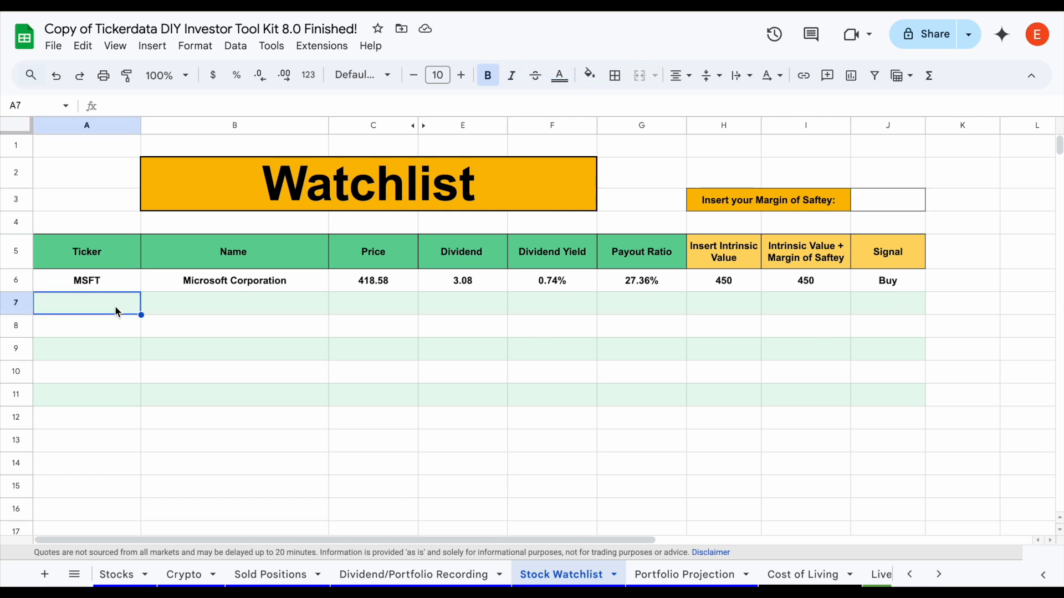
pyautogui.write('AAPL')
pyautogui.press('Return')
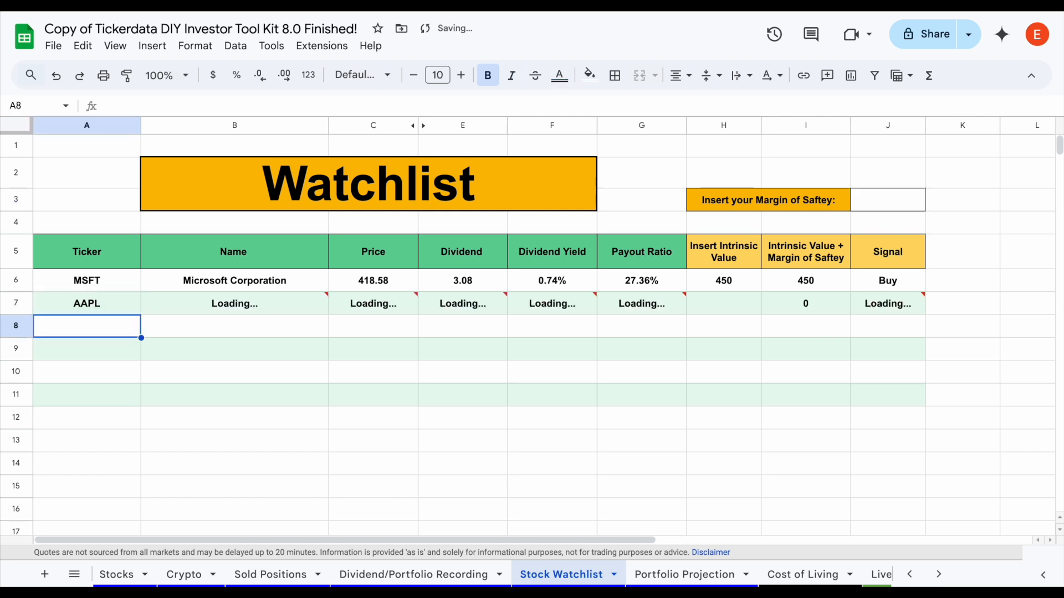
pyautogui.write('KO')
pyautogui.press('Return')
pyautogui.write('Ticker')
pyautogui.press('Return')
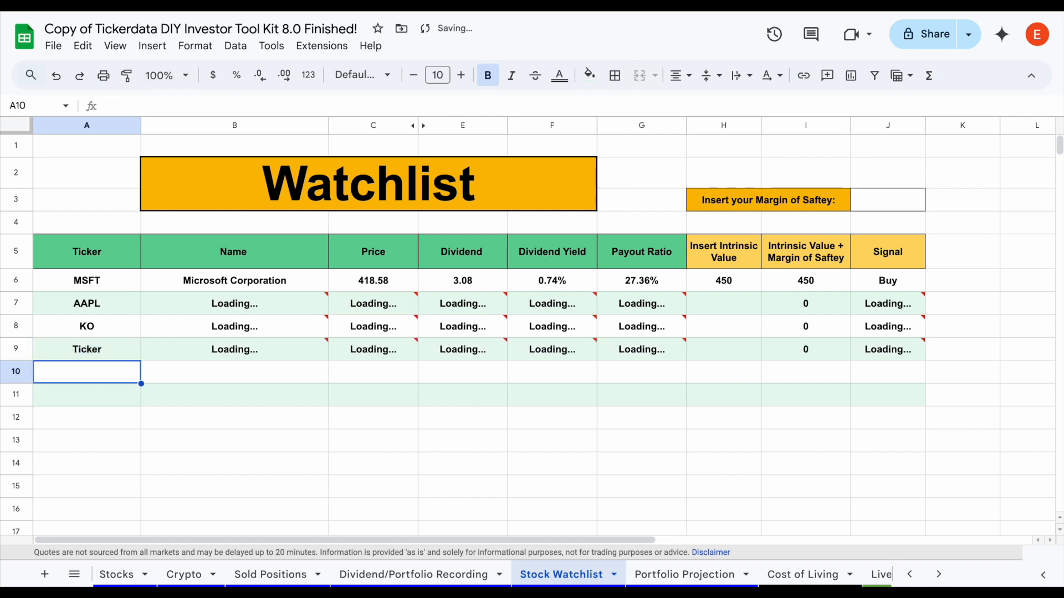
# - Enter intrinsic values of 240 for AAPL, 75 for KO and 25 for T
pyautogui.click(730, 309)
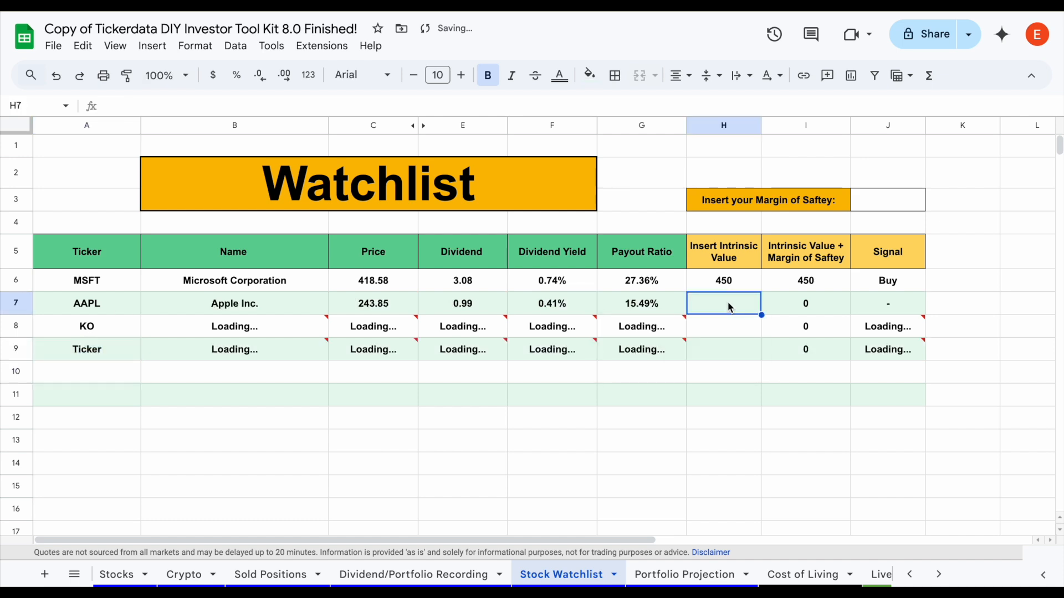
pyautogui.write('240')
pyautogui.press('Return')
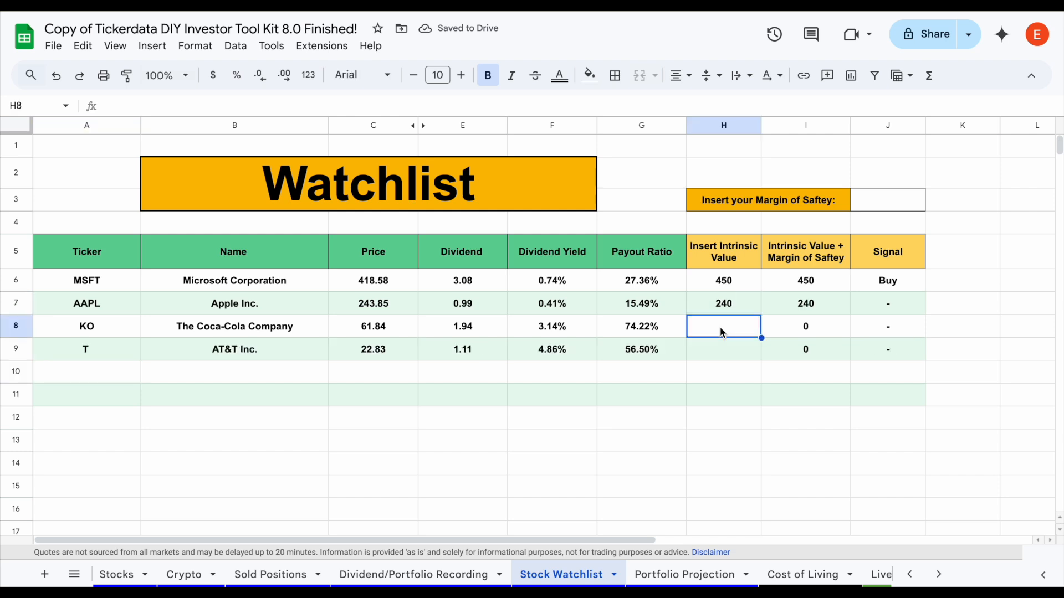
pyautogui.write('75')
pyautogui.press('Return')
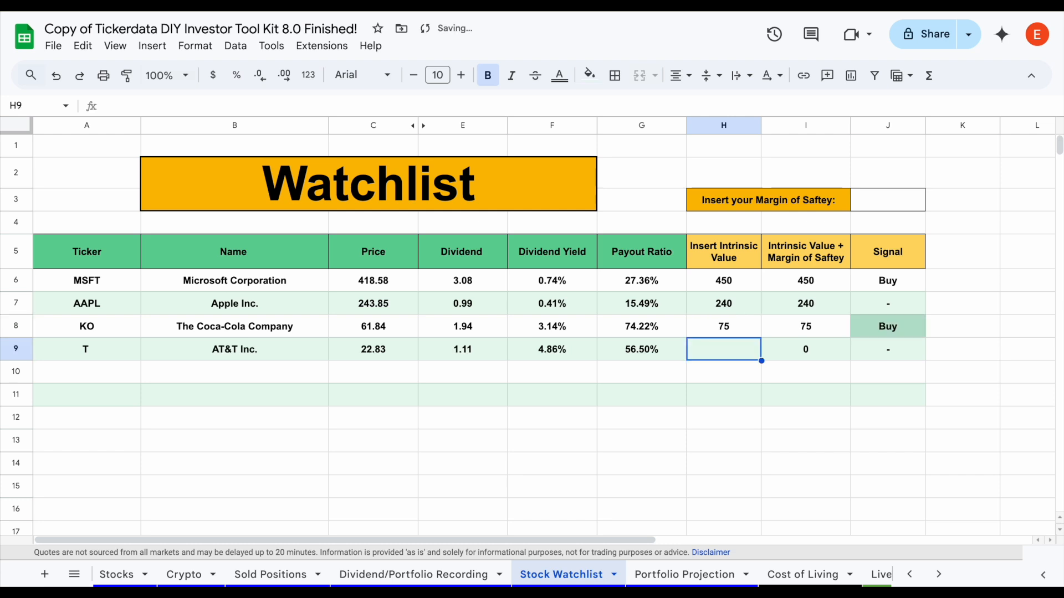
pyautogui.write('25')
pyautogui.press('Return')
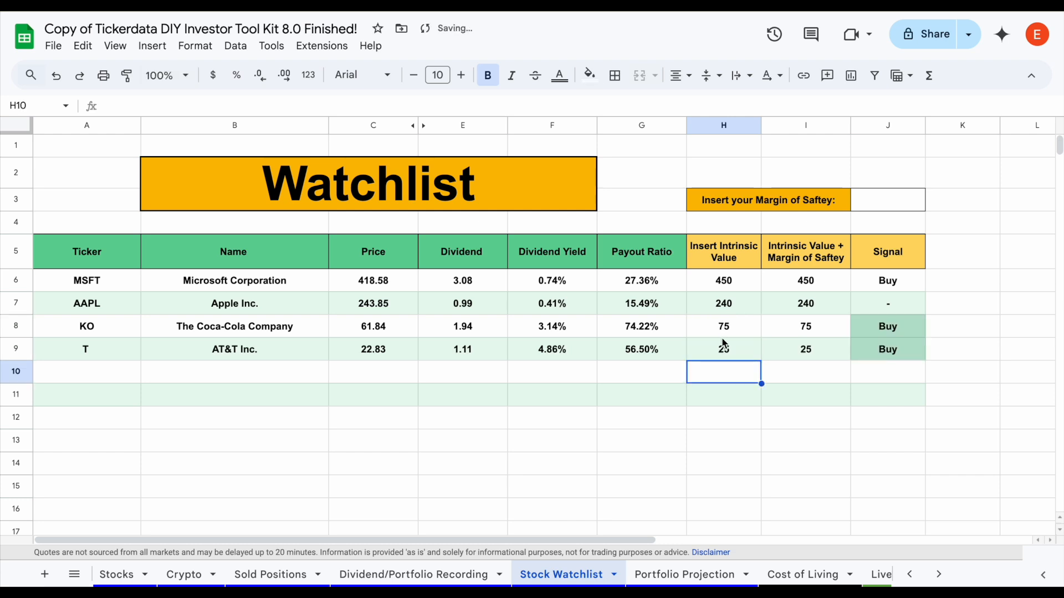
# - Compare the signals of the four watchlist stocks with their intrinsic values and prices, ending on the margin of safety cell
pyautogui.click(770, 441)
pyautogui.moveTo(884, 281); pyautogui.dragTo(889, 360)
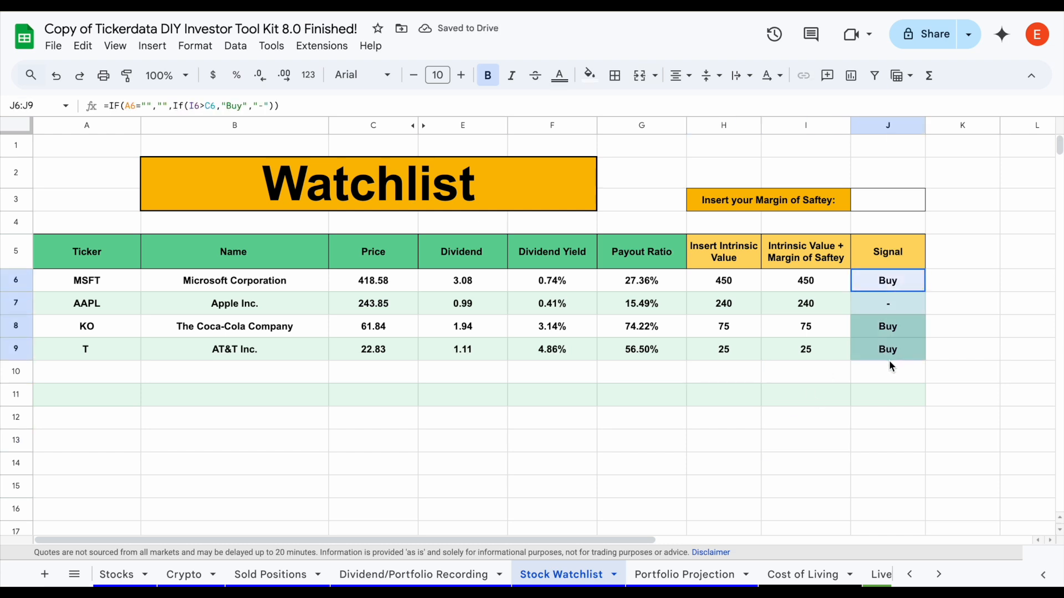
pyautogui.moveTo(731, 280); pyautogui.dragTo(731, 350)
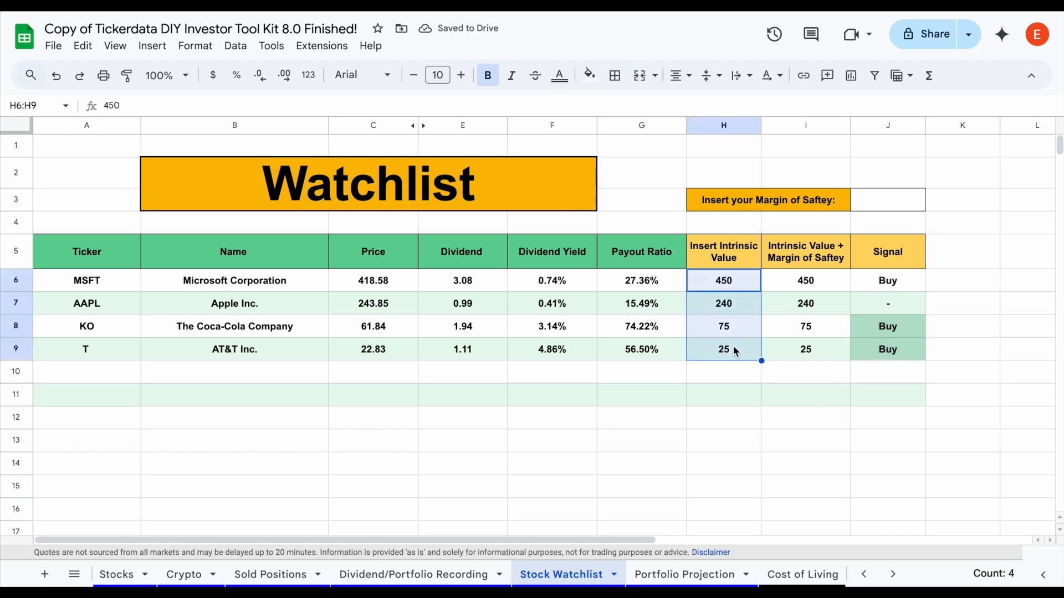
pyautogui.moveTo(375, 286); pyautogui.dragTo(372, 368)
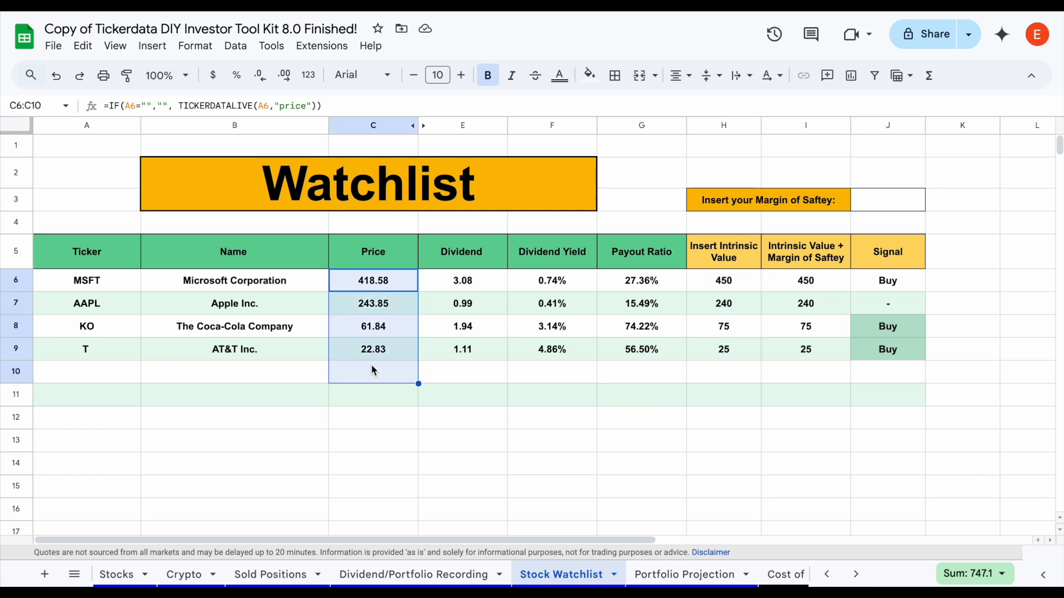
pyautogui.click(381, 310)
pyautogui.click(883, 205)
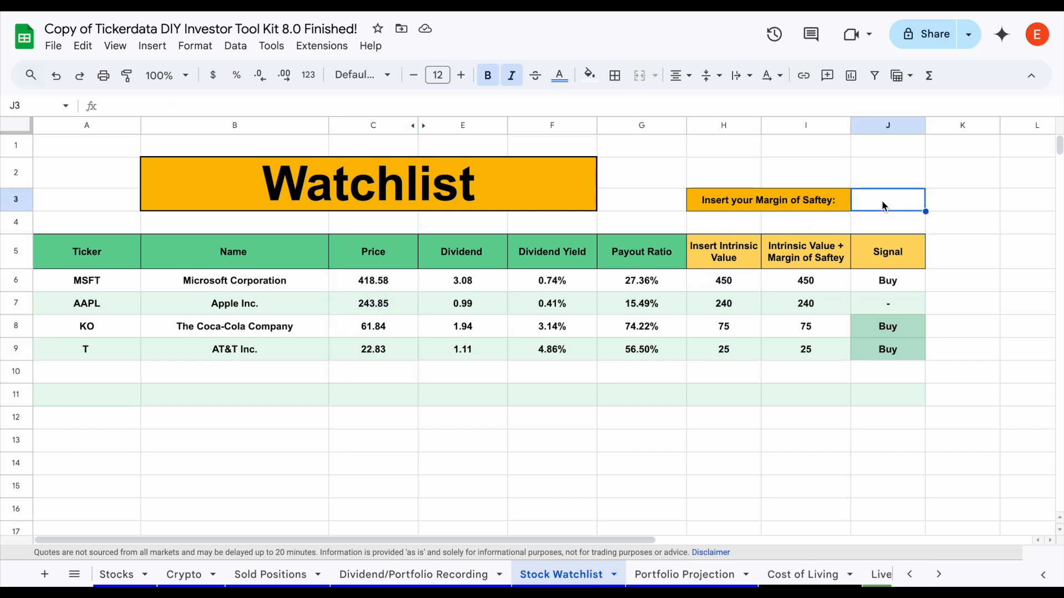
# - Try a margin of safety of 5% and check the adjusted intrinsic values of the four watchlist stocks
pyautogui.write('5')
pyautogui.press('Return')
pyautogui.moveTo(831, 285); pyautogui.dragTo(819, 351)
# - Set the margin of safety to 10% and review the watchlist signals, adjusted intrinsic values and the KO row
pyautogui.click(886, 201)
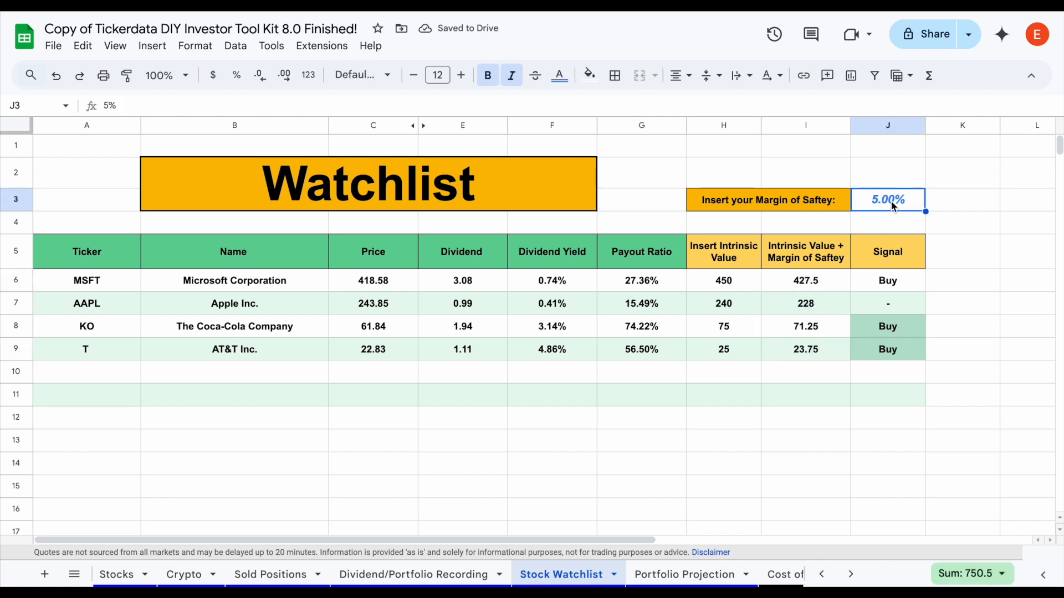
pyautogui.write('10')
pyautogui.press('Return')
pyautogui.moveTo(909, 287); pyautogui.dragTo(899, 356)
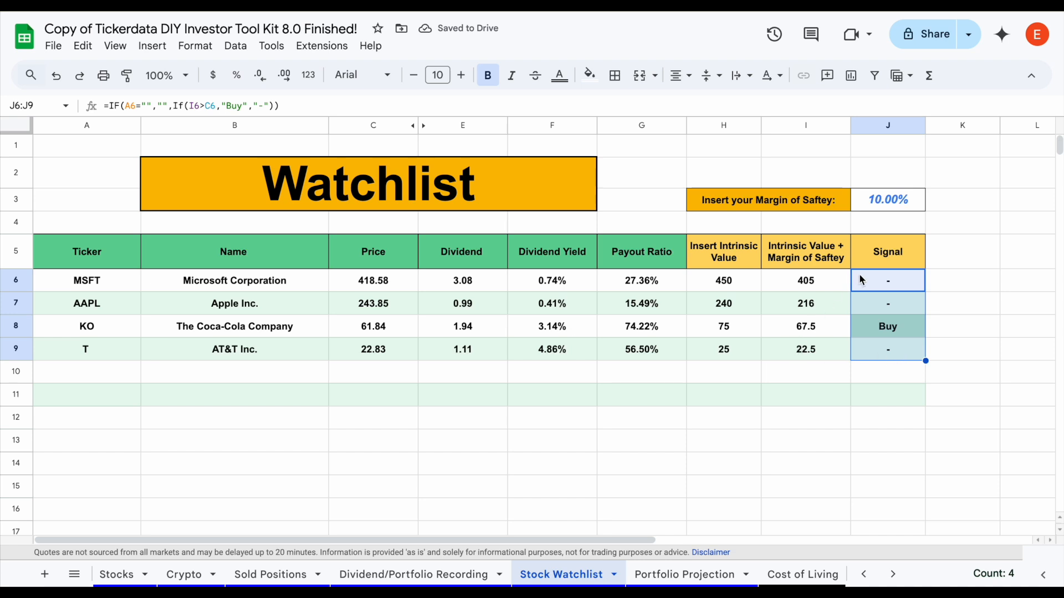
pyautogui.click(831, 285)
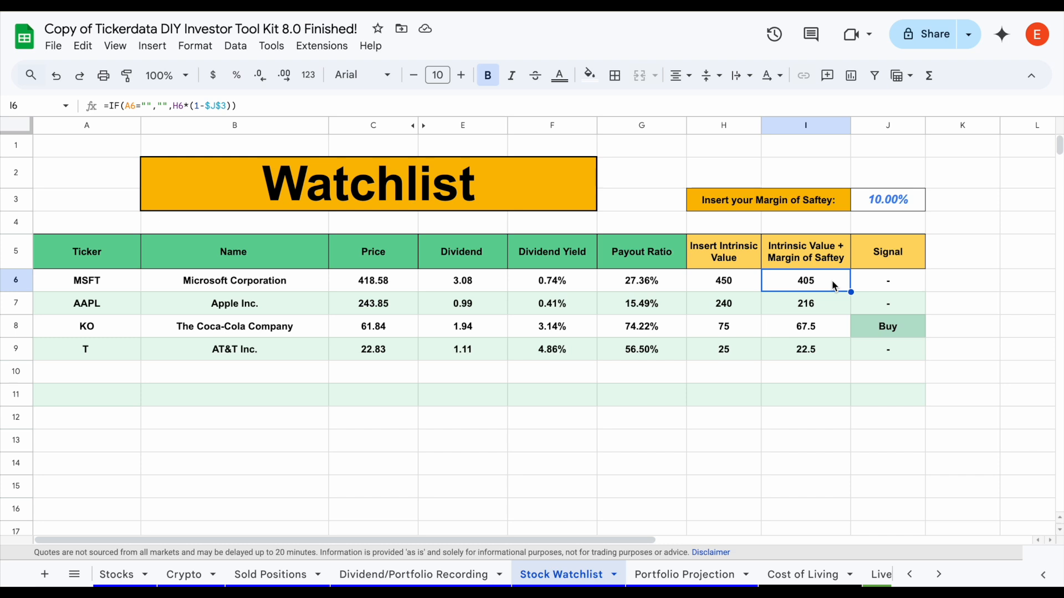
pyautogui.moveTo(846, 207); pyautogui.dragTo(877, 207)
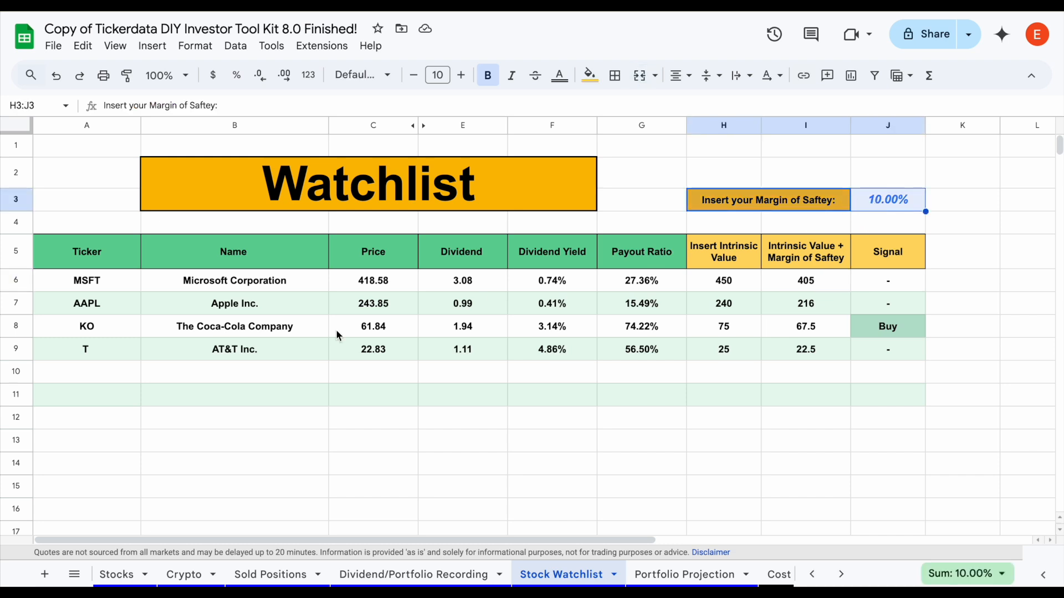
pyautogui.moveTo(121, 328); pyautogui.dragTo(778, 329)
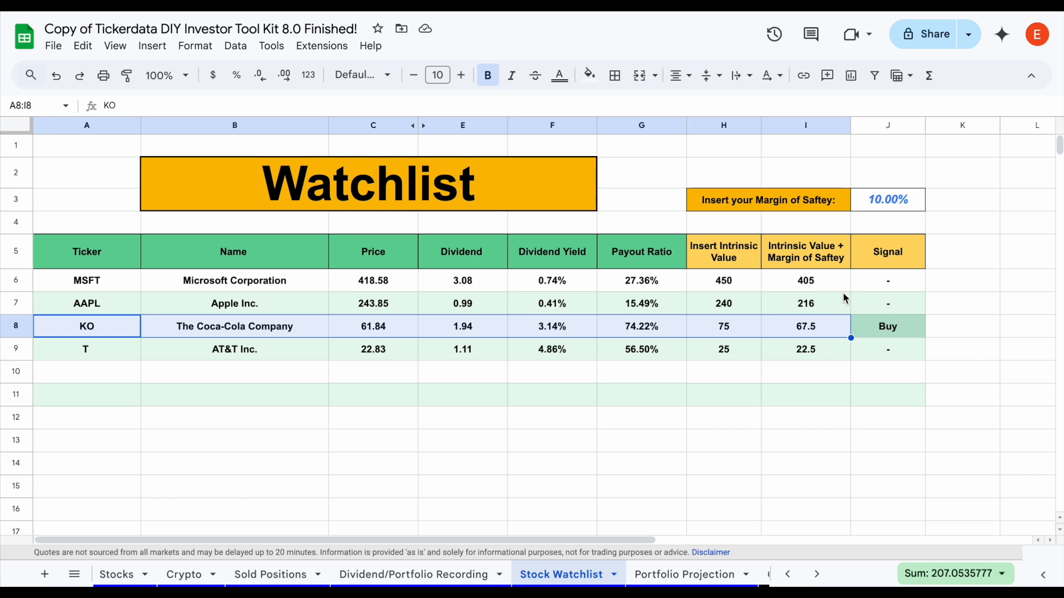
# - Open the Portfolio Projection sheet and select its variables block, E6 to L7
pyautogui.click(816, 575)
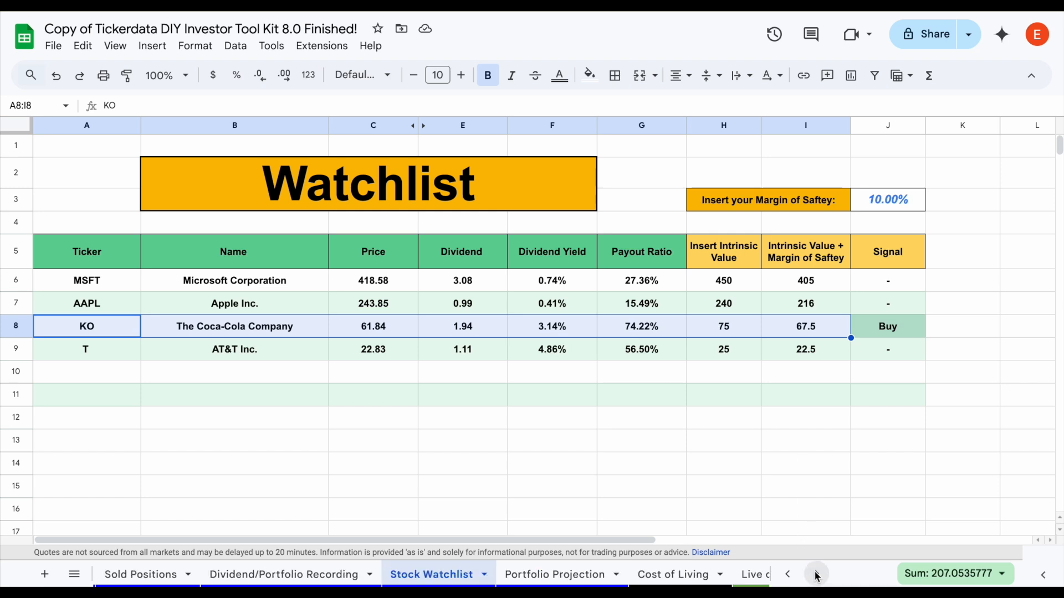
pyautogui.click(817, 575)
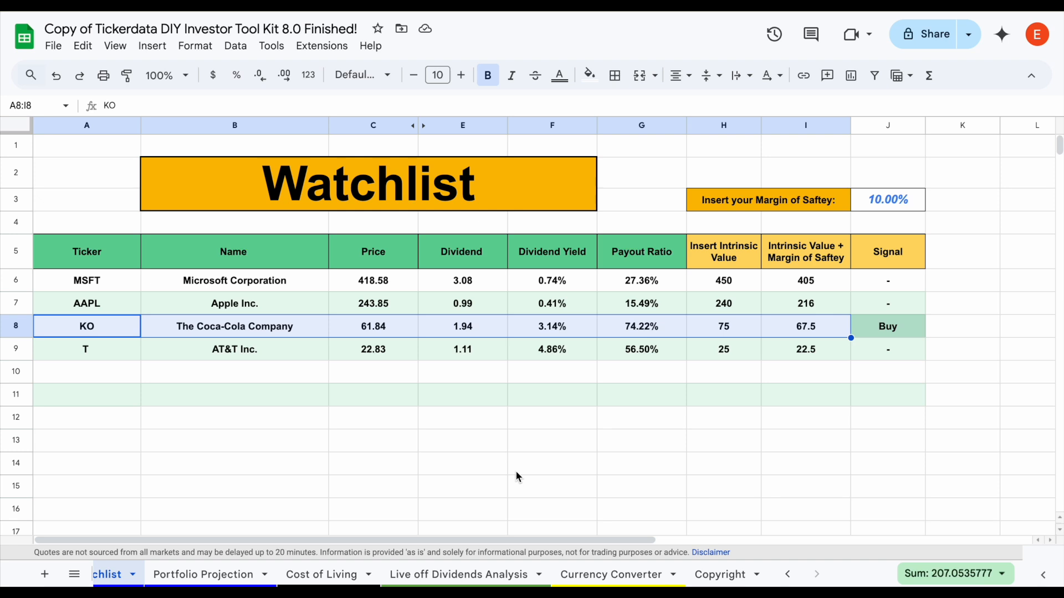
pyautogui.click(216, 574)
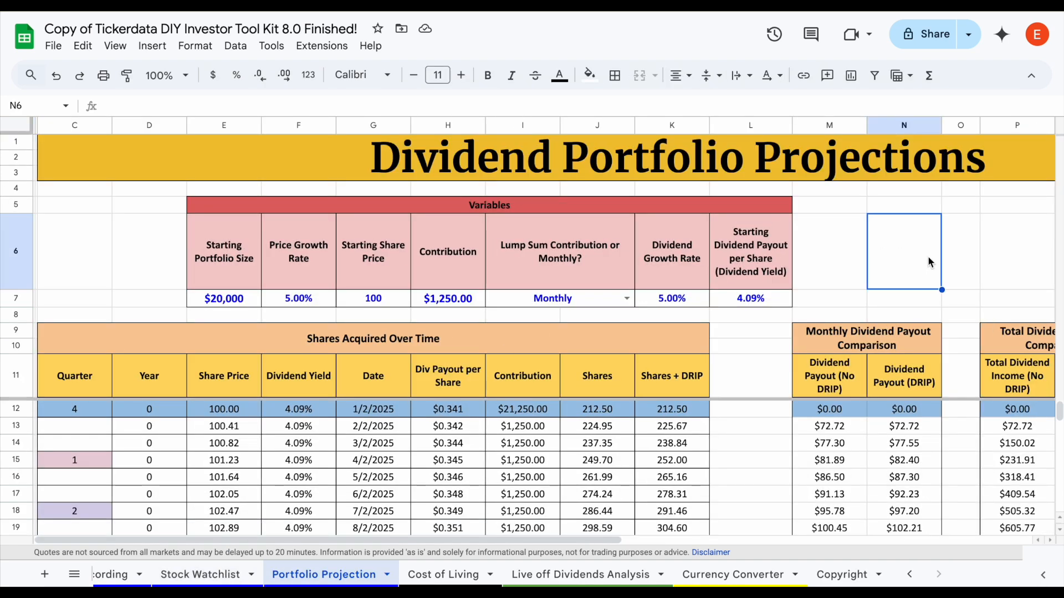
pyautogui.moveTo(242, 265); pyautogui.dragTo(779, 302)
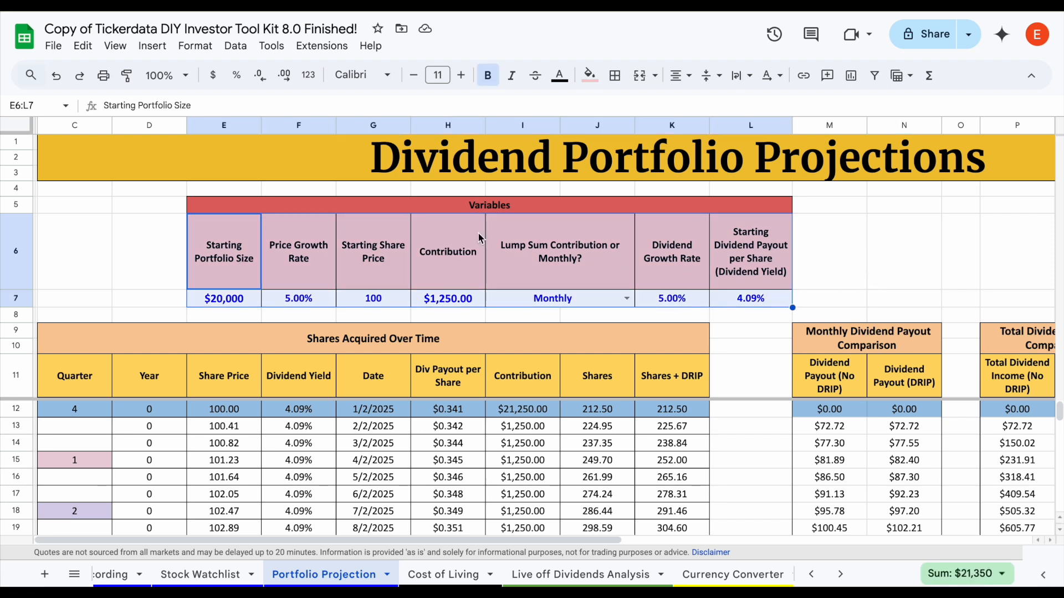
# - Look through the share, dividend income and total value projections across the years with all comparison tables in view
pyautogui.click(163, 75)
pyautogui.write('70')
pyautogui.press('Return')
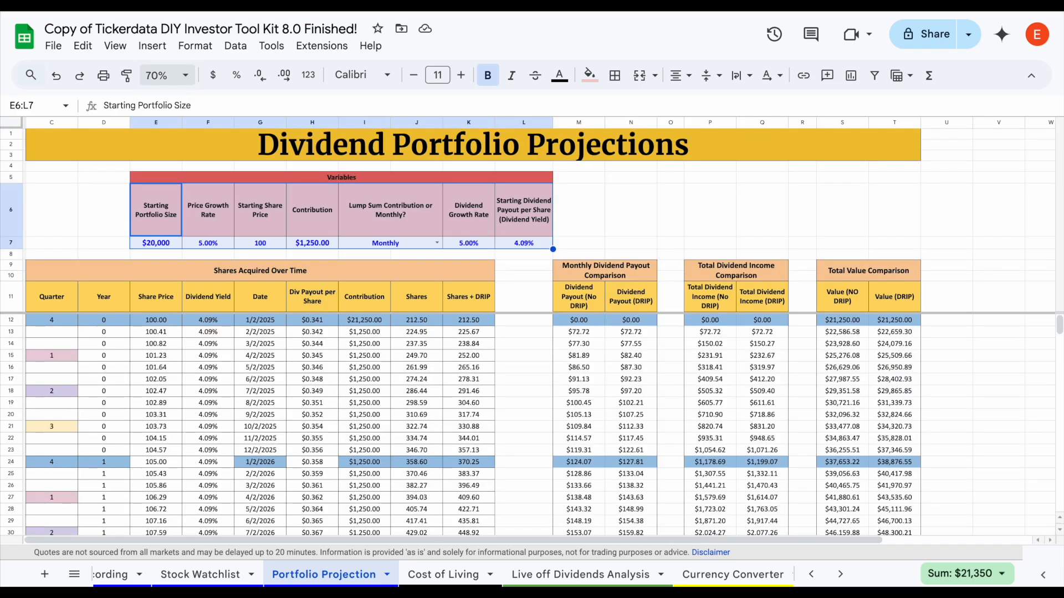
pyautogui.scroll(-20, 658, 303)
pyautogui.scroll(20, 658, 302)
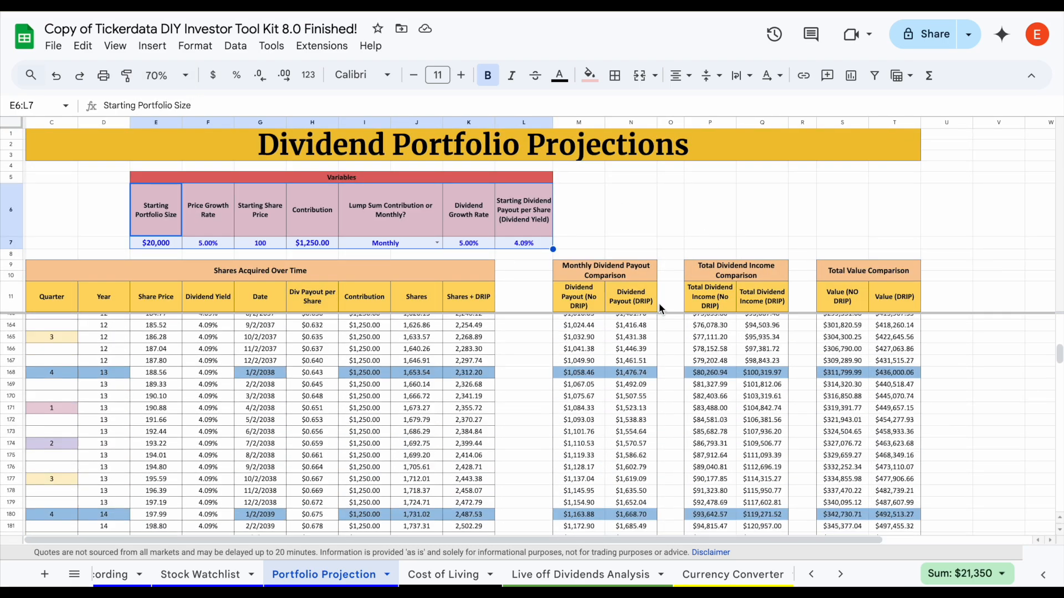
pyautogui.click(675, 245)
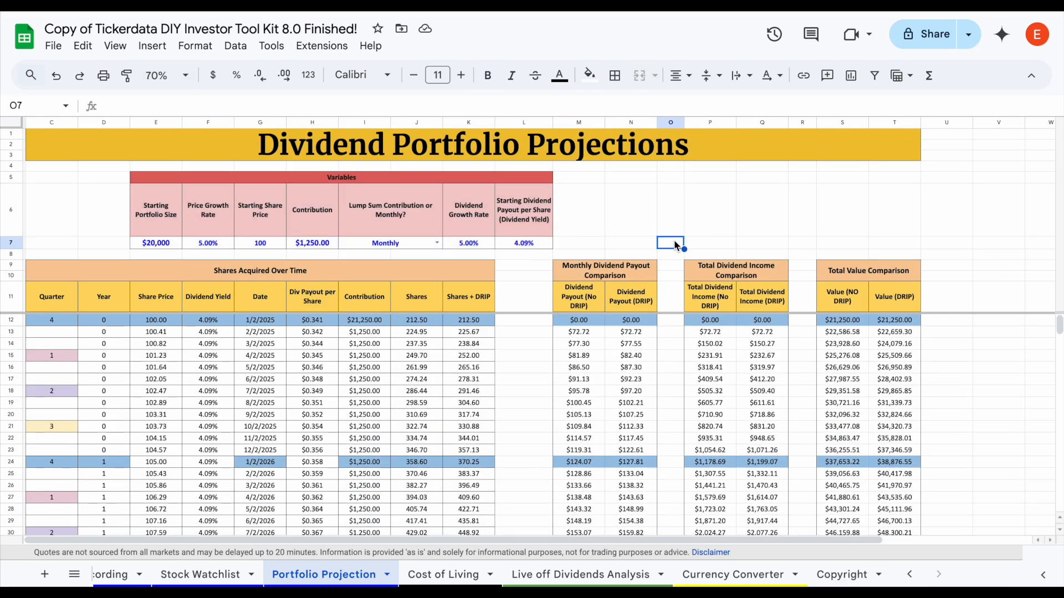
# - Set the starting portfolio size in the projection variables to 5000
pyautogui.click(185, 76)
pyautogui.click(164, 200)
pyautogui.hscroll(2, 374, 307)
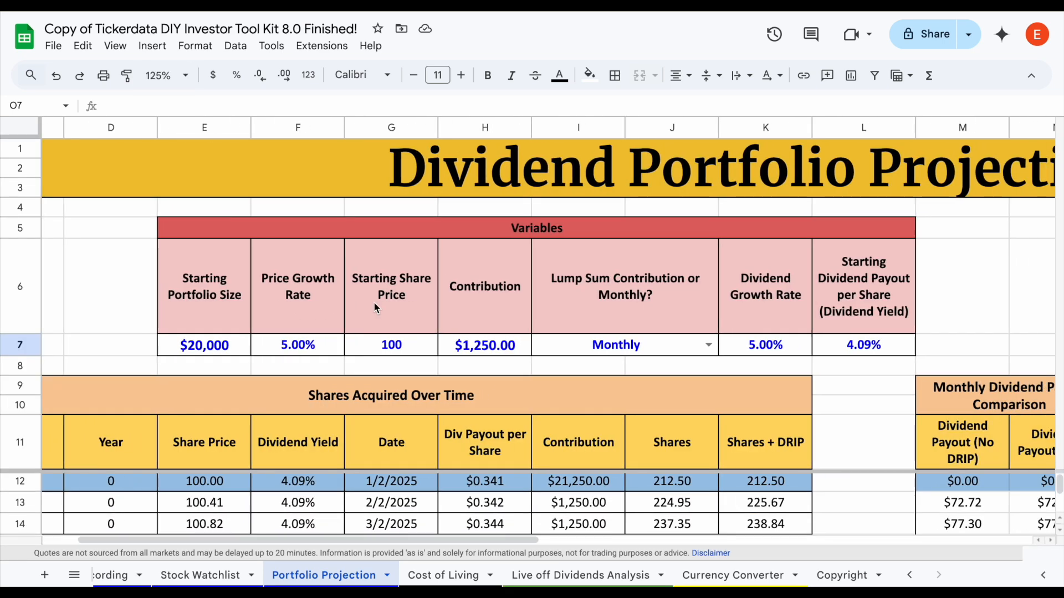
pyautogui.moveTo(165, 325); pyautogui.dragTo(168, 345)
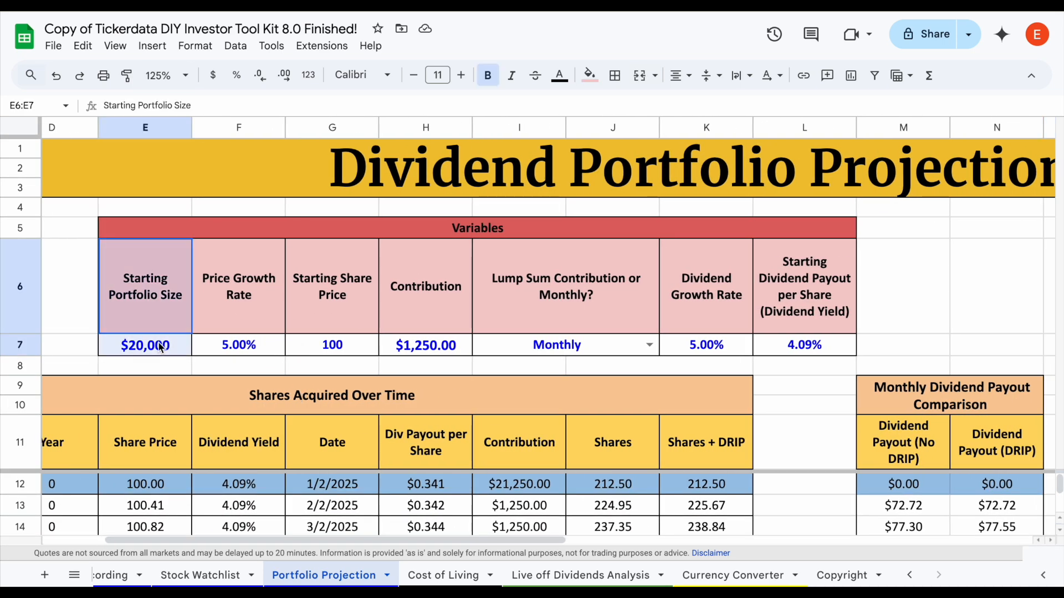
pyautogui.click(175, 347)
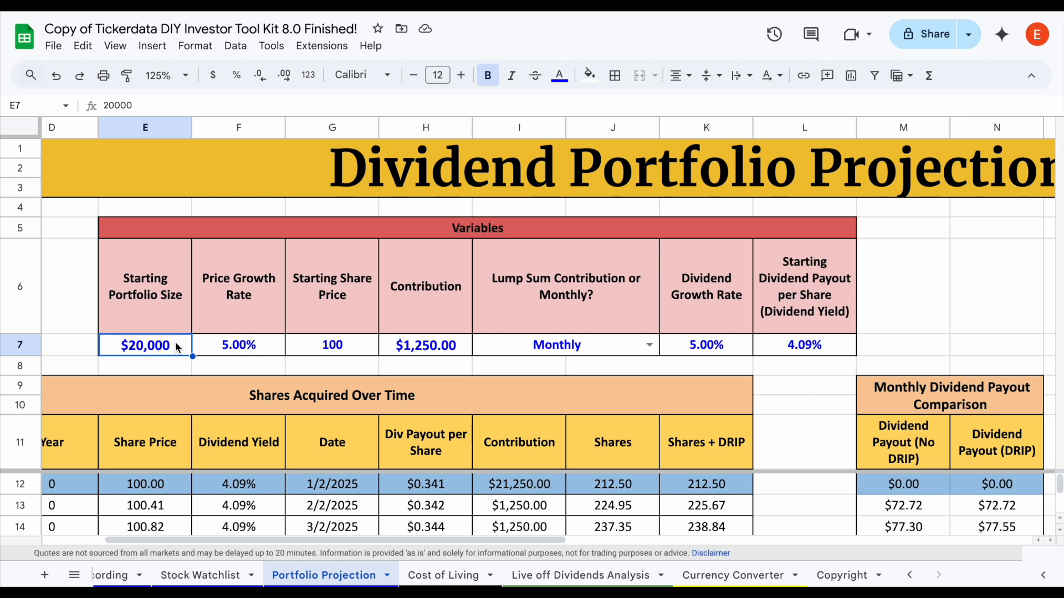
pyautogui.write('5000')
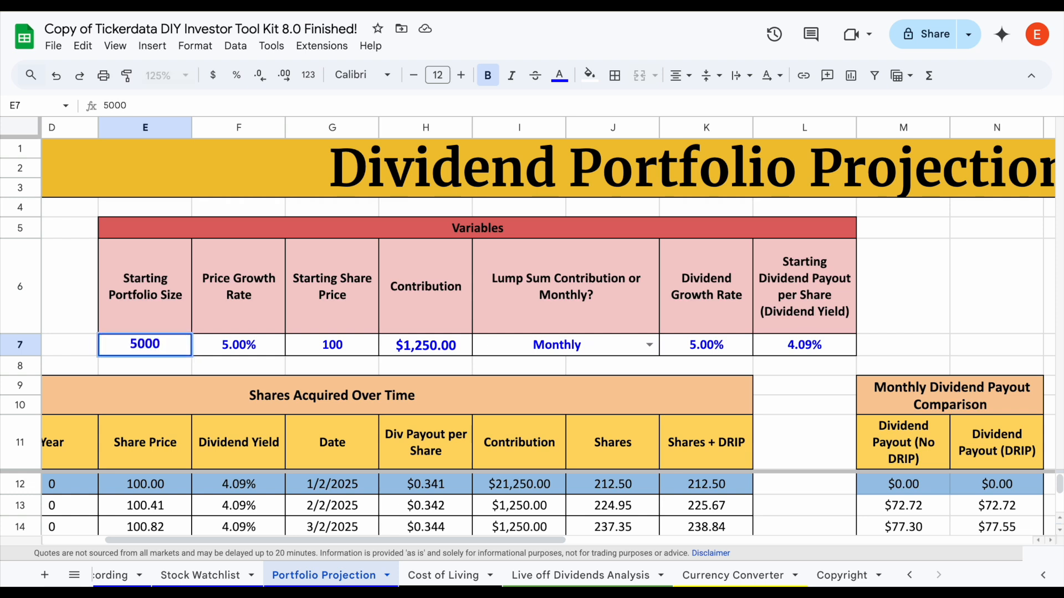
pyautogui.press('Return')
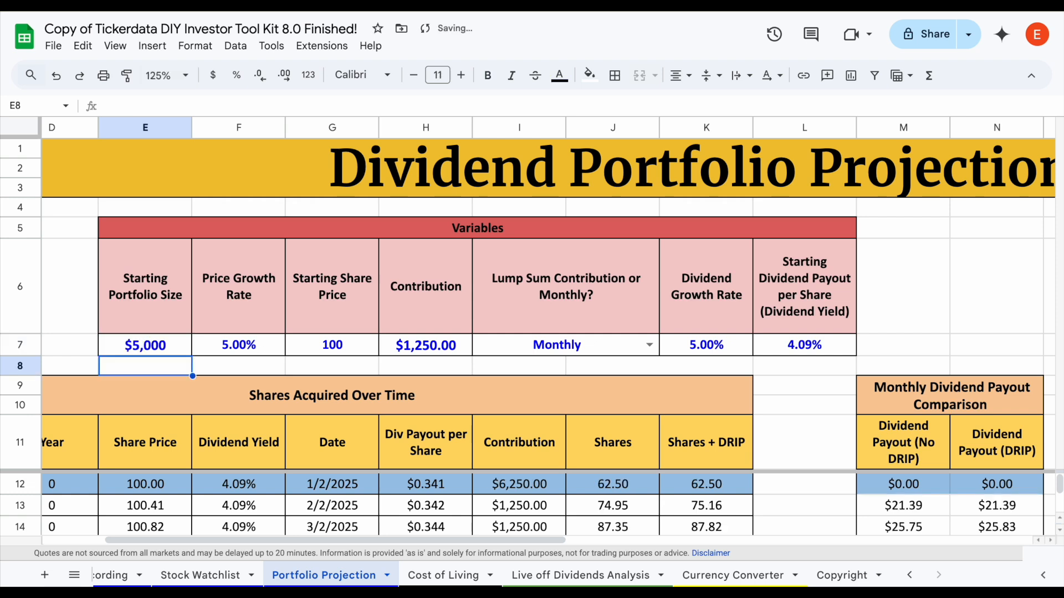
# - Review the starting share price and contribution variables alongside the table of shares acquired over time
pyautogui.click(363, 303)
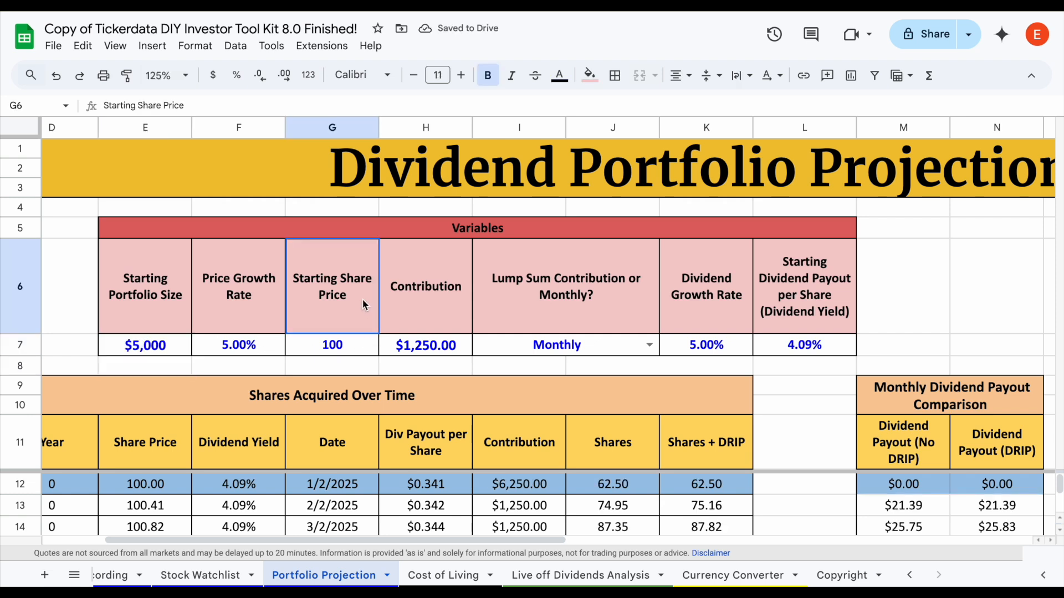
pyautogui.click(361, 345)
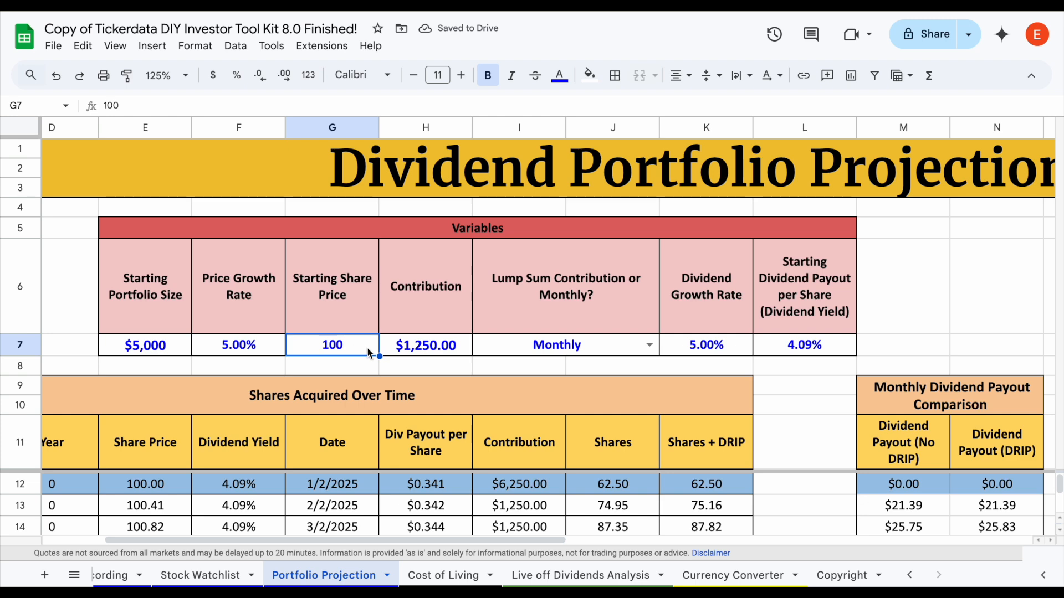
pyautogui.hscroll(-3, 310, 382)
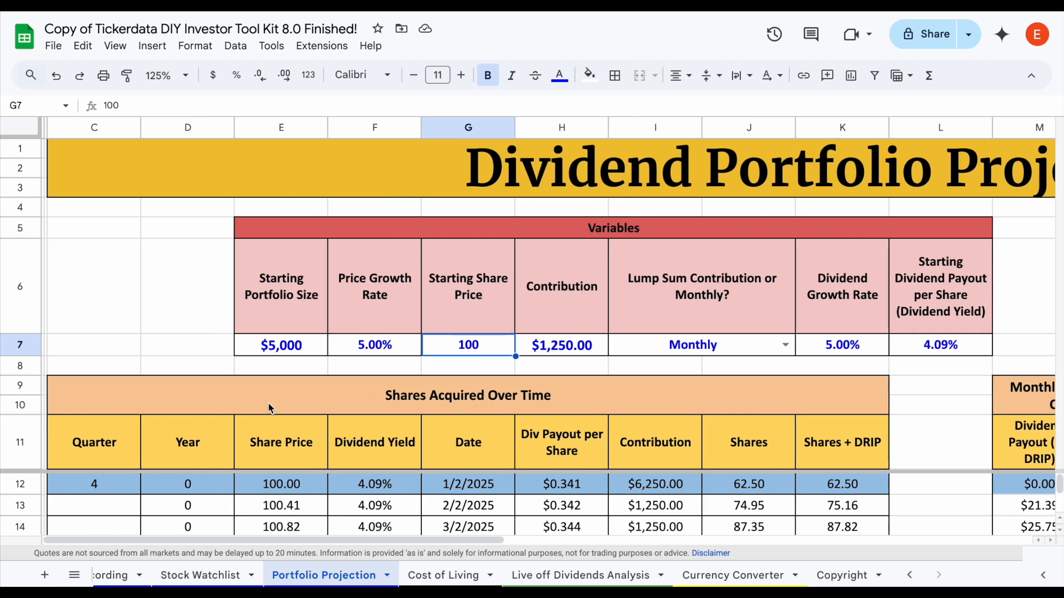
pyautogui.hscroll(4, 253, 446)
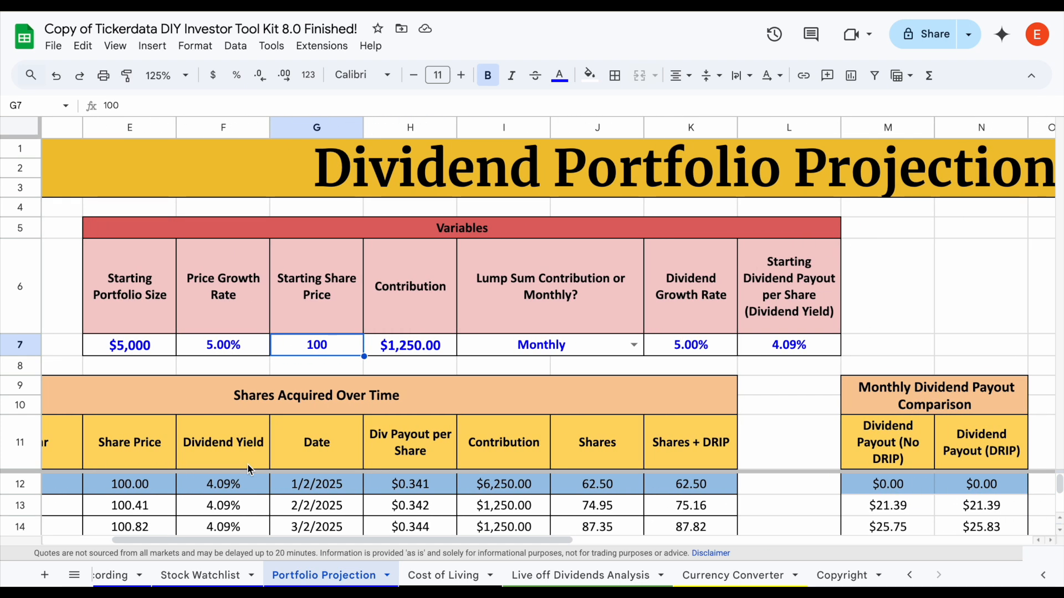
pyautogui.moveTo(437, 313); pyautogui.dragTo(443, 348)
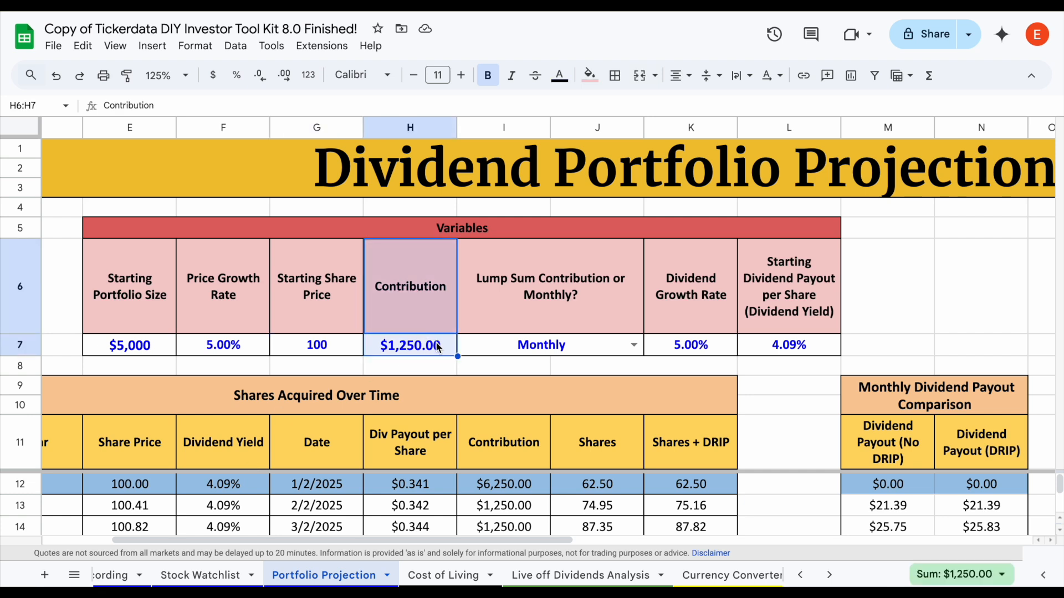
# - Try the Lump Sum contribution option and set the contribution type back to Monthly
pyautogui.click(608, 304)
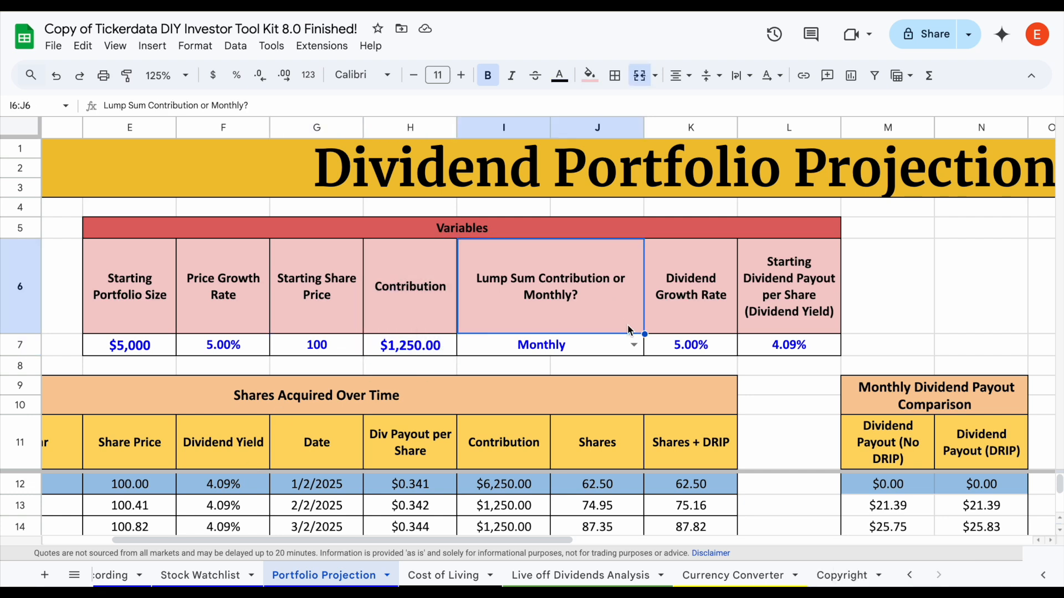
pyautogui.click(633, 344)
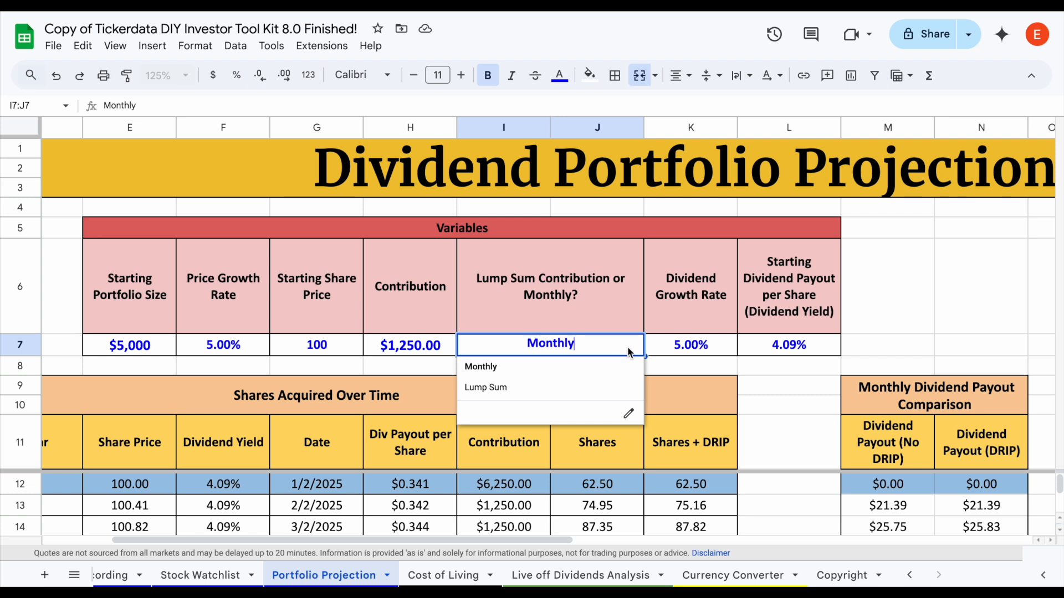
pyautogui.click(564, 387)
pyautogui.click(419, 348)
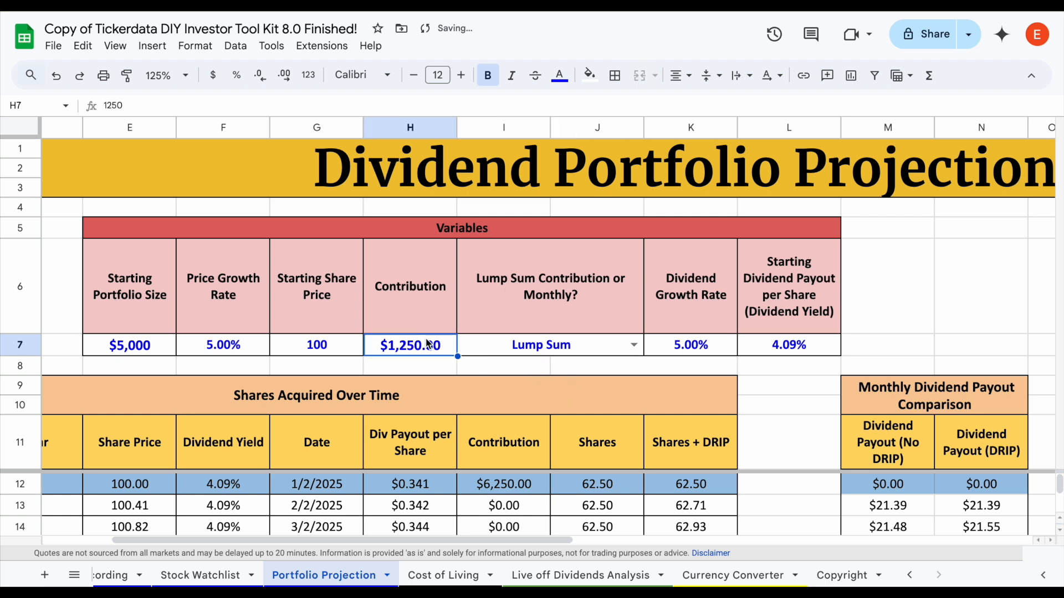
pyautogui.click(634, 345)
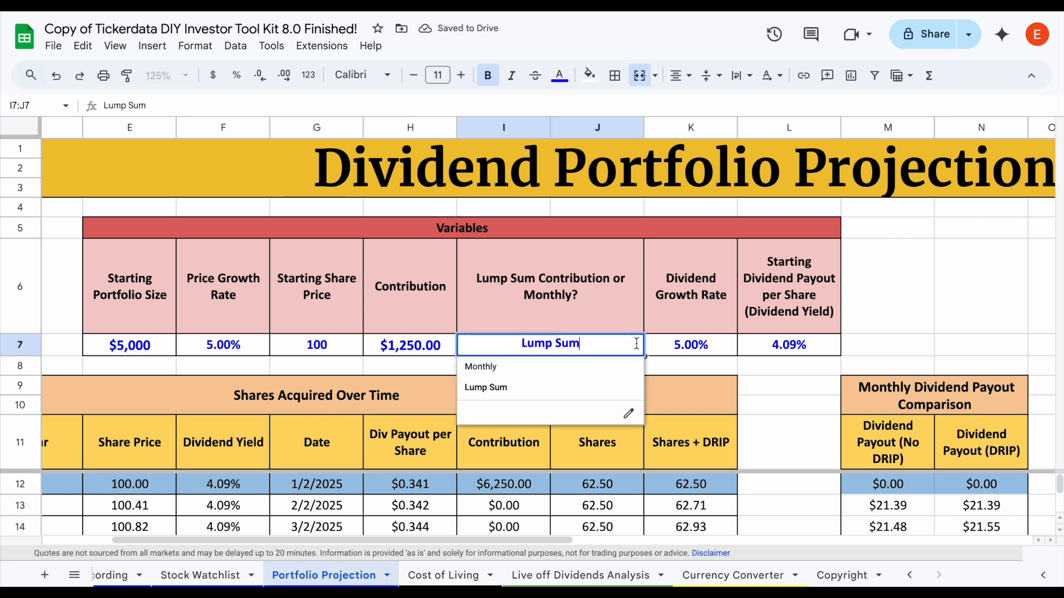
pyautogui.click(611, 366)
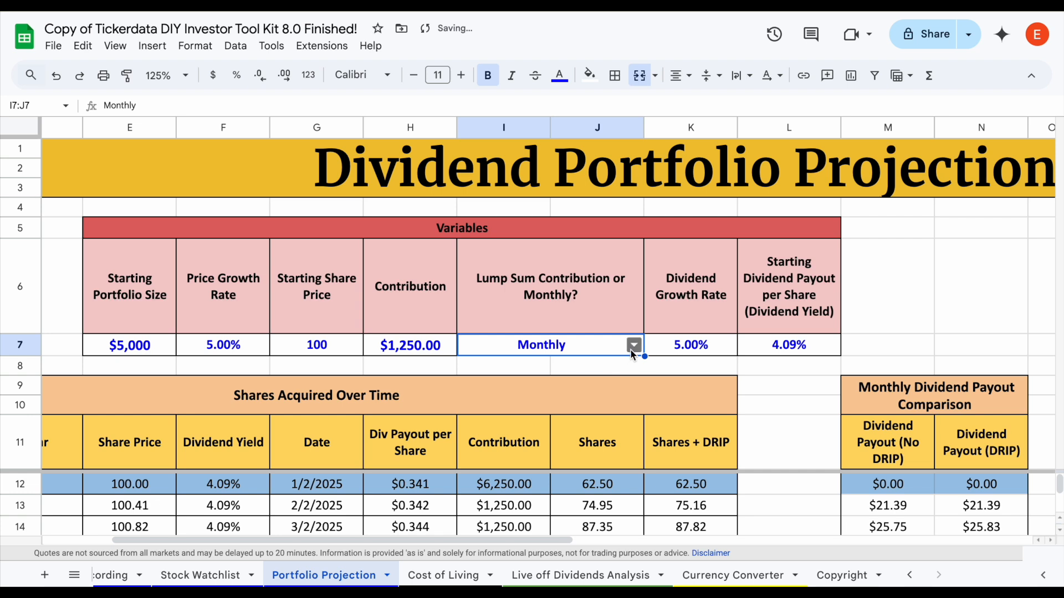
# - Set the contribution to 1000 and the starting dividend yield to 3%
pyautogui.click(434, 350)
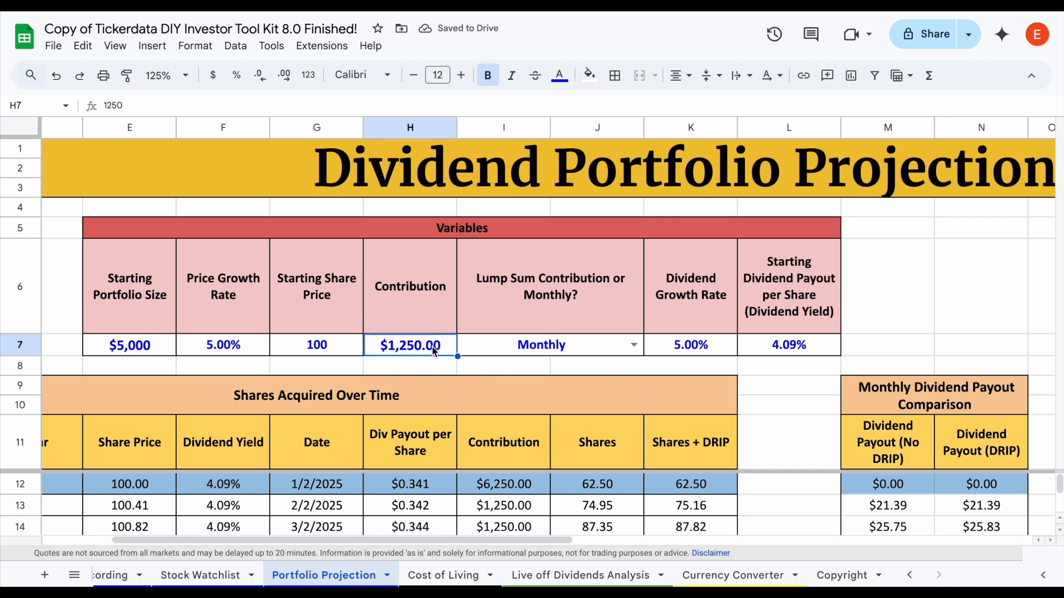
pyautogui.write('1000')
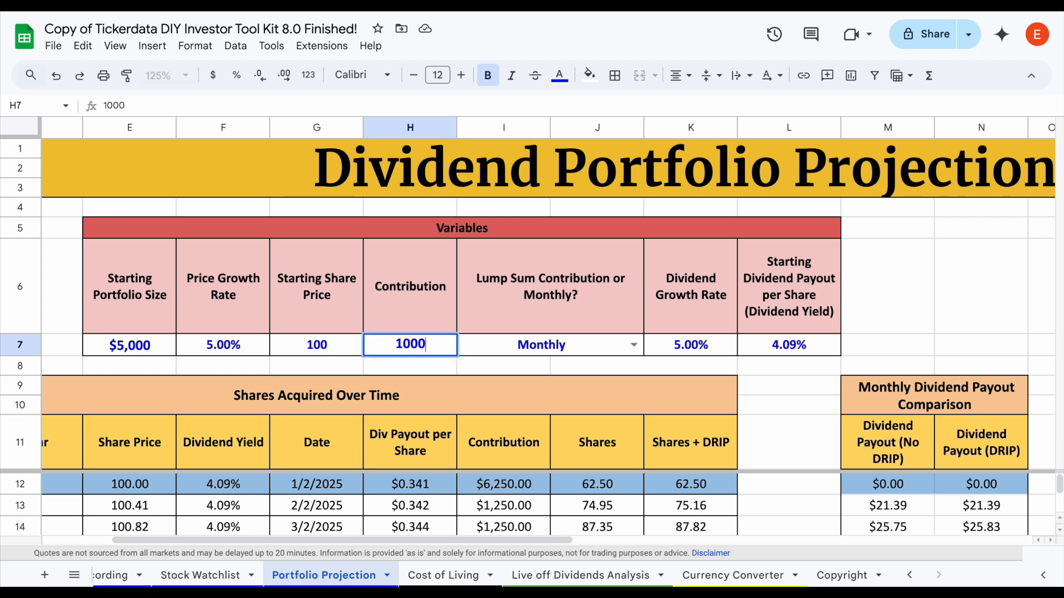
pyautogui.press('Return')
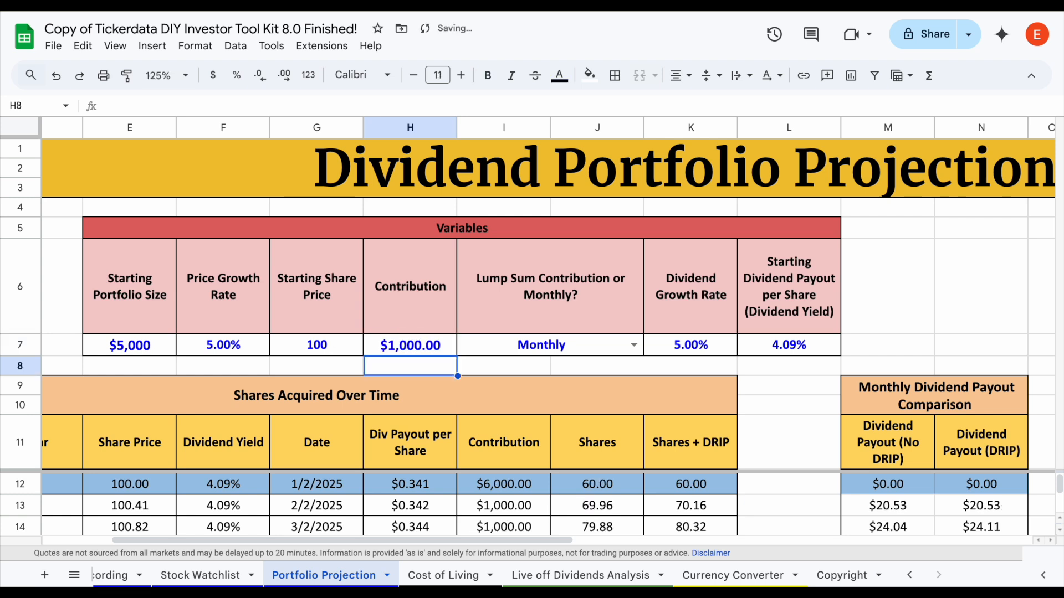
pyautogui.click(815, 345)
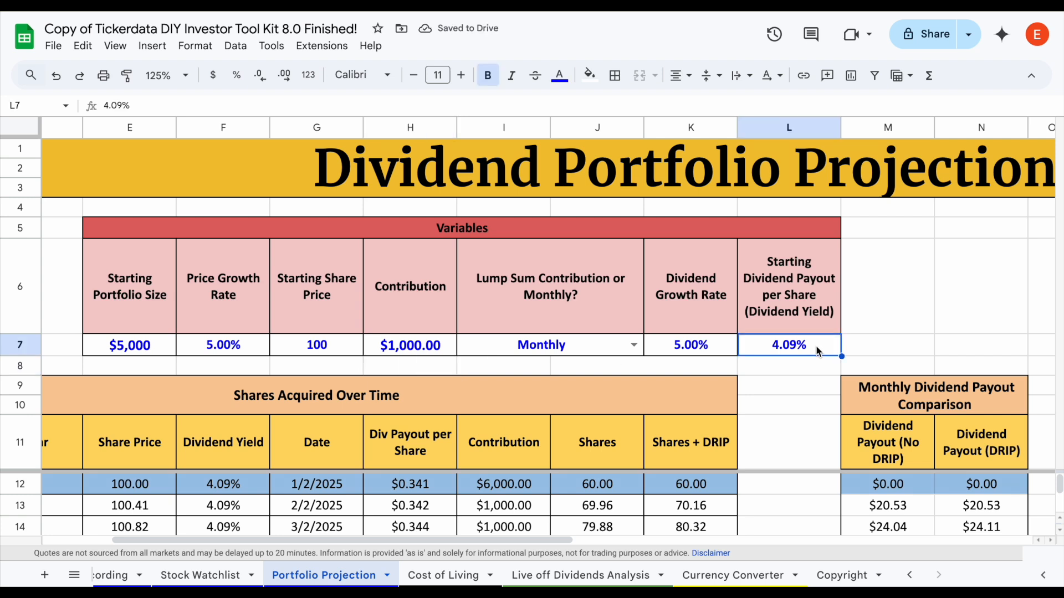
pyautogui.write('3')
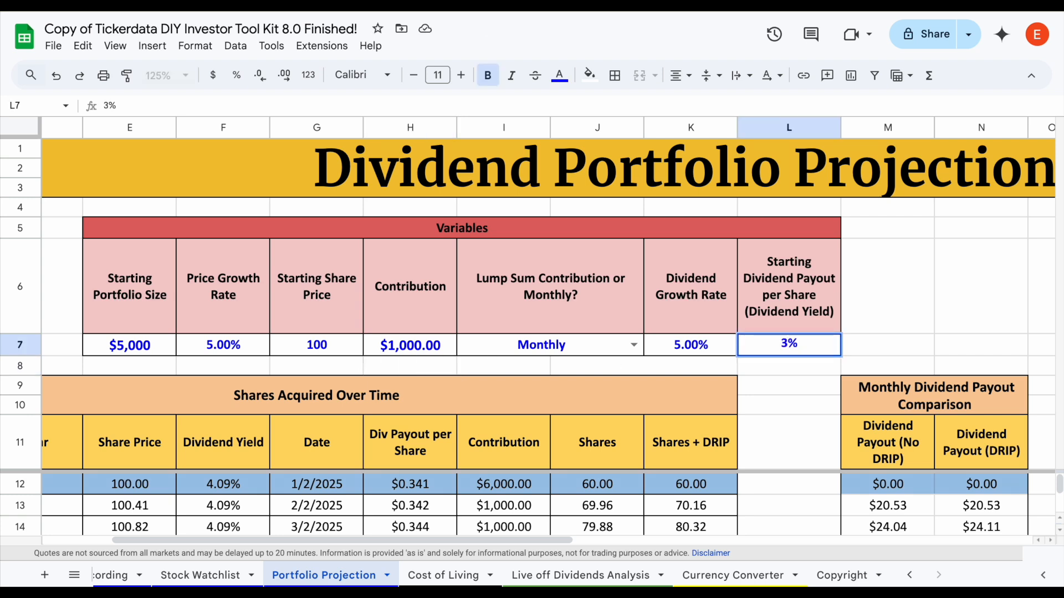
pyautogui.press('Return')
# - Examine the price growth rate and dividend growth rate variables of the projection
pyautogui.moveTo(264, 317); pyautogui.dragTo(261, 345)
pyautogui.moveTo(731, 322); pyautogui.dragTo(726, 344)
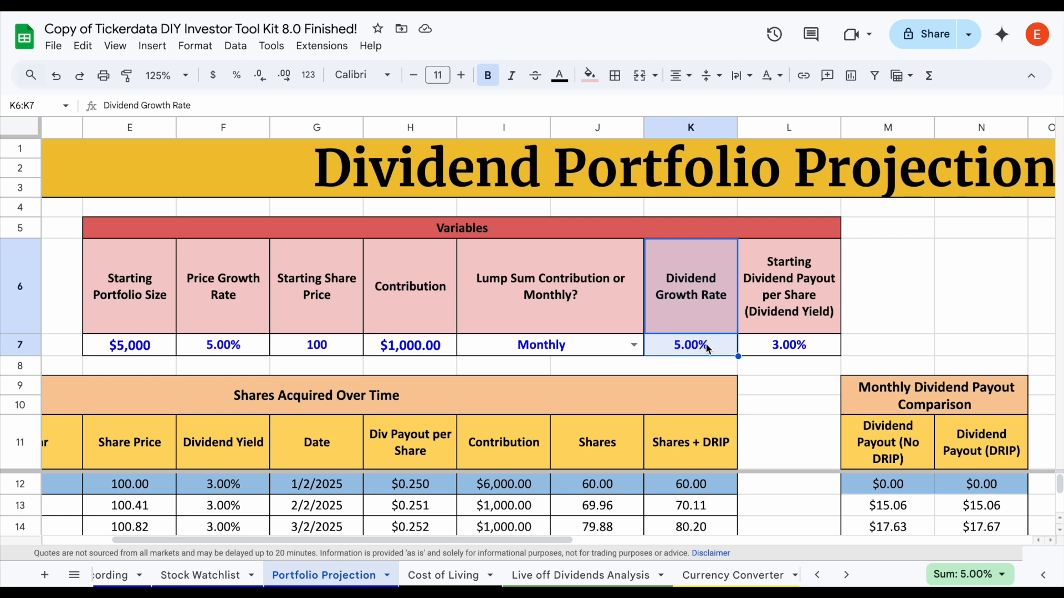
pyautogui.click(687, 344)
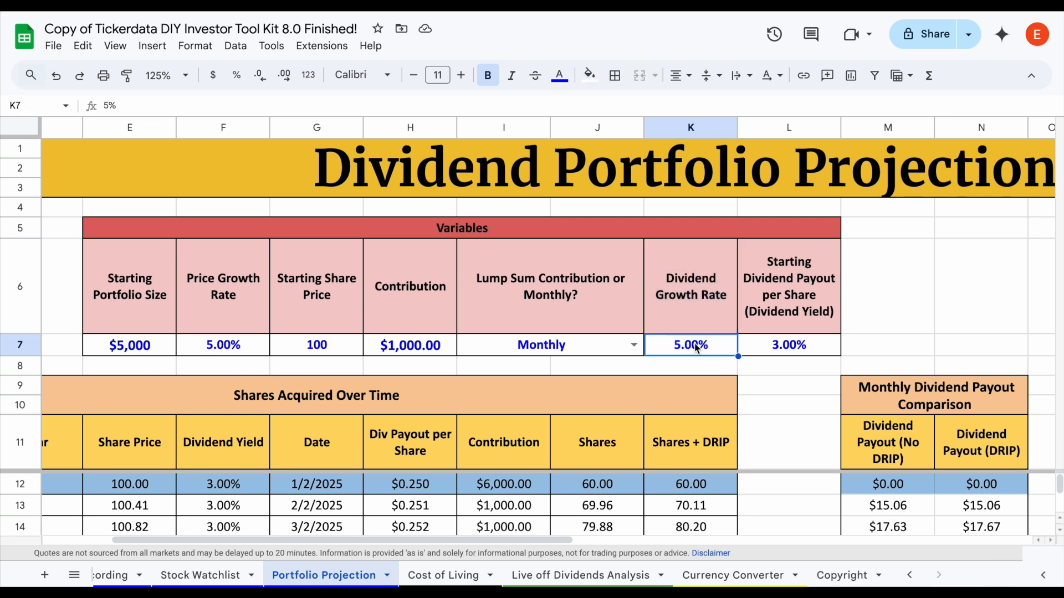
pyautogui.click(242, 347)
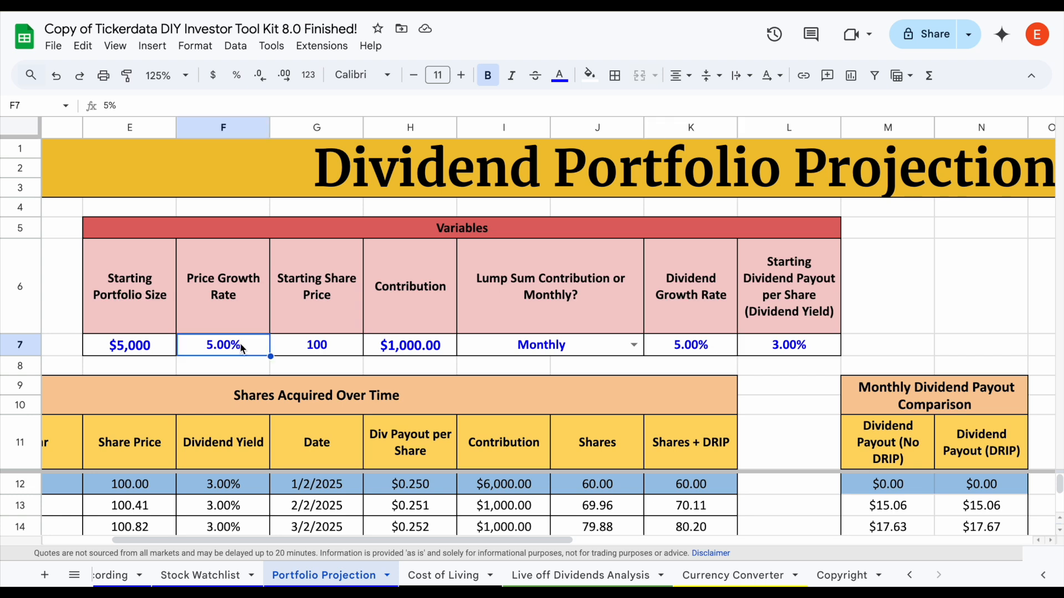
# - Set both the price growth rate and the dividend growth rate of the projection to 7%
pyautogui.write('7')
pyautogui.press('Right')
pyautogui.press('Right')
pyautogui.press('Right')
pyautogui.press('Right')
pyautogui.press('Right')
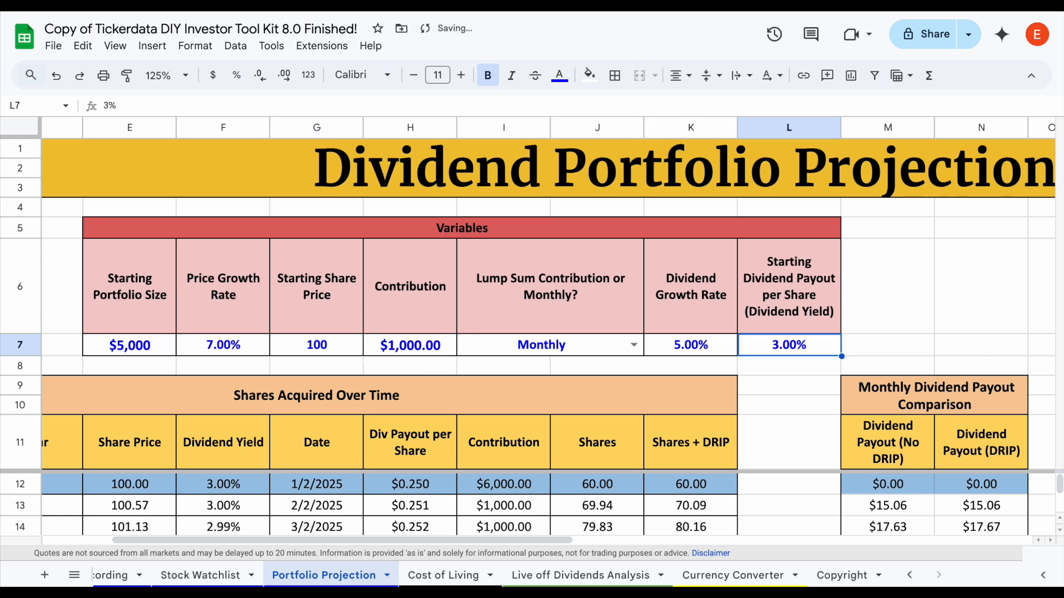
pyautogui.press('Left')
pyautogui.write('7')
pyautogui.press('Return')
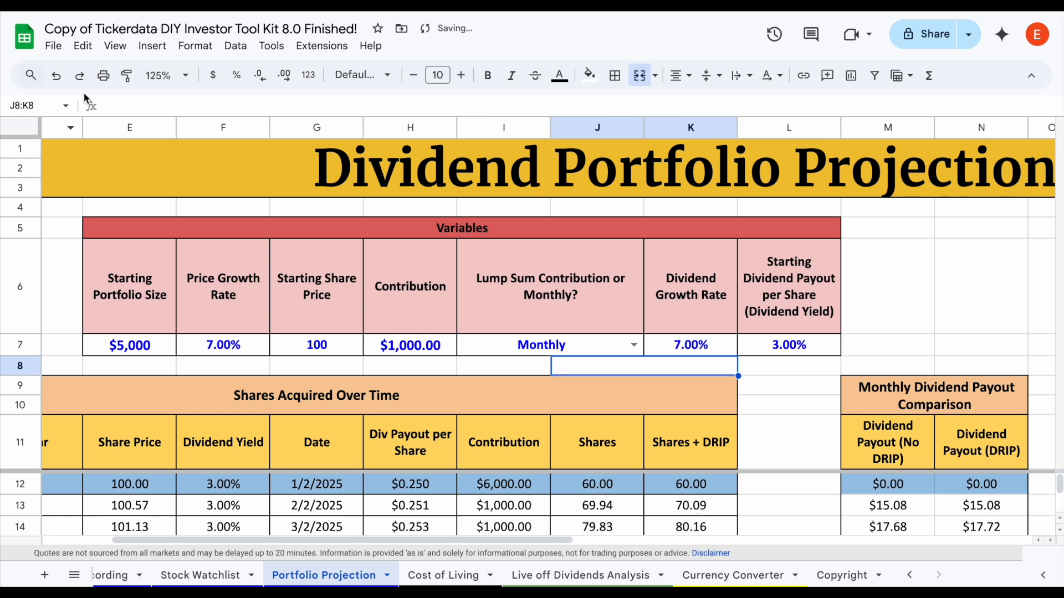
# - Review the projection tables of shares acquired, monthly dividend payouts and total dividend income at 100% zoom
pyautogui.click(159, 72)
pyautogui.write('100')
pyautogui.press('Return')
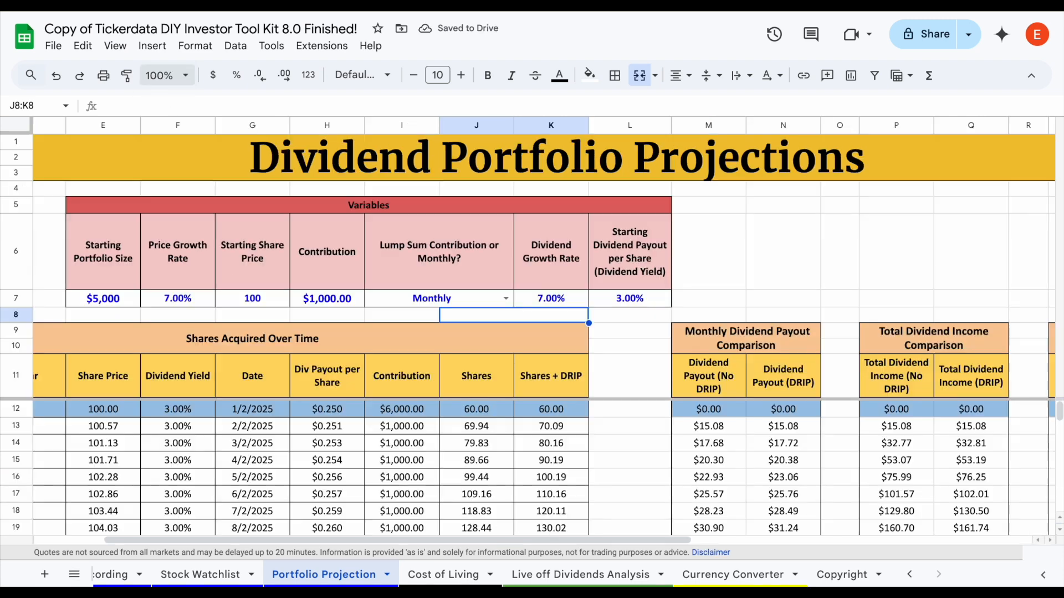
pyautogui.scroll(-15, 622, 398)
pyautogui.scroll(12, 623, 398)
pyautogui.scroll(3, 623, 398)
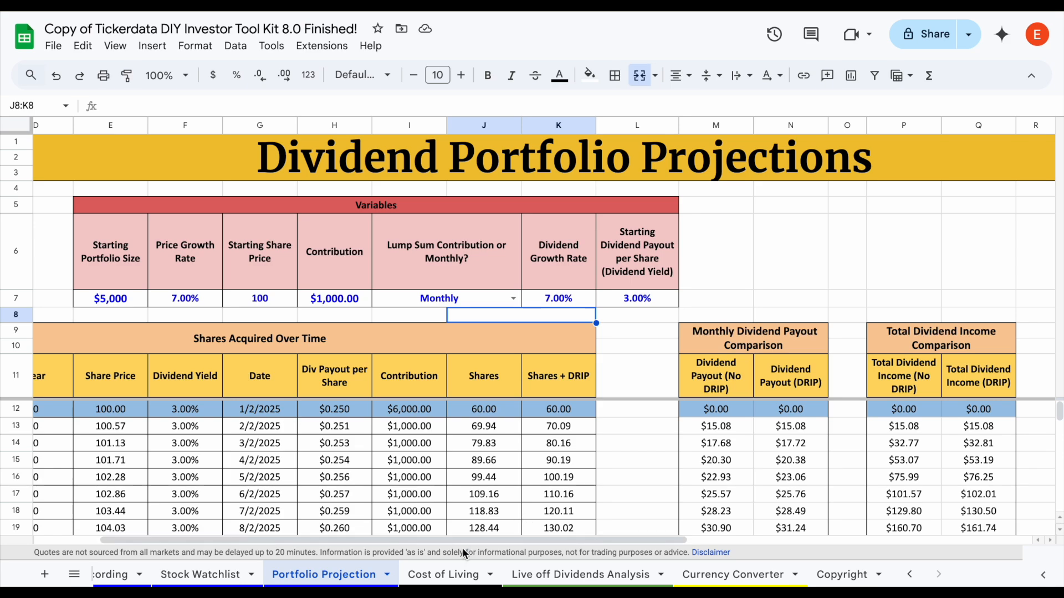
# - Open the Cost of Living sheet and examine its variables, monthly table and chart
pyautogui.click(453, 575)
pyautogui.scroll(-3, 567, 397)
pyautogui.hscroll(3, 567, 396)
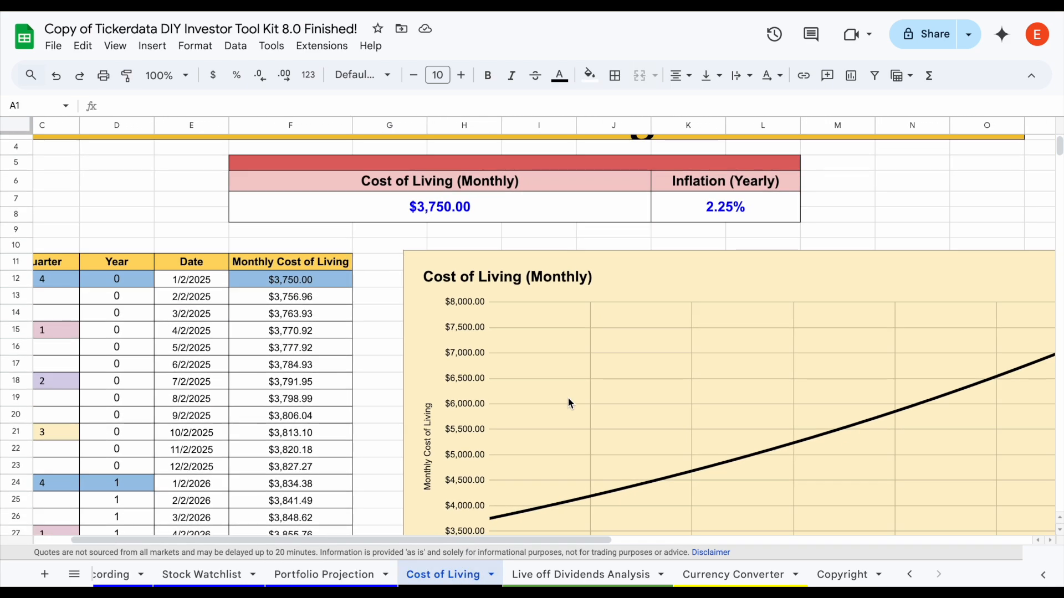
pyautogui.hscroll(1, 570, 398)
pyautogui.hscroll(-4, 570, 398)
pyautogui.scroll(-12, 571, 397)
pyautogui.scroll(8, 571, 397)
pyautogui.scroll(5, 571, 400)
# - Set the monthly cost of living to 3500 and yearly inflation to 2.5%, and check the chart's line at 70% zoom
pyautogui.click(166, 75)
pyautogui.write('750')
pyautogui.press('Return')
pyautogui.click(376, 215)
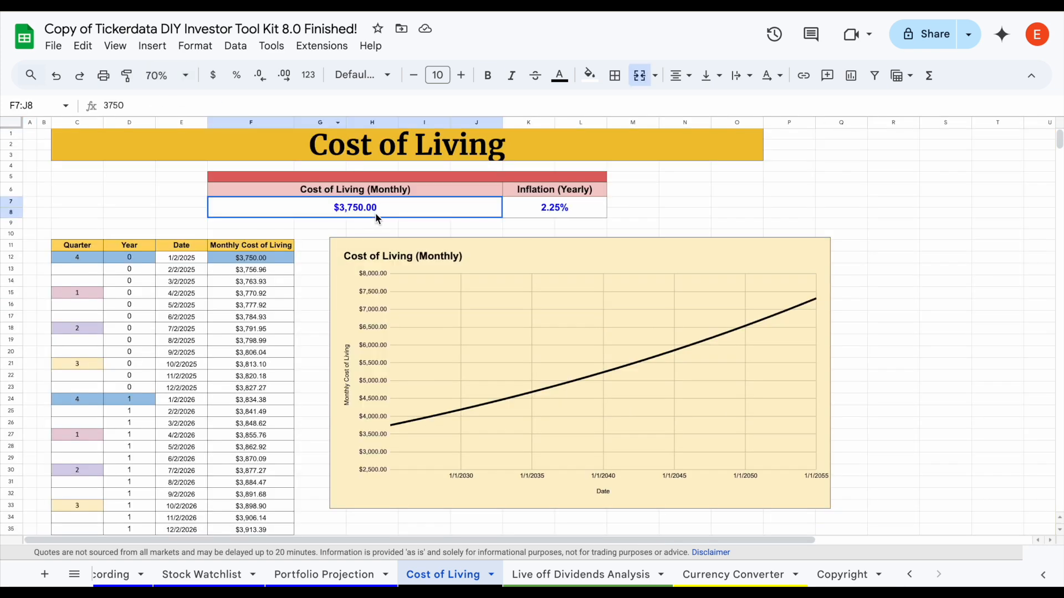
pyautogui.write('3500')
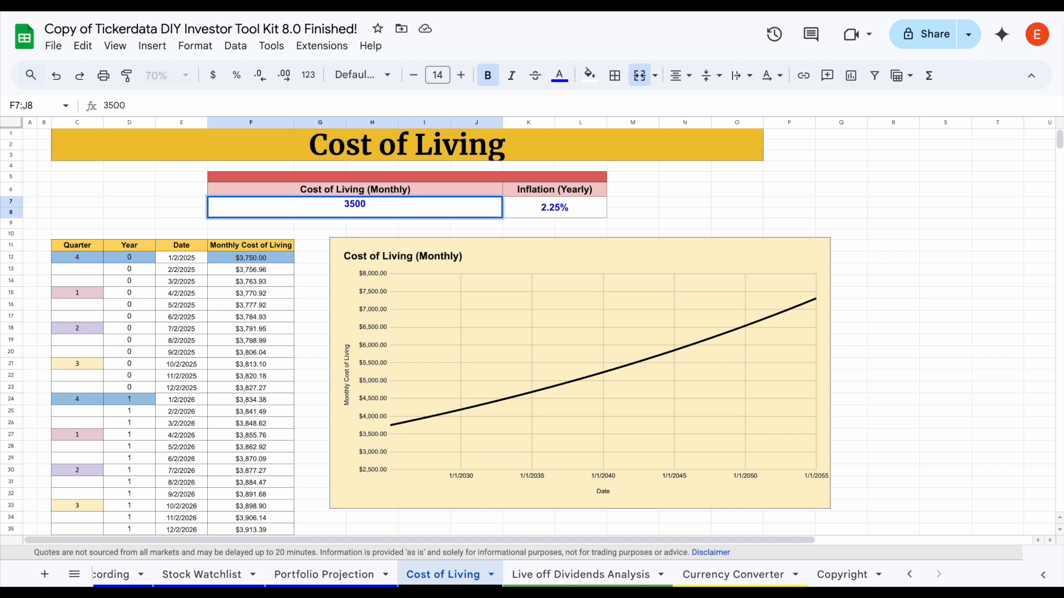
pyautogui.press('Tab')
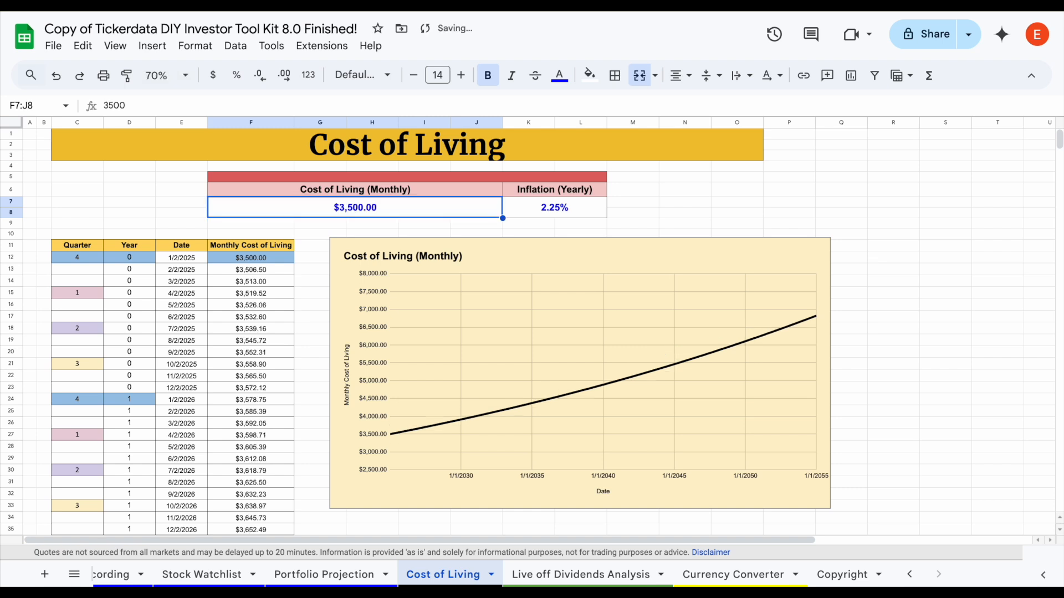
pyautogui.write('2.5')
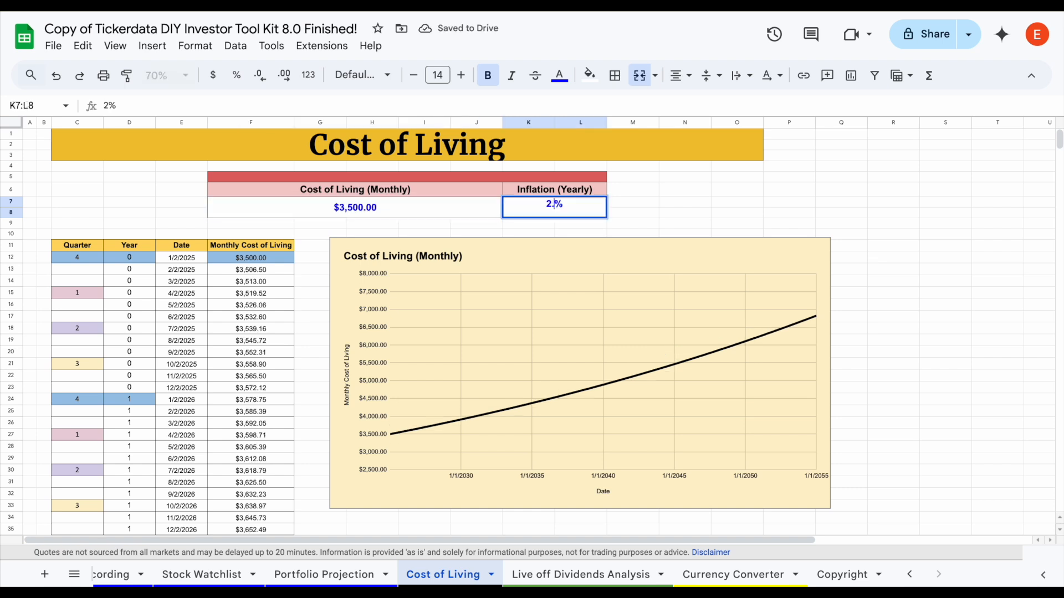
pyautogui.press('Return')
pyautogui.click(400, 440)
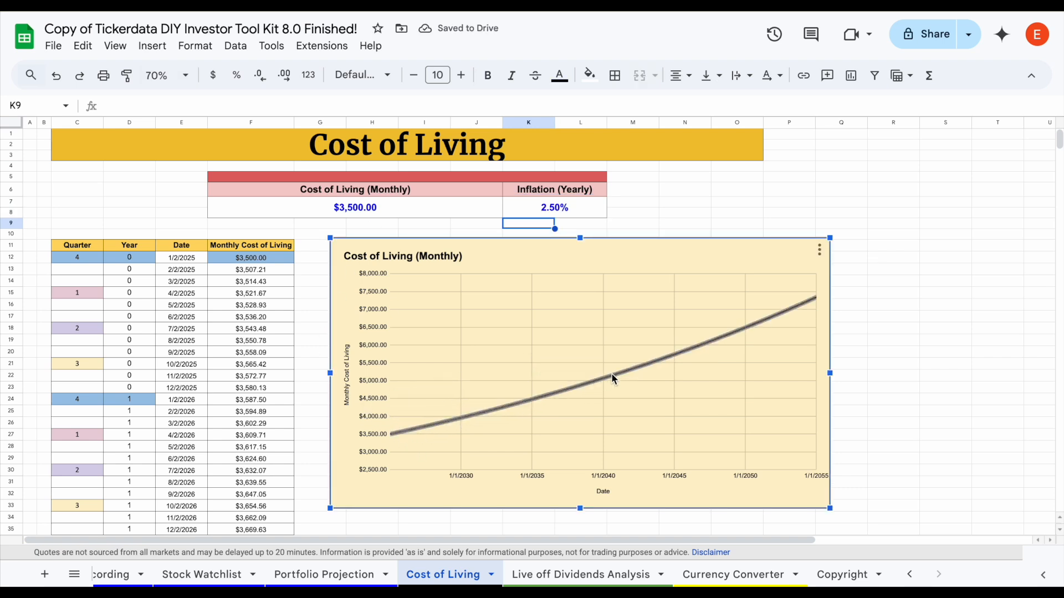
pyautogui.moveTo(813, 304)
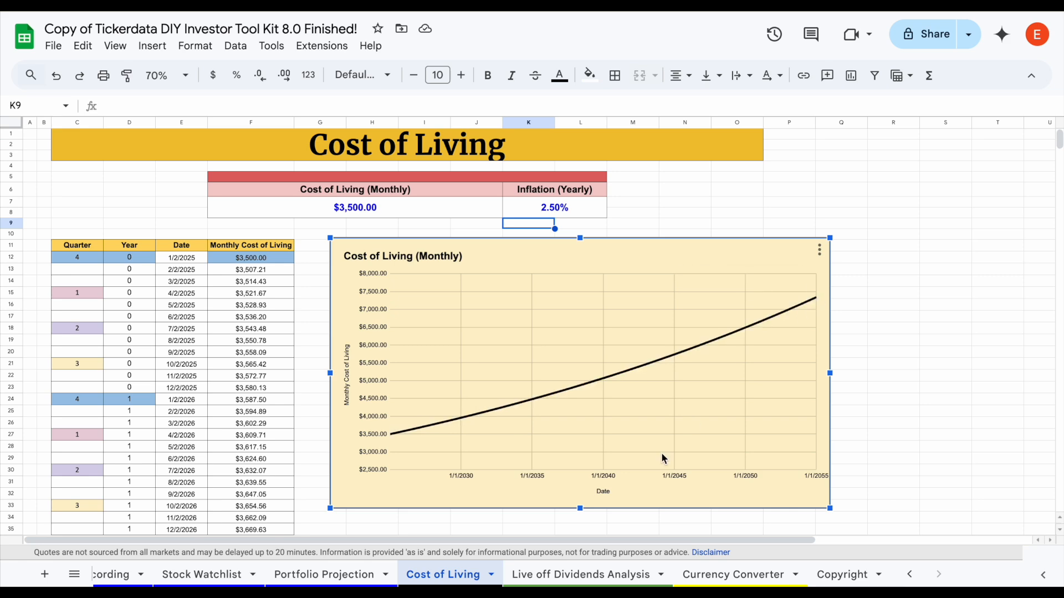
# - Open the Live off Dividends Analysis sheet and review the Portfolio (DRIP) table at 125% zoom
pyautogui.click(597, 574)
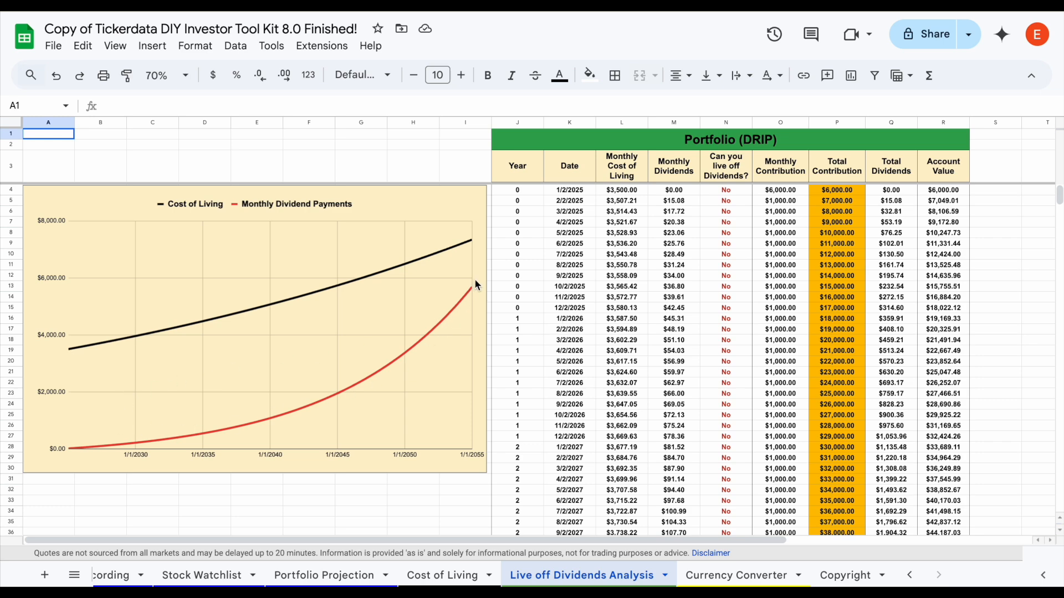
pyautogui.hscroll(3, 565, 251)
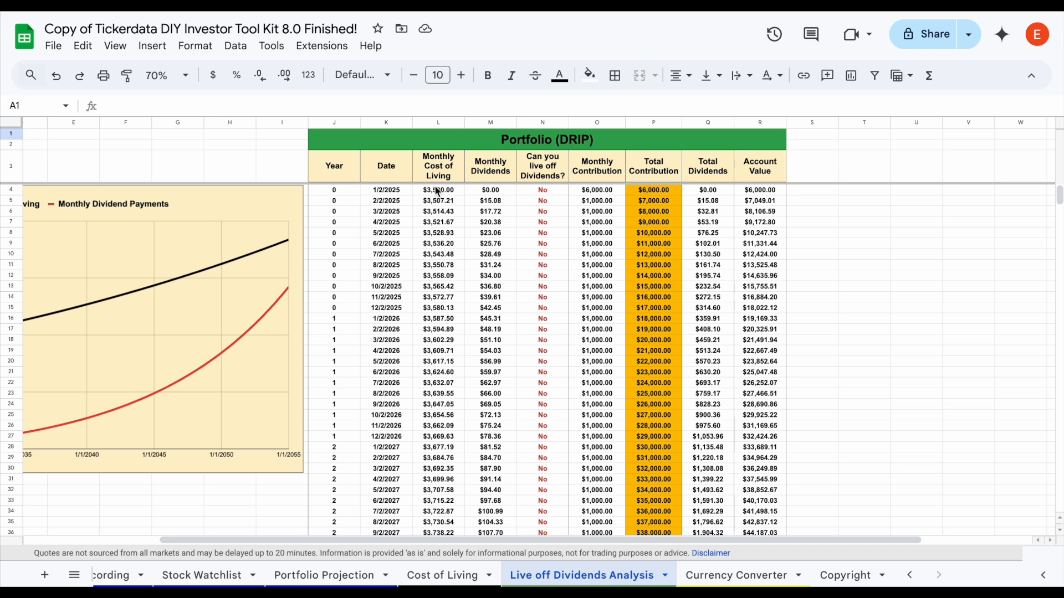
pyautogui.moveTo(360, 165); pyautogui.dragTo(759, 167)
pyautogui.click(185, 74)
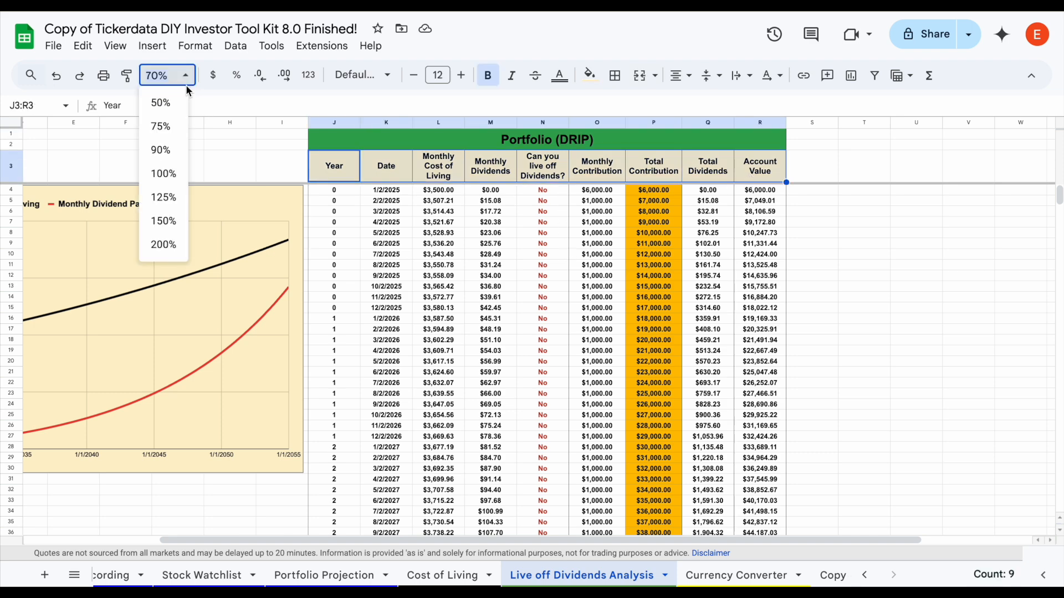
pyautogui.click(175, 199)
pyautogui.hscroll(5, 544, 290)
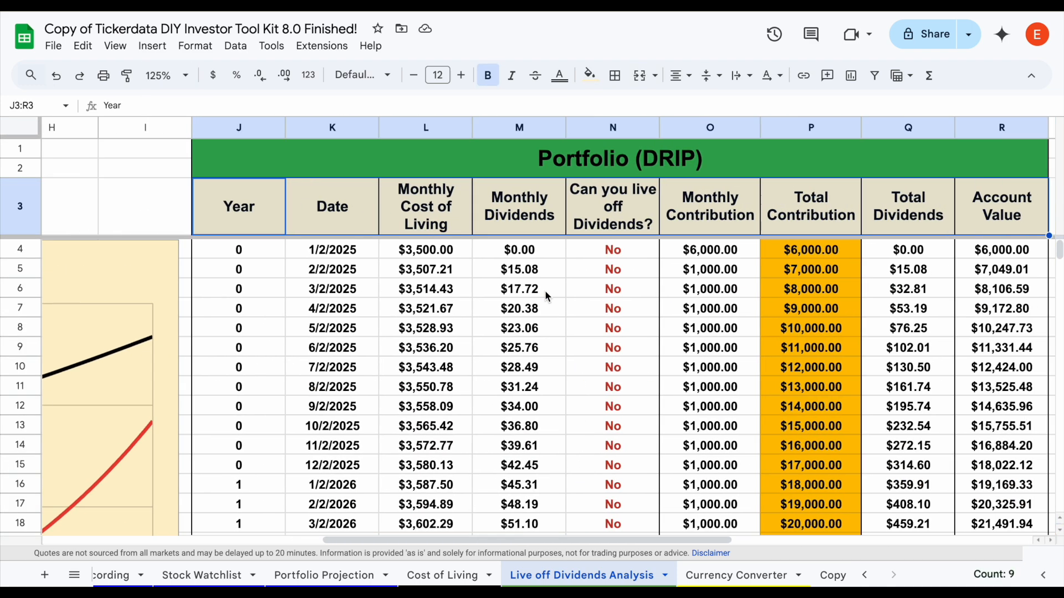
pyautogui.scroll(-20, 544, 290)
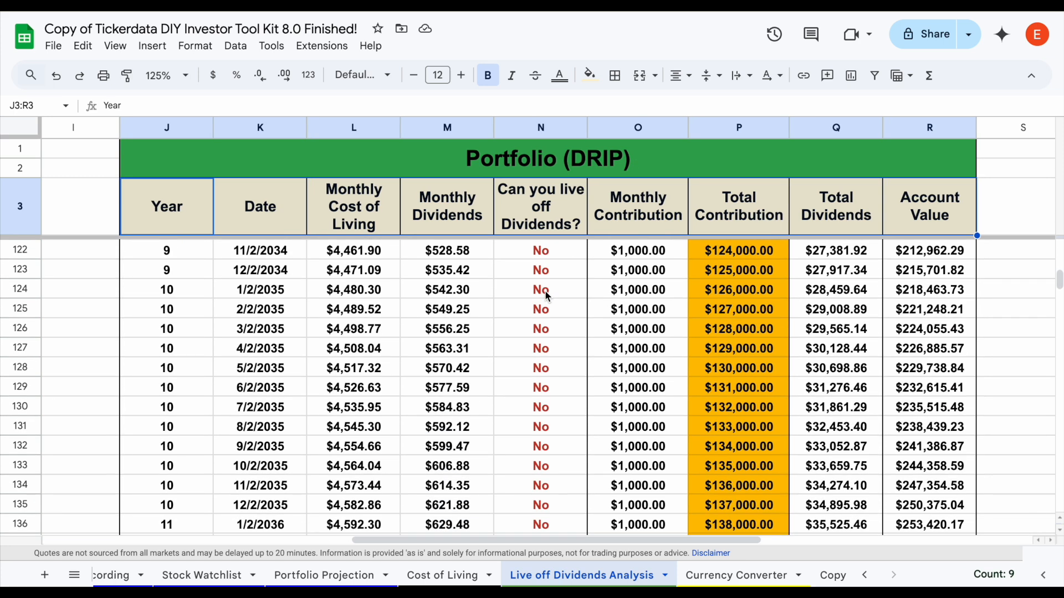
# - Examine the 6/2/2035 row's cost of living, monthly dividends, total contribution, total dividends and account value
pyautogui.moveTo(189, 390); pyautogui.dragTo(928, 394)
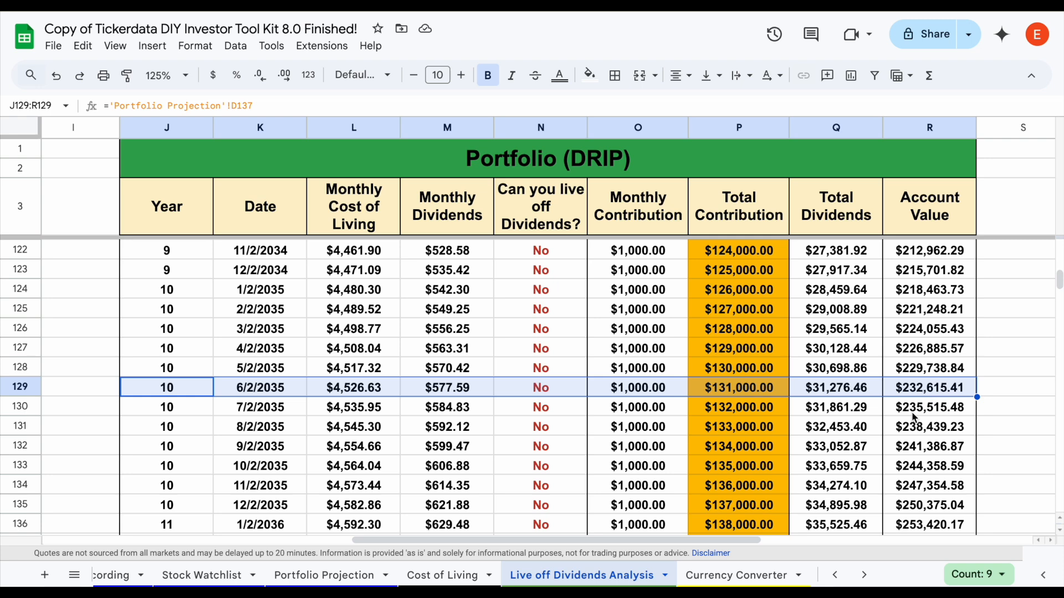
pyautogui.click(378, 395)
pyautogui.click(440, 393)
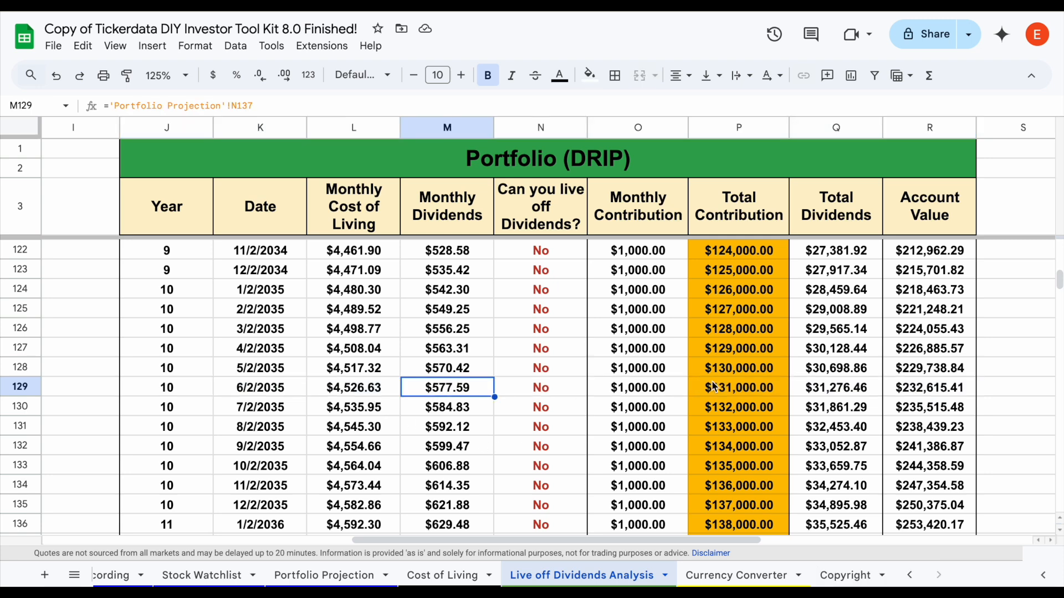
pyautogui.click(741, 389)
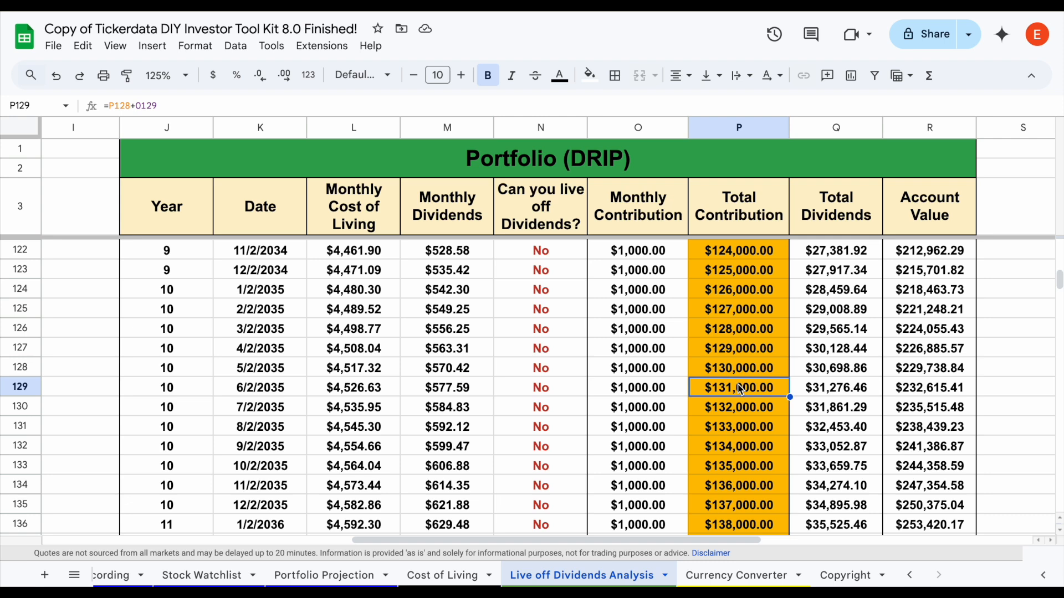
pyautogui.click(819, 391)
pyautogui.click(911, 390)
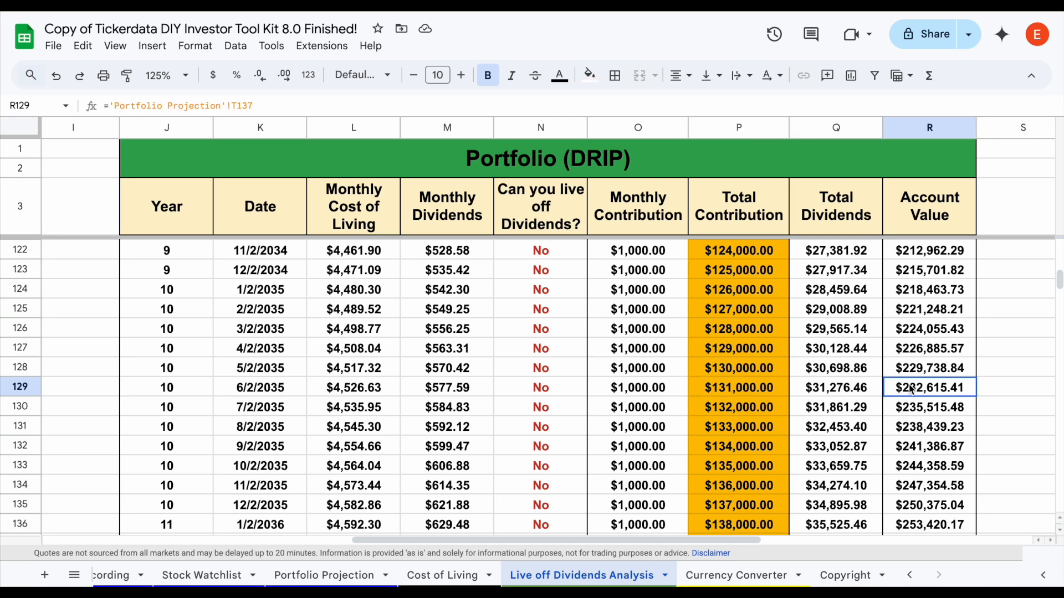
# - Examine the chart comparing cost of living with monthly dividend payments, reducing the zoom to 58%
pyautogui.scroll(20, 784, 330)
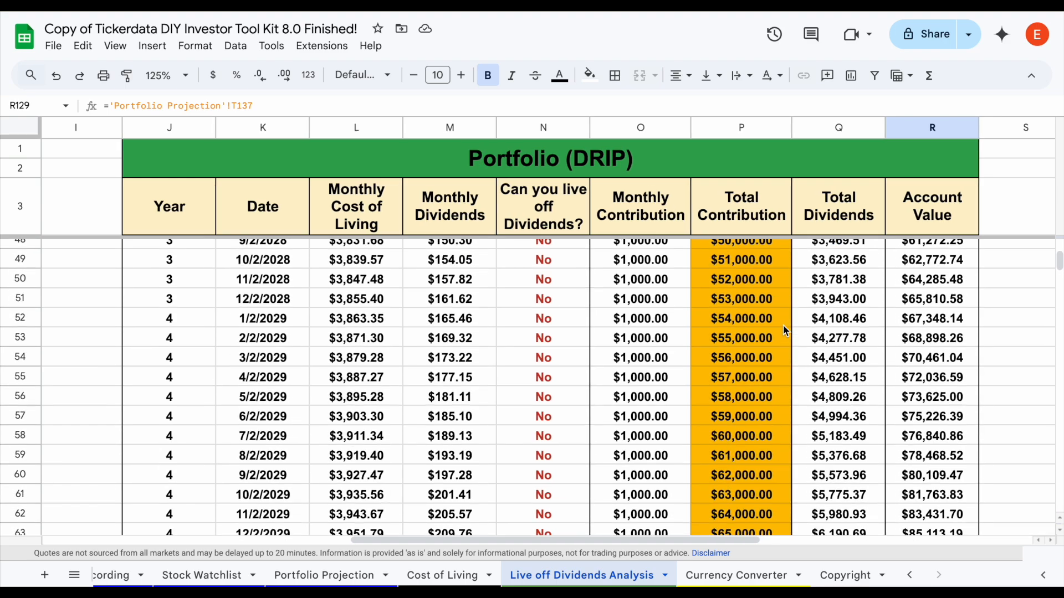
pyautogui.hscroll(-10, 598, 315)
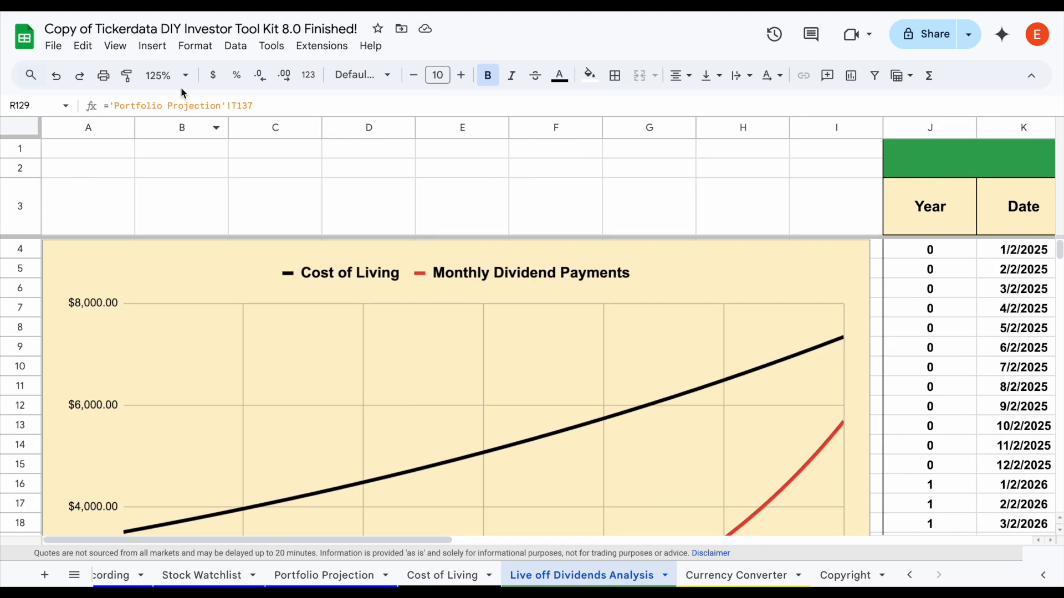
pyautogui.scroll(-2, 281, 261)
pyautogui.scroll(2, 280, 261)
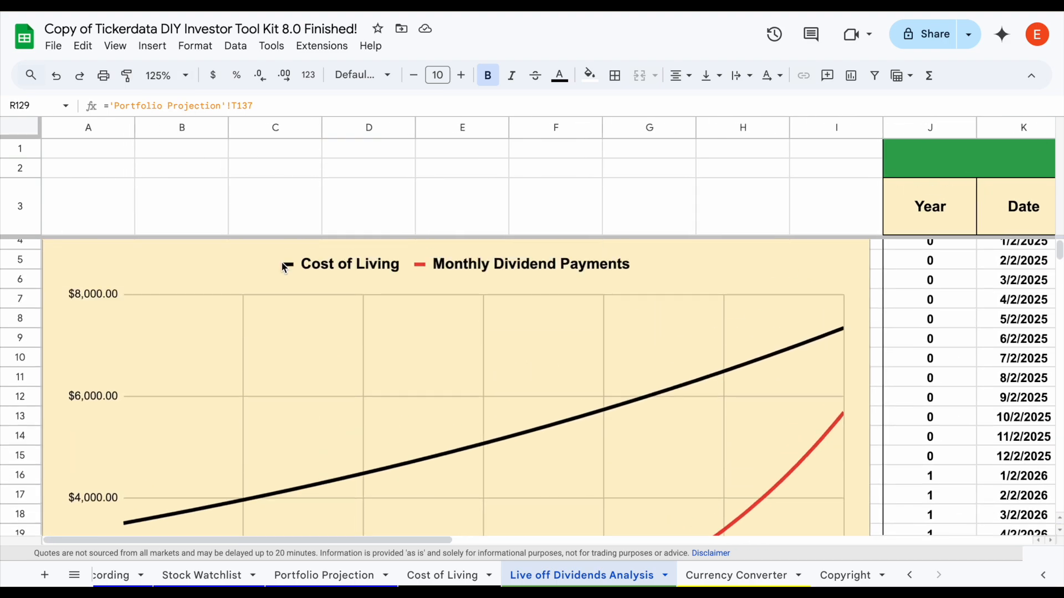
pyautogui.click(169, 80)
pyautogui.click(164, 173)
pyautogui.scroll(-2, 463, 280)
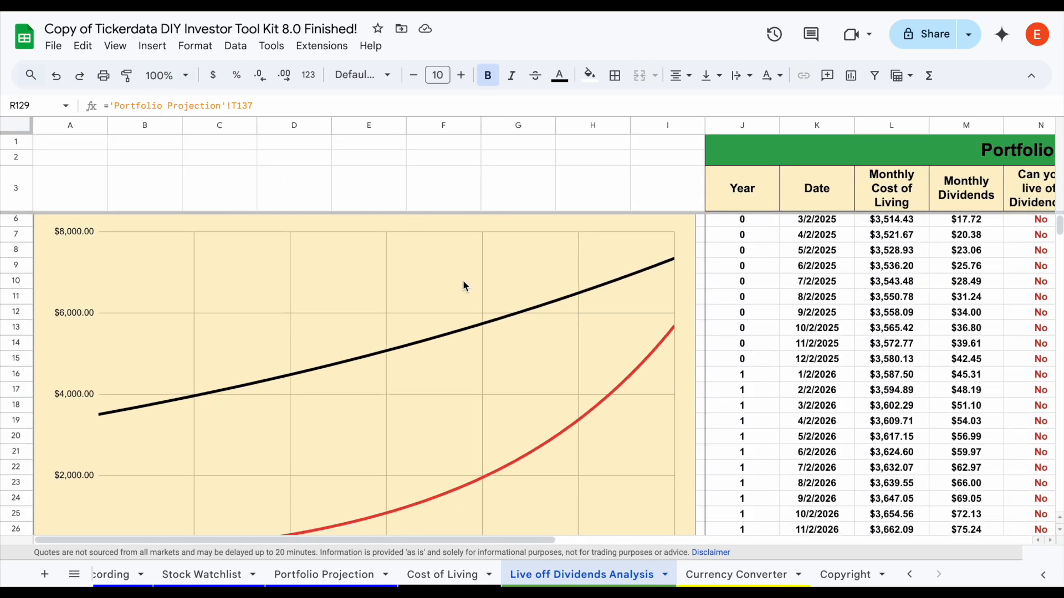
pyautogui.scroll(2, 464, 284)
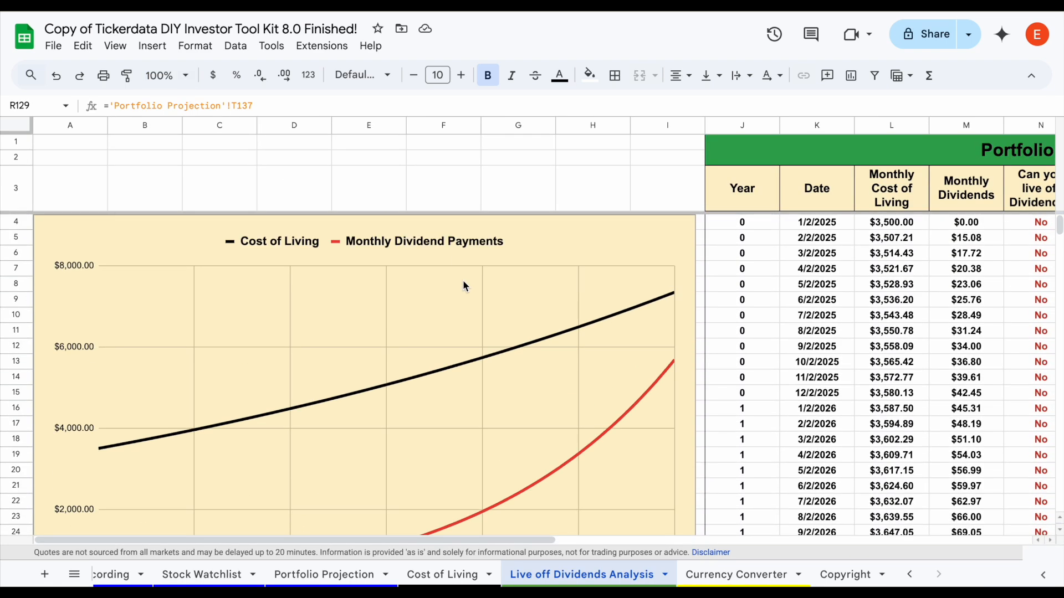
pyautogui.click(168, 77)
pyautogui.write('58')
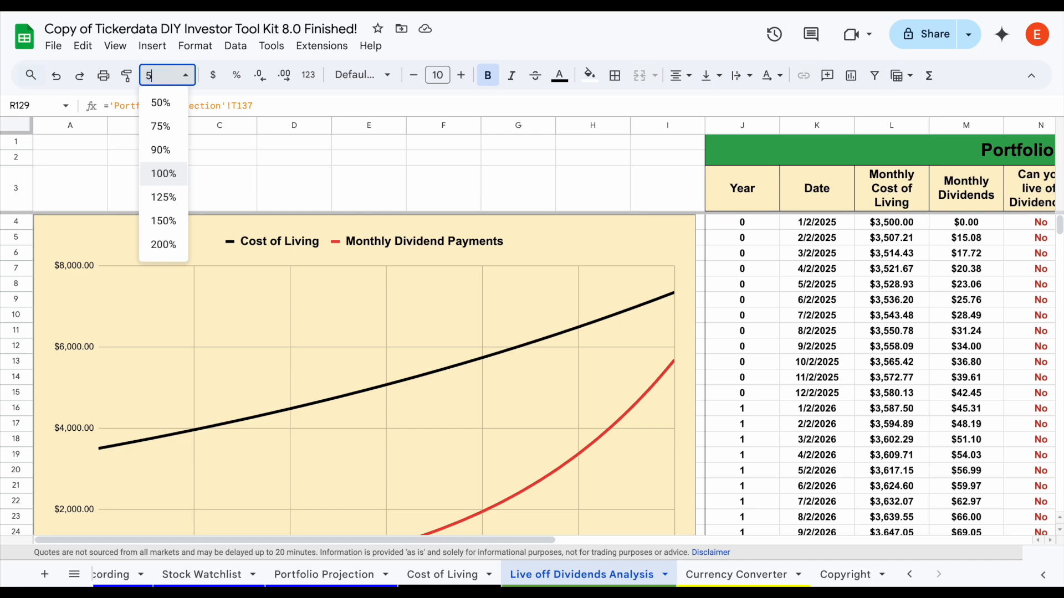
pyautogui.press('Return')
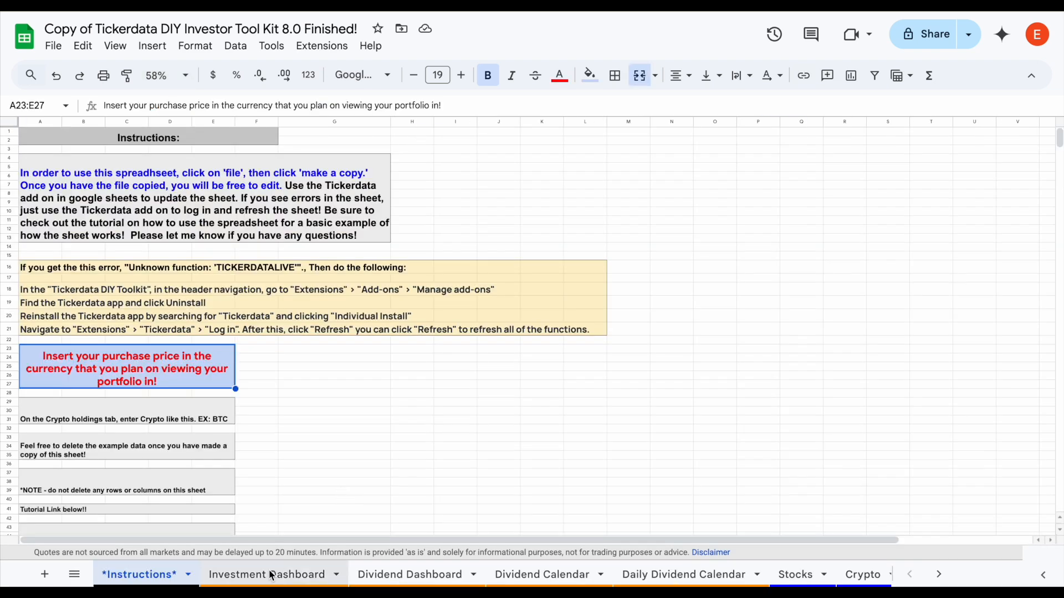
# - View the Investment Dashboard, and read the copying and unknown function error notes on the Instructions sheet
pyautogui.click(272, 576)
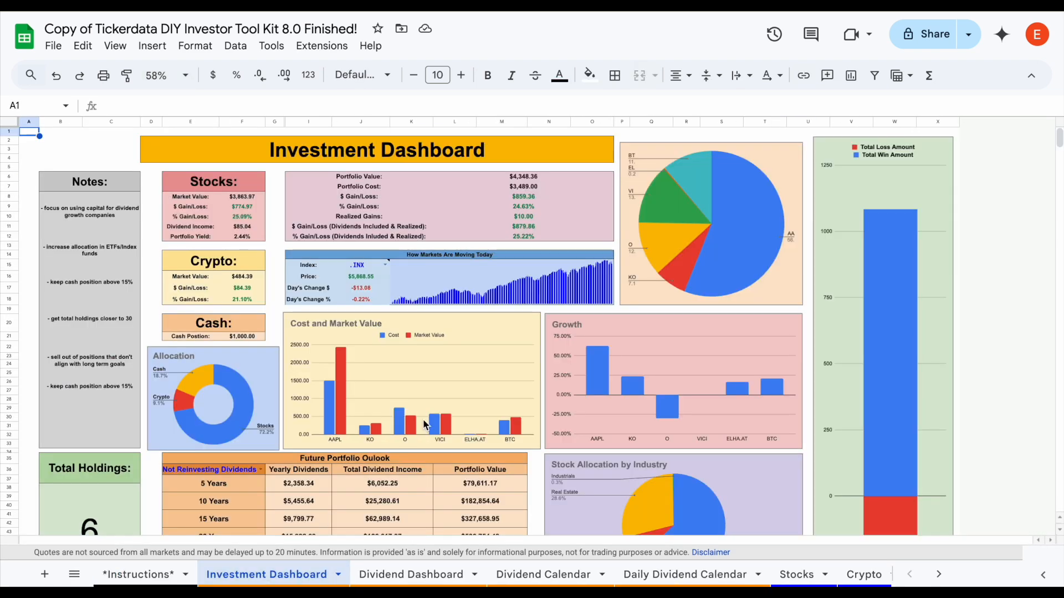
pyautogui.click(151, 574)
pyautogui.click(356, 387)
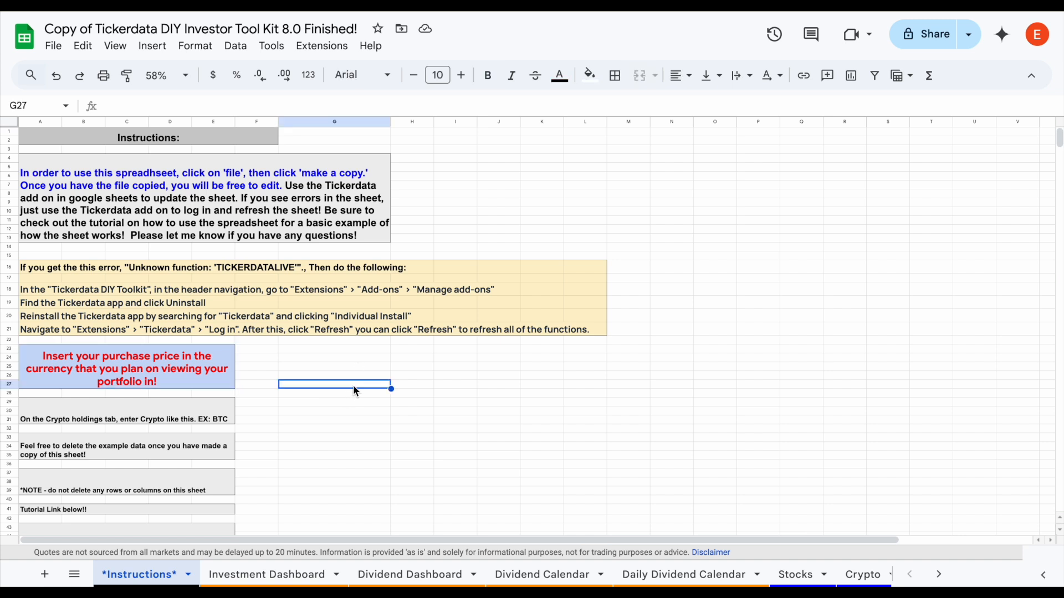
pyautogui.moveTo(50, 269); pyautogui.dragTo(505, 330)
pyautogui.click(262, 233)
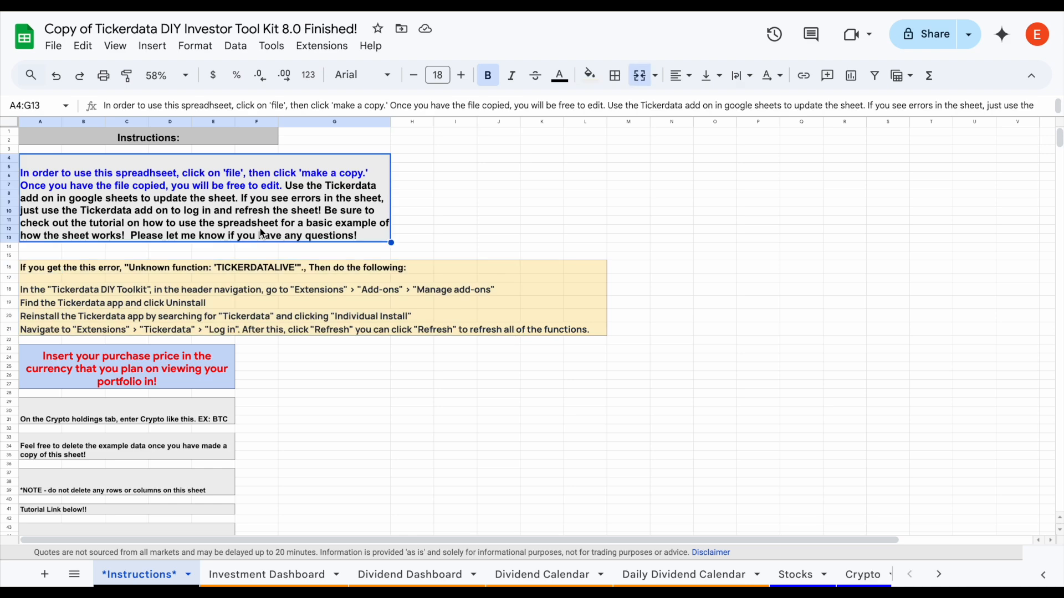
# - Read the instruction notes on purchase price currency, the crypto entry format and deleting the example data
pyautogui.scroll(-1, 293, 363)
pyautogui.click(201, 347)
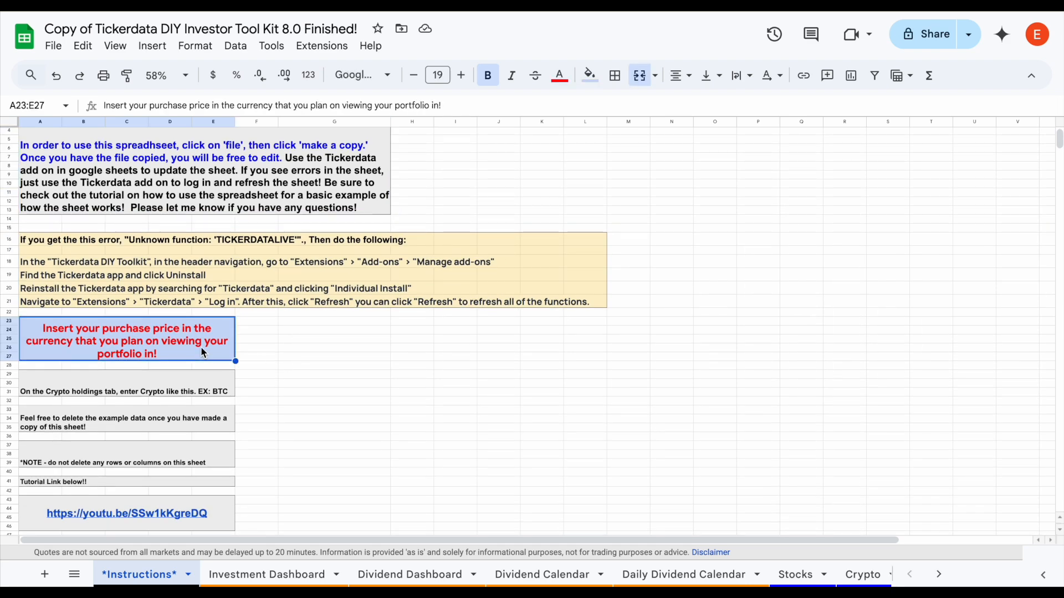
pyautogui.scroll(-1, 205, 354)
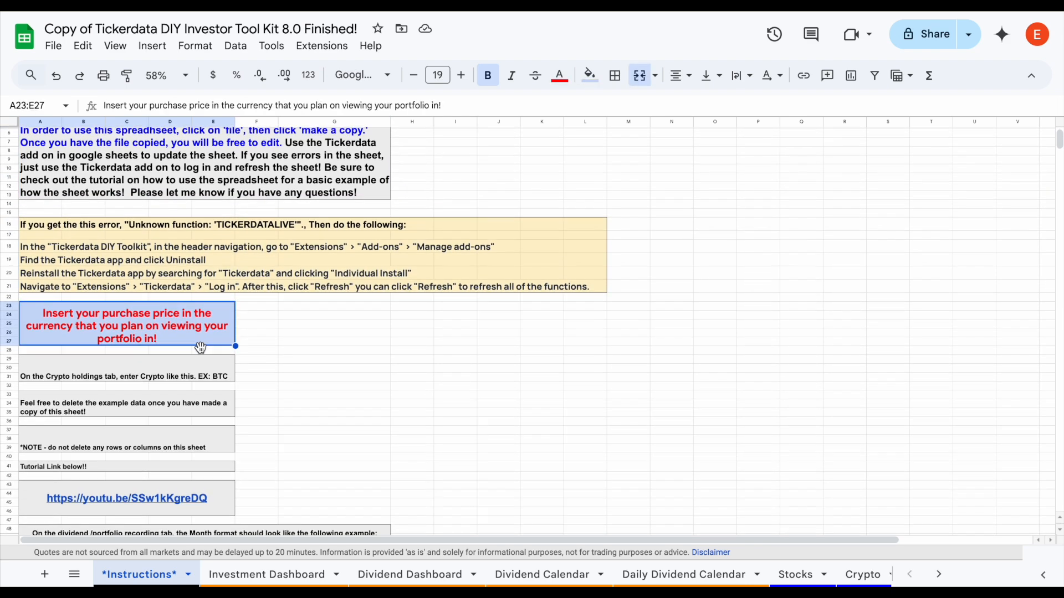
pyautogui.scroll(-1, 205, 332)
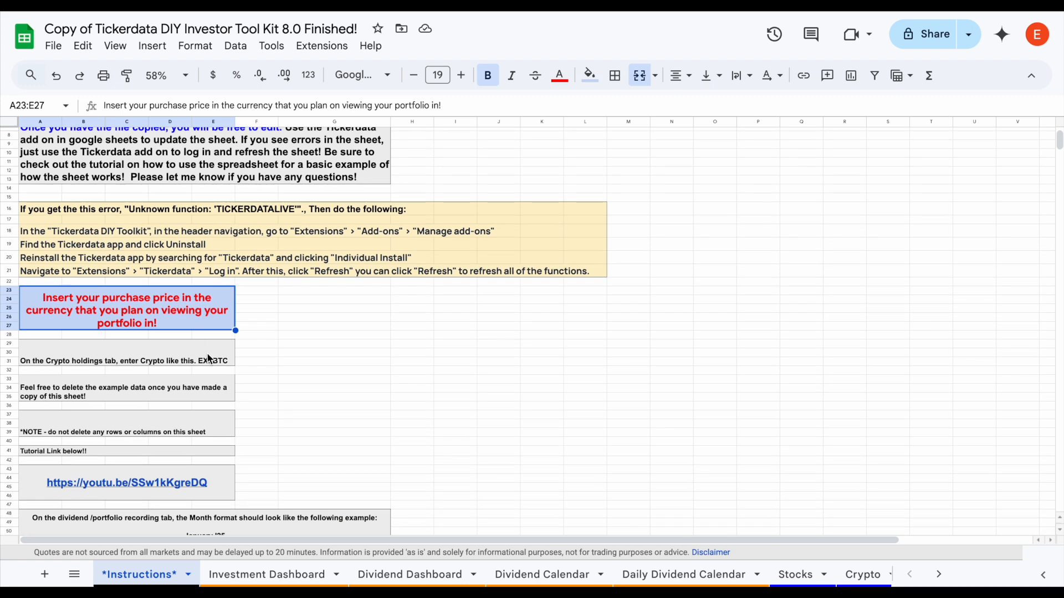
pyautogui.click(205, 359)
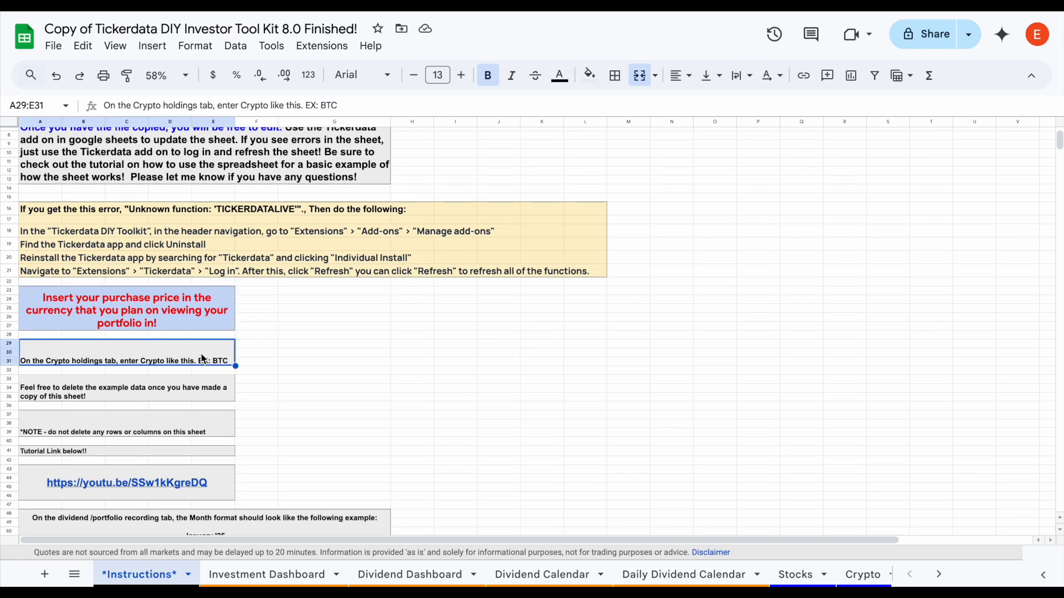
pyautogui.click(223, 391)
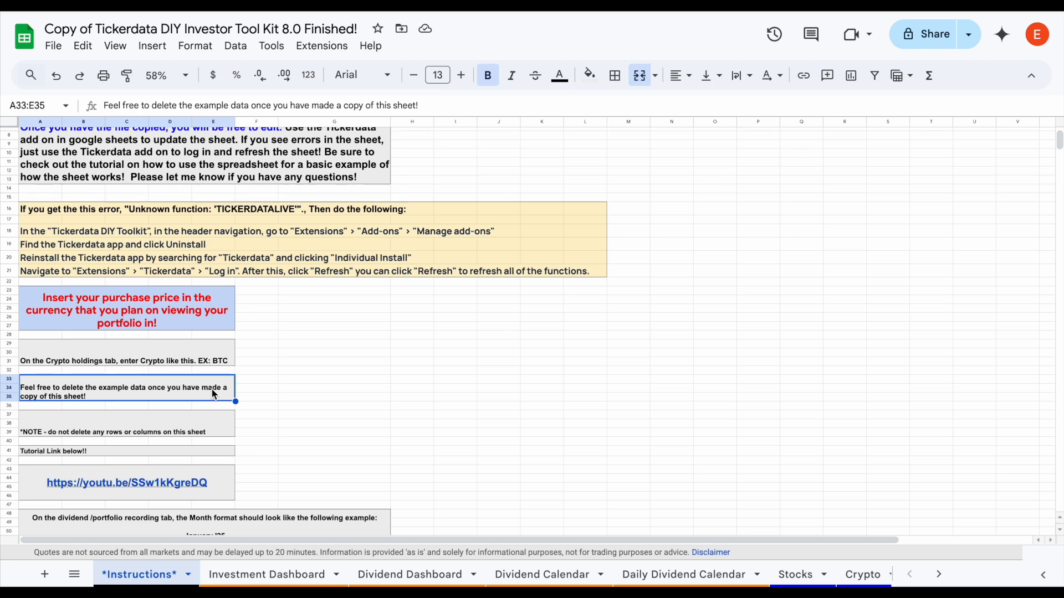
# - Read the instruction notes on deleting rows or columns, the tutorial link and the month format for dividend and portfolio recording
pyautogui.click(215, 420)
pyautogui.scroll(-3, 202, 417)
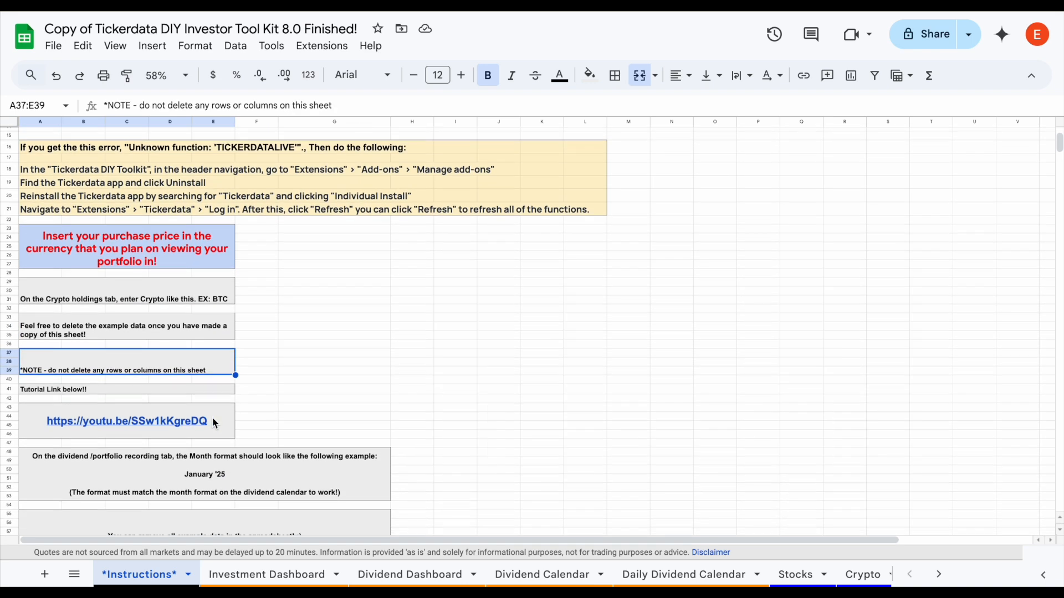
pyautogui.click(232, 422)
pyautogui.click(323, 344)
pyautogui.scroll(-3, 323, 346)
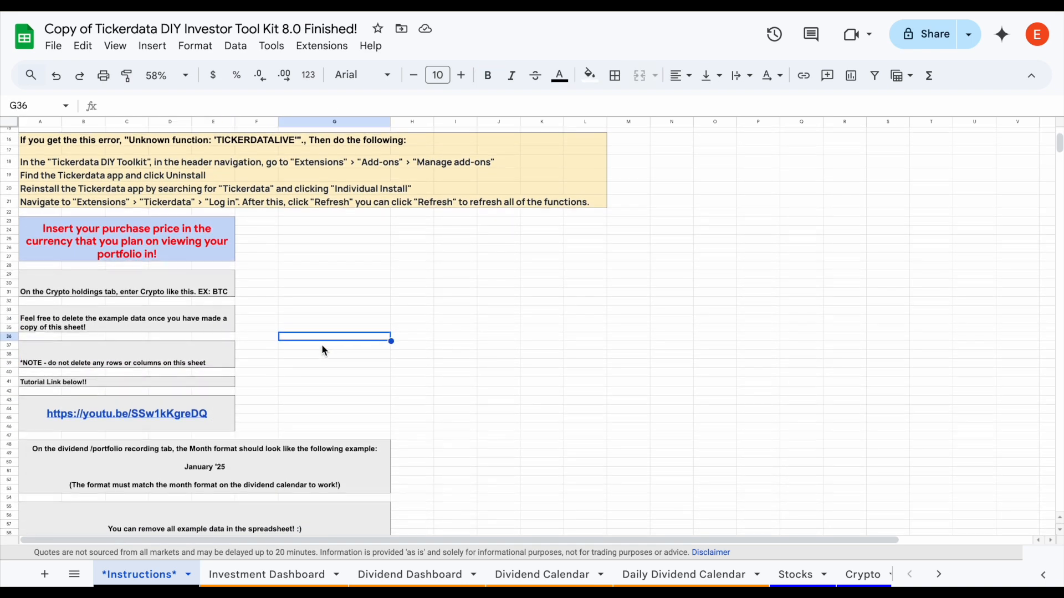
pyautogui.scroll(-1, 324, 350)
pyautogui.click(266, 395)
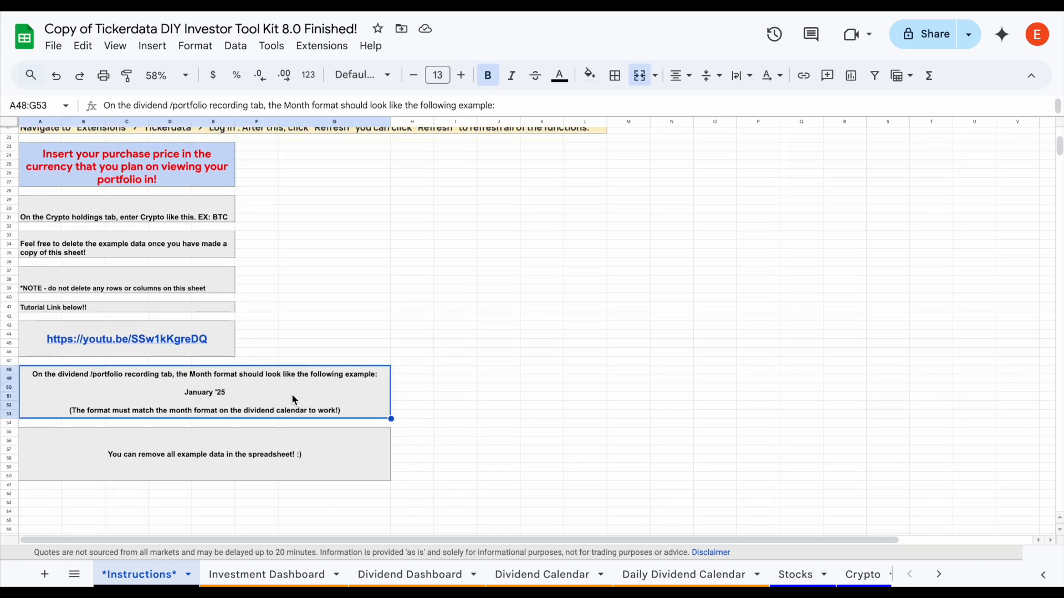
pyautogui.scroll(4, 354, 369)
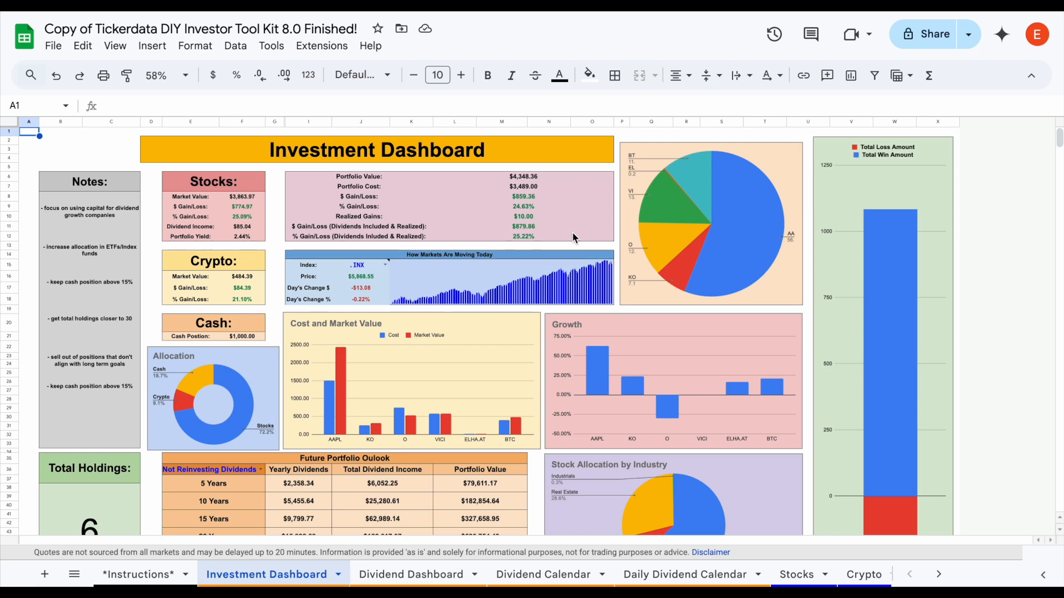
# - Hide and restore the menu header on the Investment Dashboard, and view the Tickerdata add-on's log-in and refresh options
pyautogui.click(1031, 76)
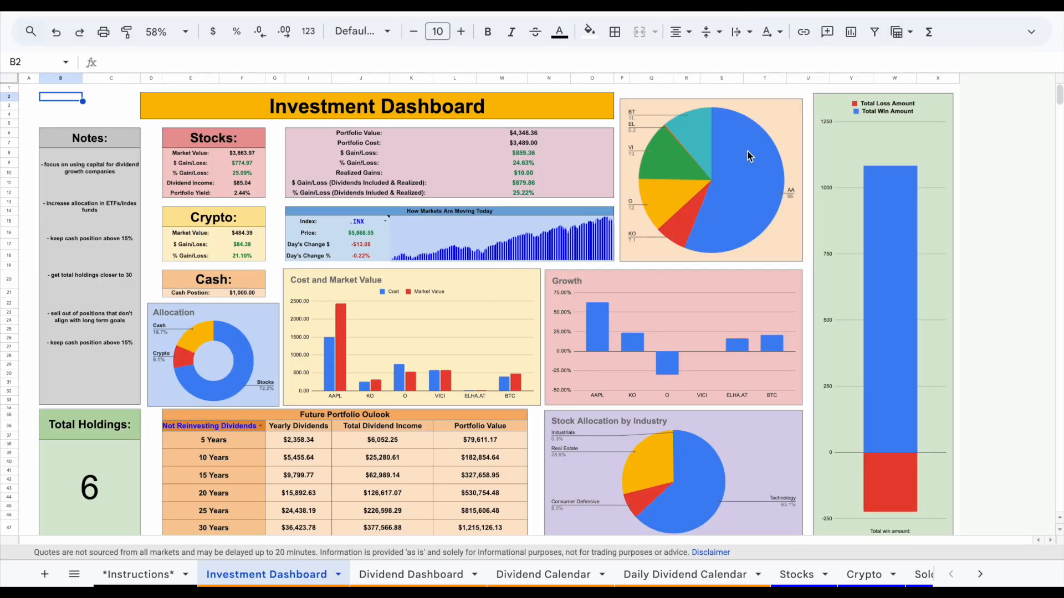
pyautogui.click(1031, 32)
pyautogui.click(327, 46)
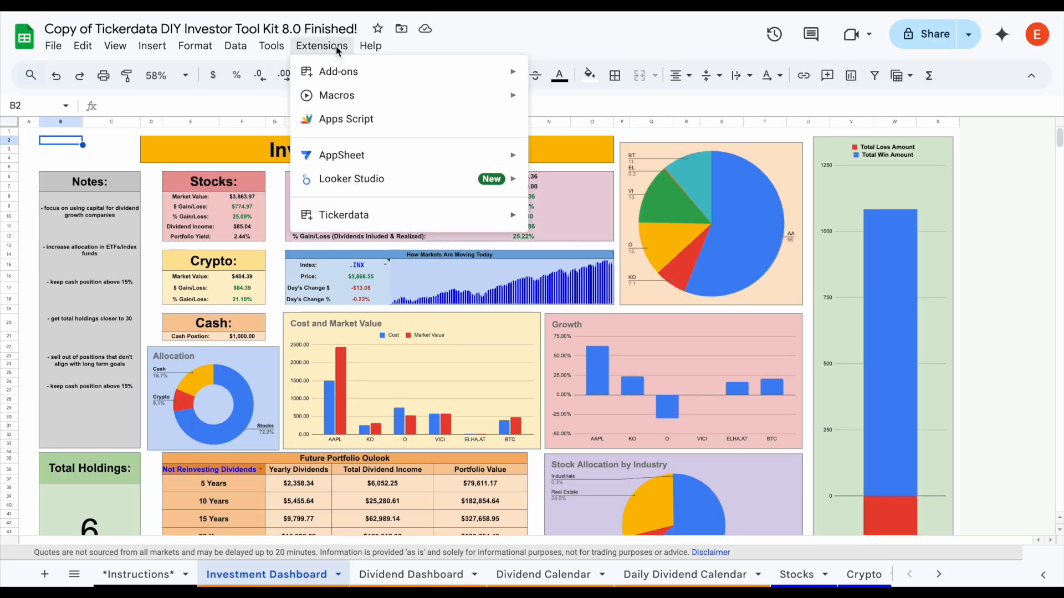
pyautogui.moveTo(427, 215)
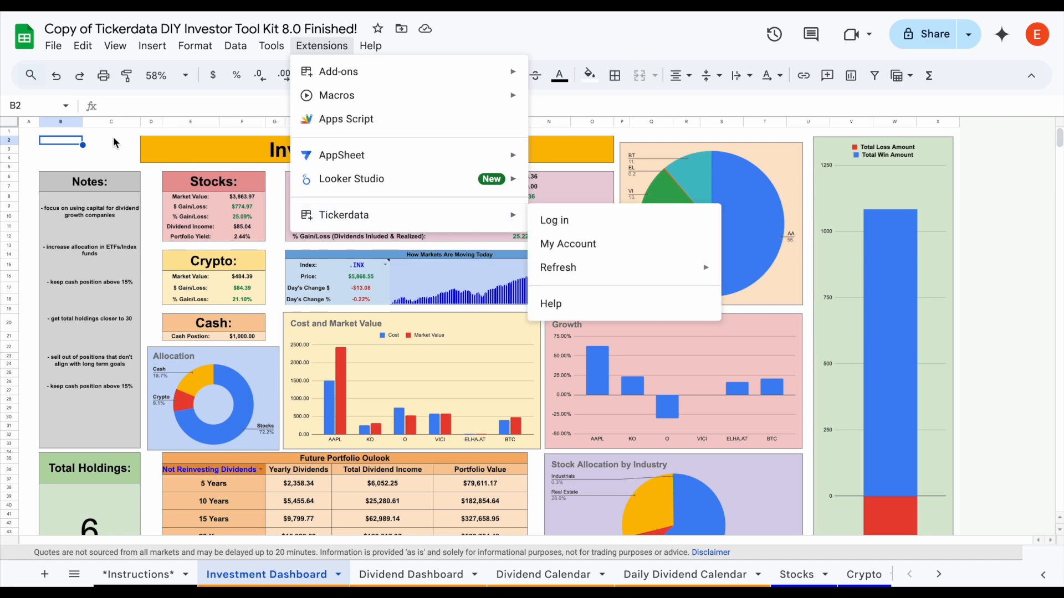
pyautogui.click(555, 221)
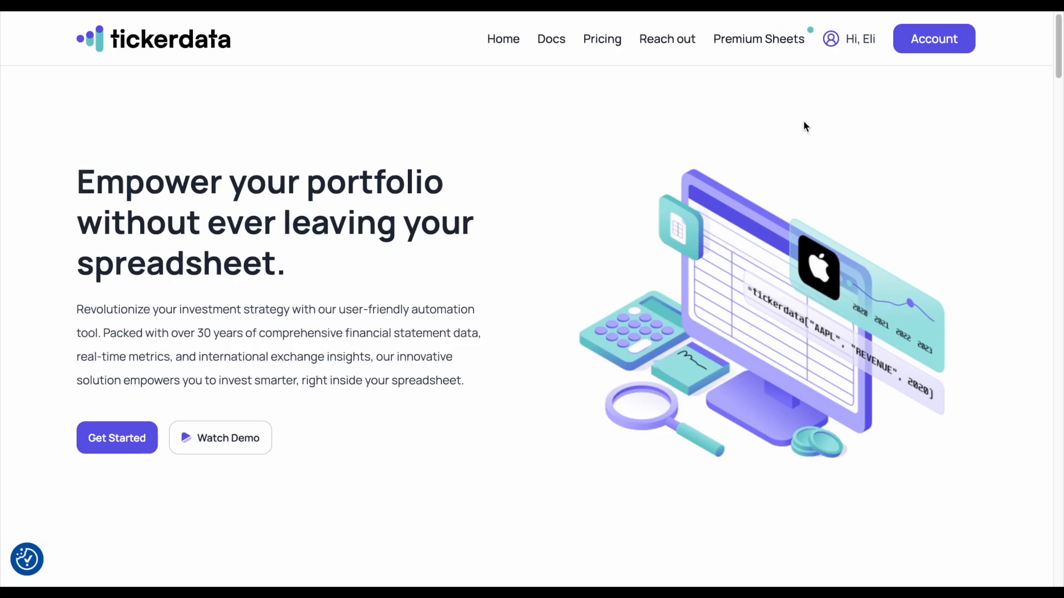
# - Browse the Premium Sheets list on the Tickerdata website, and return to the site's home page
pyautogui.click(757, 38)
pyautogui.scroll(-10, 669, 215)
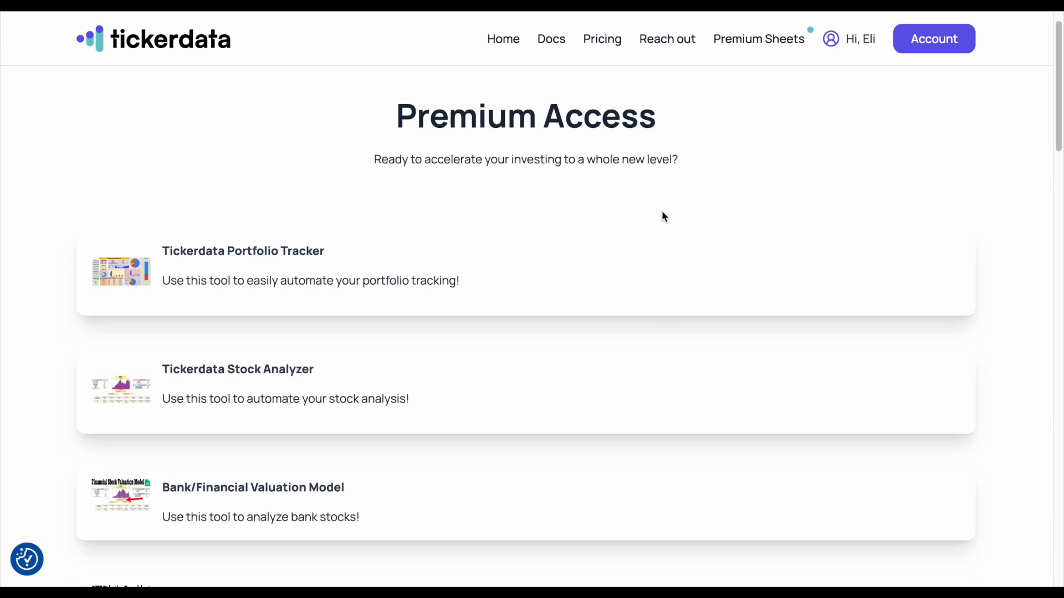
pyautogui.scroll(15, 662, 220)
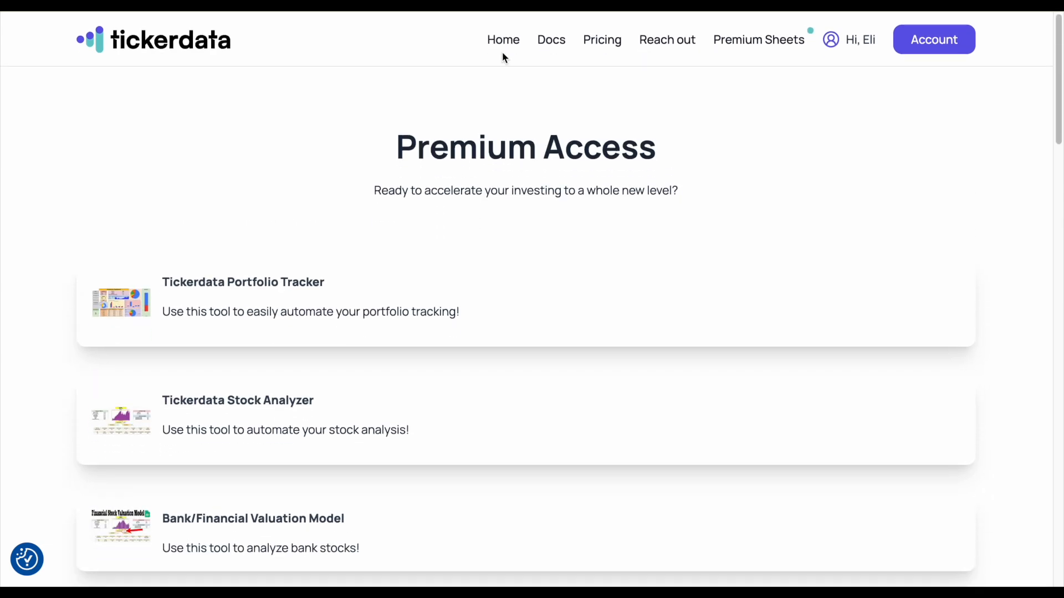
pyautogui.click(503, 46)
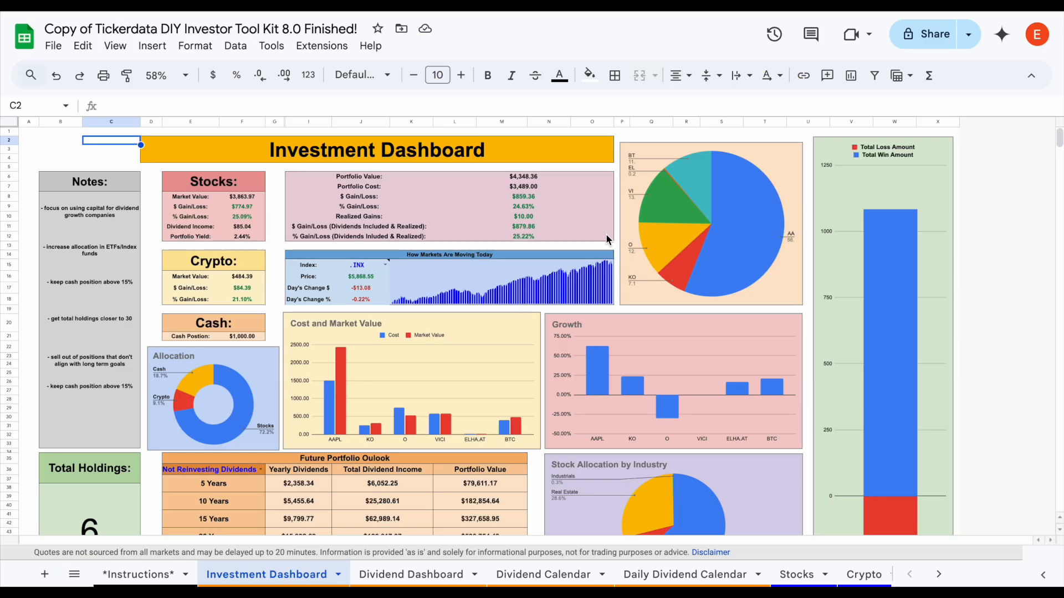